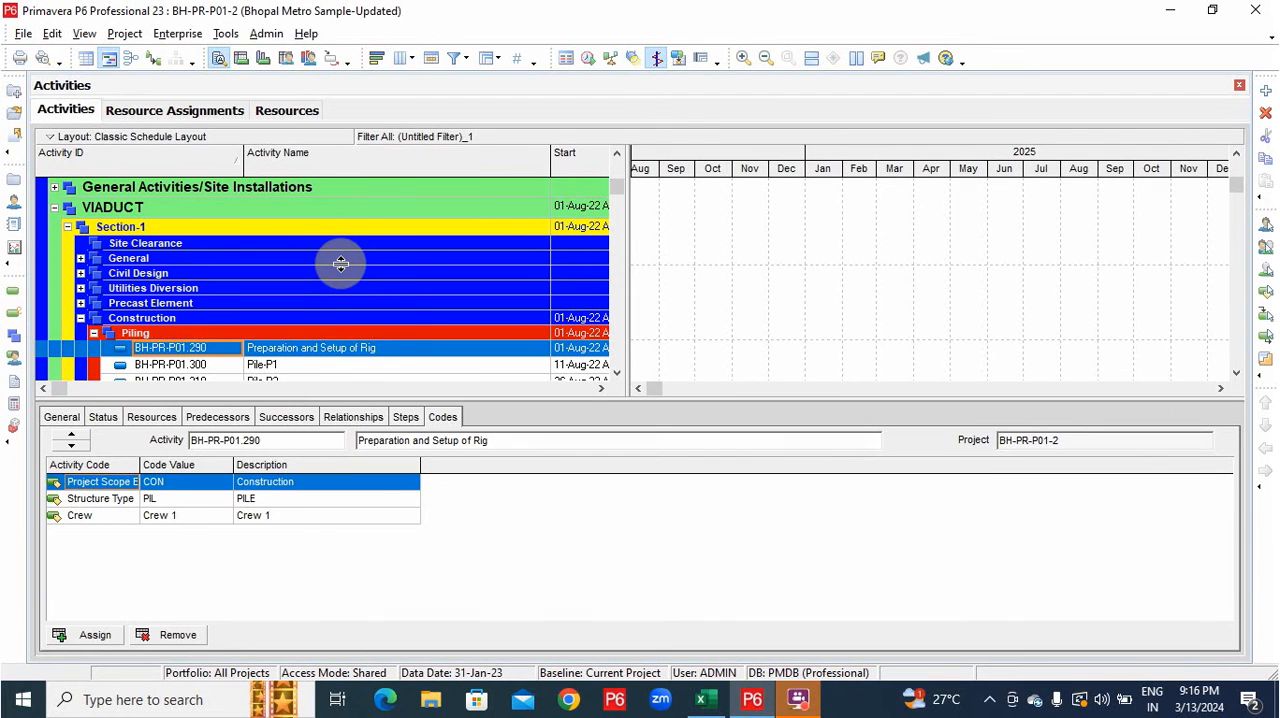
Switch to the project's resource assignments and collapse them to the groups directly under Sample Resources.
{"action": "left_click", "coordinate": [172, 116]}
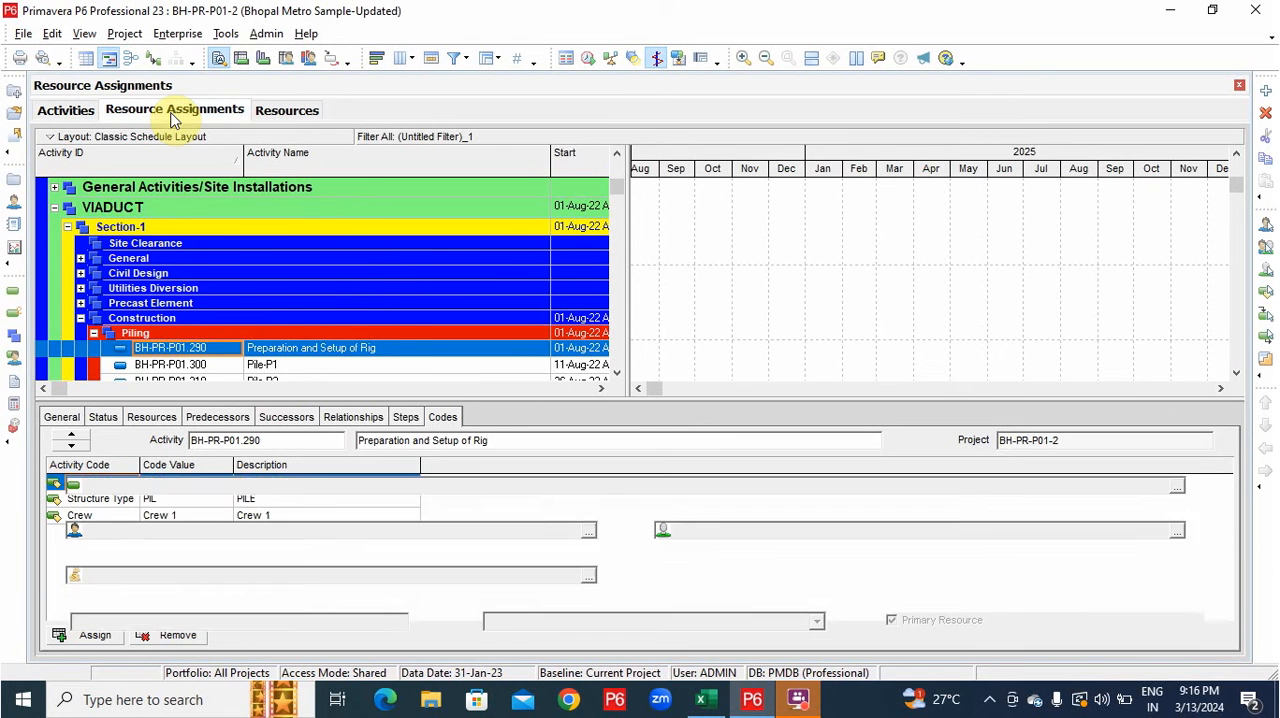
{"action": "right_click", "coordinate": [286, 281]}
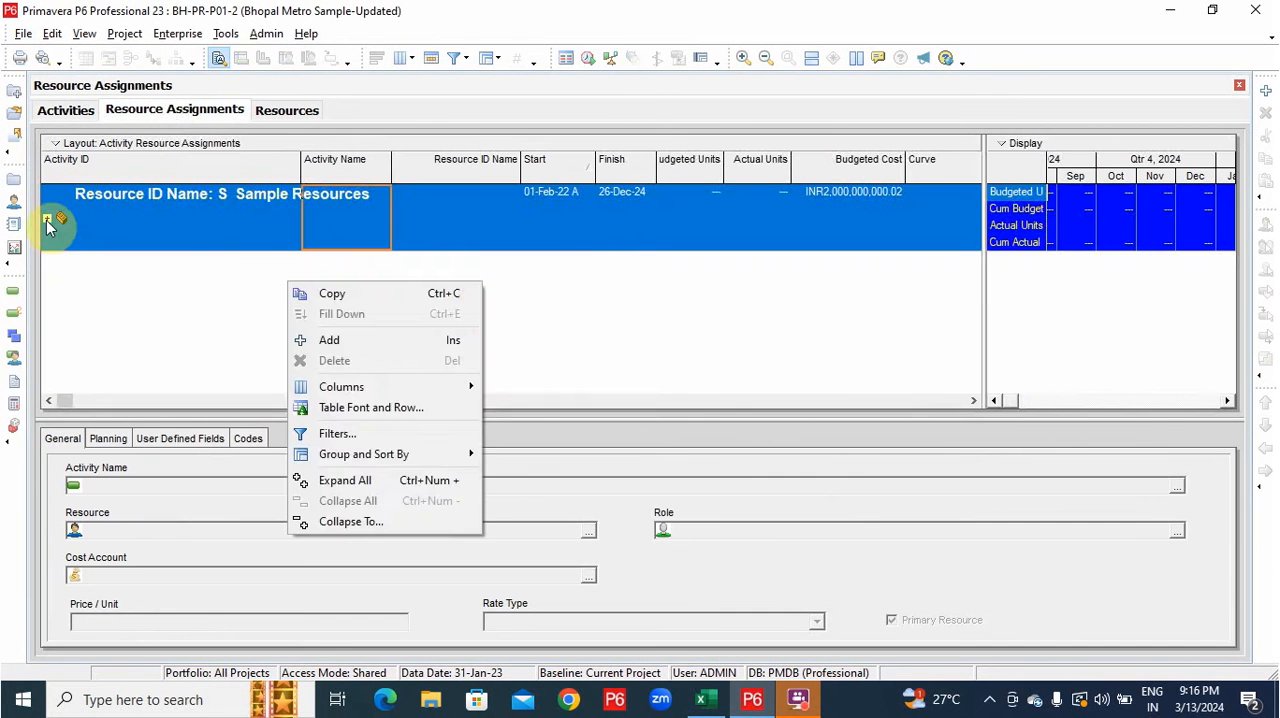
{"action": "left_click", "coordinate": [47, 218]}
{"action": "scroll", "coordinate": [371, 249], "scroll_direction": "down", "scroll_amount": 3}
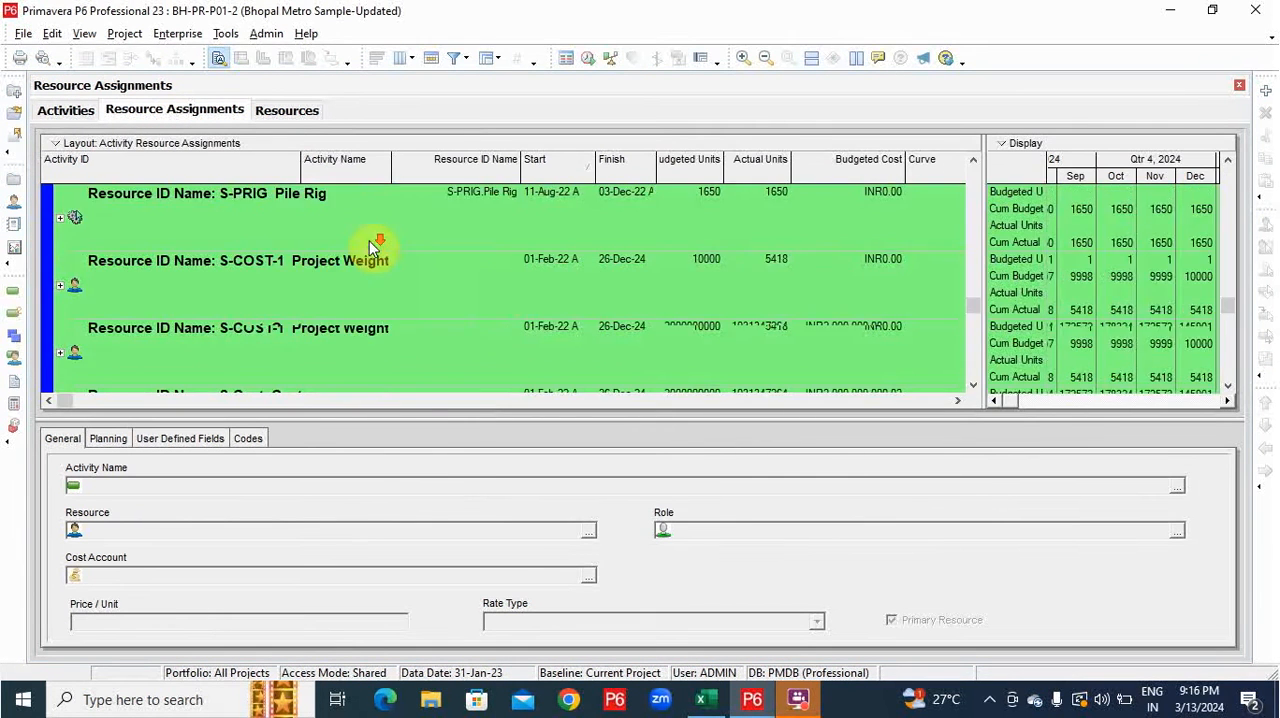
{"action": "scroll", "coordinate": [366, 251], "scroll_direction": "up", "scroll_amount": 3}
{"action": "scroll", "coordinate": [360, 272], "scroll_direction": "down", "scroll_amount": 3}
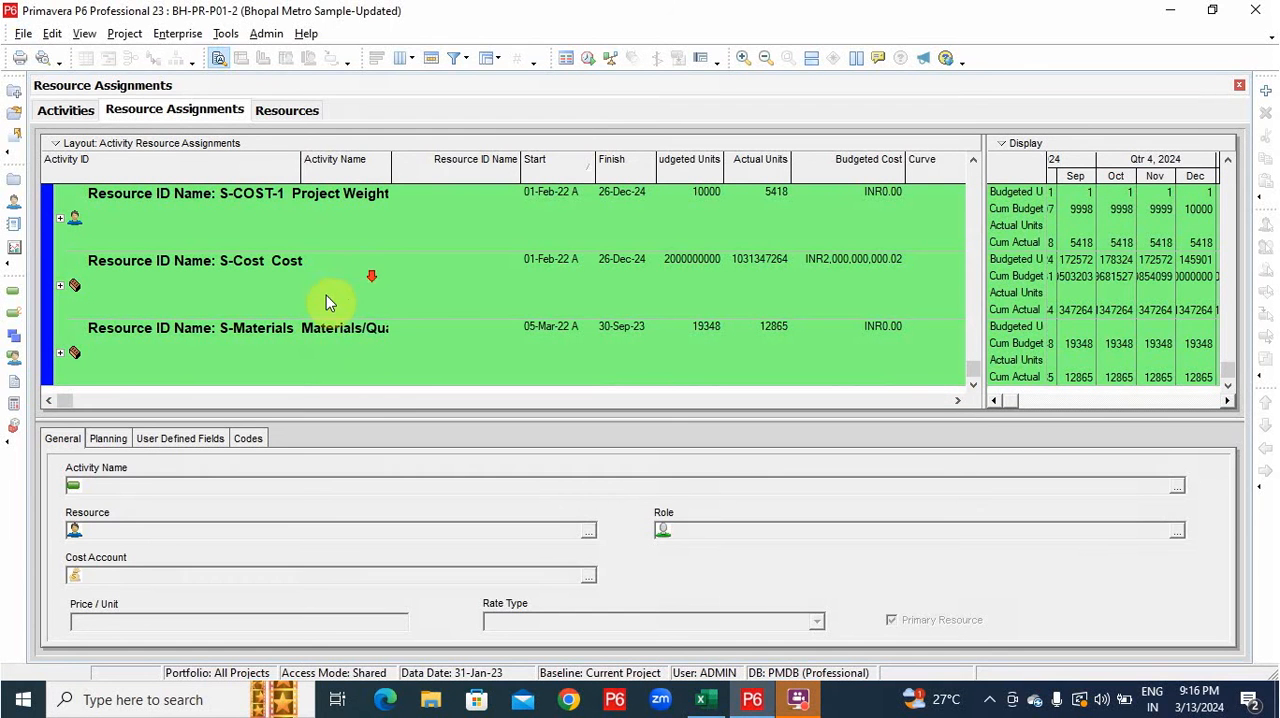
Expand the S-Materials resource group and look through its viaduct, concrete and reinforcement subgroups.
{"action": "left_click", "coordinate": [61, 354]}
{"action": "scroll", "coordinate": [331, 320], "scroll_direction": "down", "scroll_amount": 1}
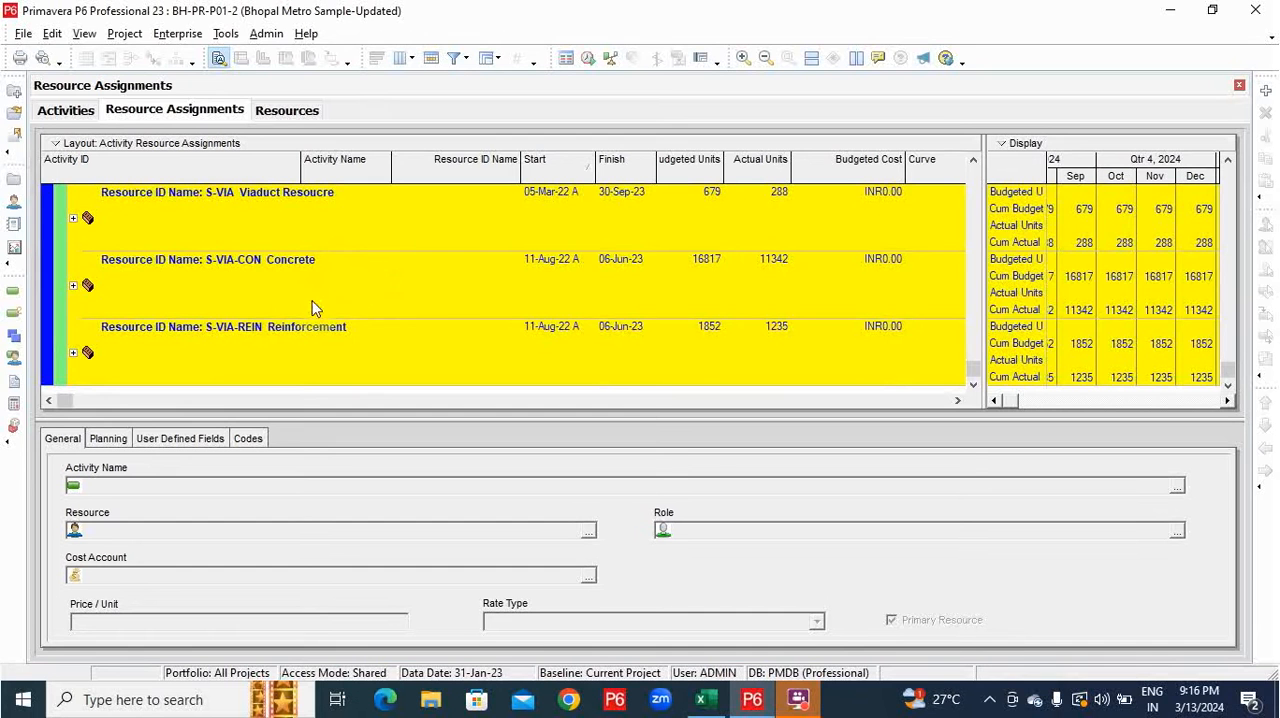
{"action": "scroll", "coordinate": [447, 307], "scroll_direction": "up", "scroll_amount": 6}
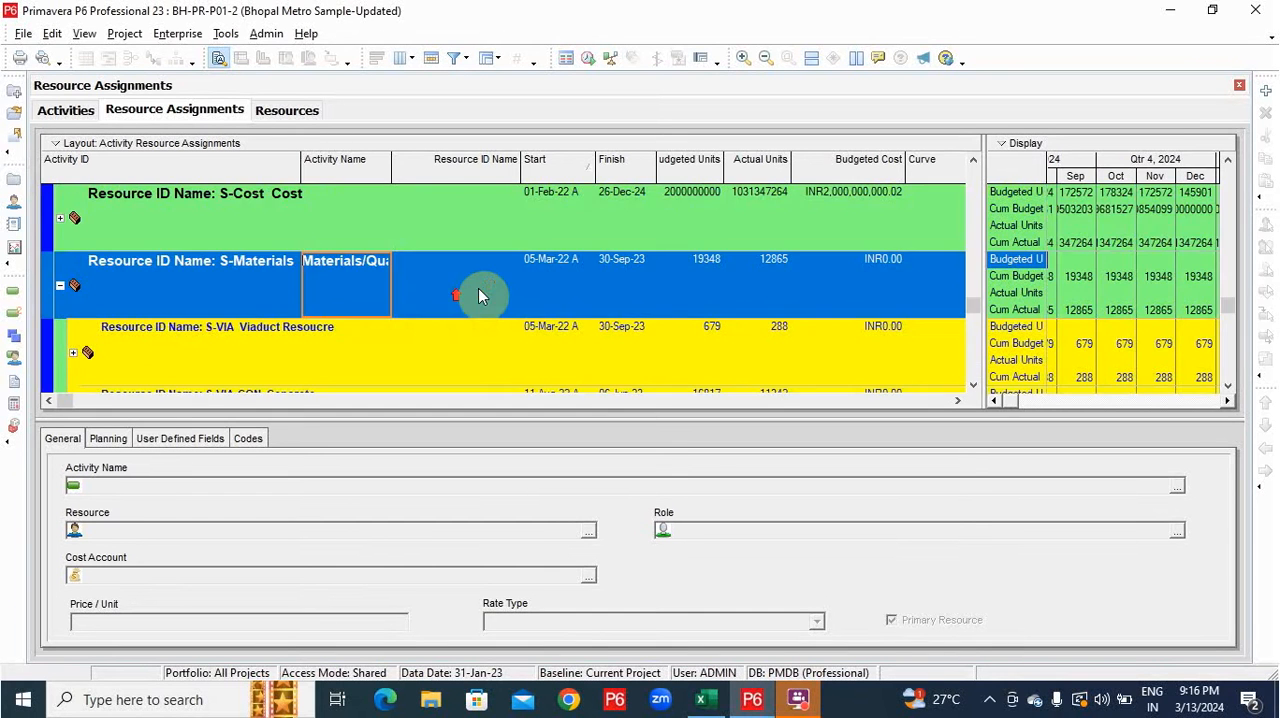
Start a filter on the resource assignments with the condition Resource ID Name is under.
{"action": "right_click", "coordinate": [508, 225]}
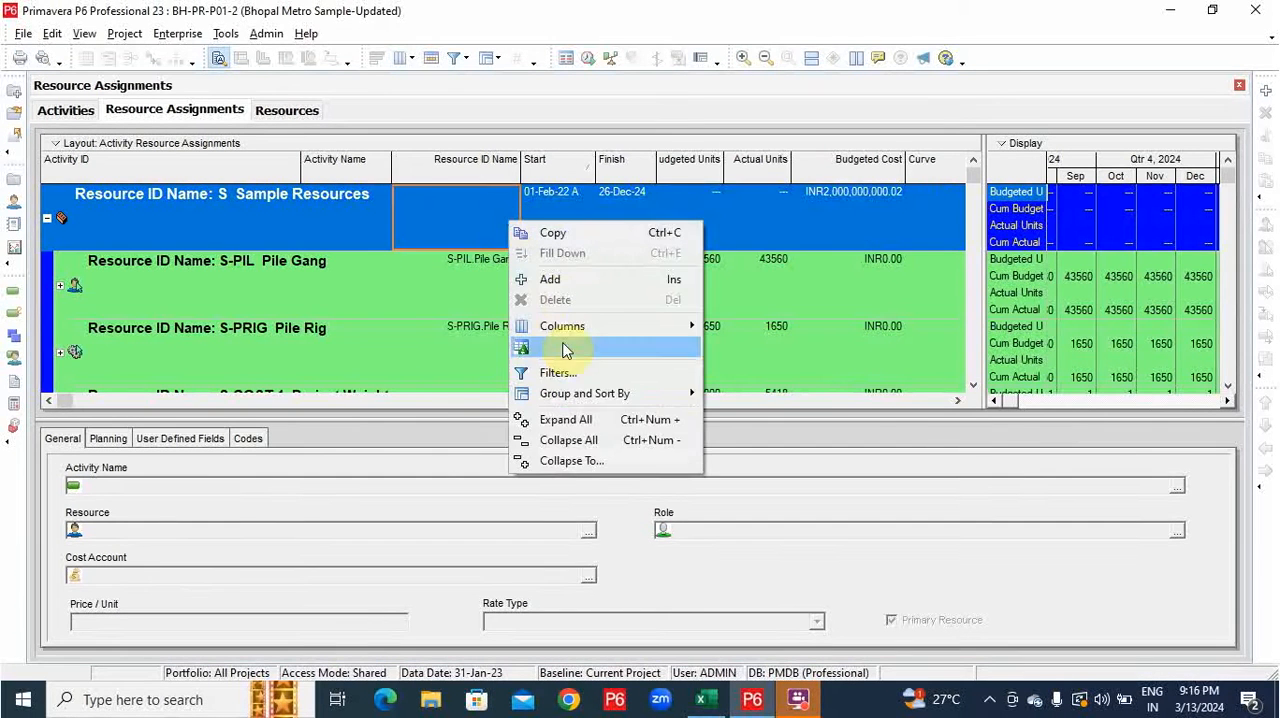
{"action": "left_click", "coordinate": [558, 363]}
{"action": "scroll", "coordinate": [518, 322], "scroll_direction": "down", "scroll_amount": 4}
{"action": "scroll", "coordinate": [518, 322], "scroll_direction": "down", "scroll_amount": 10}
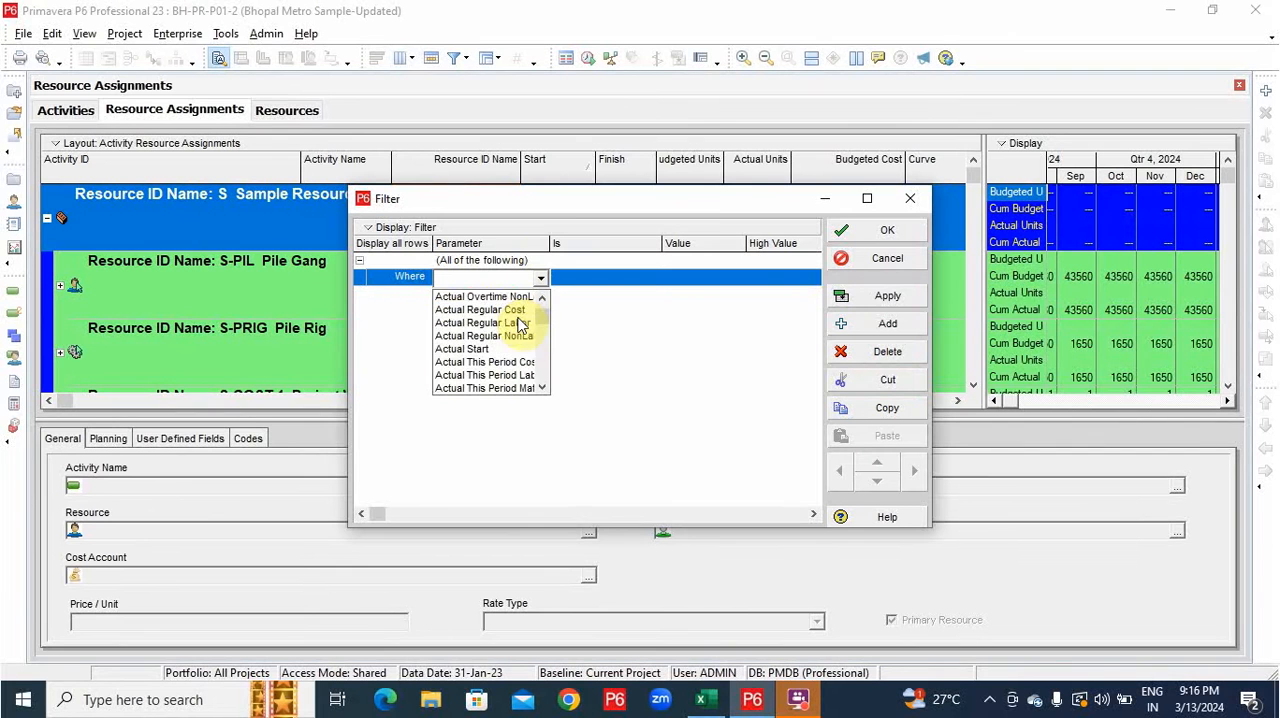
{"action": "left_click", "coordinate": [518, 322]}
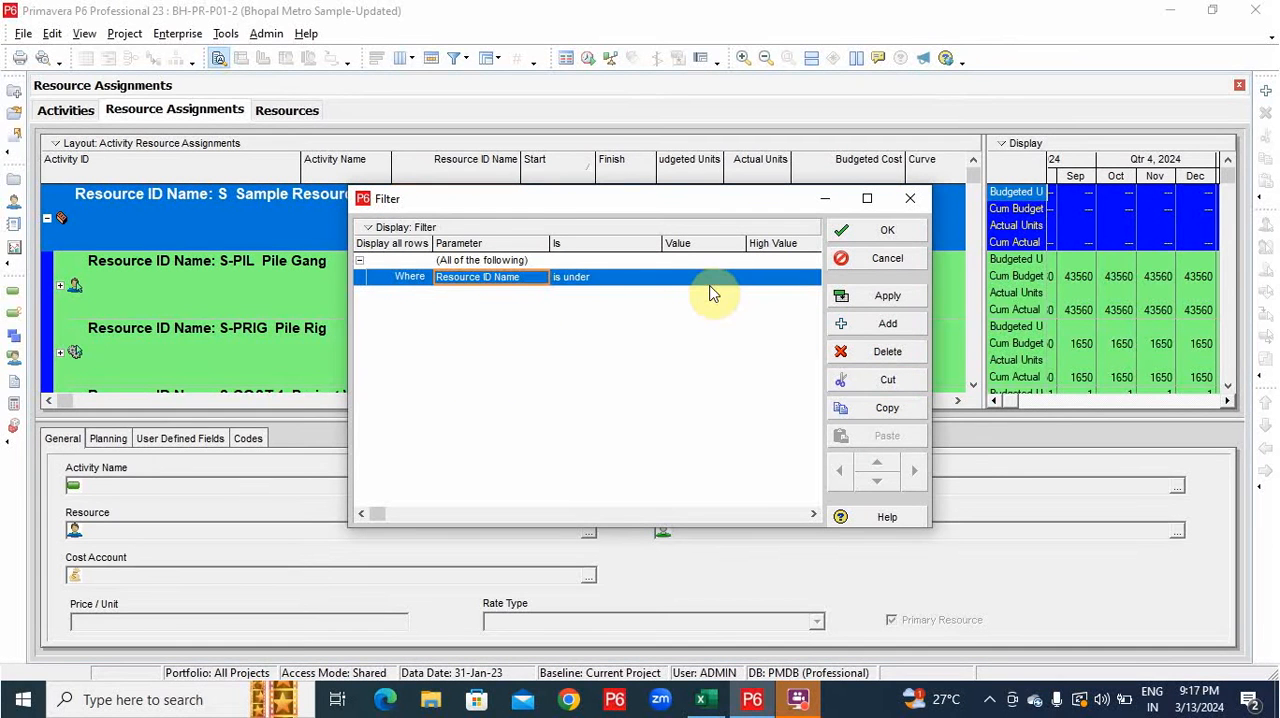
Open the resource selection for the filter value and display all active resources.
{"action": "left_click", "coordinate": [708, 289]}
{"action": "left_click", "coordinate": [706, 282]}
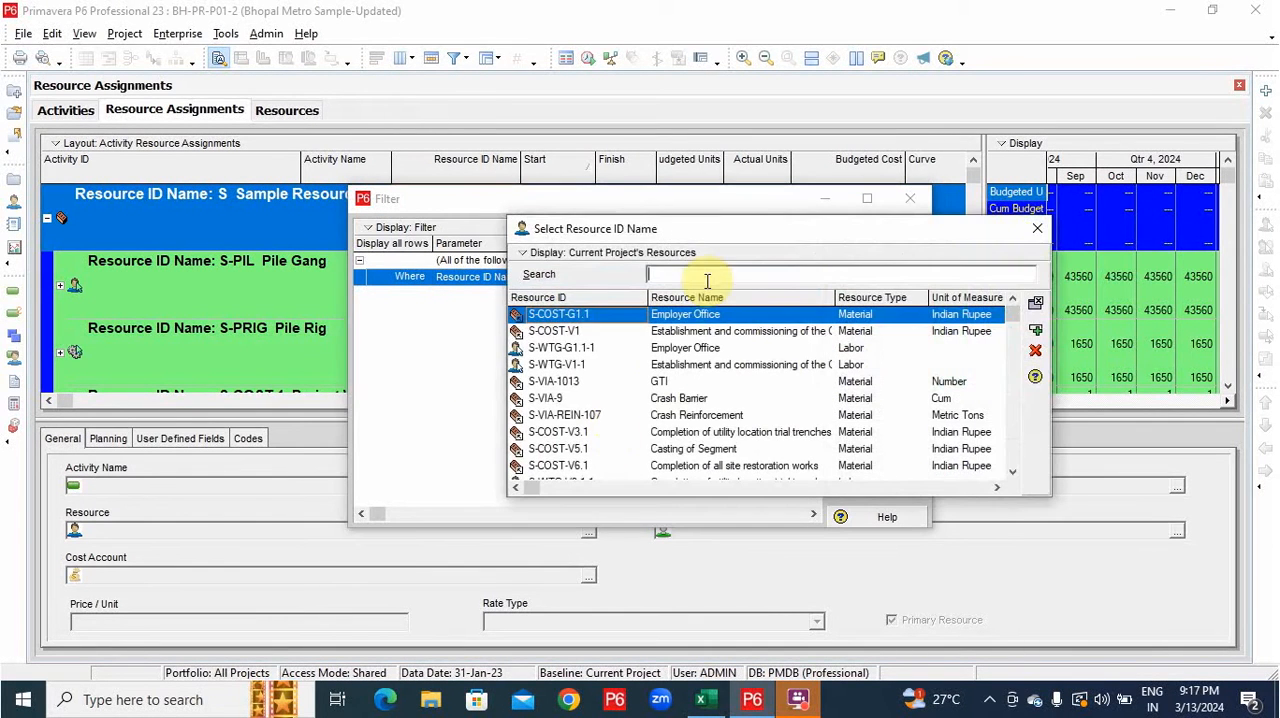
{"action": "left_click", "coordinate": [549, 256]}
{"action": "mouse_move", "coordinate": [575, 320]}
{"action": "left_click", "coordinate": [714, 321]}
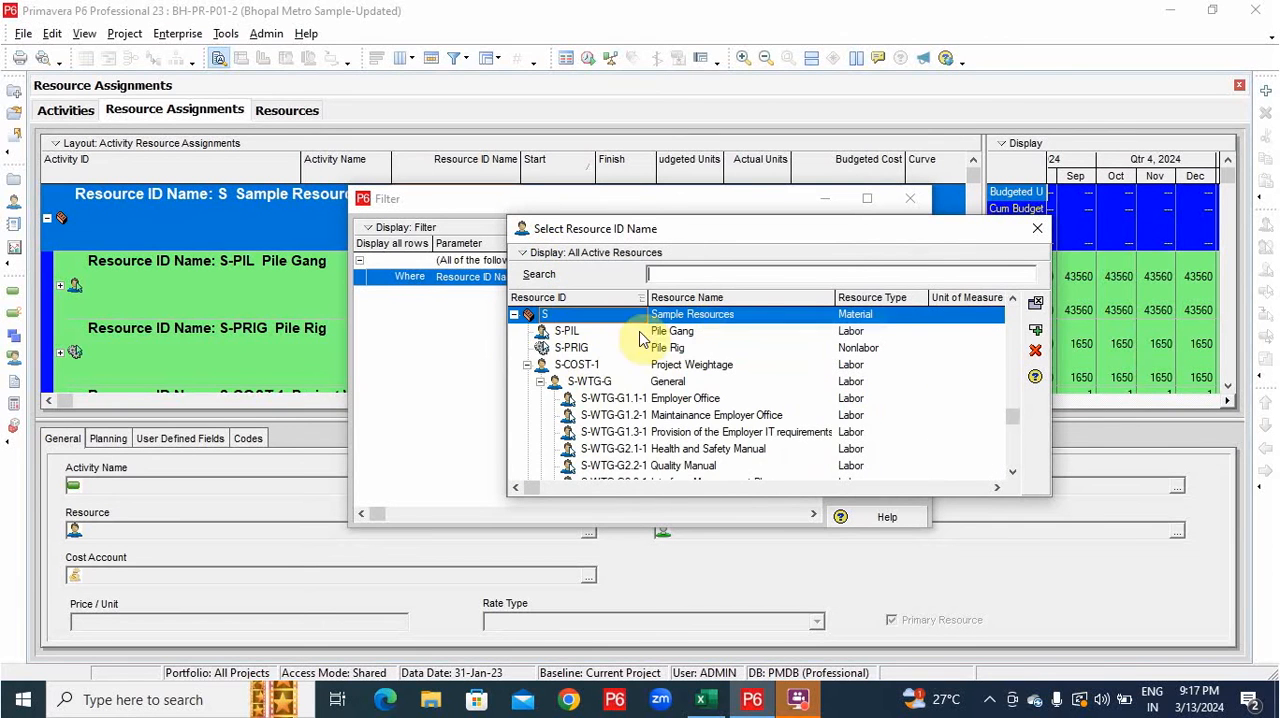
Collapse the S-COST-1 and S-Cost branches under Sample Resources in the resource selection list.
{"action": "scroll", "coordinate": [618, 364], "scroll_direction": "up", "scroll_amount": 1}
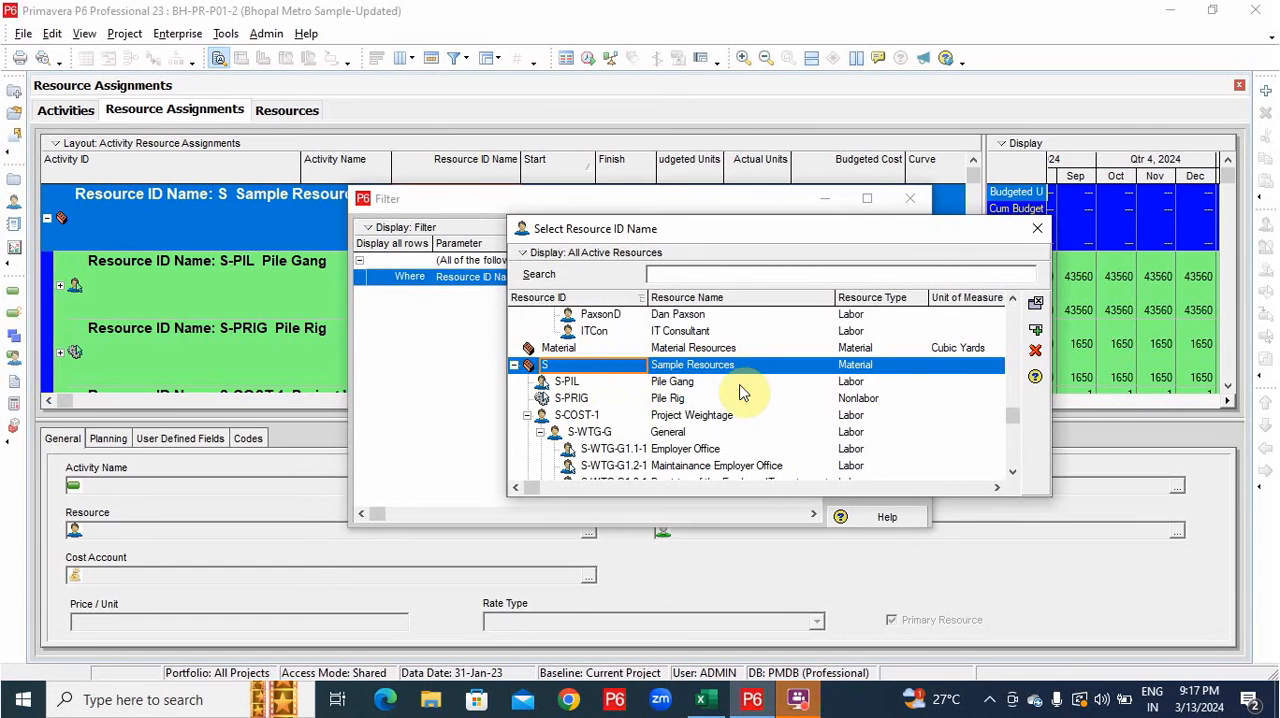
{"action": "scroll", "coordinate": [688, 385], "scroll_direction": "down", "scroll_amount": 1}
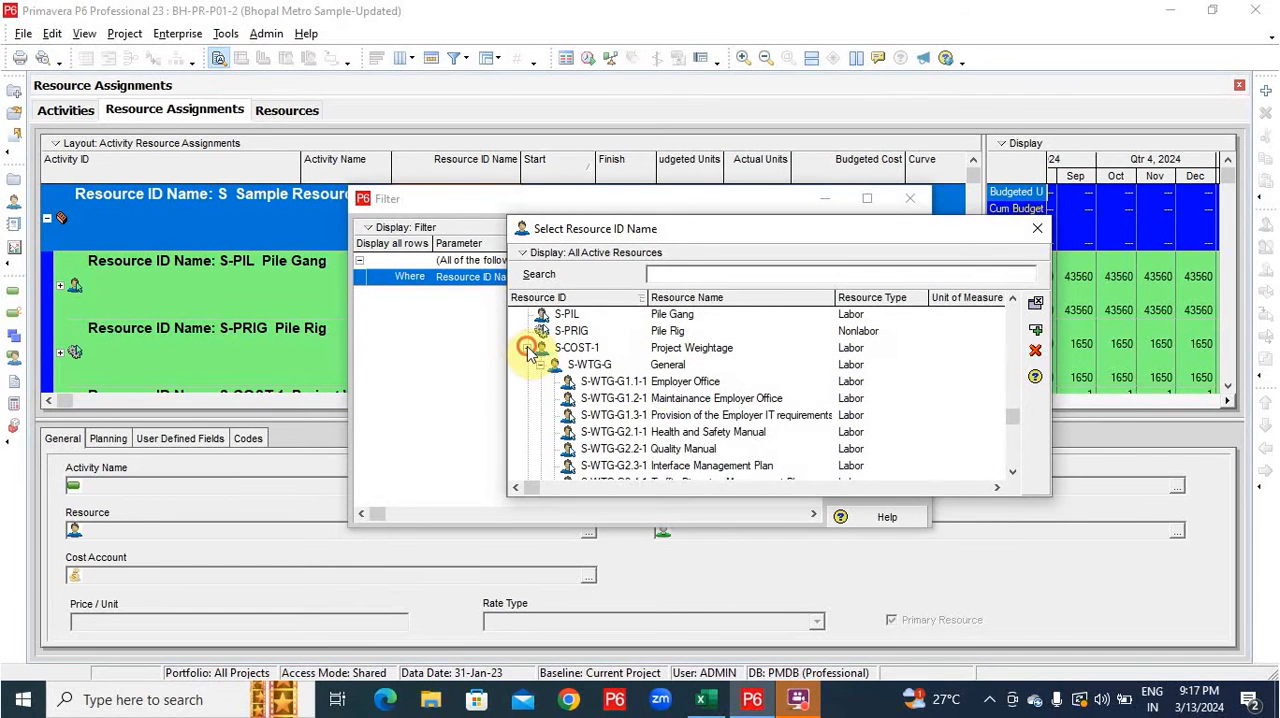
{"action": "left_click", "coordinate": [527, 347]}
{"action": "left_click", "coordinate": [600, 364]}
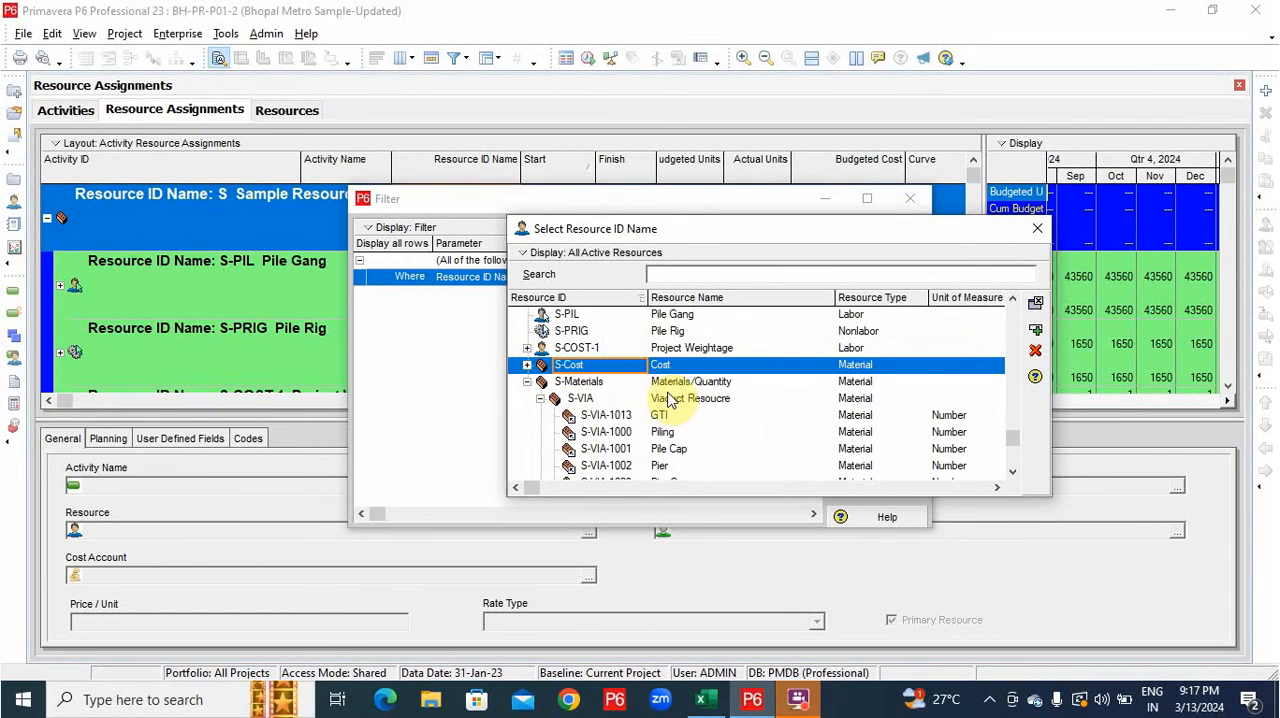
Choose S-VIA Viaduct Resoucre as the filter value, apply the filter and close the filter window.
{"action": "left_click", "coordinate": [695, 400]}
{"action": "scroll", "coordinate": [705, 404], "scroll_direction": "down", "scroll_amount": 2}
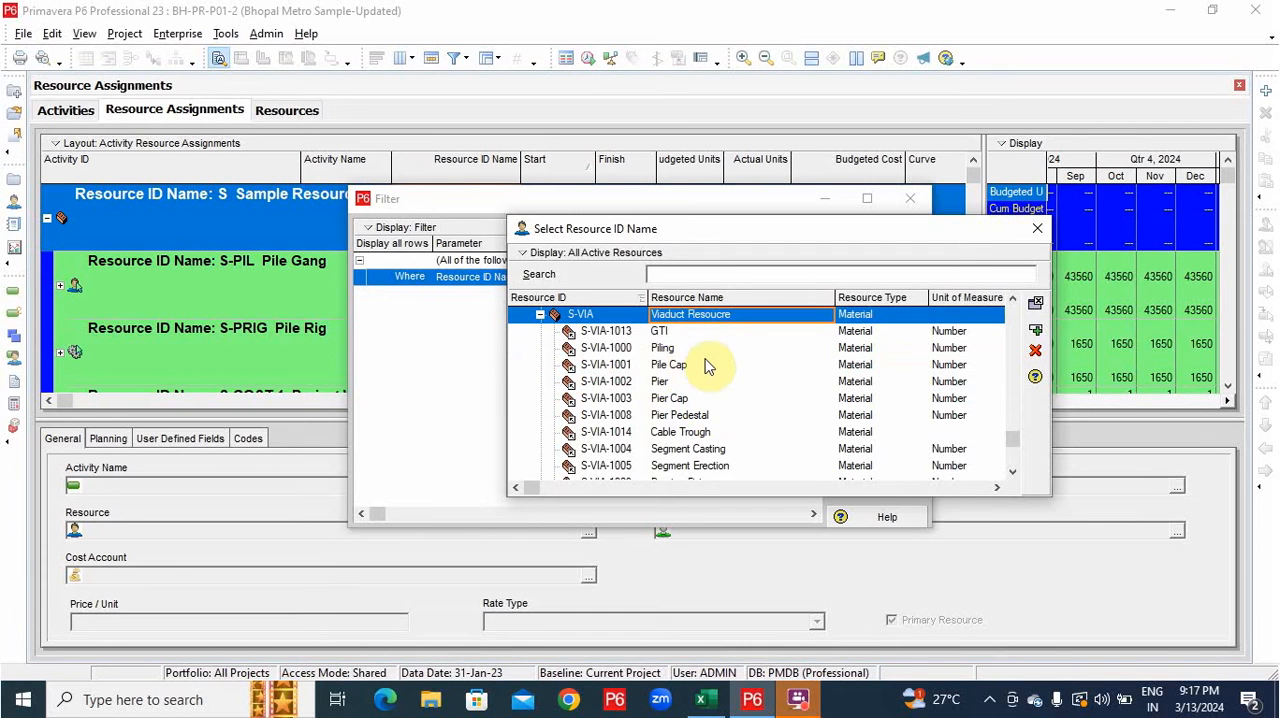
{"action": "scroll", "coordinate": [705, 385], "scroll_direction": "down", "scroll_amount": 1}
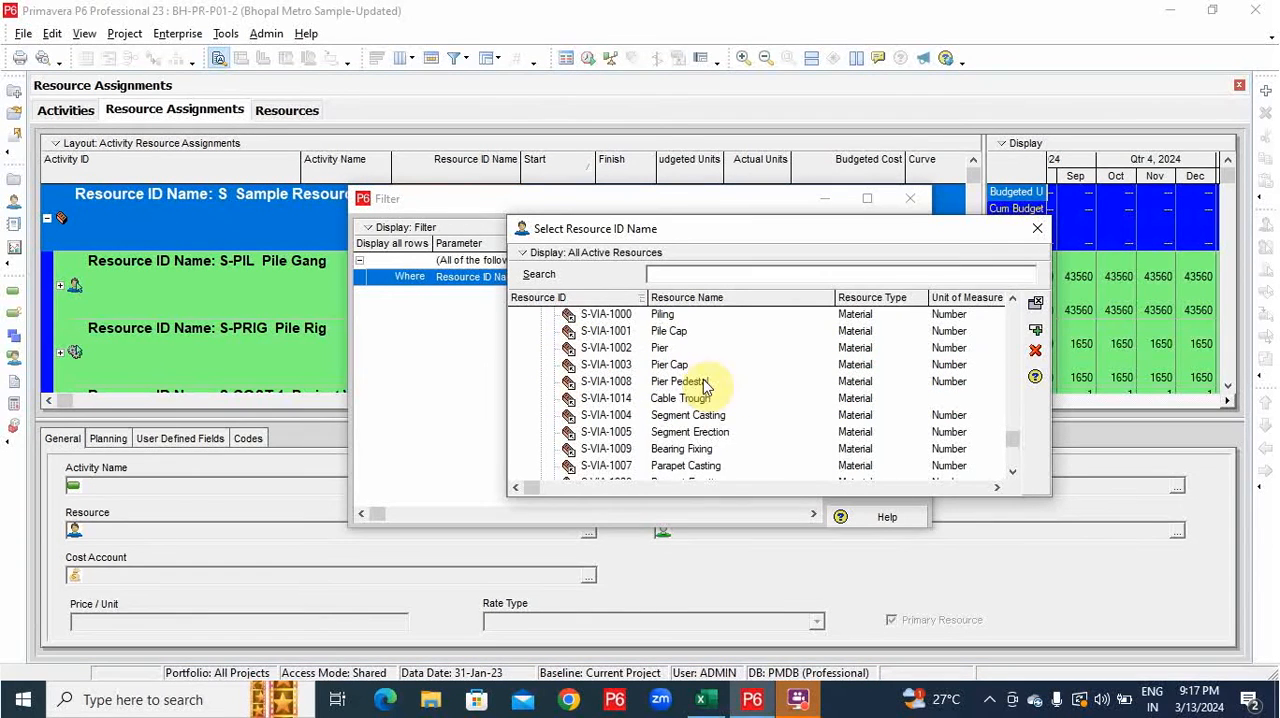
{"action": "scroll", "coordinate": [705, 385], "scroll_direction": "down", "scroll_amount": 6}
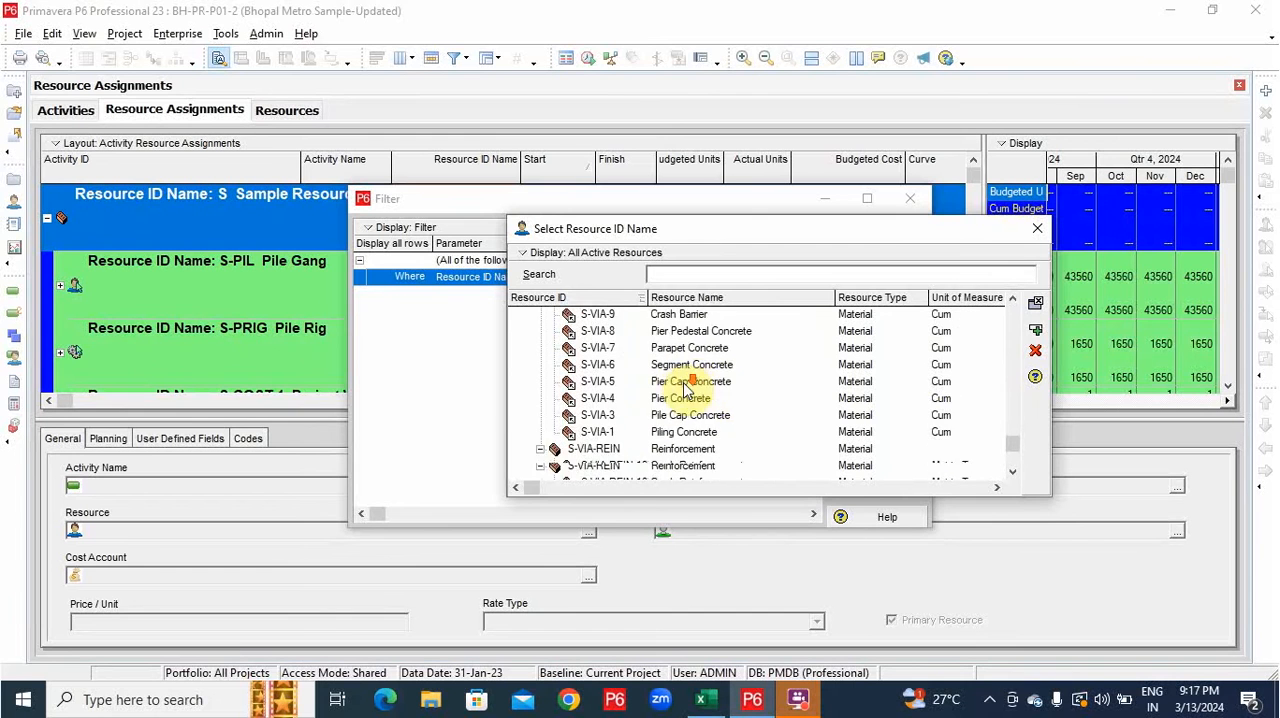
{"action": "scroll", "coordinate": [686, 390], "scroll_direction": "down", "scroll_amount": 1}
{"action": "scroll", "coordinate": [680, 395], "scroll_direction": "up", "scroll_amount": 8}
{"action": "left_click", "coordinate": [672, 399]}
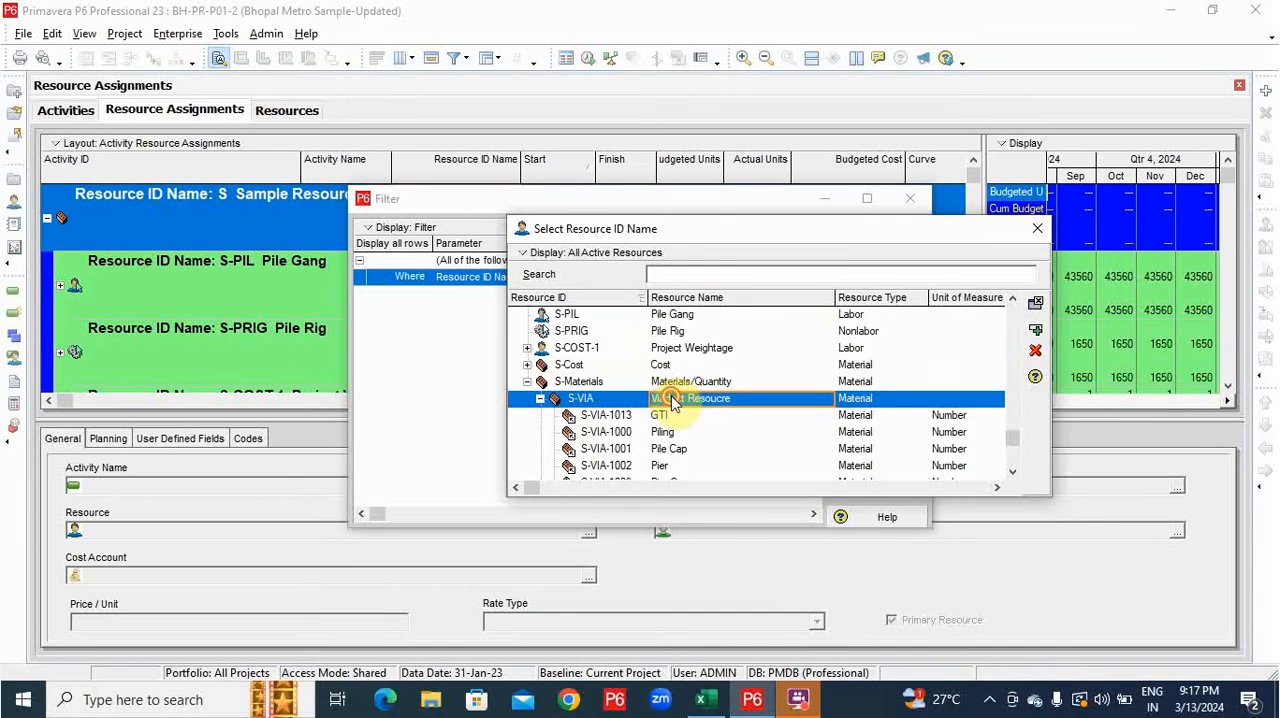
{"action": "double_click", "coordinate": [672, 399]}
{"action": "left_click", "coordinate": [886, 297]}
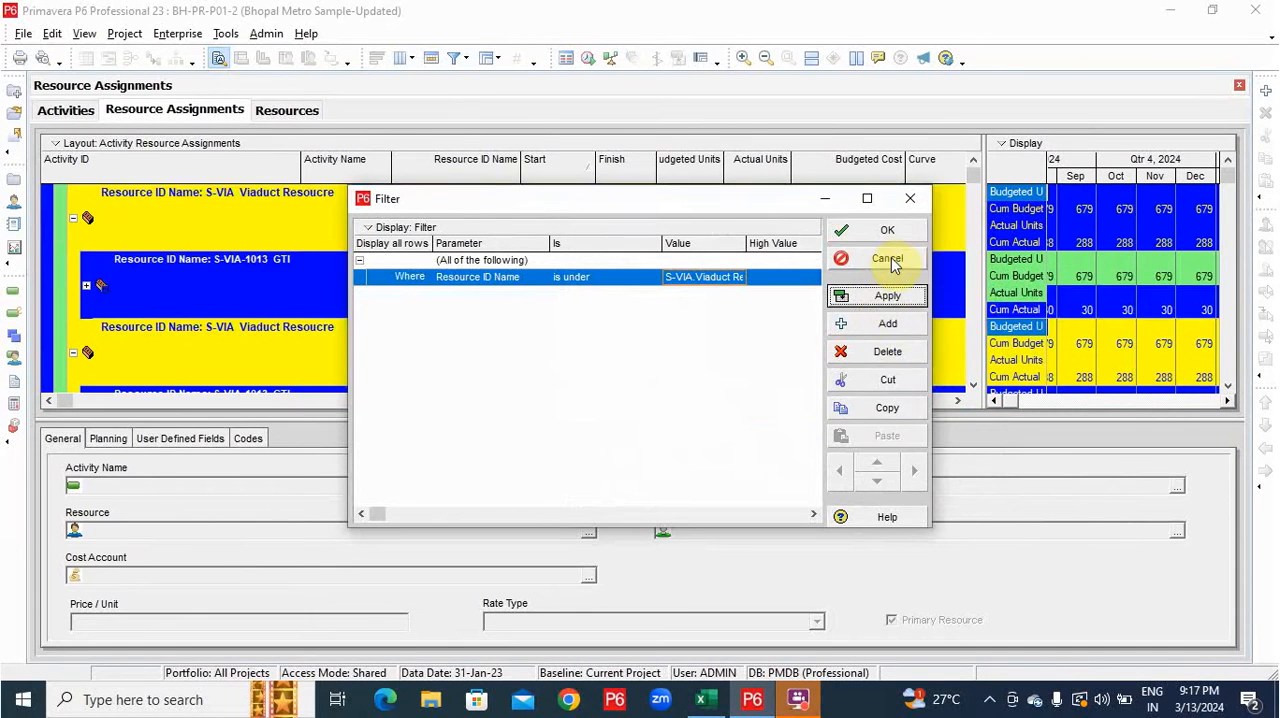
{"action": "left_click", "coordinate": [880, 258]}
{"action": "left_click", "coordinate": [412, 60]}
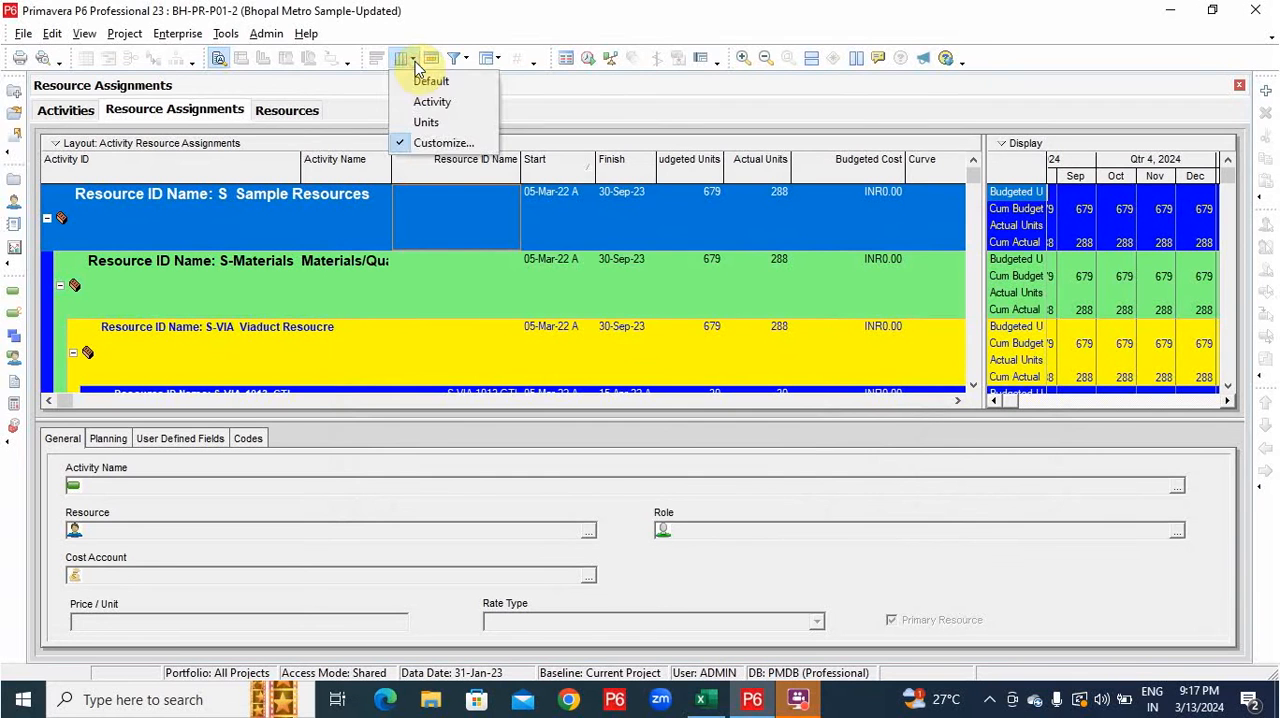
{"action": "left_click", "coordinate": [440, 142]}
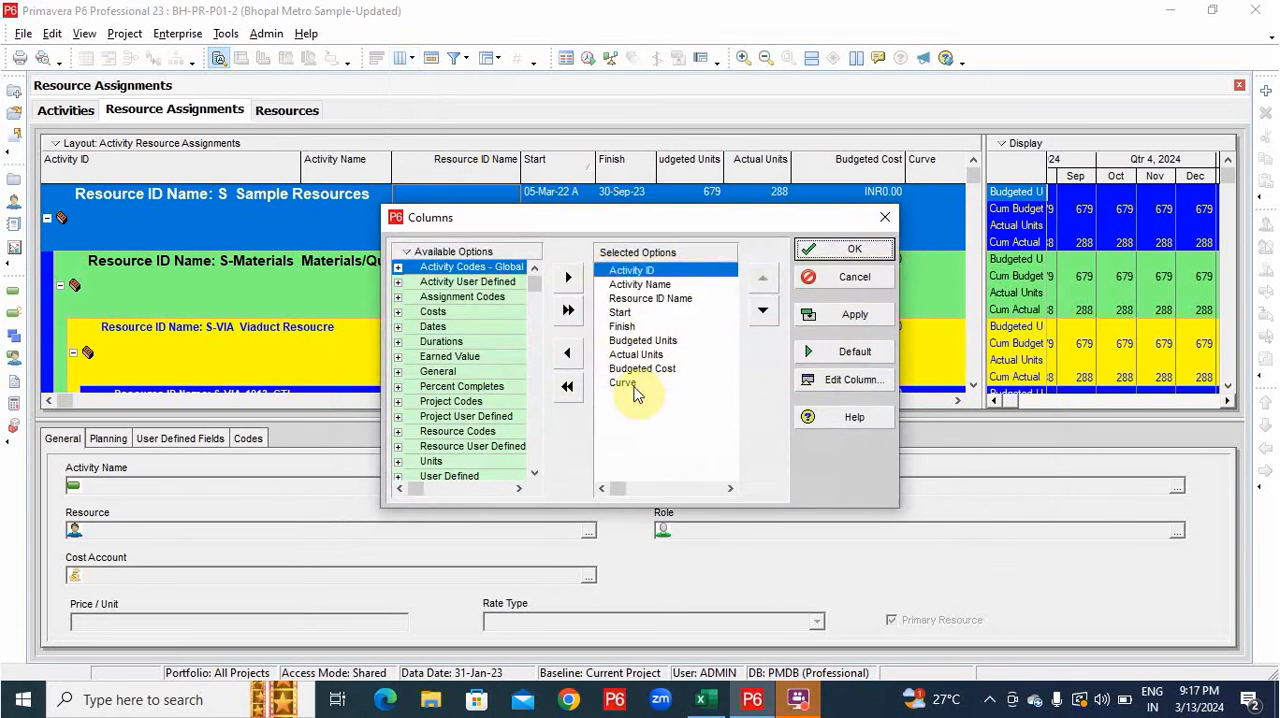
{"action": "left_click", "coordinate": [633, 368]}
{"action": "key", "text": "Return"}
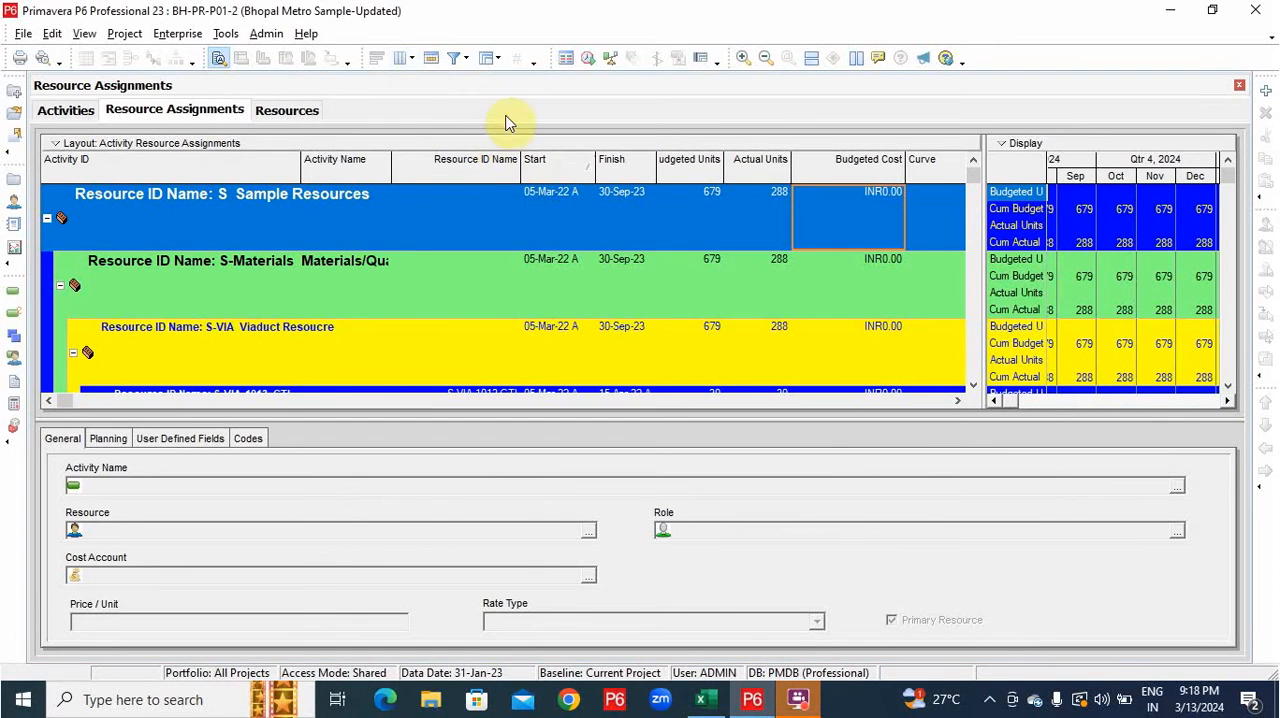
Customize the assignment columns by adding Structure Type from the global activity codes to the selected options.
{"action": "left_click", "coordinate": [410, 58]}
{"action": "left_click", "coordinate": [443, 143]}
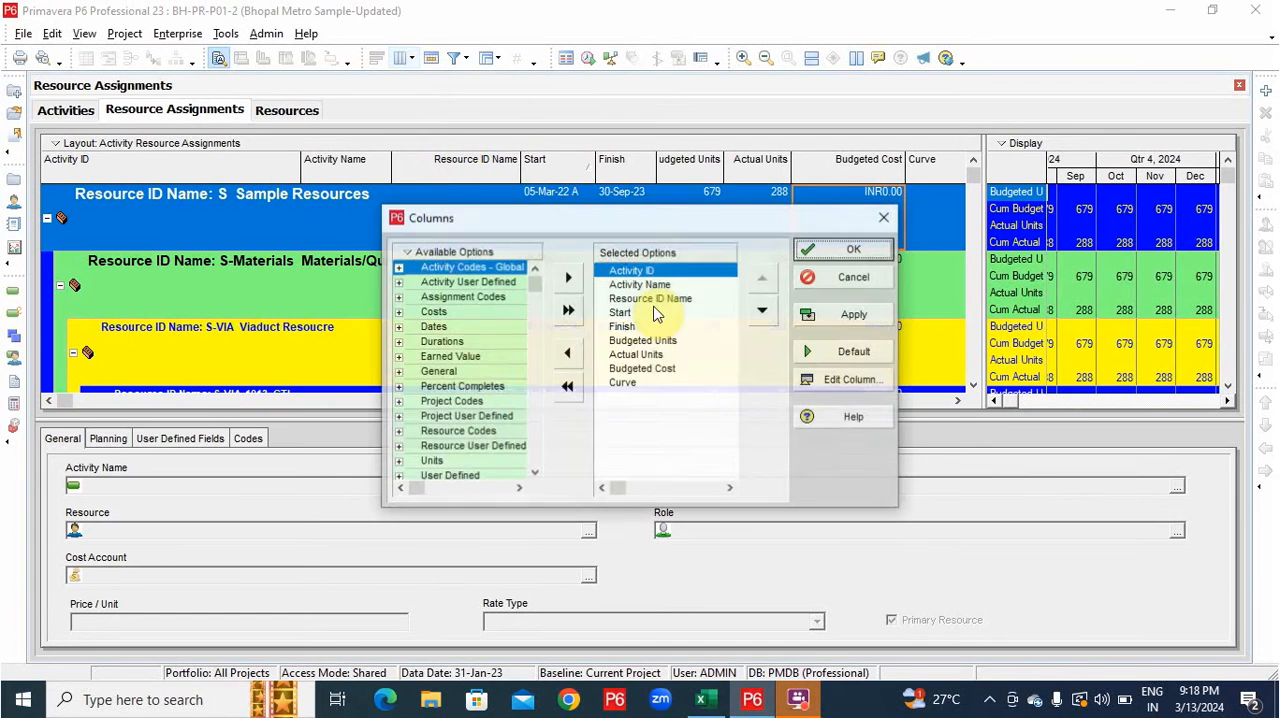
{"action": "left_click", "coordinate": [396, 272]}
{"action": "left_click", "coordinate": [397, 270]}
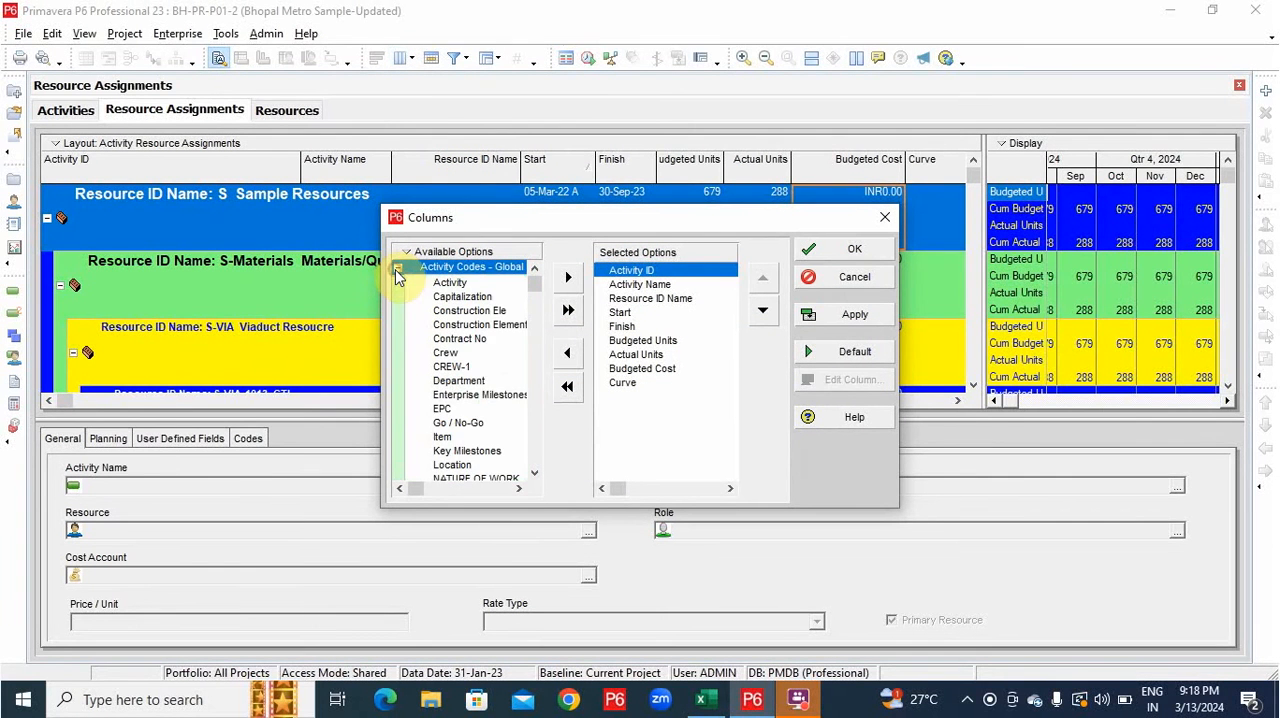
{"action": "scroll", "coordinate": [502, 386], "scroll_direction": "down", "scroll_amount": 1}
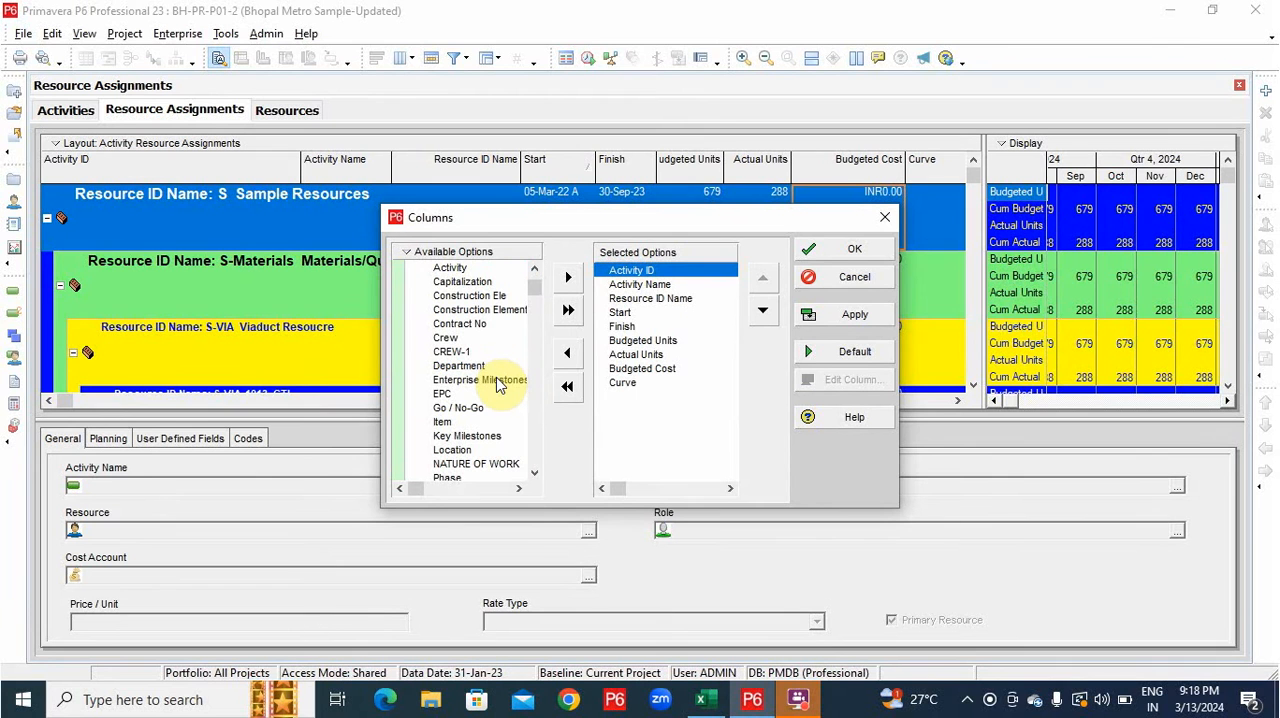
{"action": "scroll", "coordinate": [498, 385], "scroll_direction": "down", "scroll_amount": 1}
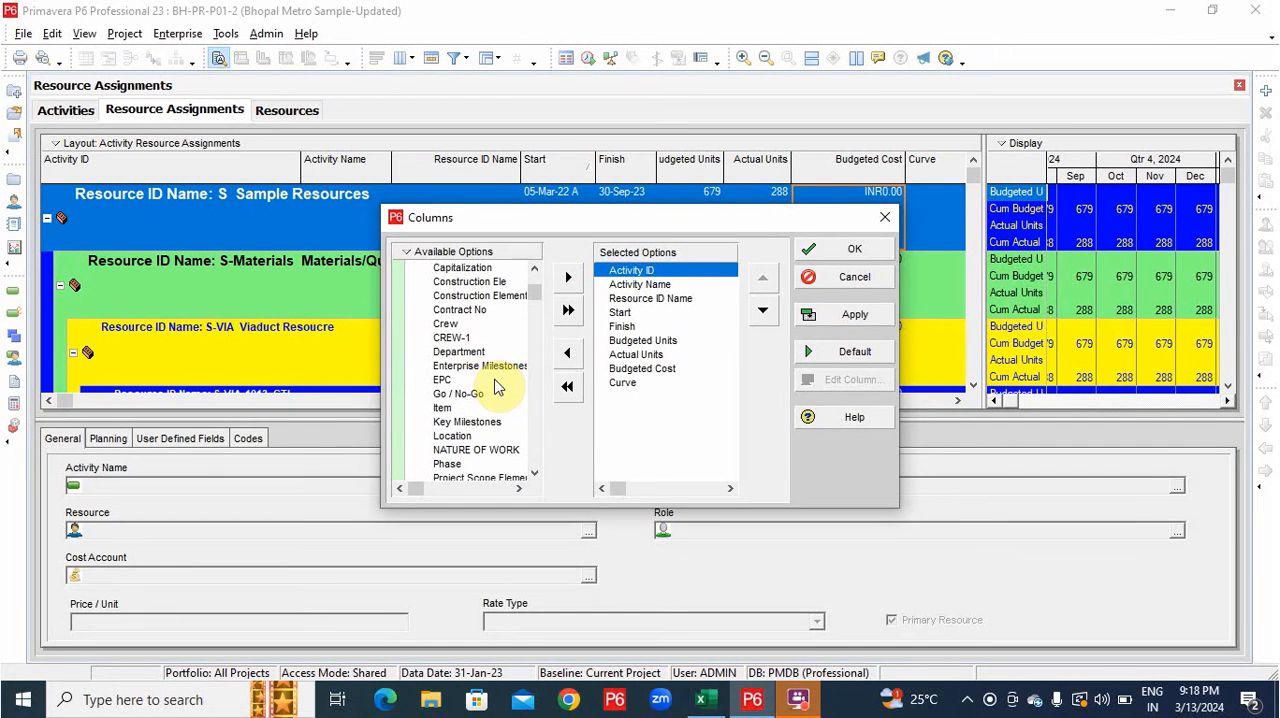
{"action": "scroll", "coordinate": [494, 390], "scroll_direction": "down", "scroll_amount": 2}
{"action": "scroll", "coordinate": [490, 393], "scroll_direction": "down", "scroll_amount": 1}
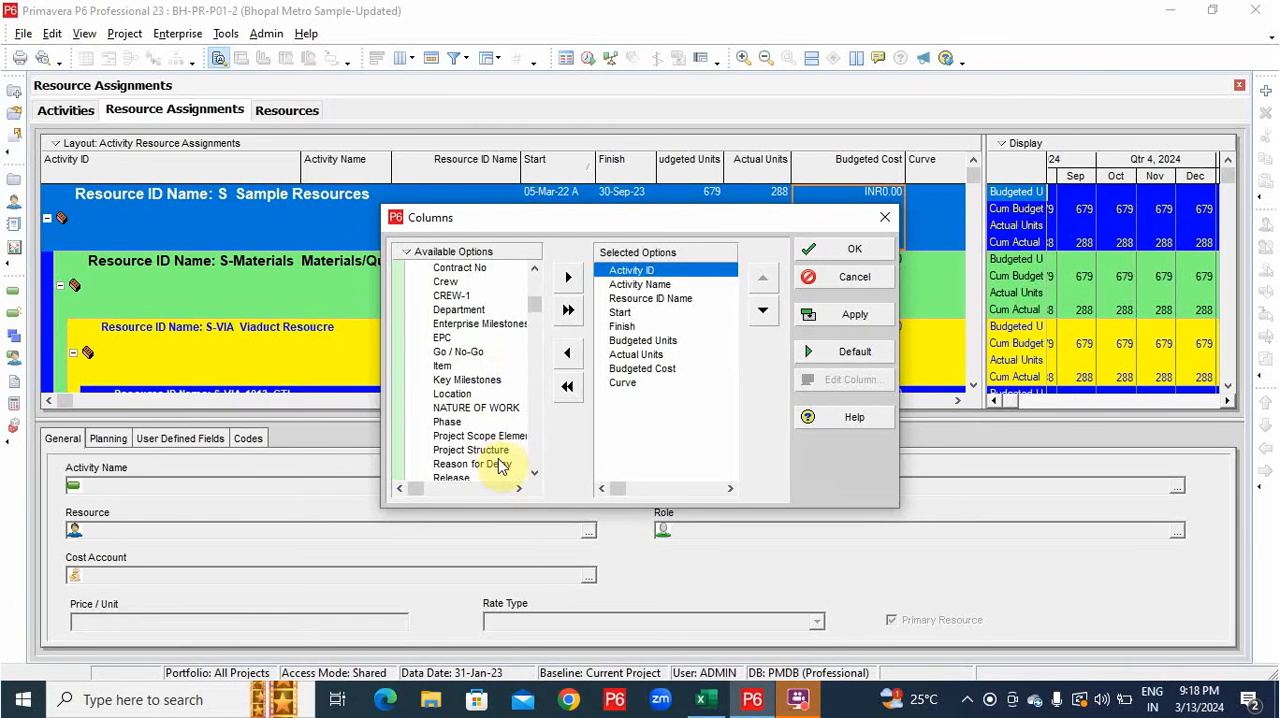
{"action": "scroll", "coordinate": [500, 458], "scroll_direction": "down", "scroll_amount": 7}
{"action": "left_click", "coordinate": [497, 450]}
{"action": "left_click", "coordinate": [560, 288]}
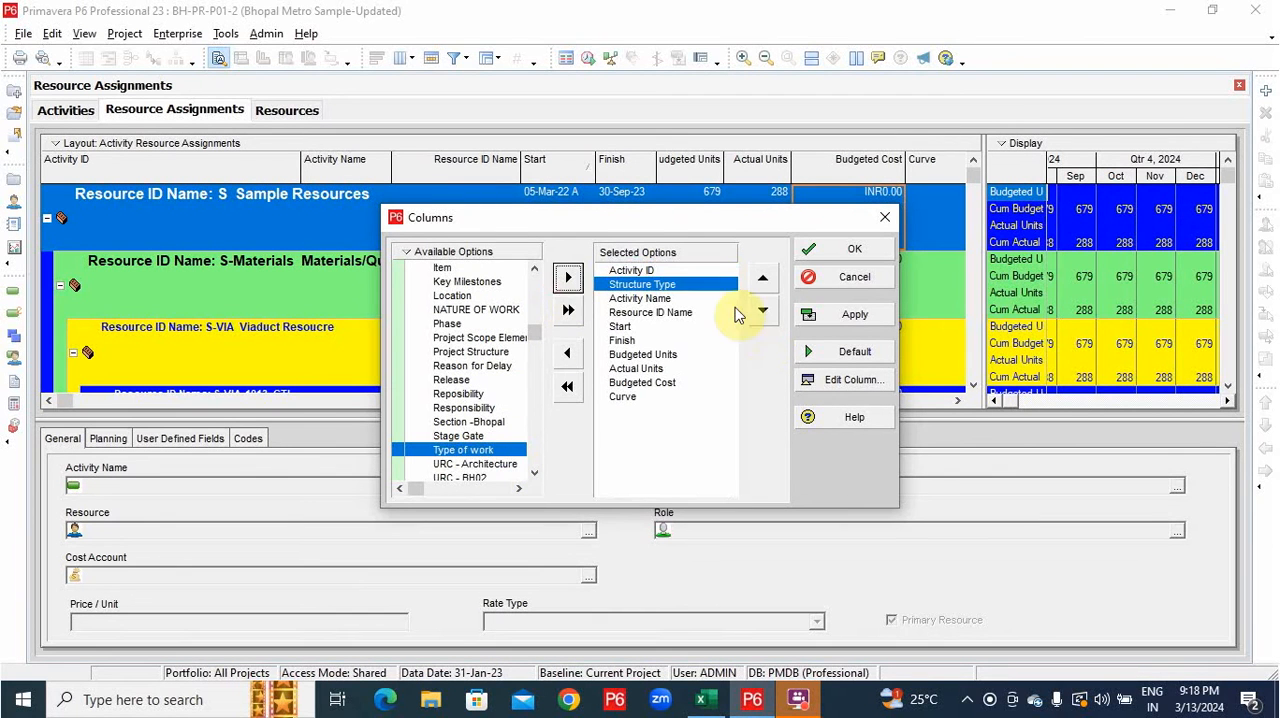
Move Structure Type to the end of the selected columns, after Curve, and accept the column setup.
{"action": "left_click", "coordinate": [752, 313]}
{"action": "left_click", "coordinate": [752, 313]}
{"action": "left_click", "coordinate": [752, 313]}
{"action": "left_click", "coordinate": [752, 313]}
{"action": "left_click", "coordinate": [752, 313]}
{"action": "left_click", "coordinate": [752, 313]}
{"action": "left_click", "coordinate": [752, 313]}
{"action": "left_click", "coordinate": [752, 313]}
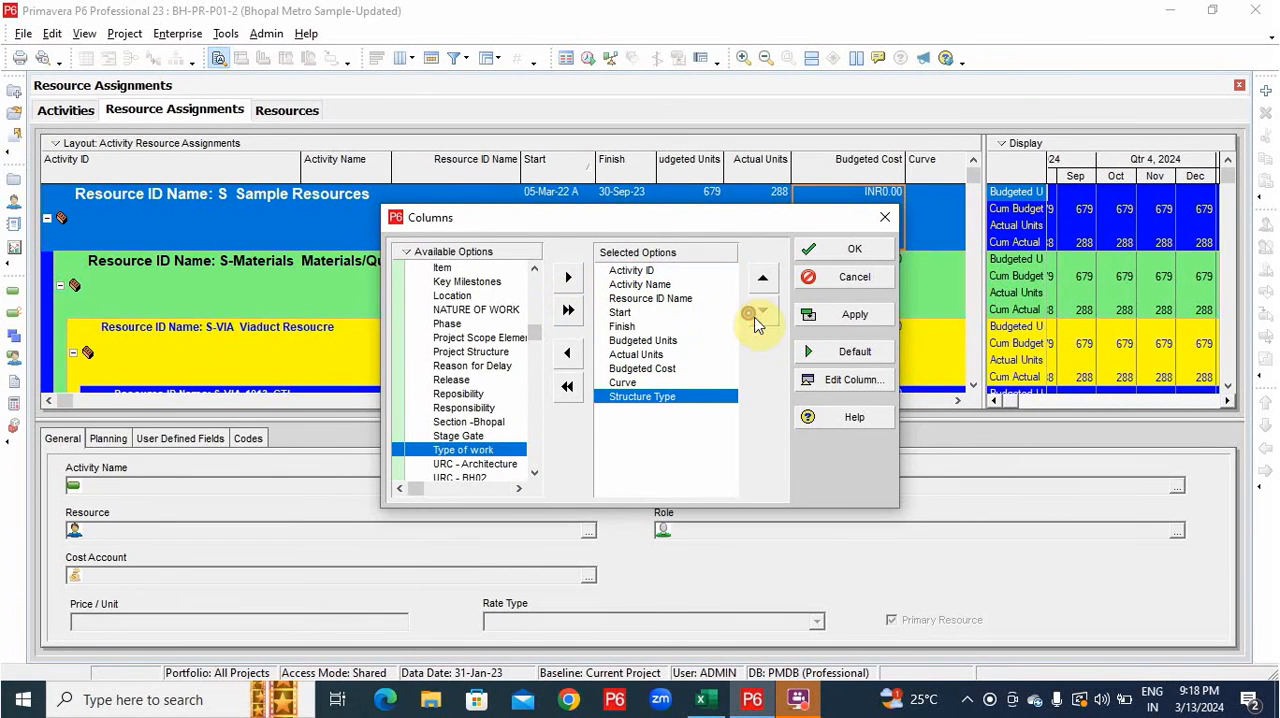
{"action": "left_click", "coordinate": [850, 249]}
Expand all resource groups so that the individual activity assignments are listed.
{"action": "scroll", "coordinate": [160, 320], "scroll_direction": "down", "scroll_amount": 5}
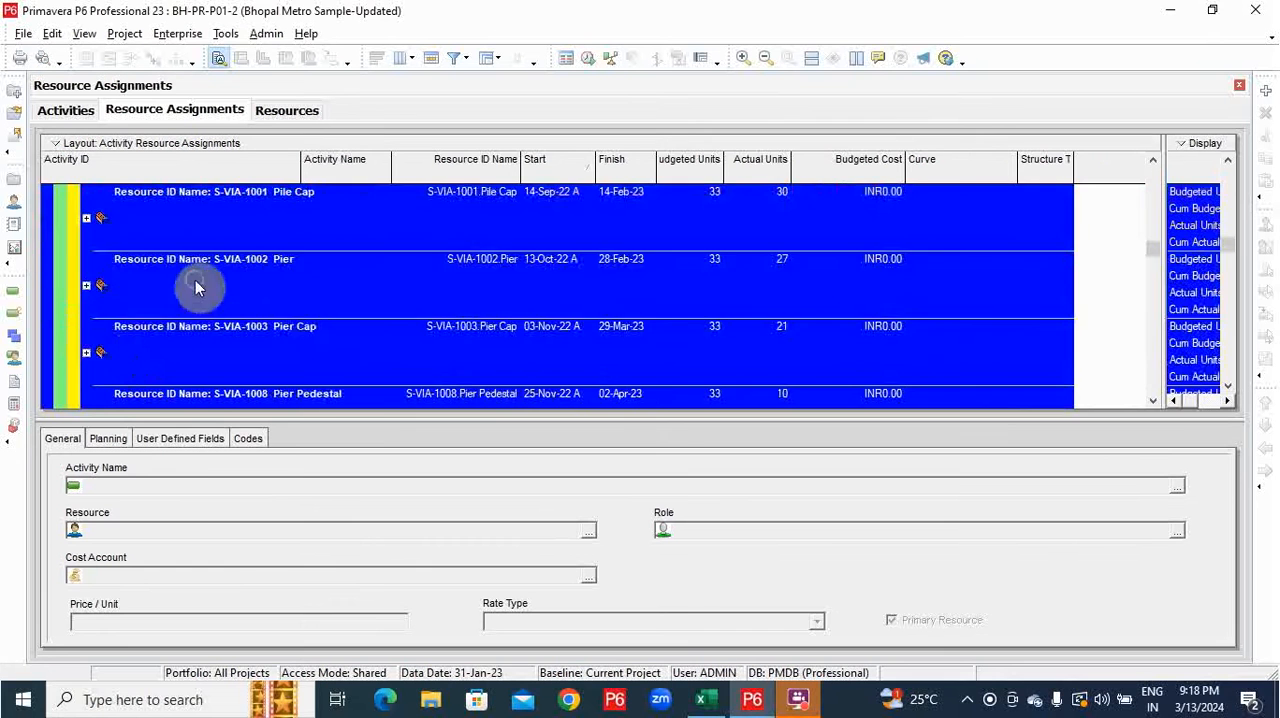
{"action": "right_click", "coordinate": [192, 283]}
{"action": "left_click", "coordinate": [232, 477]}
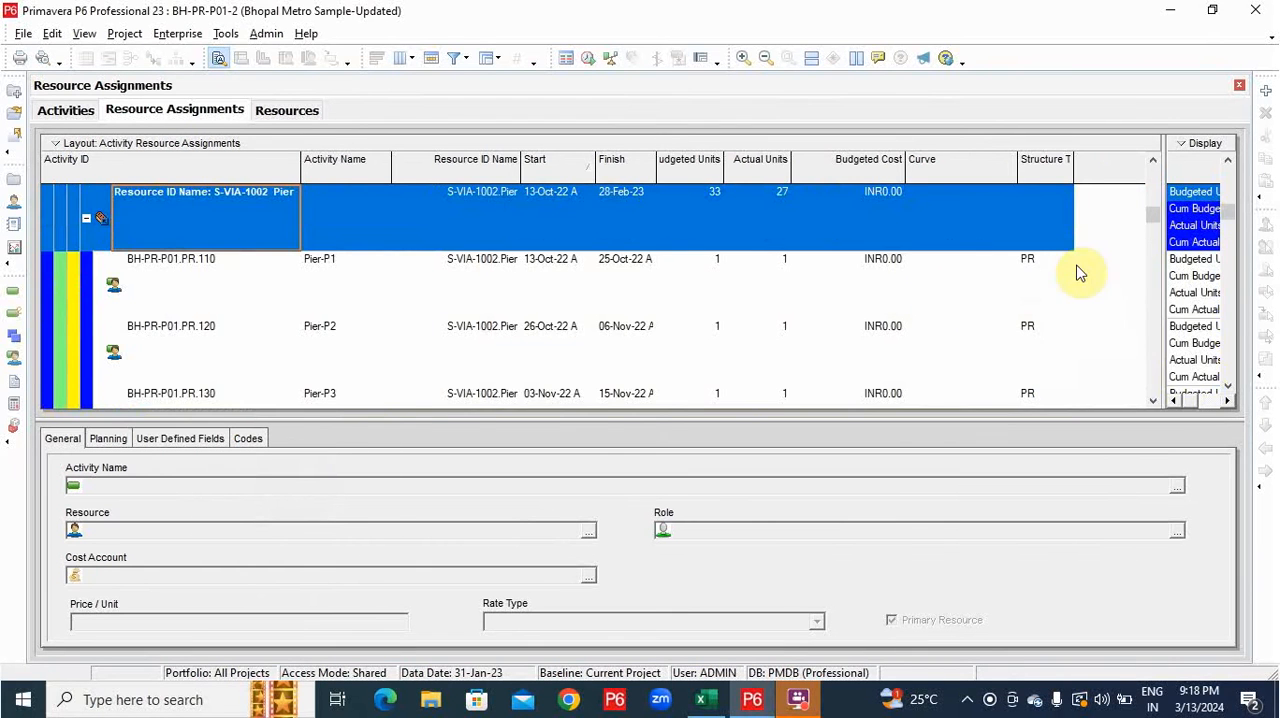
Widen the Structure Type column and review the codes of the pier, pile cap and piling assignments.
{"action": "scroll", "coordinate": [1030, 306], "scroll_direction": "up", "scroll_amount": 2}
{"action": "left_click_drag", "start_coordinate": [1110, 178], "coordinate": [1105, 178]}
{"action": "scroll", "coordinate": [1089, 297], "scroll_direction": "up", "scroll_amount": 12}
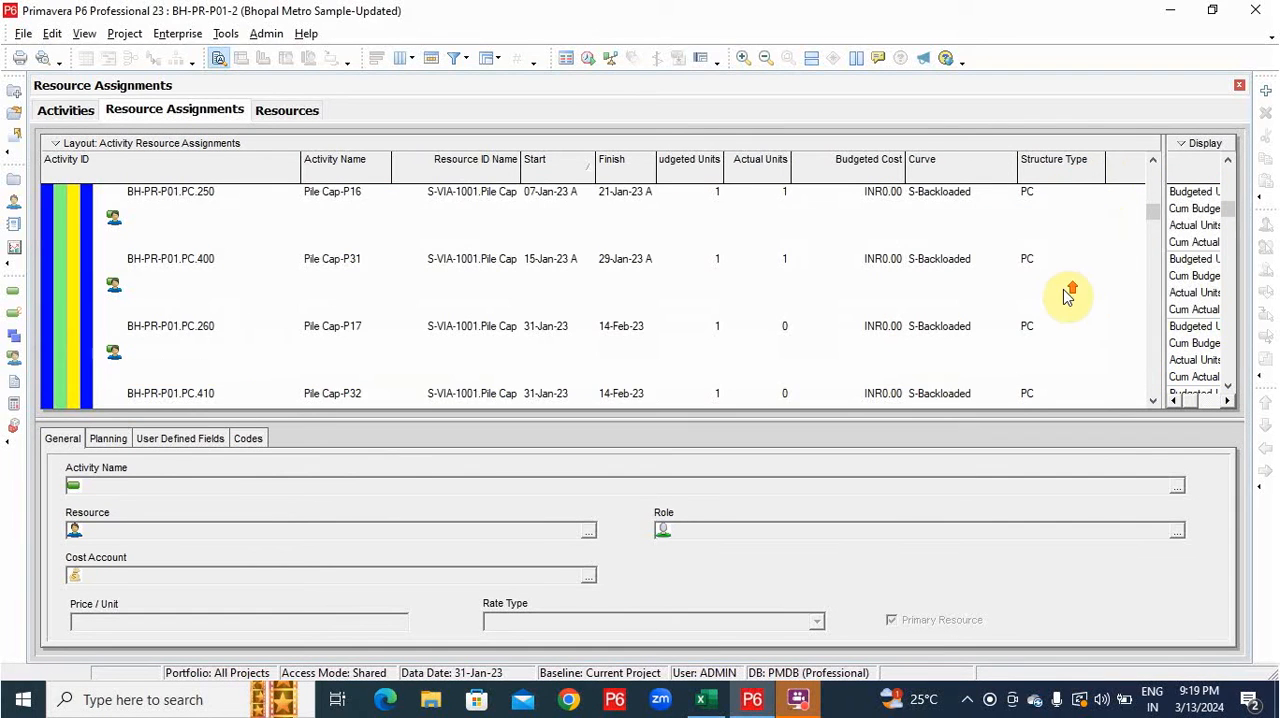
{"action": "scroll", "coordinate": [1031, 268], "scroll_direction": "down", "scroll_amount": 8}
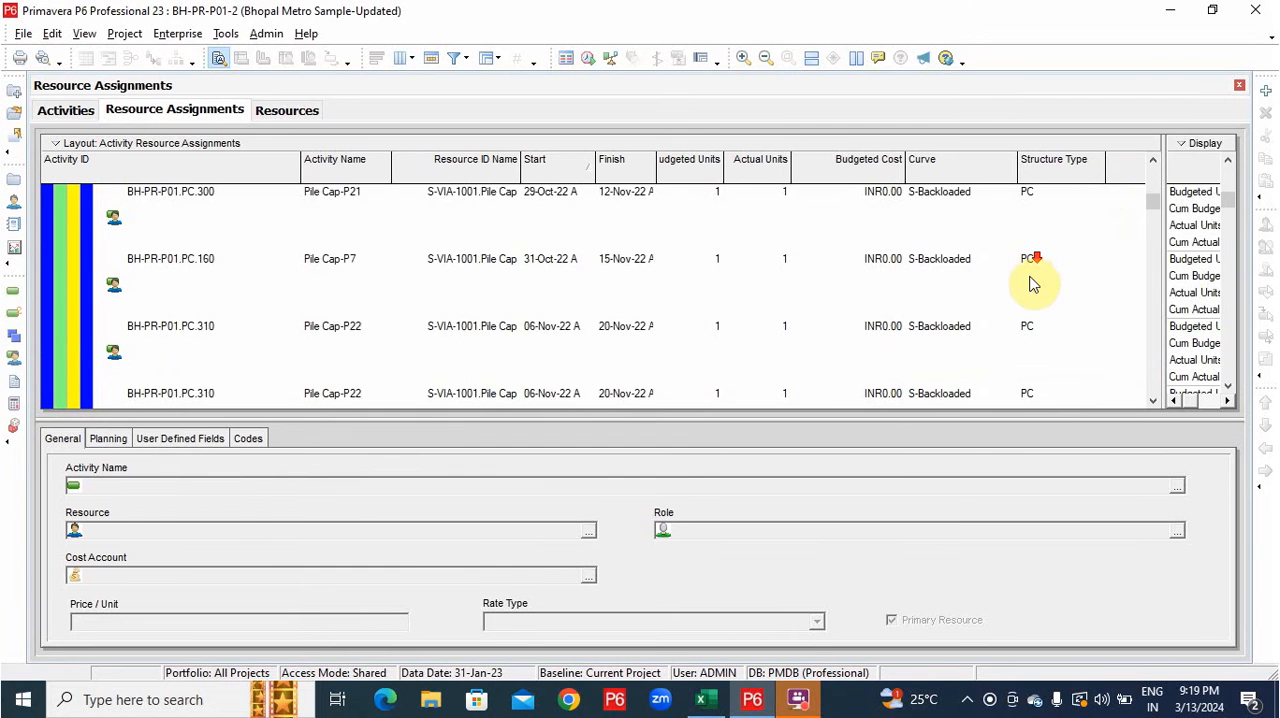
{"action": "scroll", "coordinate": [1020, 292], "scroll_direction": "up", "scroll_amount": 11}
{"action": "scroll", "coordinate": [990, 332], "scroll_direction": "up", "scroll_amount": 5}
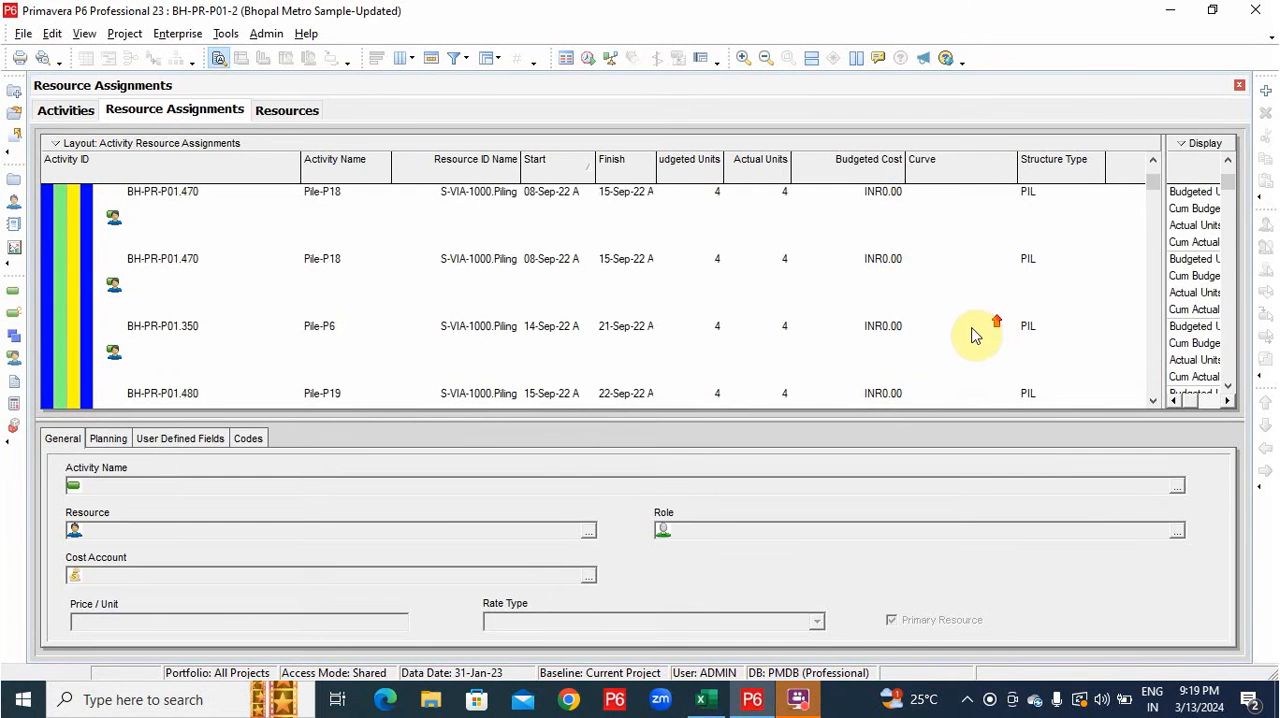
{"action": "scroll", "coordinate": [509, 300], "scroll_direction": "up", "scroll_amount": 10}
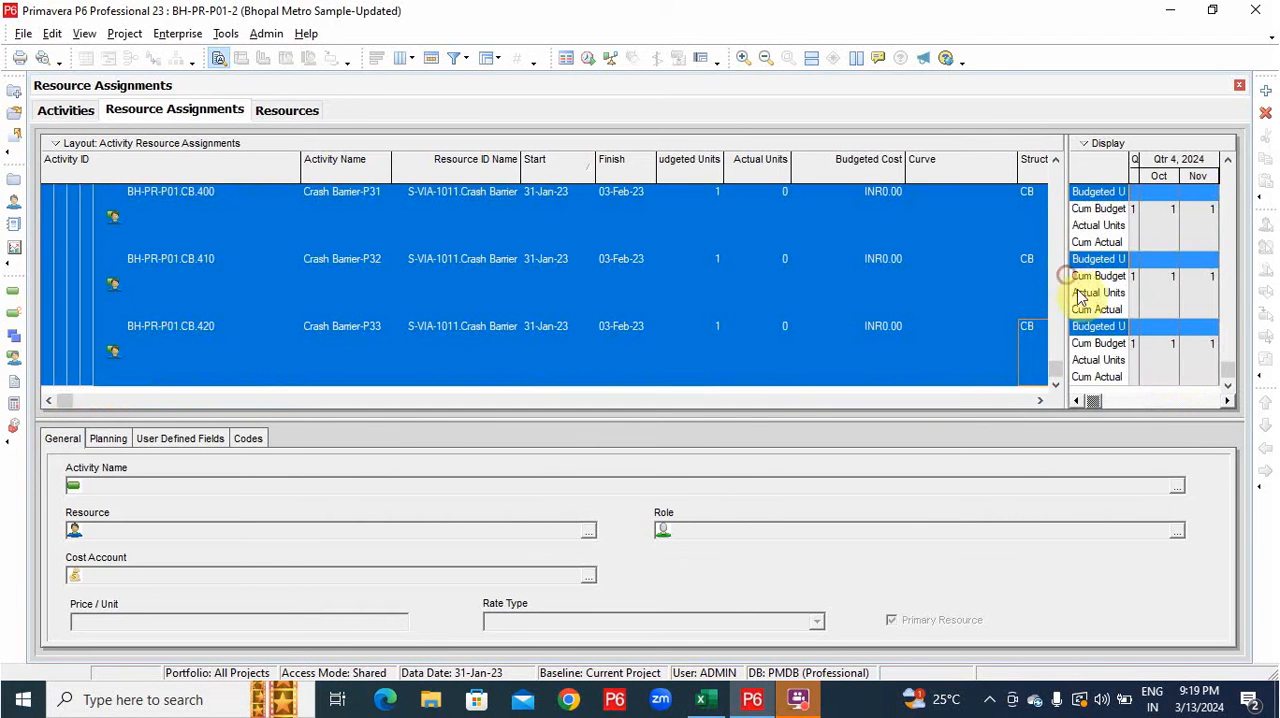
Review the fields selected for the time-phased spreadsheet and accept them as they are.
{"action": "right_click", "coordinate": [1085, 176]}
{"action": "mouse_move", "coordinate": [1076, 367]}
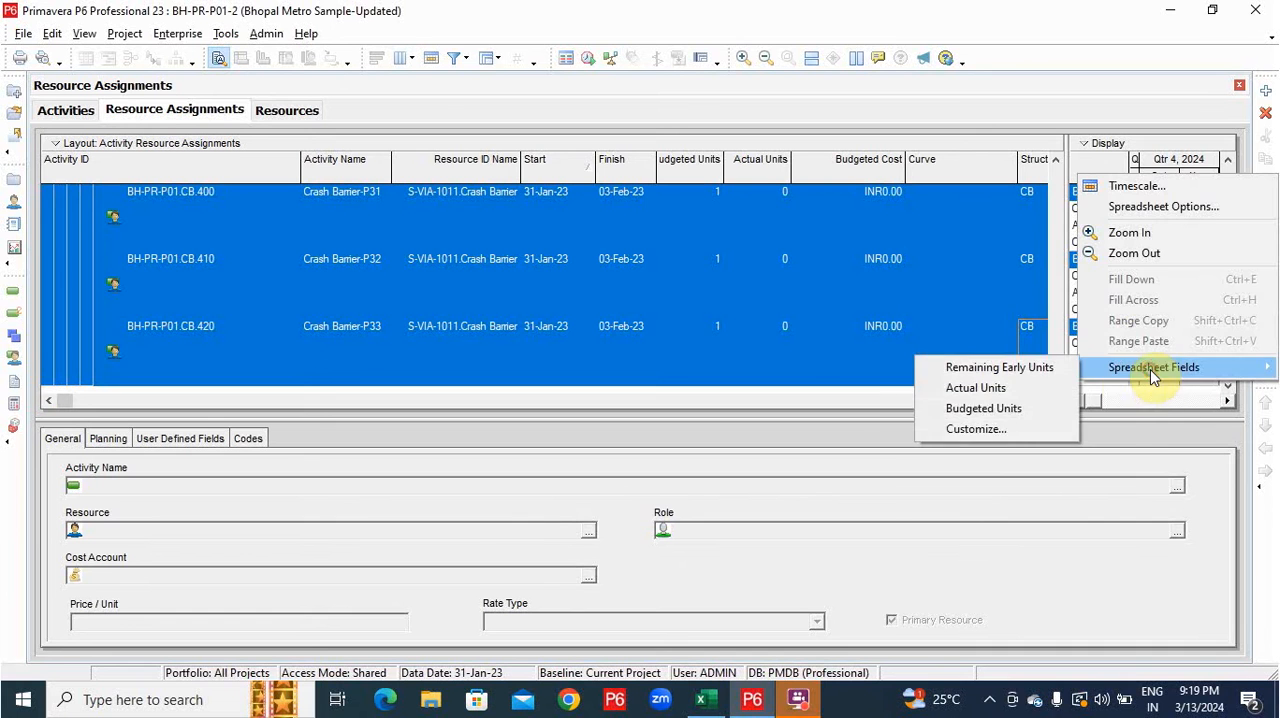
{"action": "left_click", "coordinate": [955, 430]}
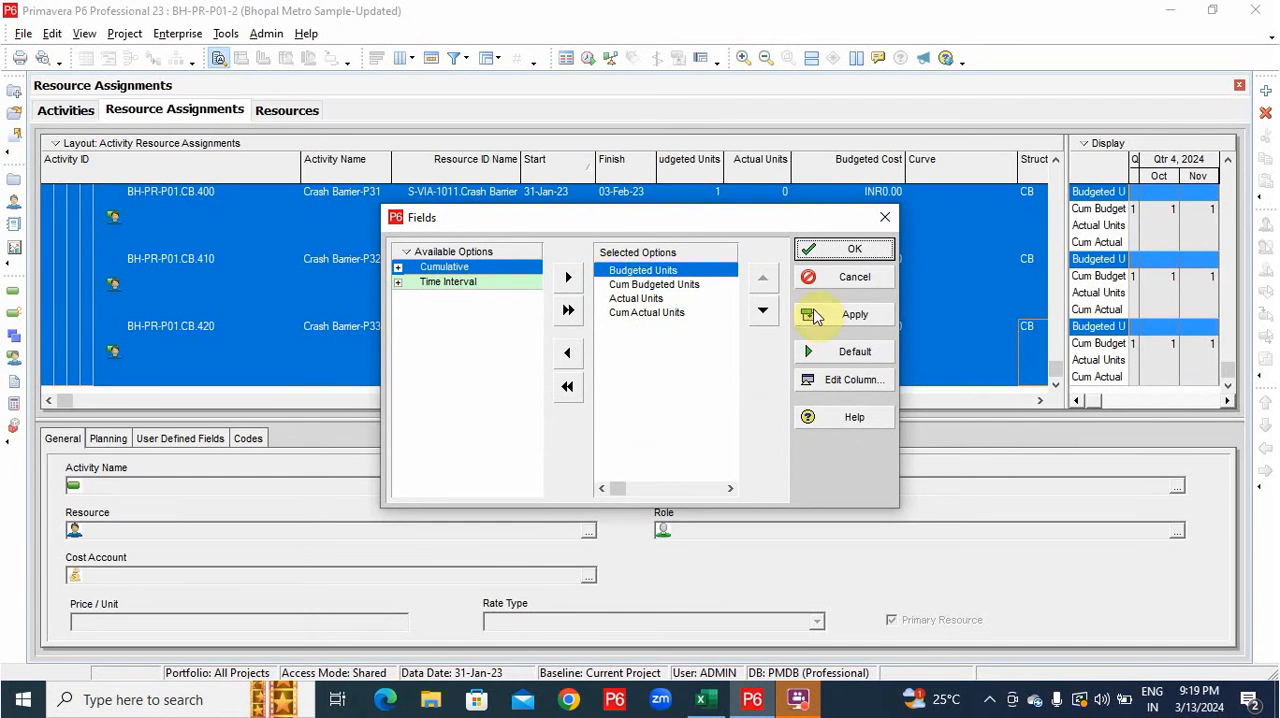
{"action": "left_click", "coordinate": [860, 251]}
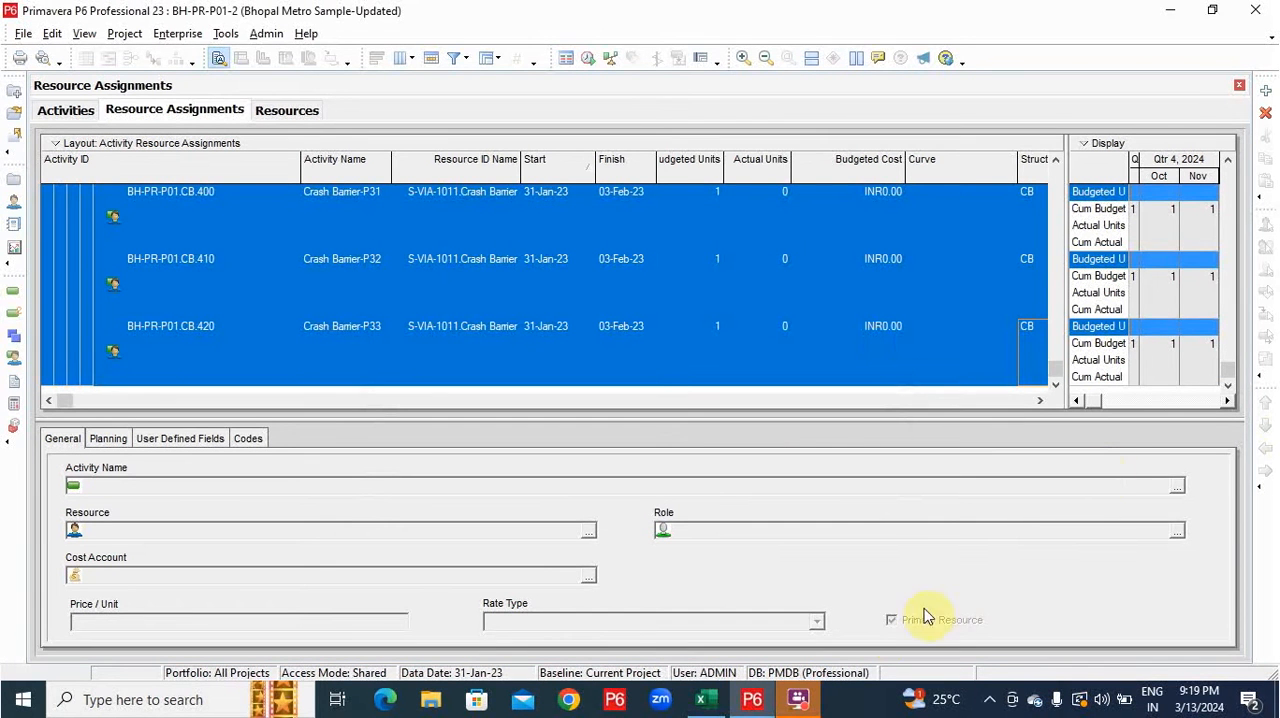
Switch to Excel, paste the copied assignments into a new sheet at A2, and fit the Spreadsheet Field and Activity ID column widths.
{"action": "left_click", "coordinate": [706, 702]}
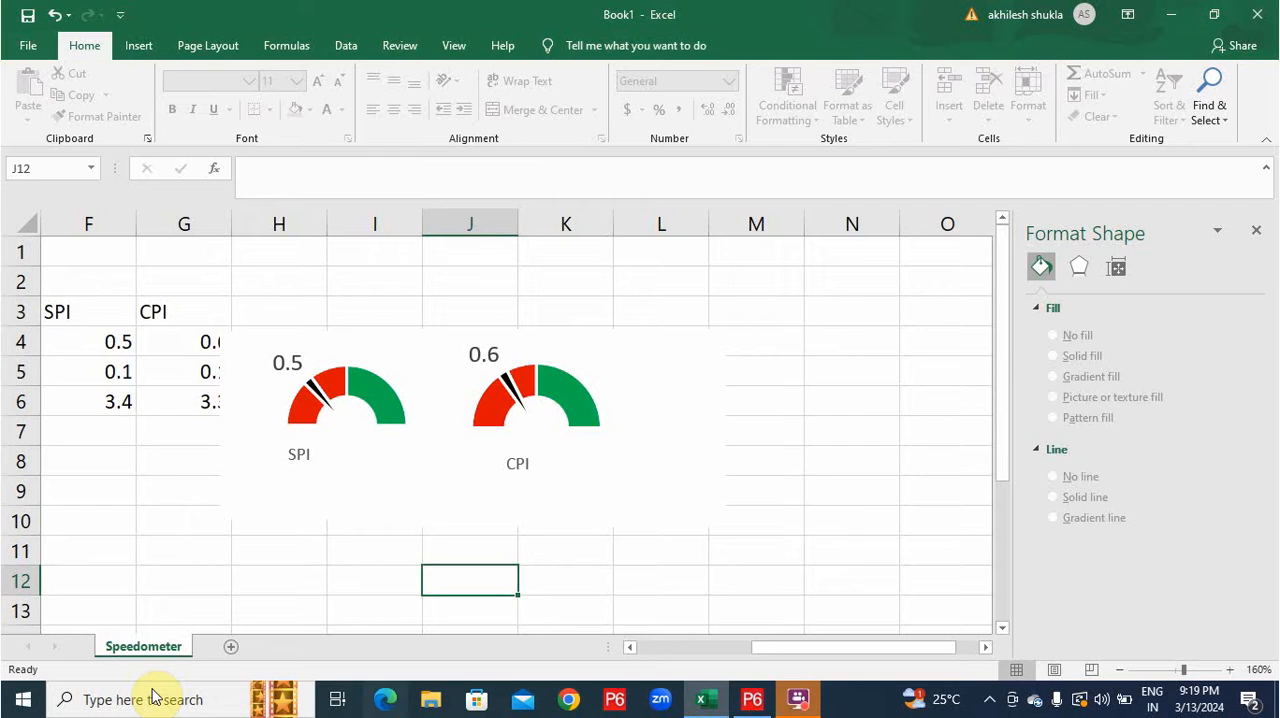
{"action": "left_click", "coordinate": [230, 648]}
{"action": "left_click", "coordinate": [88, 293]}
{"action": "key", "text": "Up"}
{"action": "key", "text": "Up"}
{"action": "key", "text": "ctrl+v"}
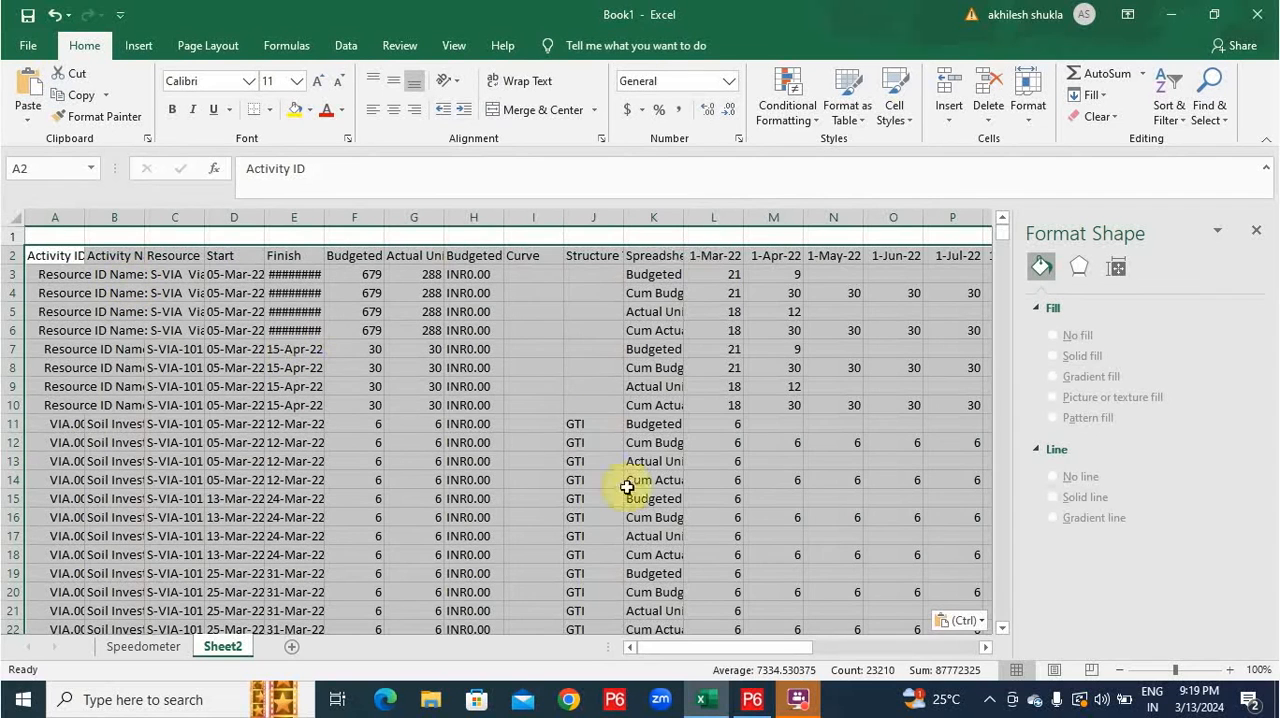
{"action": "double_click", "coordinate": [685, 218]}
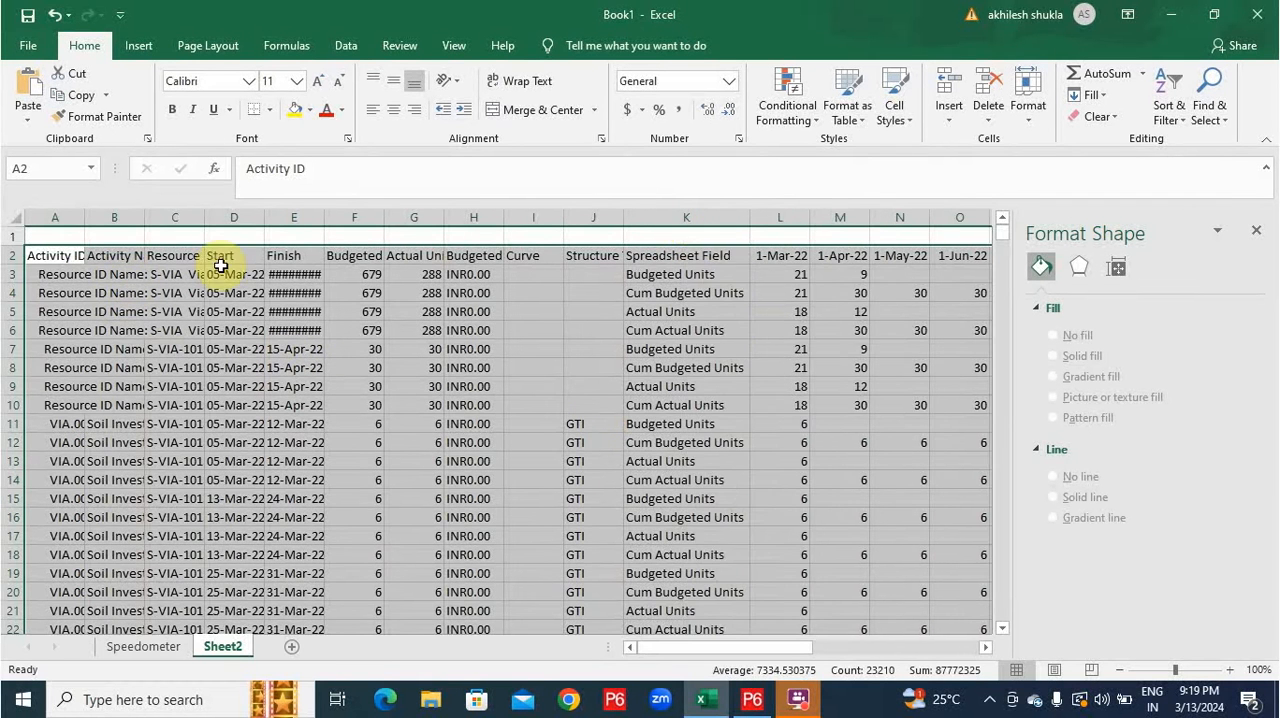
{"action": "double_click", "coordinate": [84, 218]}
Rename the sheet holding the pasted viaduct assignments as Main Sheet for KPI.
{"action": "double_click", "coordinate": [222, 647]}
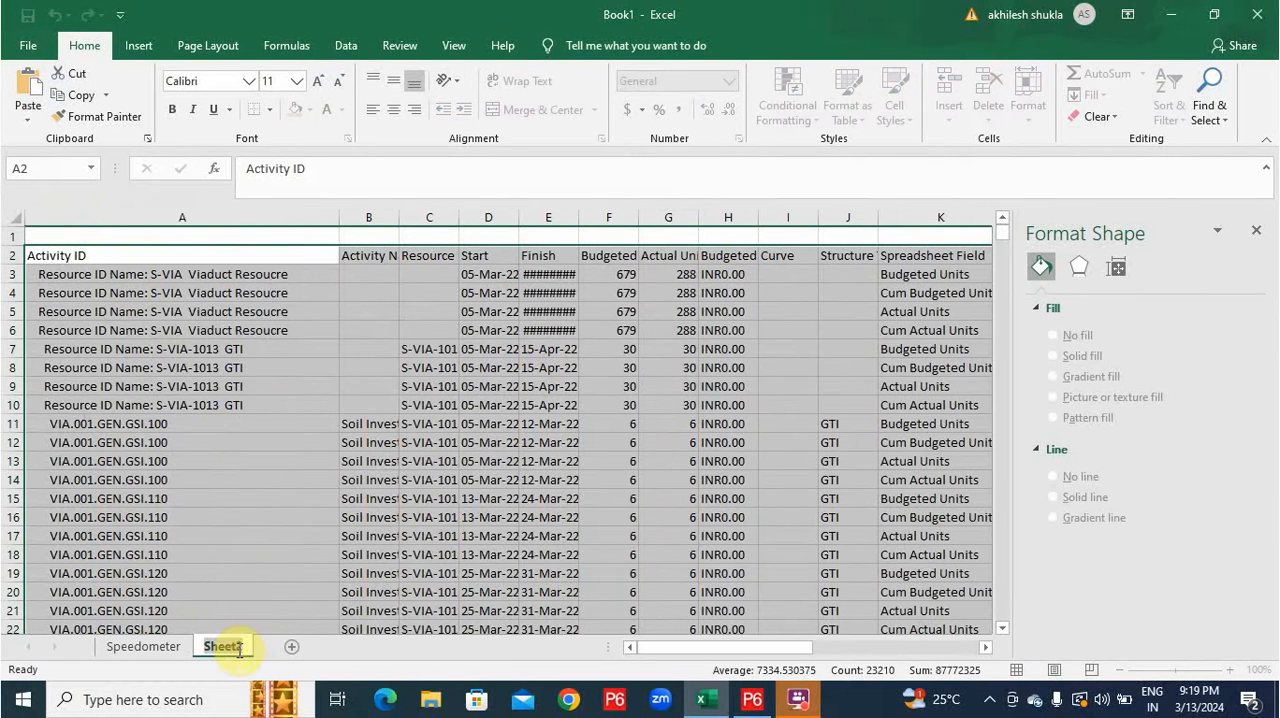
{"action": "type", "text": "Main"}
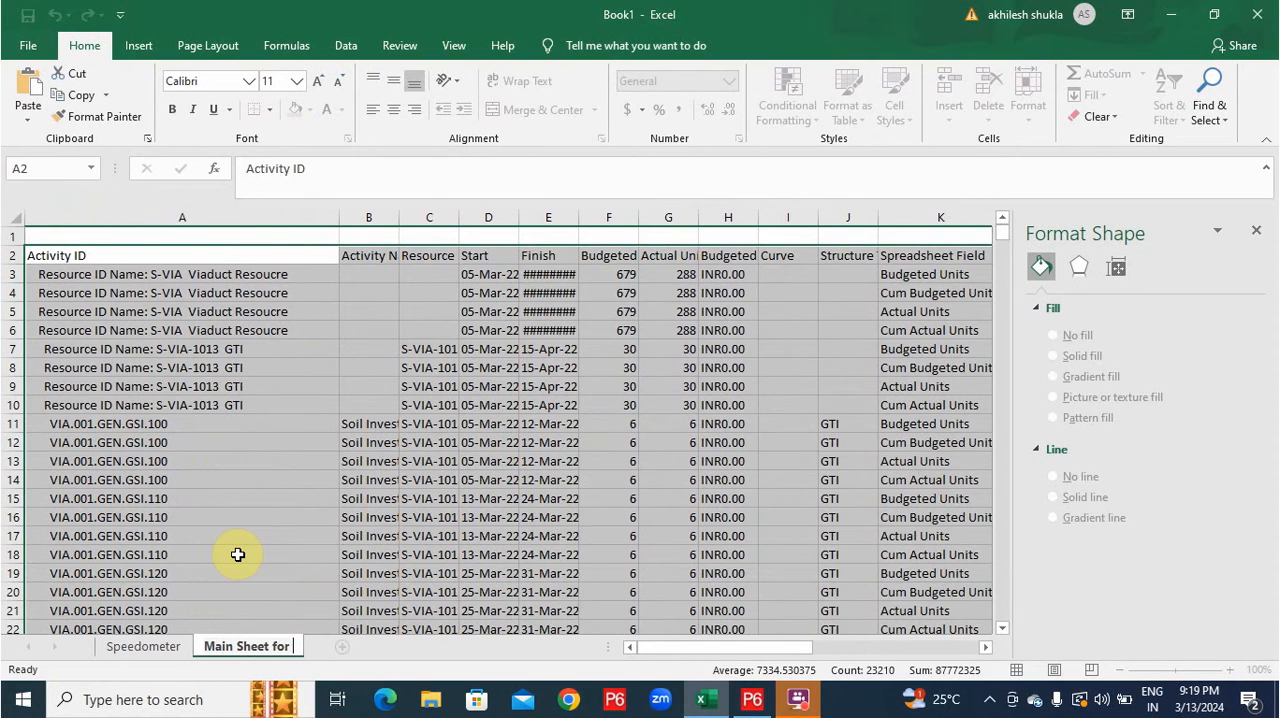
{"action": "type", "text": " Sheet for KPI"}
{"action": "key", "text": "Return"}
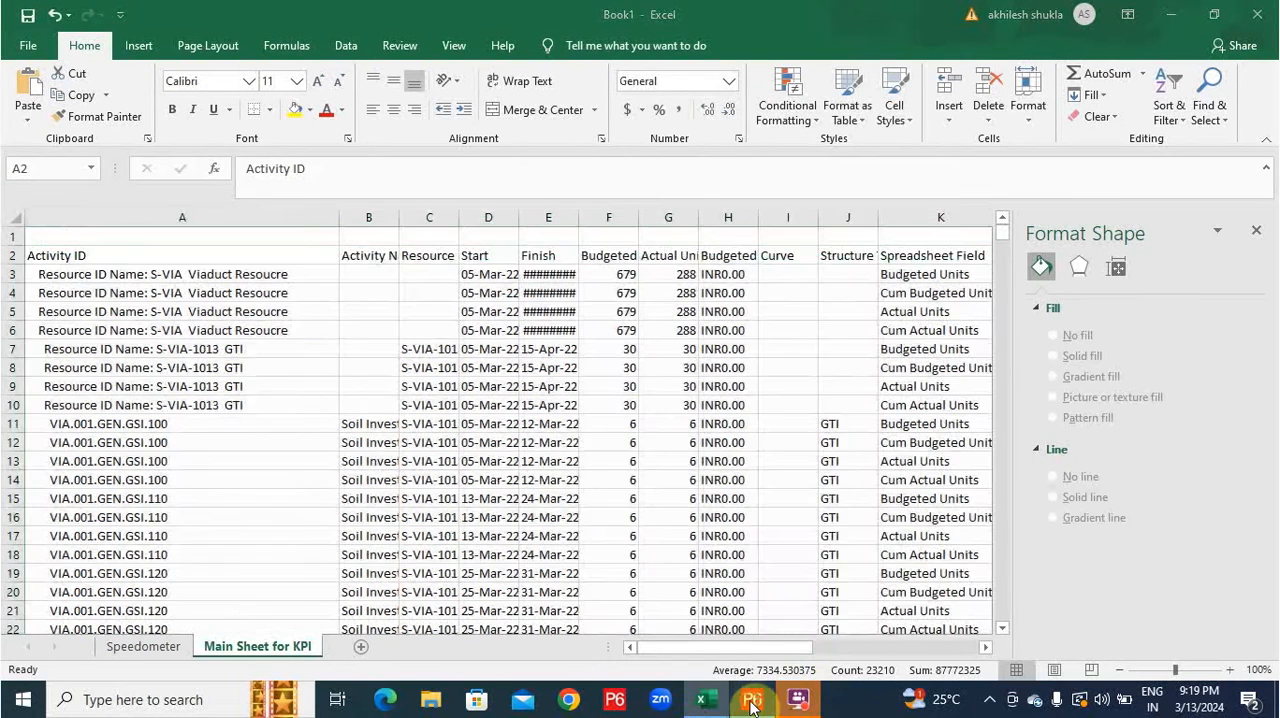
Switch to Primavera P6, edit the Resource ID Name value of the assignment filter and list All Active Resources.
{"action": "left_click", "coordinate": [752, 707]}
{"action": "right_click", "coordinate": [434, 248]}
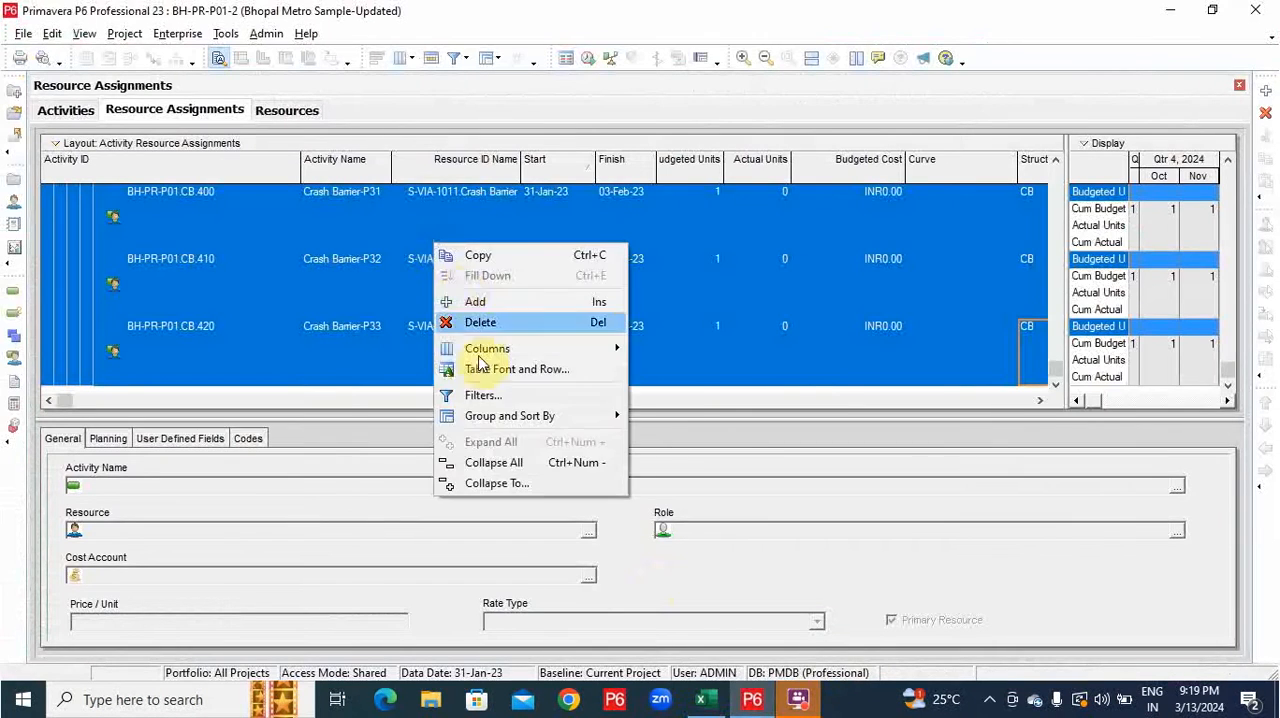
{"action": "left_click", "coordinate": [484, 398]}
{"action": "left_click", "coordinate": [550, 252]}
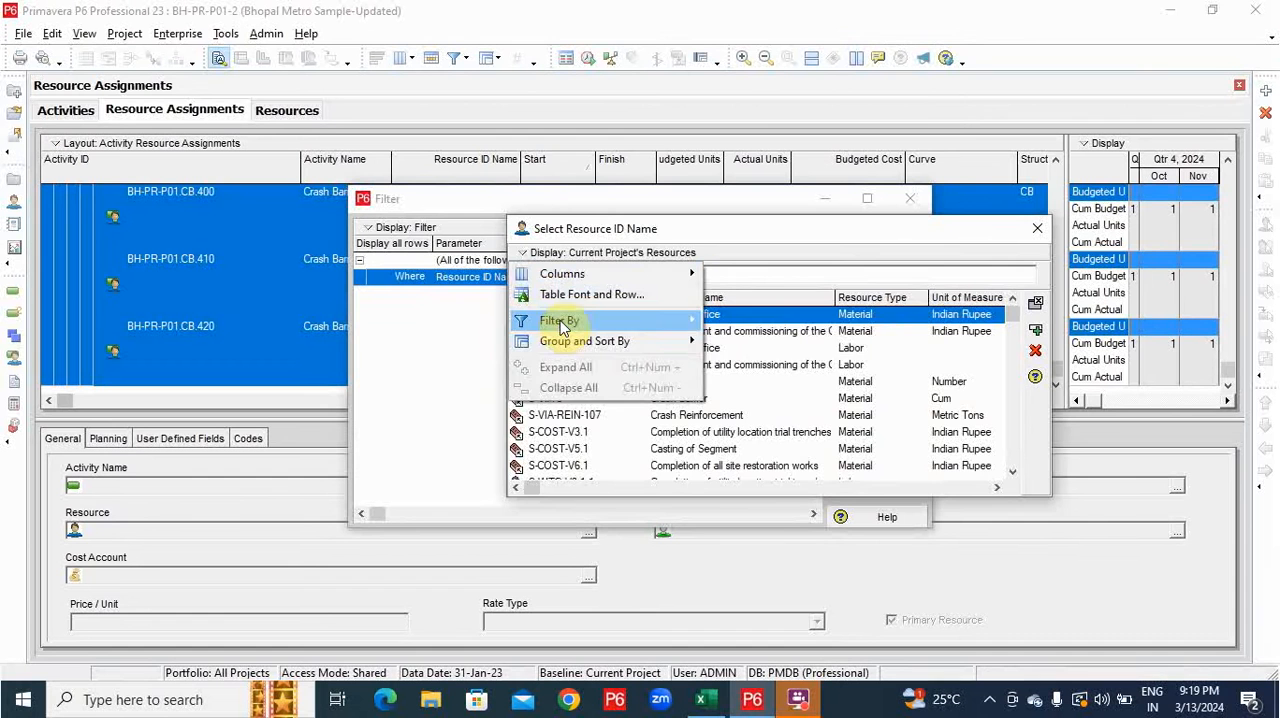
{"action": "mouse_move", "coordinate": [560, 323]}
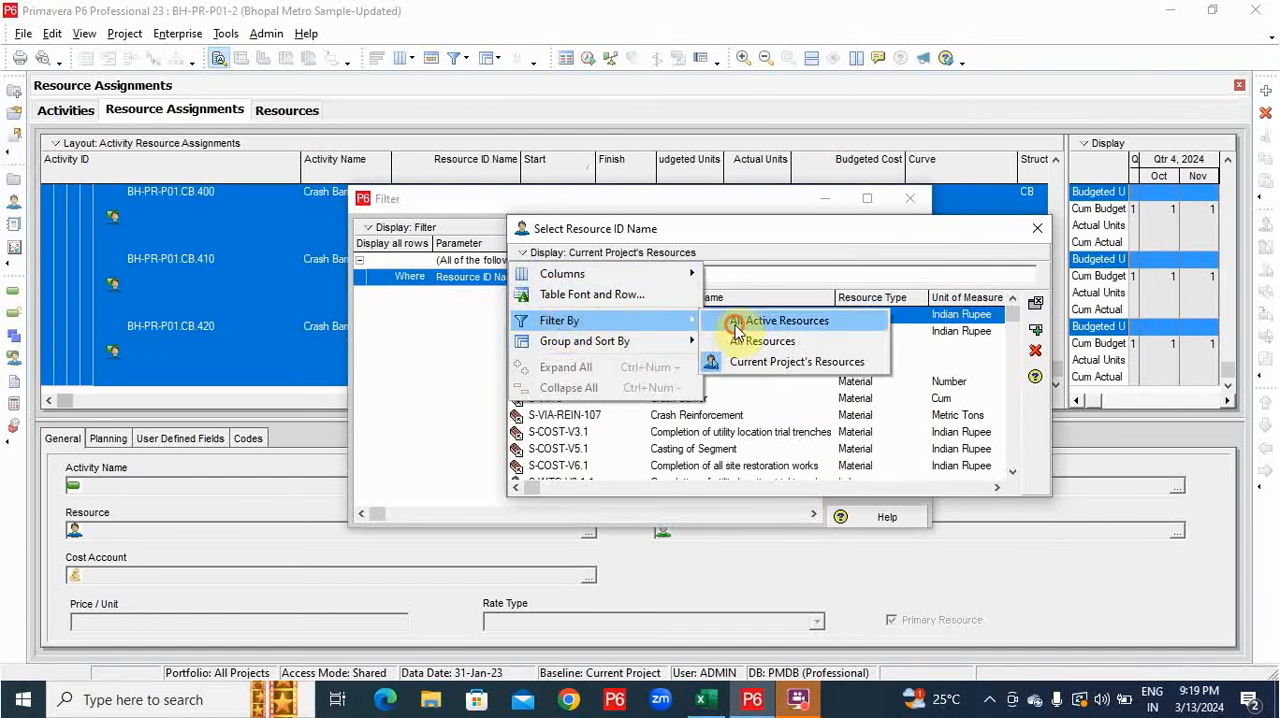
{"action": "left_click", "coordinate": [740, 323]}
Choose S-COST-1 Project Weightage as the resource filter value and apply the filter to the assignments.
{"action": "left_click", "coordinate": [640, 400]}
{"action": "scroll", "coordinate": [606, 438], "scroll_direction": "down", "scroll_amount": 9}
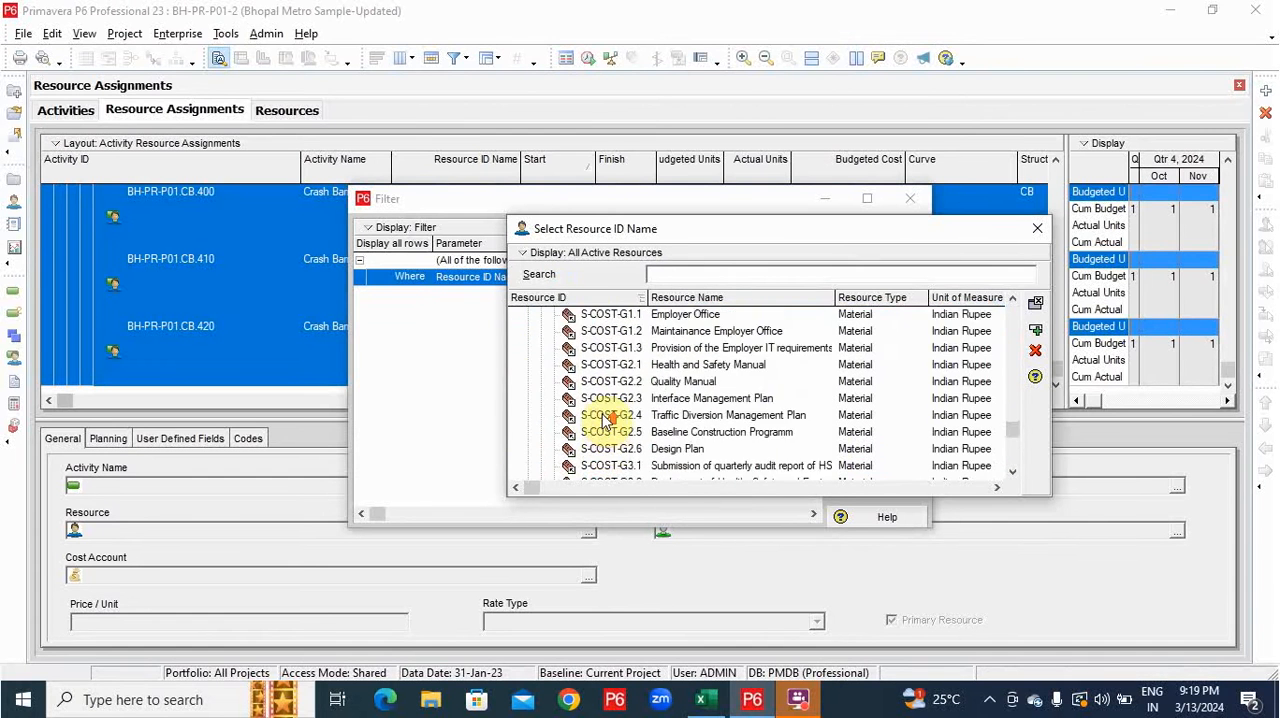
{"action": "scroll", "coordinate": [606, 422], "scroll_direction": "up", "scroll_amount": 4}
{"action": "left_click", "coordinate": [527, 349]}
{"action": "scroll", "coordinate": [648, 350], "scroll_direction": "up", "scroll_amount": 5}
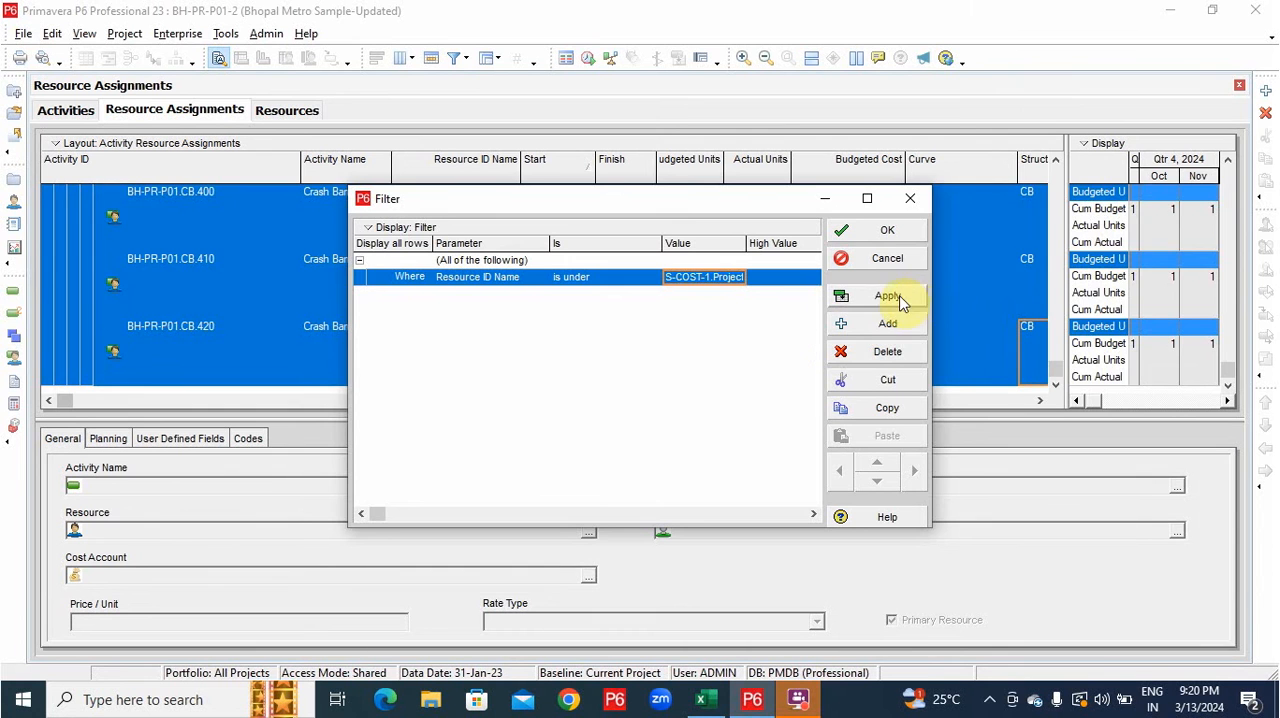
{"action": "left_click", "coordinate": [870, 296]}
{"action": "left_click", "coordinate": [880, 230]}
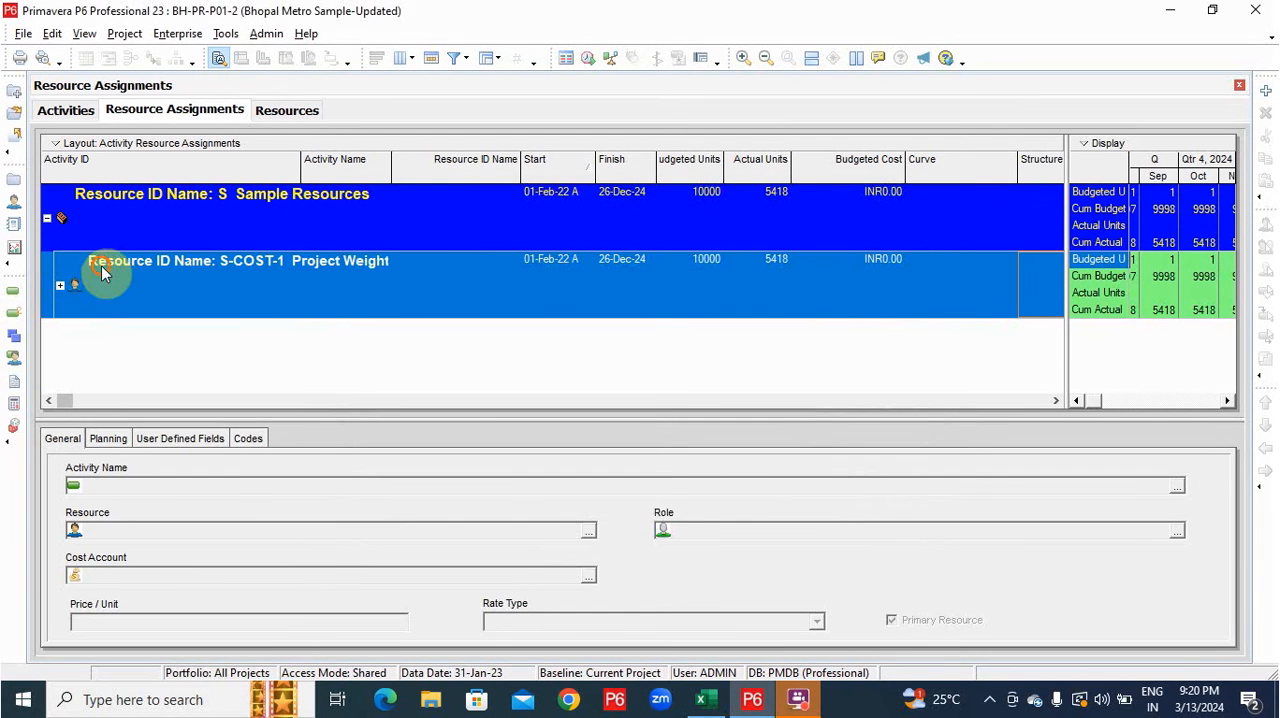
Copy the Project Weightage summary row into a new Excel sheet at B2 and name the sheet Project Weightage.
{"action": "left_click", "coordinate": [103, 268]}
{"action": "left_click", "coordinate": [706, 699]}
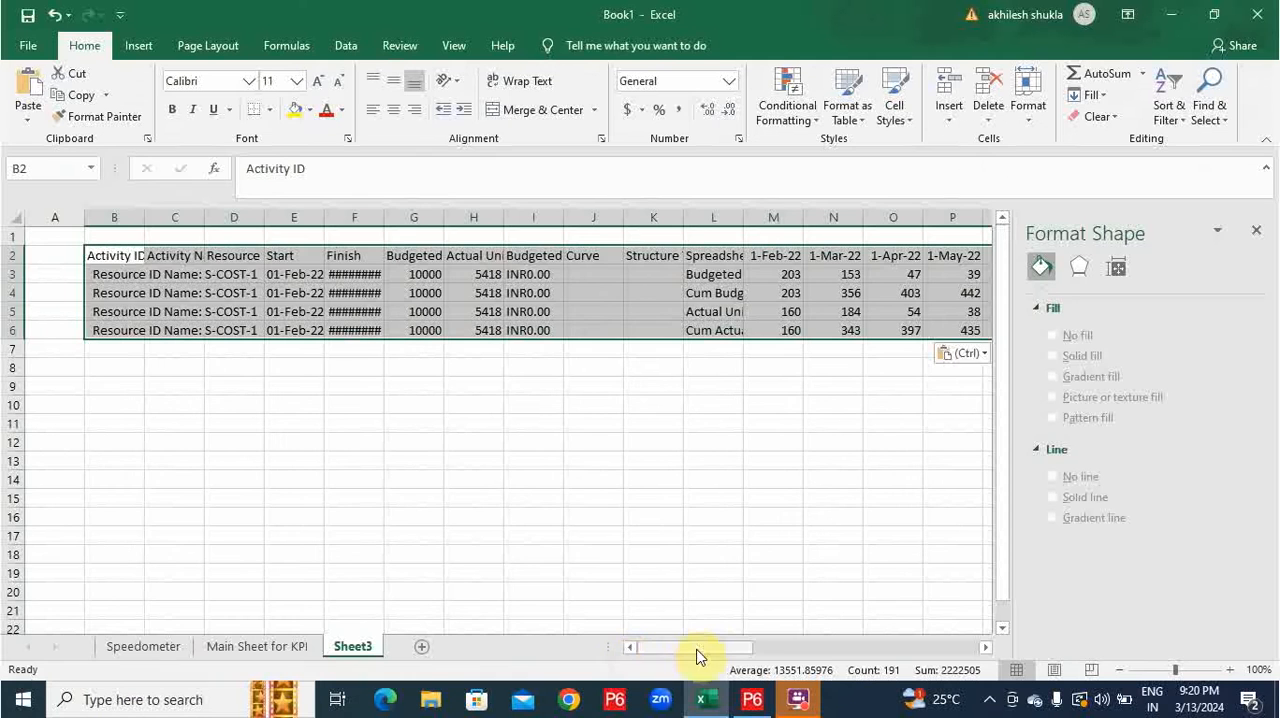
{"action": "mouse_move", "coordinate": [694, 650]}
{"action": "left_mouse_down"}
{"action": "mouse_move", "coordinate": [800, 626]}
{"action": "mouse_move", "coordinate": [1014, 628]}
{"action": "mouse_move", "coordinate": [757, 594]}
{"action": "mouse_move", "coordinate": [700, 640]}
{"action": "left_mouse_up"}
{"action": "double_click", "coordinate": [352, 646]}
{"action": "type", "text": "Project Weightage"}
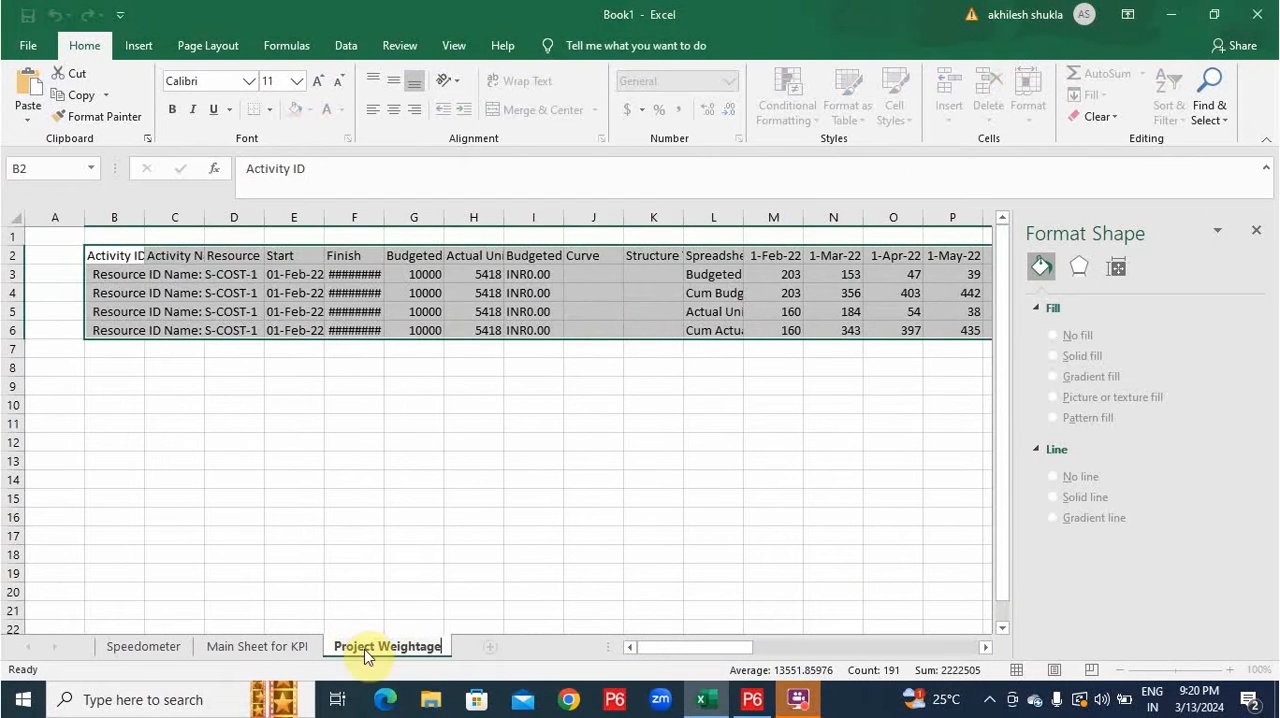
{"action": "left_click", "coordinate": [420, 480]}
Switch to Primavera P6 and set the resource filter value to S-PIL Pile Gang from All Active Resources.
{"action": "left_click", "coordinate": [752, 699]}
{"action": "right_click", "coordinate": [271, 219]}
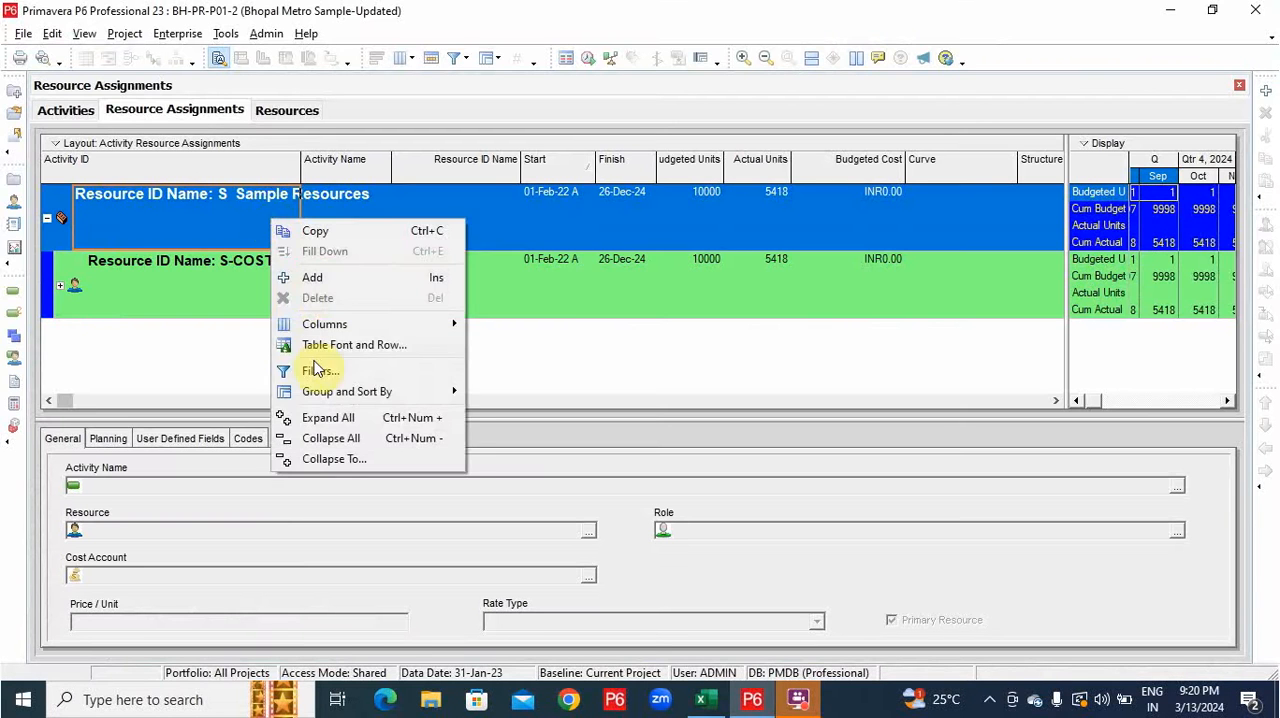
{"action": "left_click", "coordinate": [316, 370]}
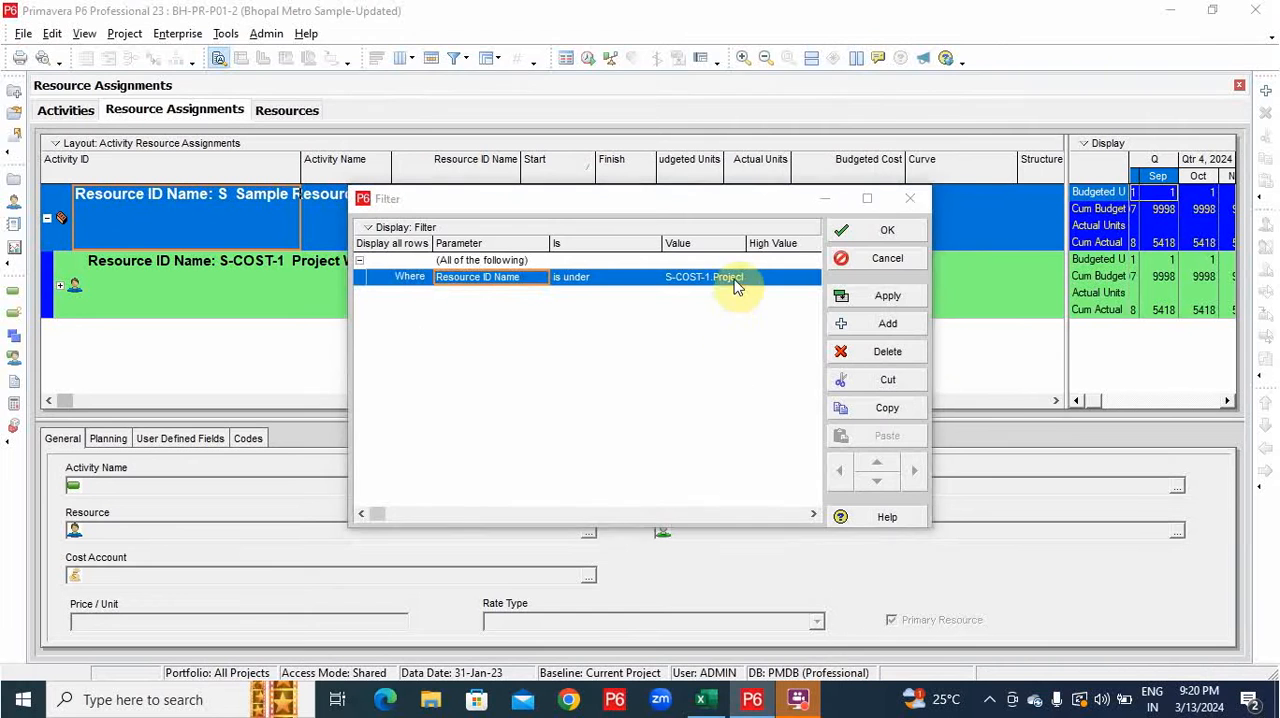
{"action": "double_click", "coordinate": [735, 280]}
{"action": "left_click", "coordinate": [555, 256]}
{"action": "mouse_move", "coordinate": [628, 320]}
{"action": "left_click", "coordinate": [745, 331]}
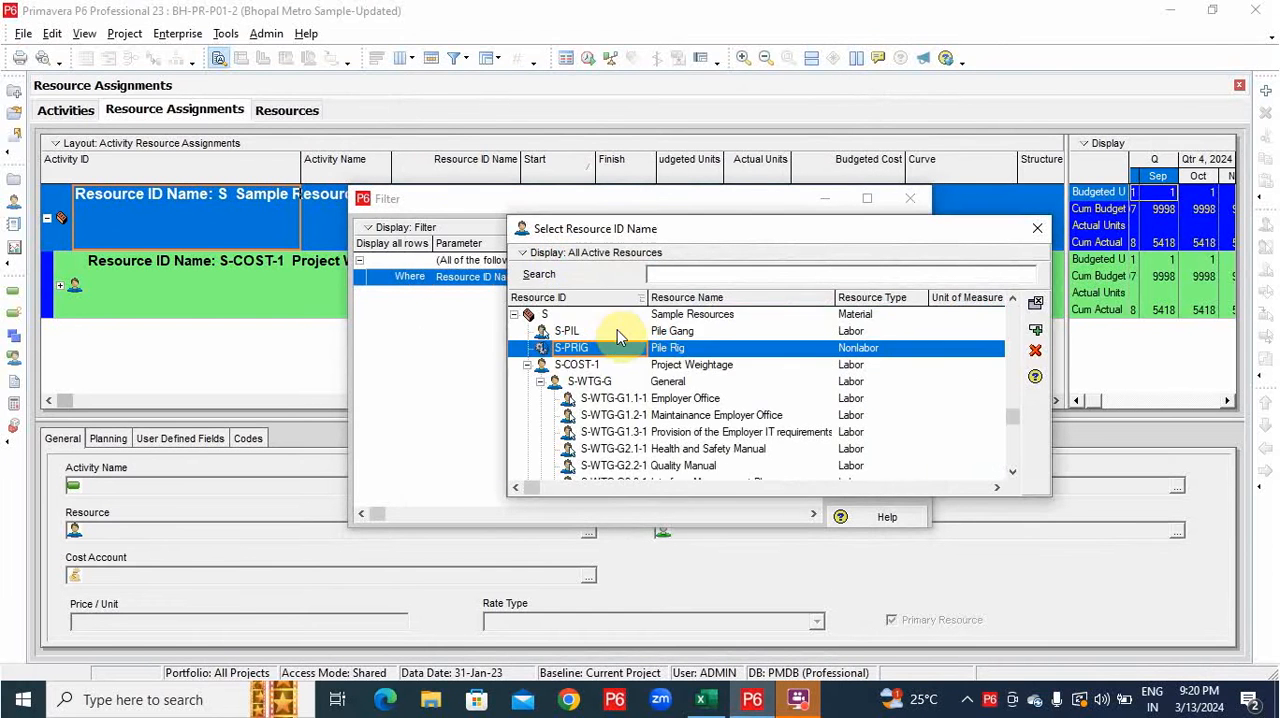
{"action": "double_click", "coordinate": [617, 331]}
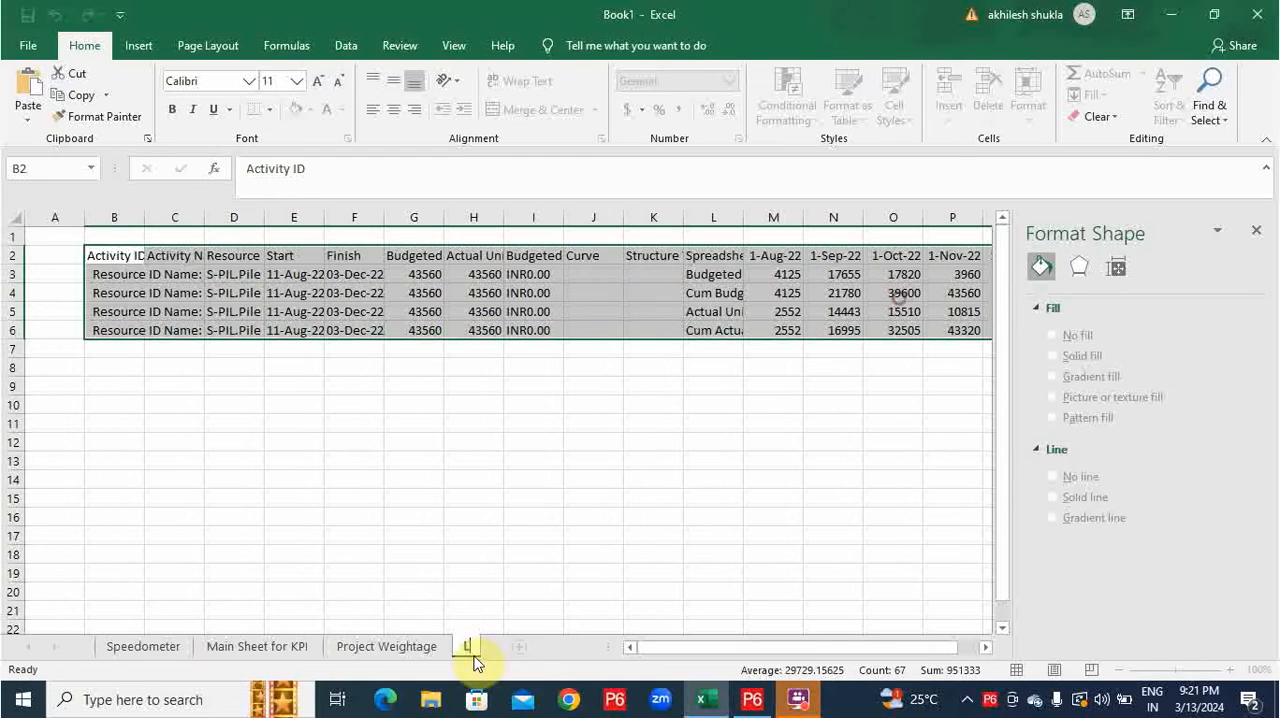
In Excel, rename the sheet holding the pasted Pile Gang data as Labour.
{"action": "left_click", "coordinate": [475, 648]}
{"action": "type", "text": "Labour"}
{"action": "key", "text": "Return"}
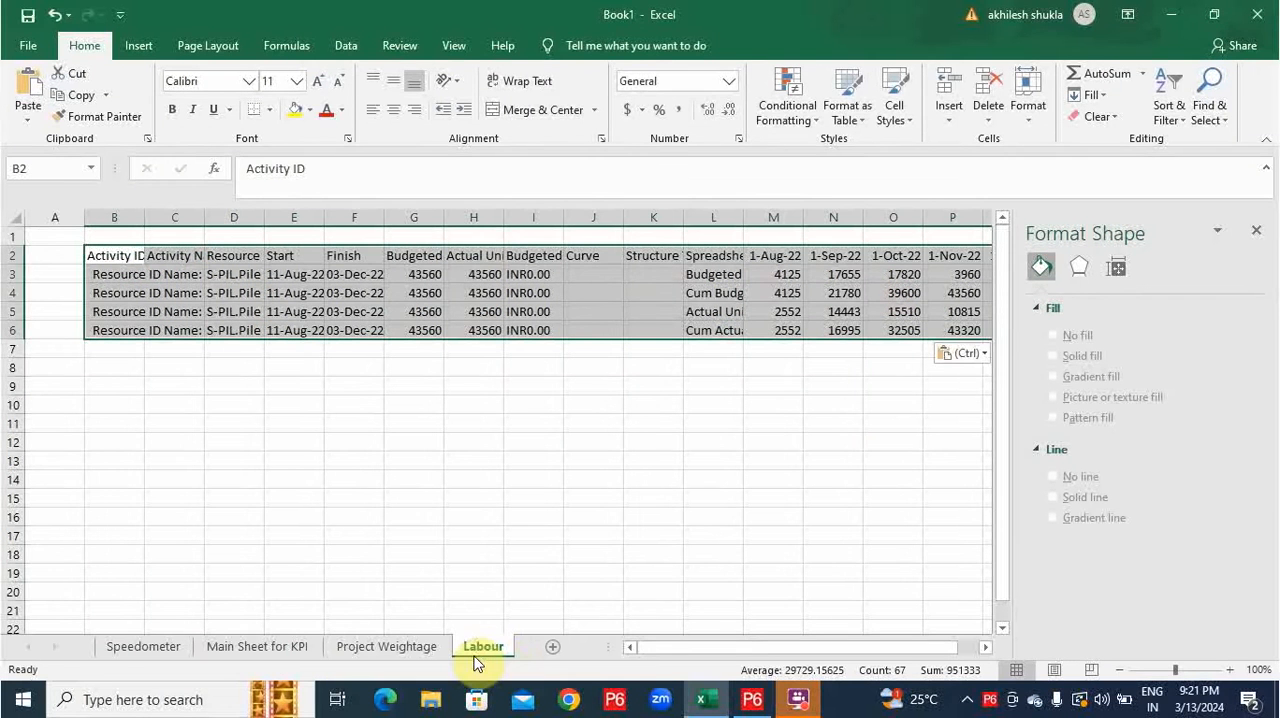
Switch to Primavera P6, customize the time-phased spreadsheet fields and remove all selected unit fields.
{"action": "left_click", "coordinate": [748, 700]}
{"action": "right_click", "coordinate": [1090, 205]}
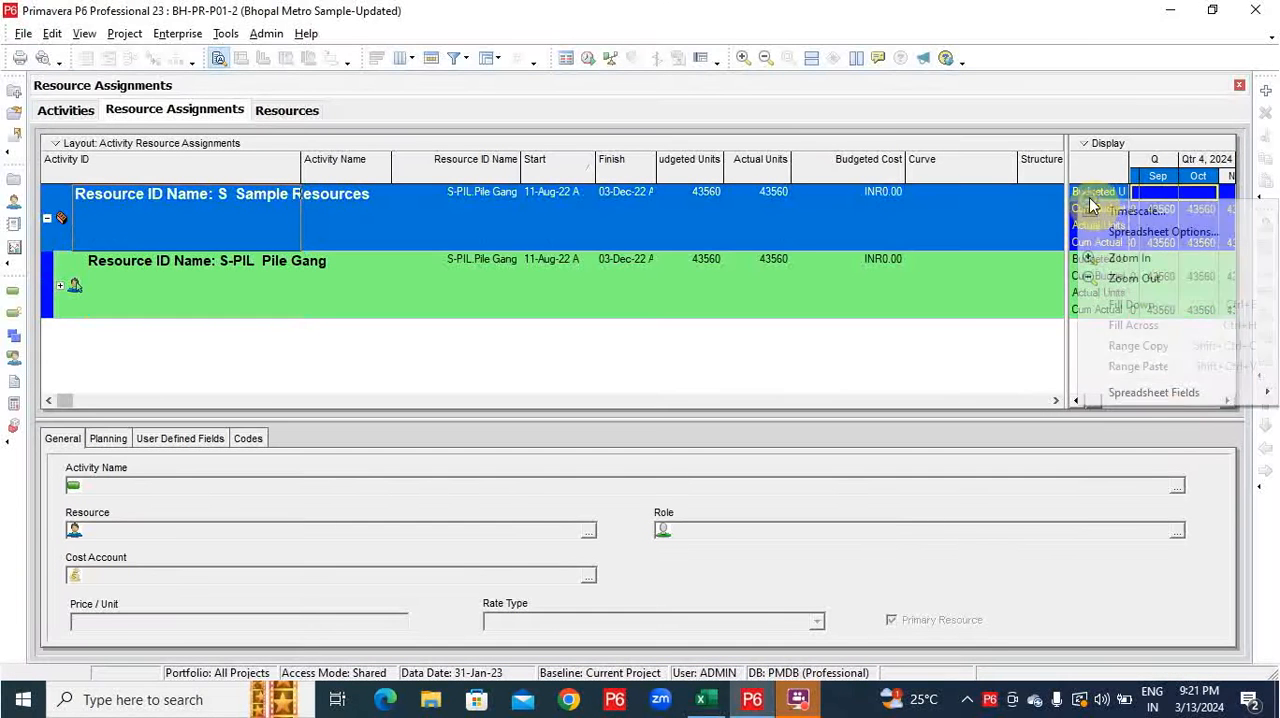
{"action": "mouse_move", "coordinate": [1153, 393]}
{"action": "left_click", "coordinate": [1025, 460]}
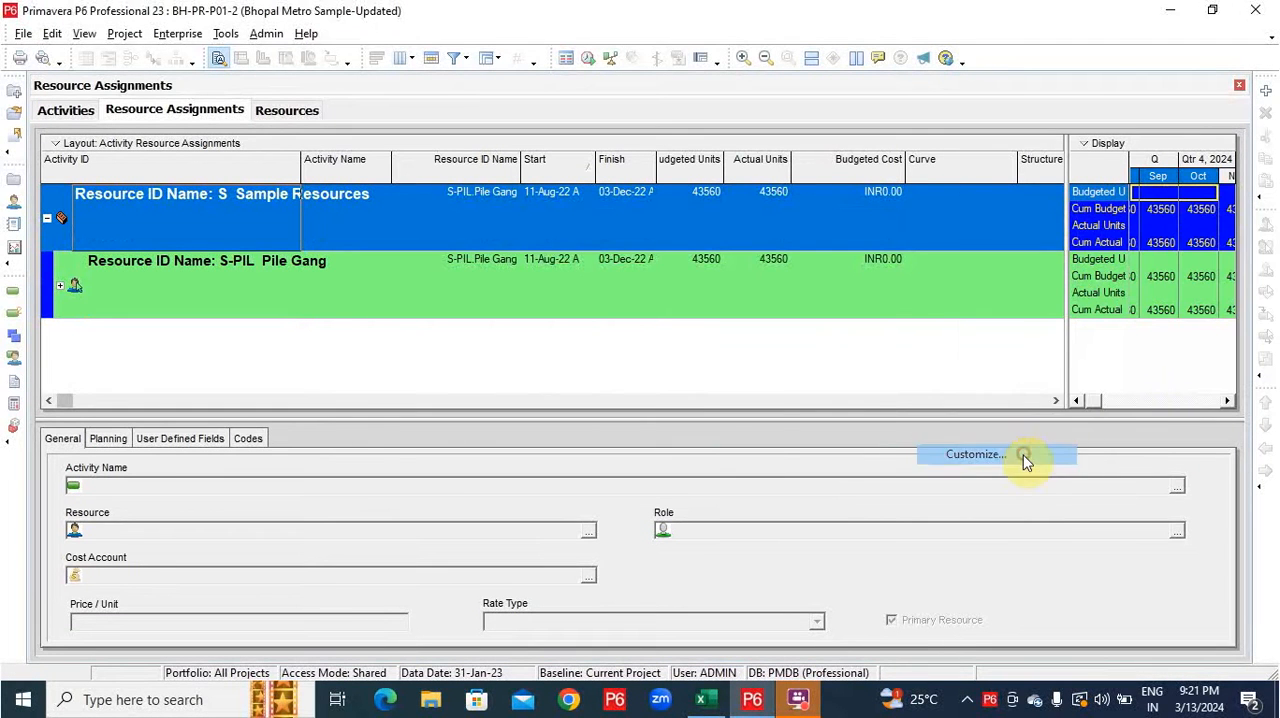
{"action": "left_click", "coordinate": [568, 387]}
Add the time-interval costs Actual Cost and Budgeted Cost to the selected fields, with Budgeted Cost first.
{"action": "left_click", "coordinate": [411, 298]}
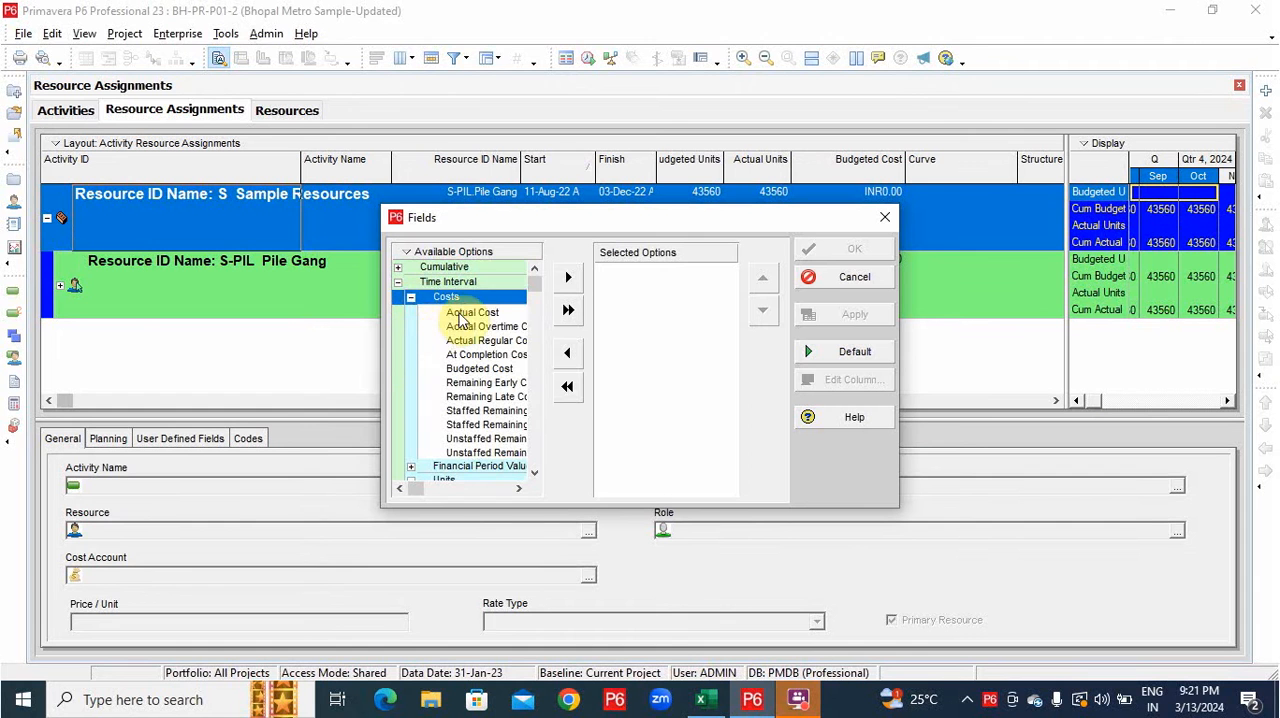
{"action": "left_click", "coordinate": [462, 312]}
{"action": "left_click", "coordinate": [568, 277]}
{"action": "left_click", "coordinate": [478, 354]}
{"action": "left_click", "coordinate": [568, 277]}
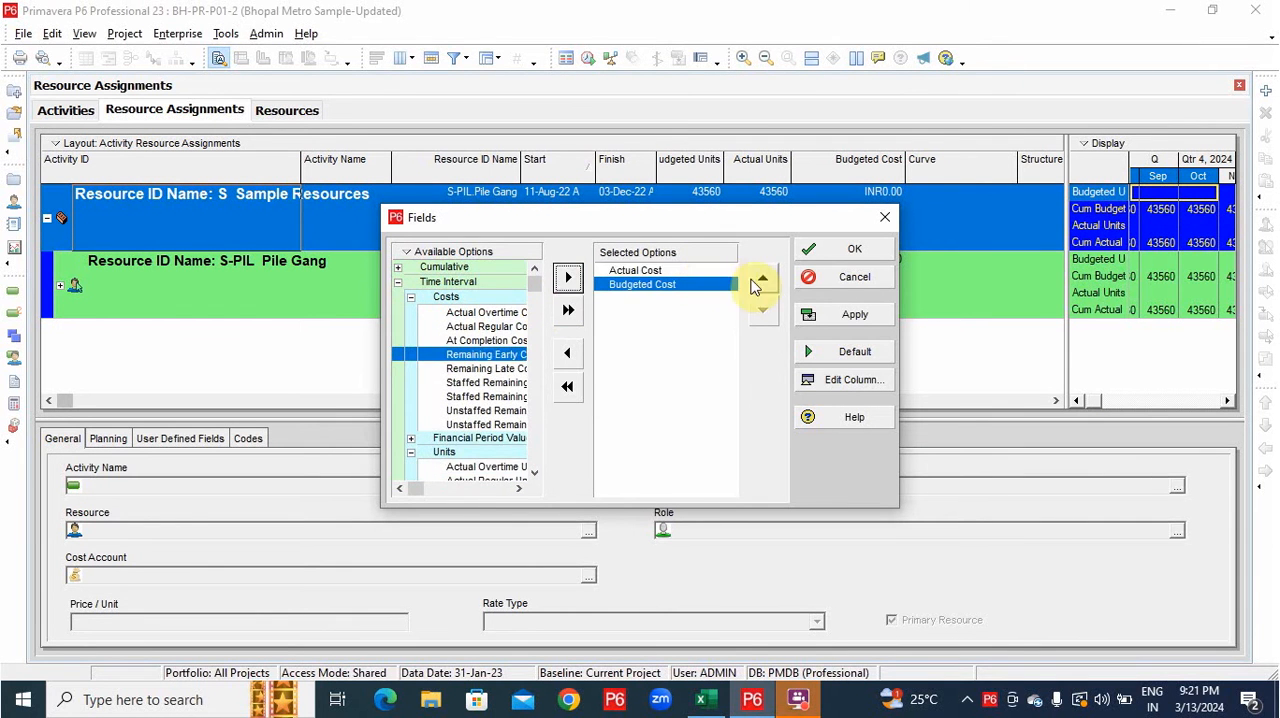
{"action": "left_click", "coordinate": [762, 280]}
Add Cum Actual Cost and Cum Budgeted Cost, place Cum Budgeted Cost directly after Budgeted Cost, and accept the spreadsheet fields.
{"action": "left_click", "coordinate": [398, 267]}
{"action": "left_click", "coordinate": [411, 282]}
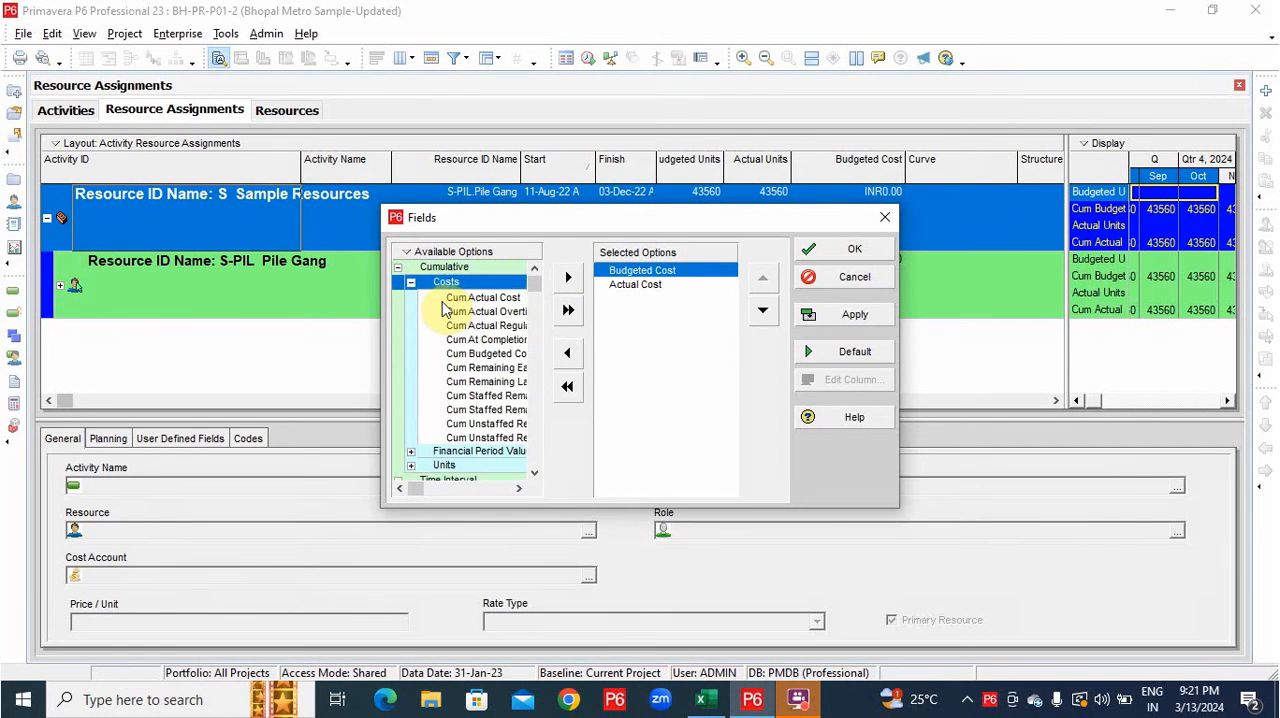
{"action": "left_click", "coordinate": [485, 297]}
{"action": "left_click", "coordinate": [568, 277]}
{"action": "left_click", "coordinate": [508, 341]}
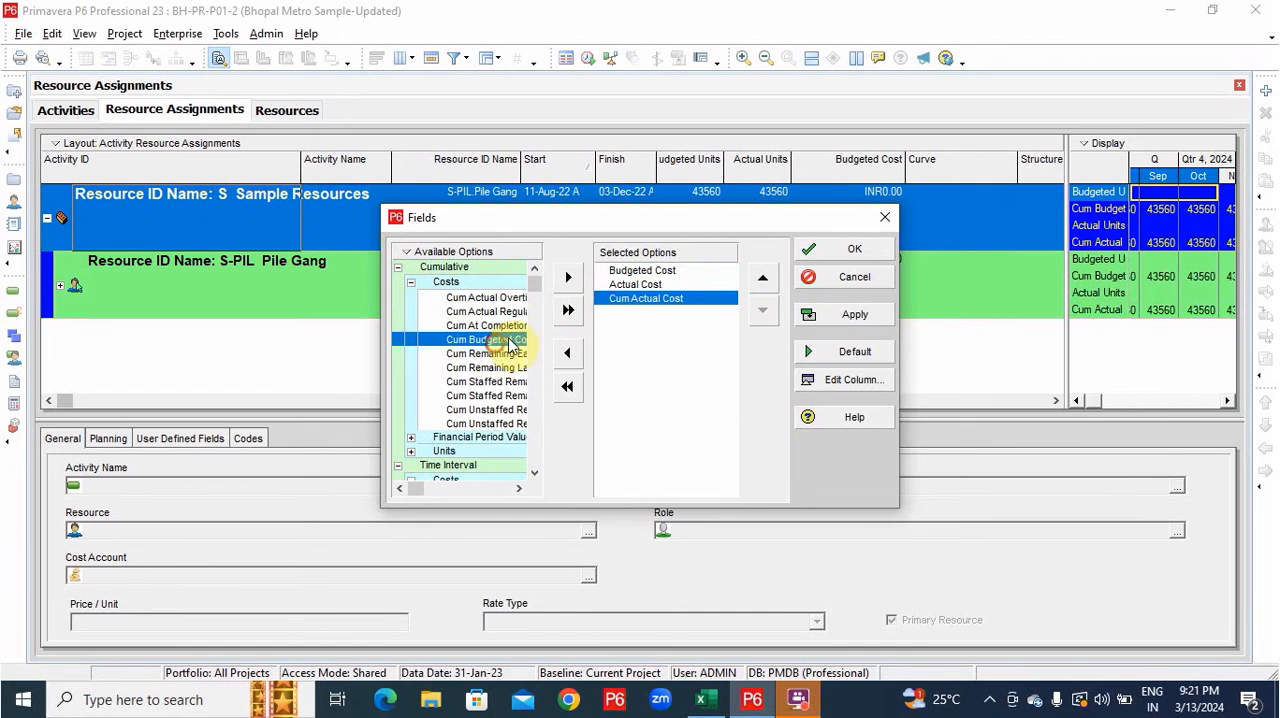
{"action": "left_click", "coordinate": [568, 283]}
{"action": "left_click", "coordinate": [762, 279]}
{"action": "left_click", "coordinate": [762, 279]}
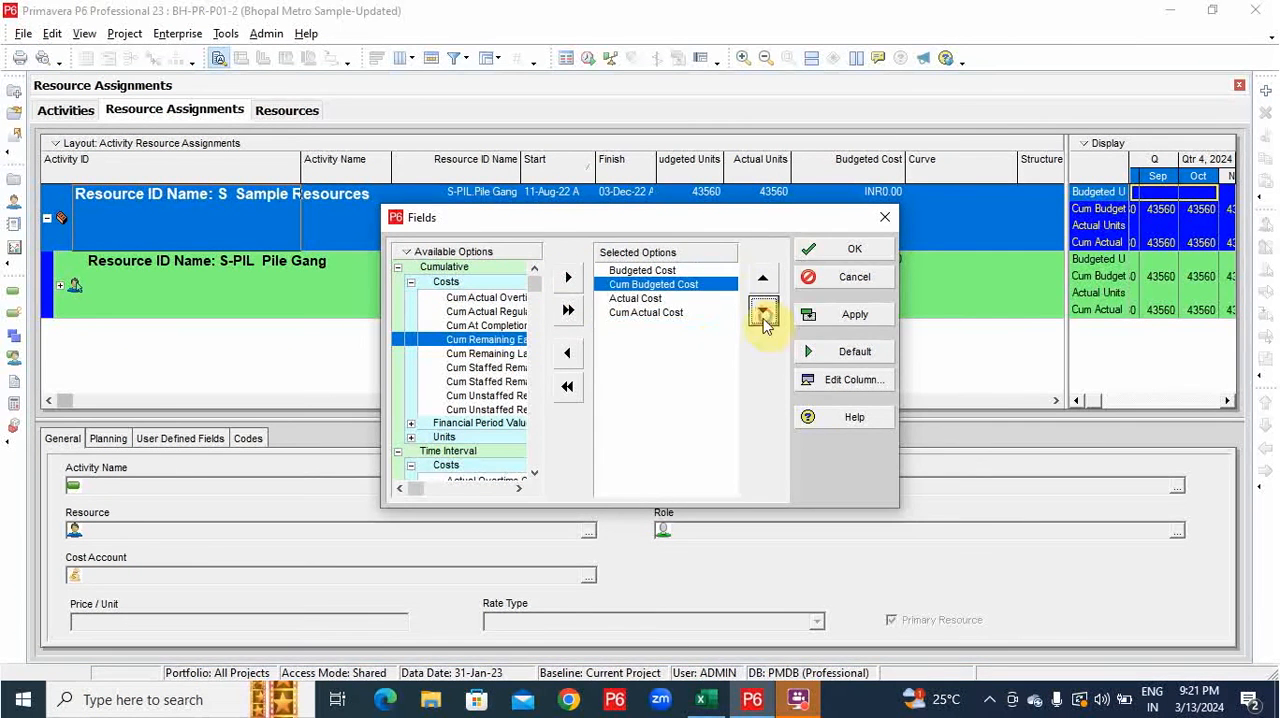
{"action": "key", "text": "Return"}
Set the resource filter value to S-Cost Cost from All Active Resources and apply it to the assignments.
{"action": "left_click", "coordinate": [708, 438]}
{"action": "left_click", "coordinate": [714, 277]}
{"action": "left_click", "coordinate": [714, 277]}
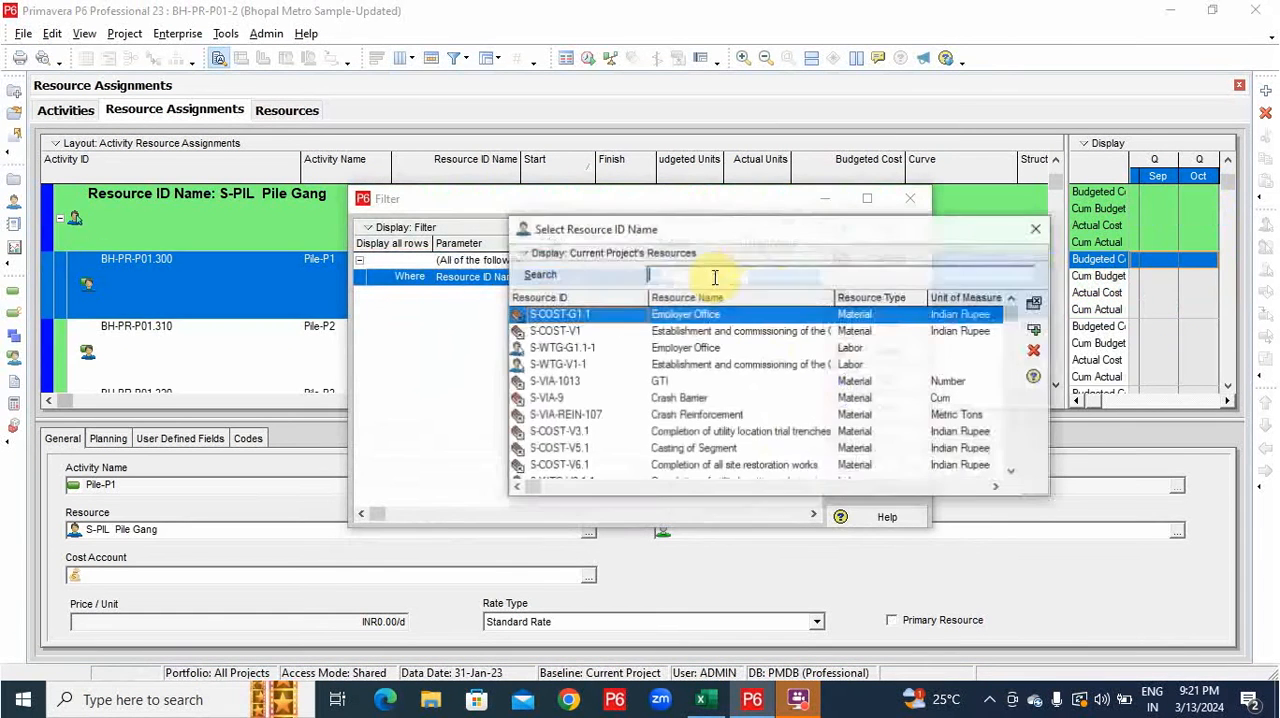
{"action": "left_click", "coordinate": [523, 255]}
{"action": "mouse_move", "coordinate": [560, 320]}
{"action": "left_click", "coordinate": [740, 322]}
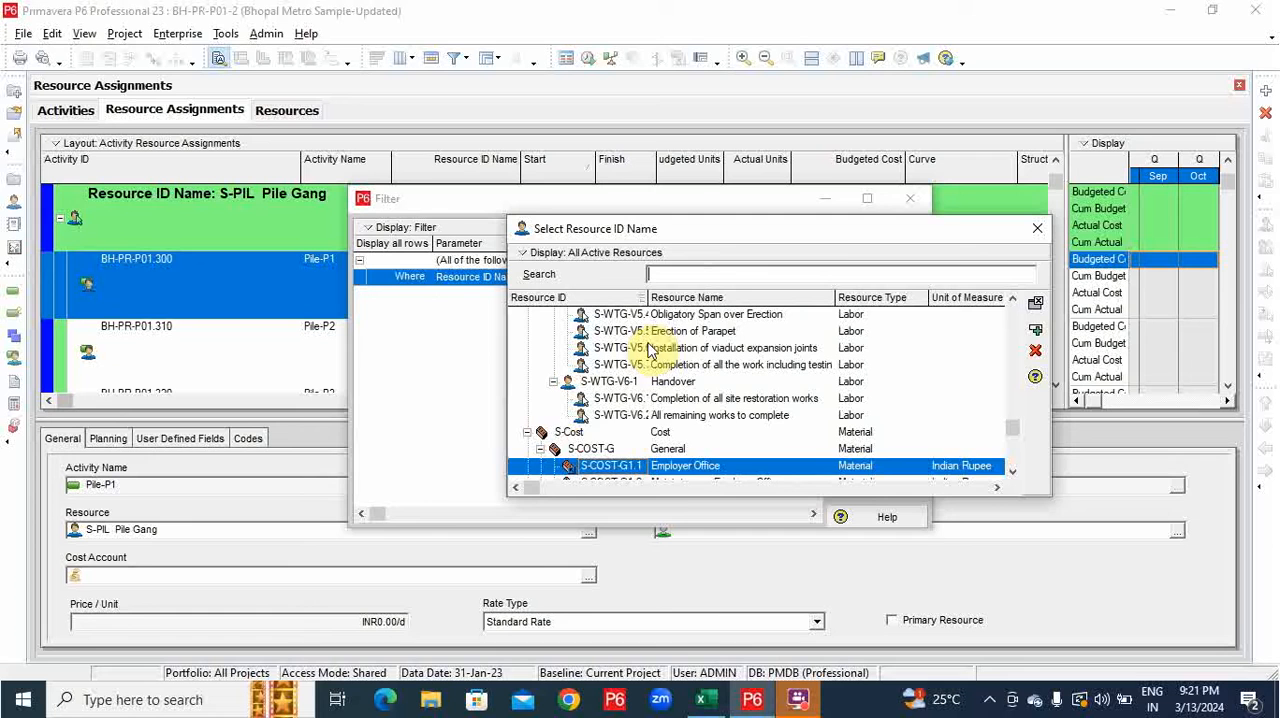
{"action": "double_click", "coordinate": [602, 431]}
{"action": "left_click", "coordinate": [886, 296]}
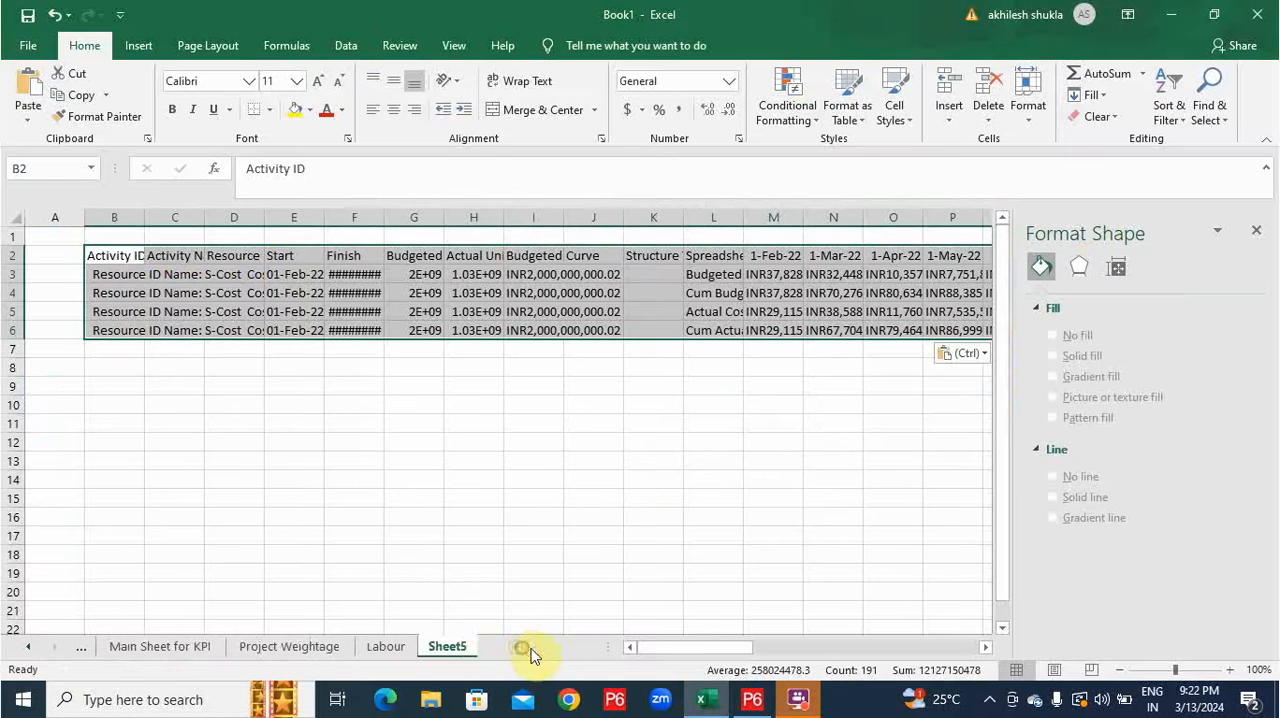
In Excel, rename the sheet holding the pasted cost data as Cost.
{"action": "double_click", "coordinate": [450, 647]}
{"action": "type", "text": "Cost"}
{"action": "key", "text": "Return"}
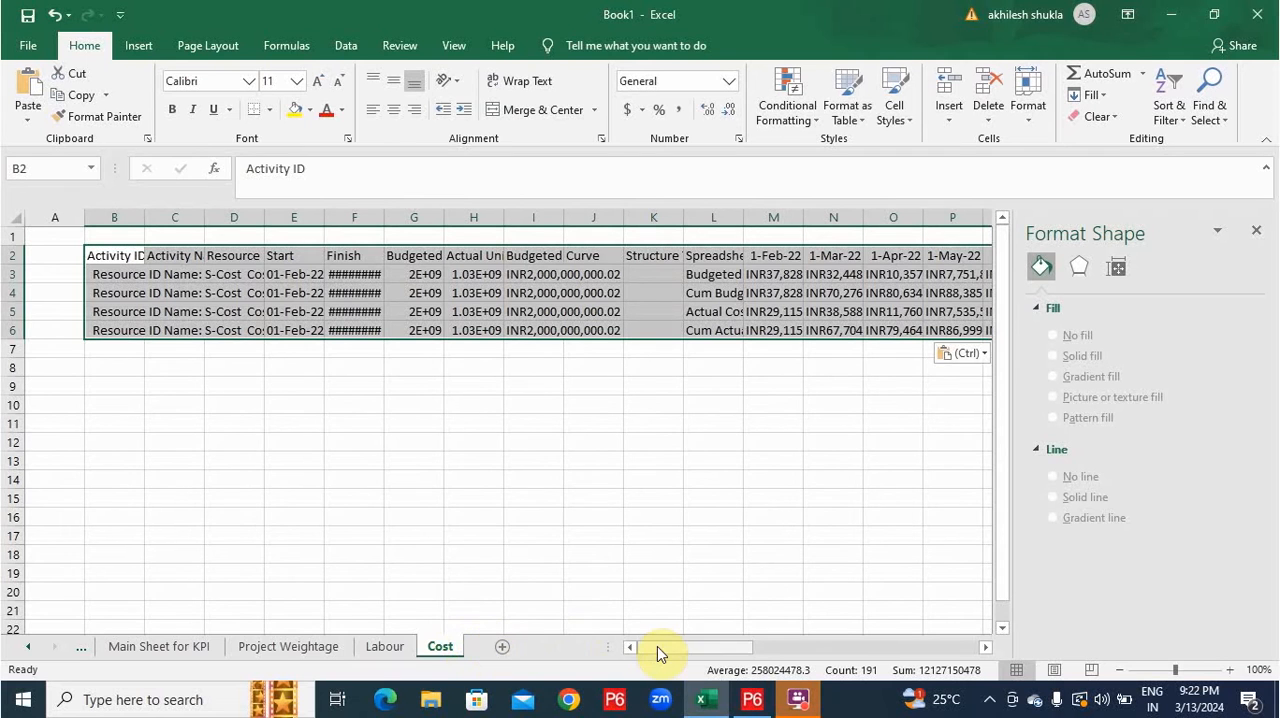
Return to the Main Sheet for KPI and examine its activity rows.
{"action": "left_click", "coordinate": [26, 650]}
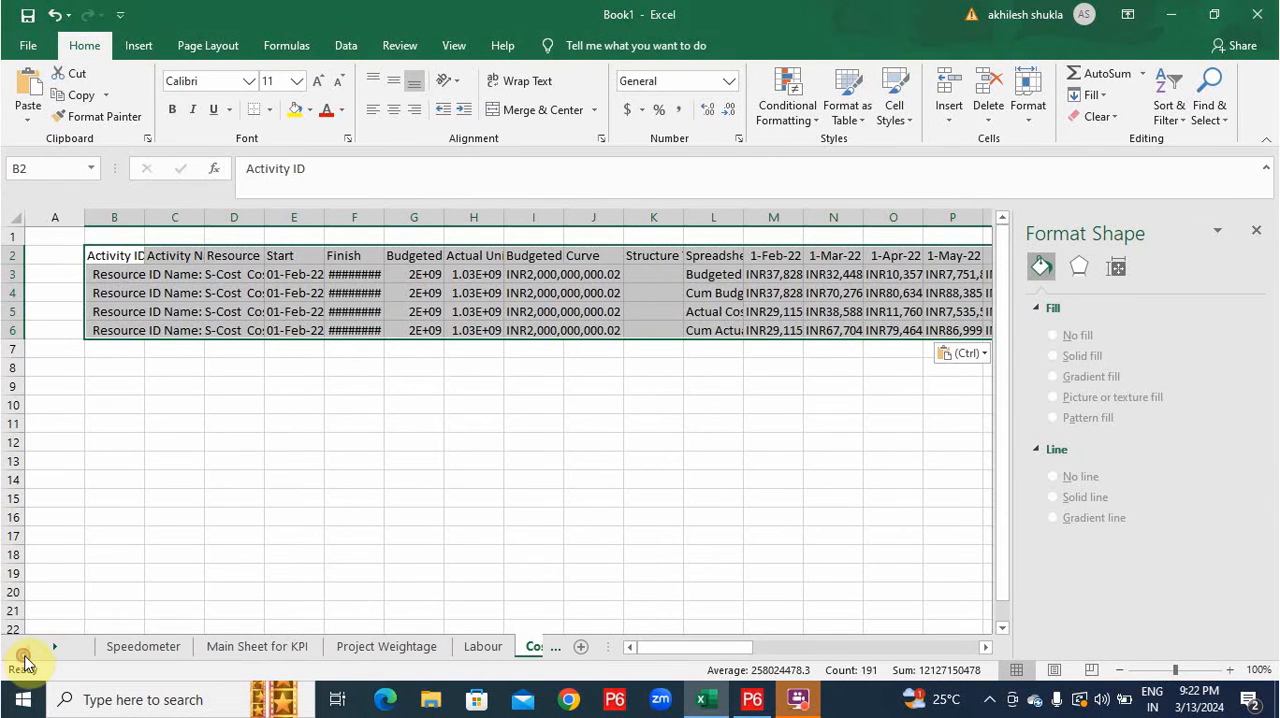
{"action": "left_click", "coordinate": [268, 633]}
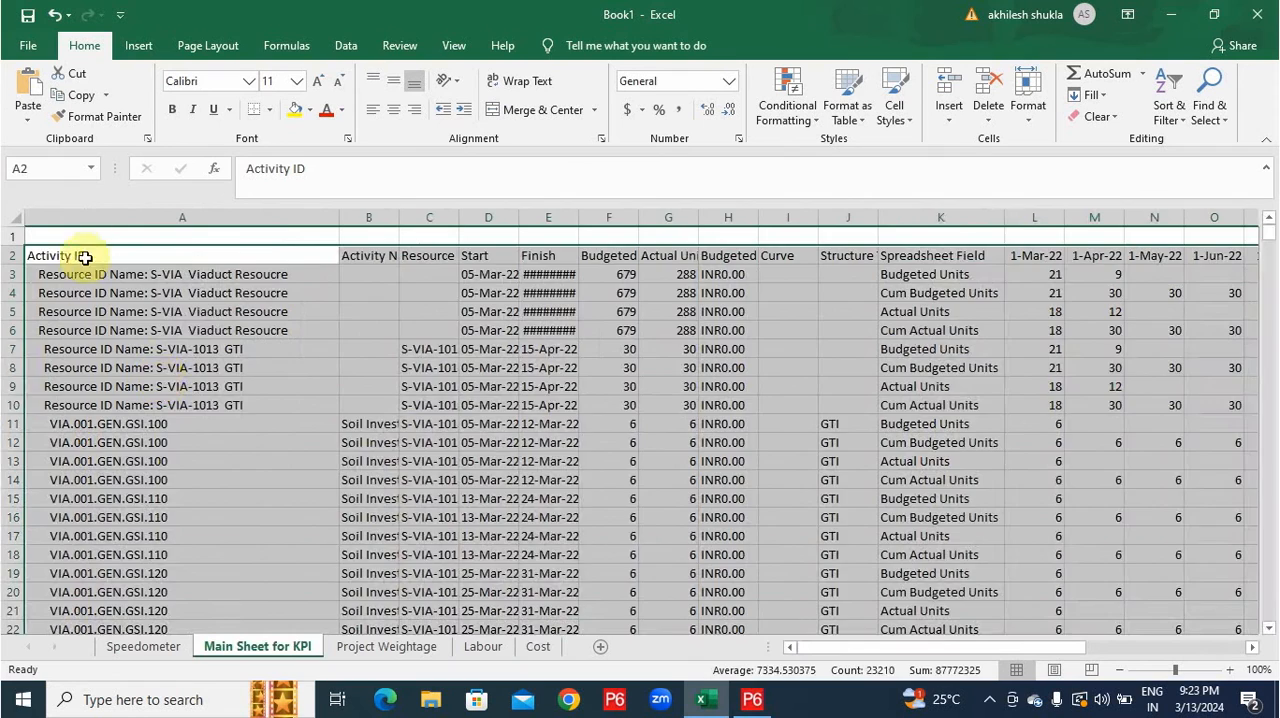
{"action": "scroll", "coordinate": [287, 291], "scroll_direction": "down", "scroll_amount": 20}
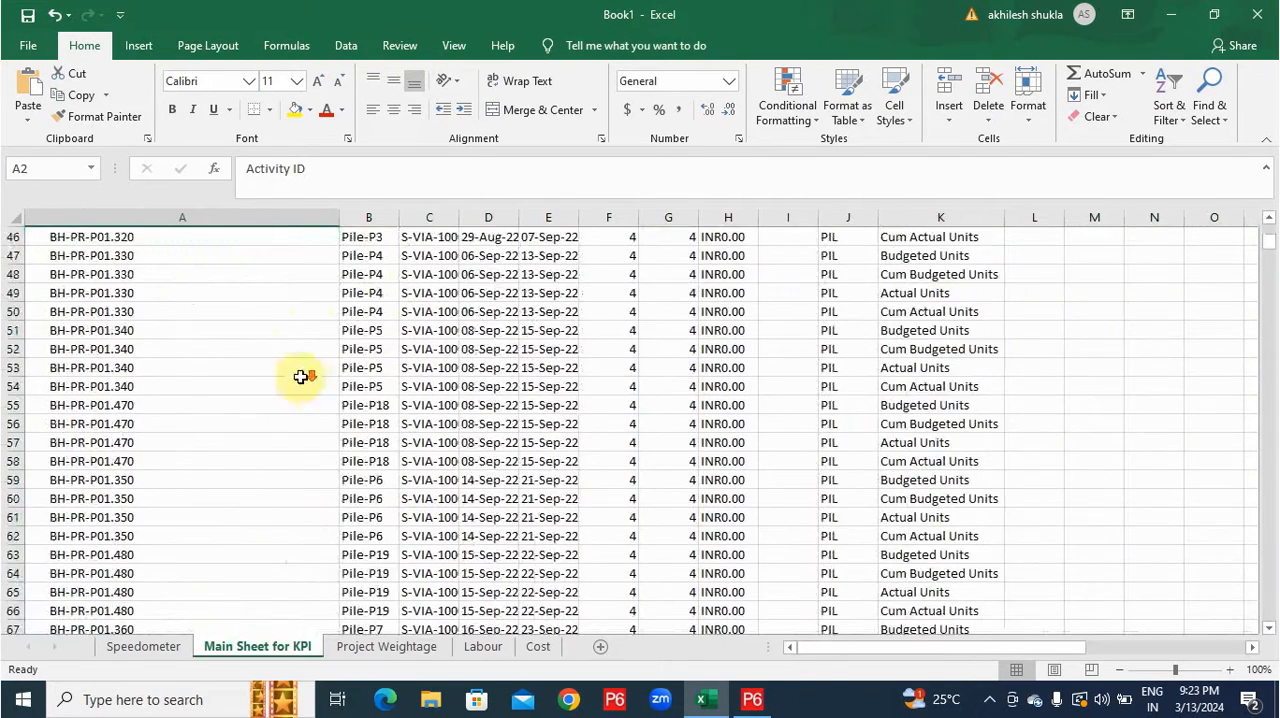
Insert a PivotChart with its PivotTable on a new worksheet, using all Main Sheet for KPI data from the Activity ID header onward.
{"action": "scroll", "coordinate": [341, 436], "scroll_direction": "down", "scroll_amount": 20}
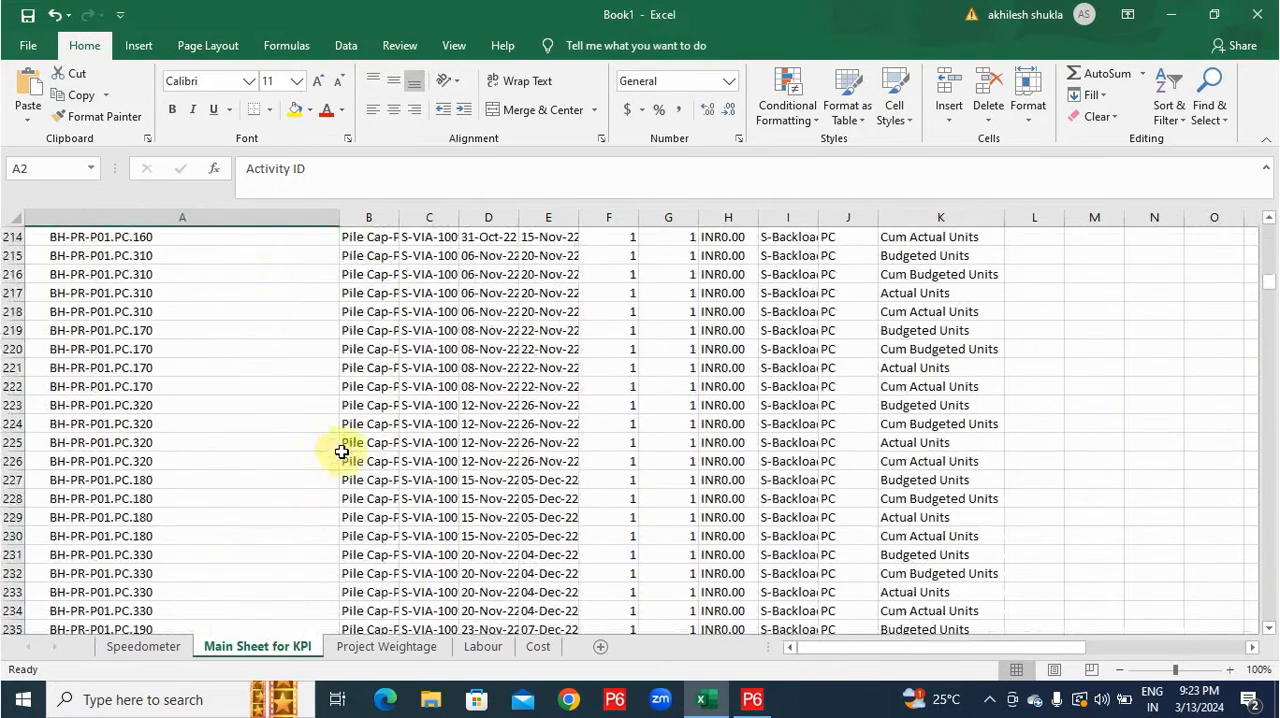
{"action": "key", "text": "ctrl+shift+End"}
{"action": "left_click", "coordinate": [138, 45]}
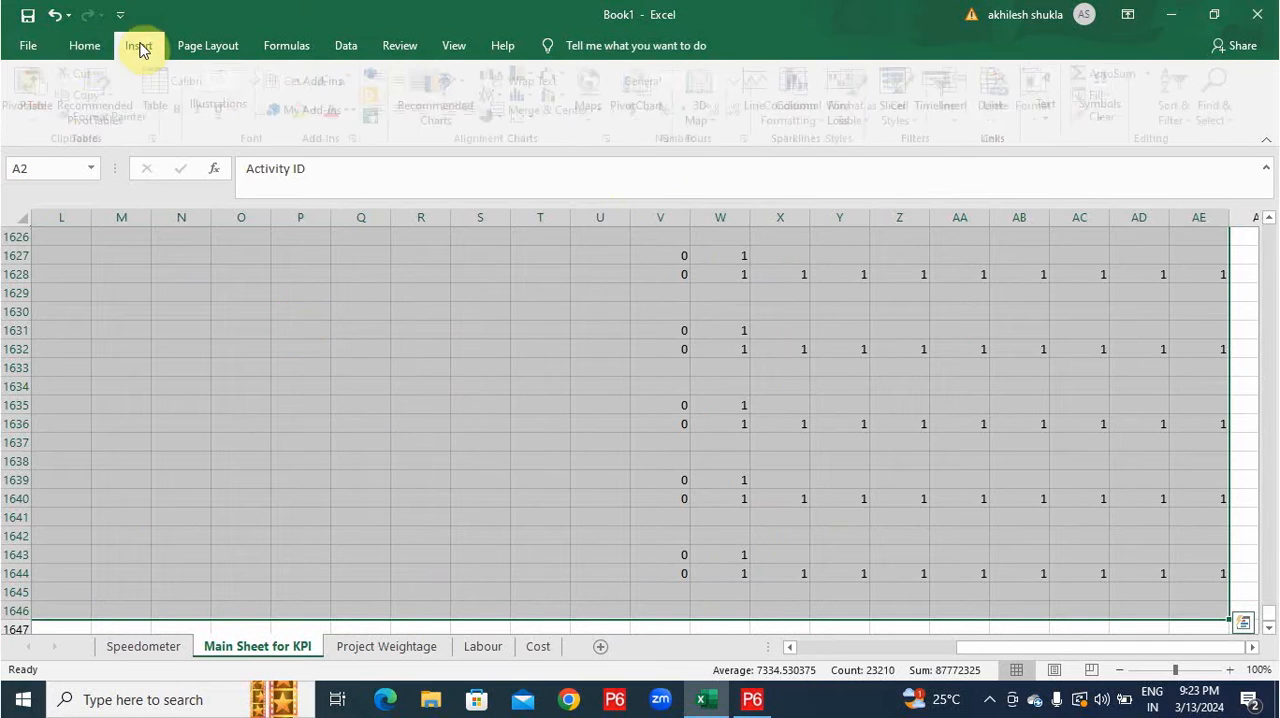
{"action": "left_click", "coordinate": [644, 110]}
{"action": "left_click", "coordinate": [662, 145]}
{"action": "left_click", "coordinate": [1056, 587]}
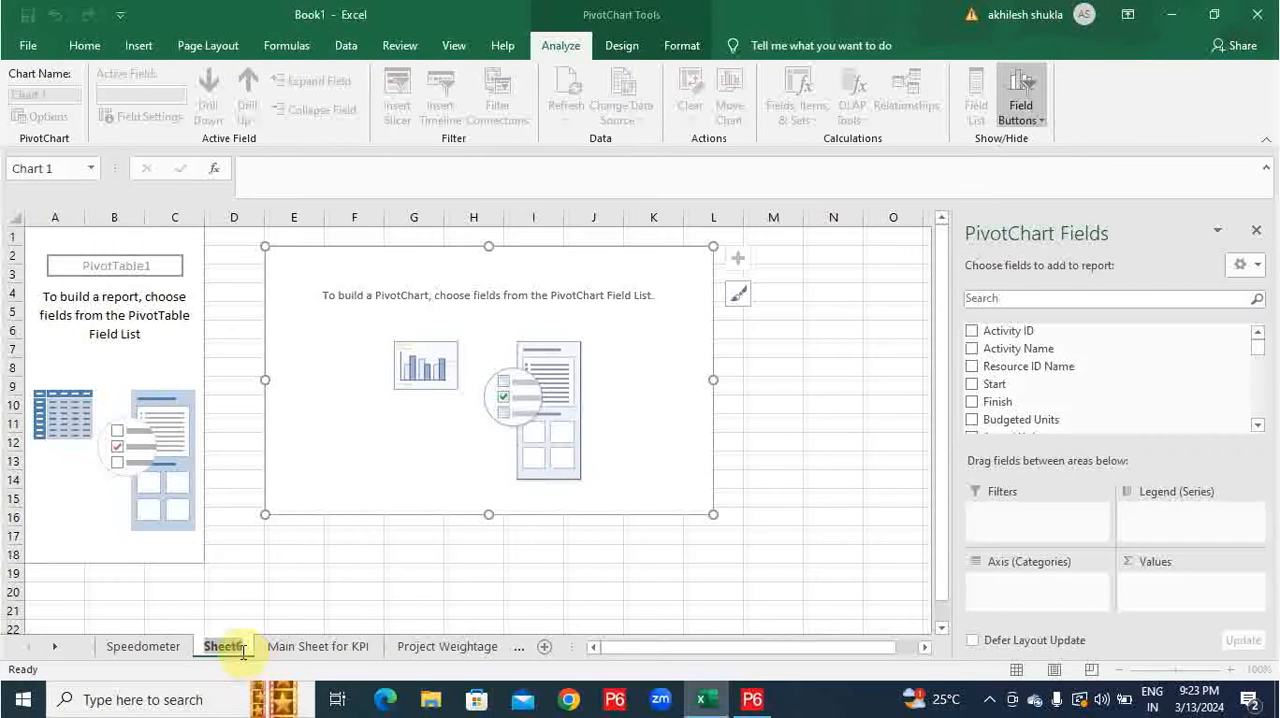
Rename the new PivotChart worksheet as KPI.
{"action": "type", "text": "KPI"}
{"action": "key", "text": "Return"}
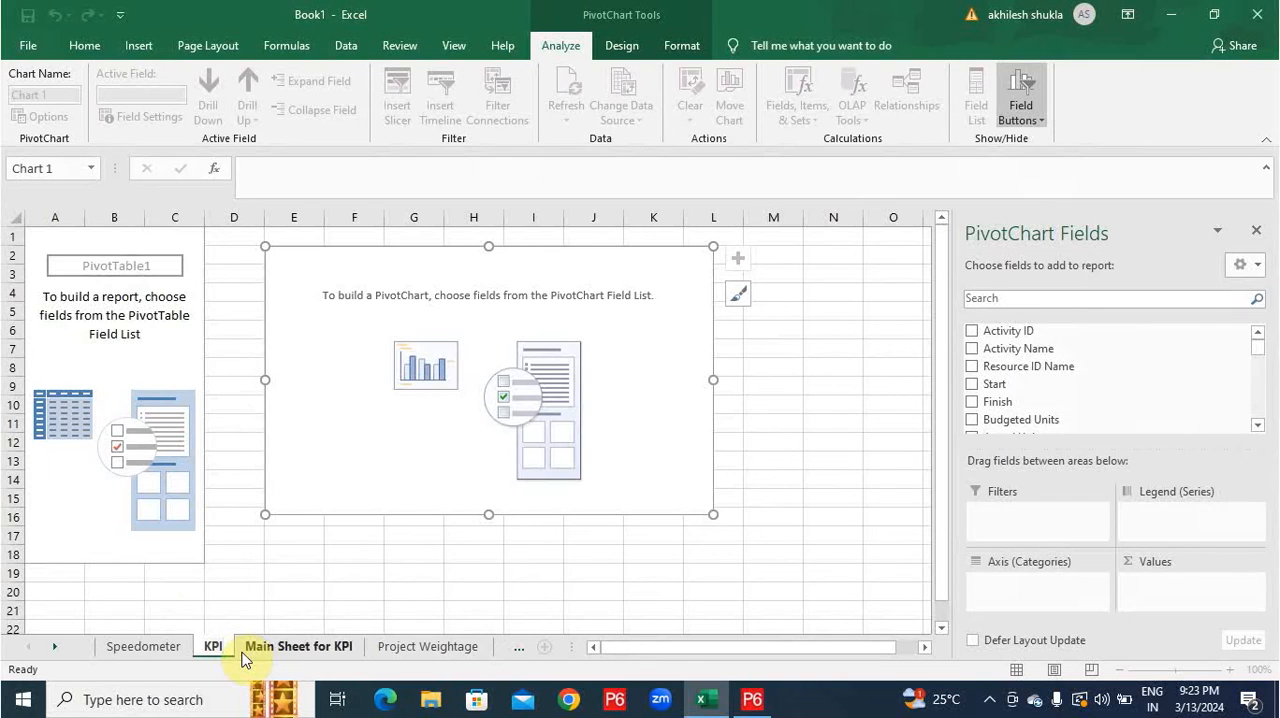
{"action": "left_click", "coordinate": [364, 580]}
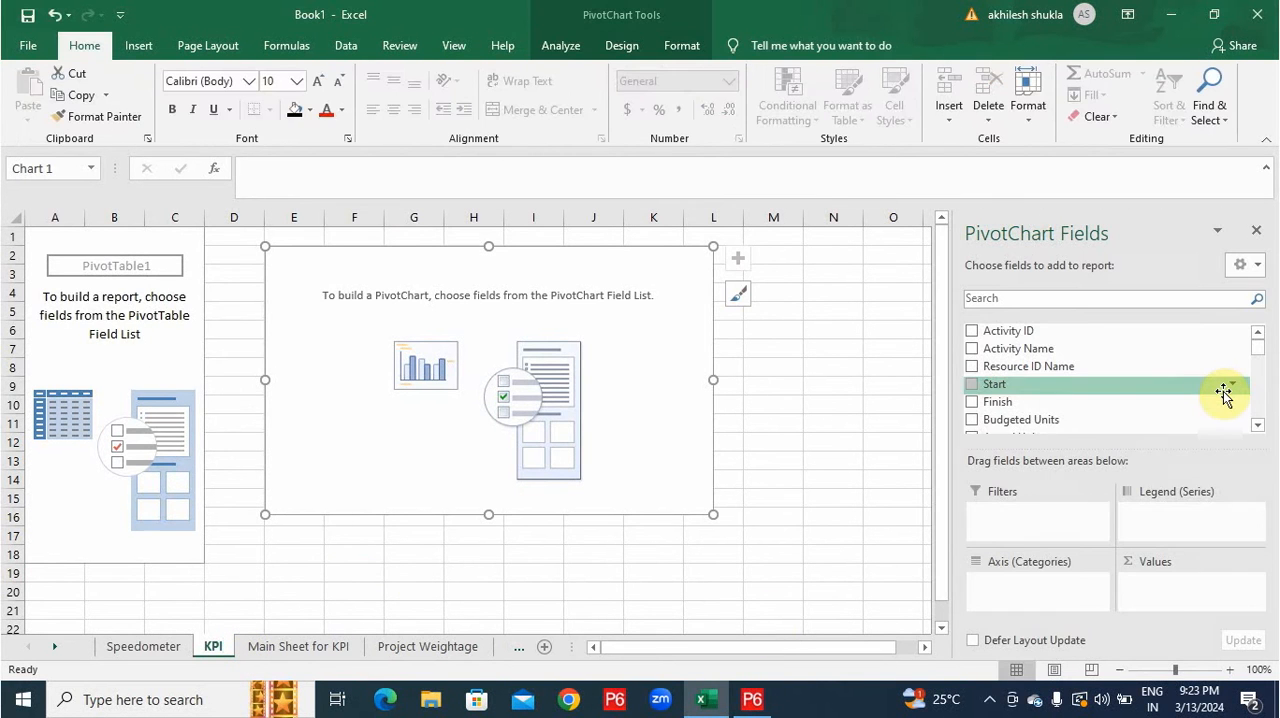
Put Spreadsheet Field on the PivotChart's category axis and 1-Sep-22 in its values.
{"action": "scroll", "coordinate": [1063, 412], "scroll_direction": "down", "scroll_amount": 3}
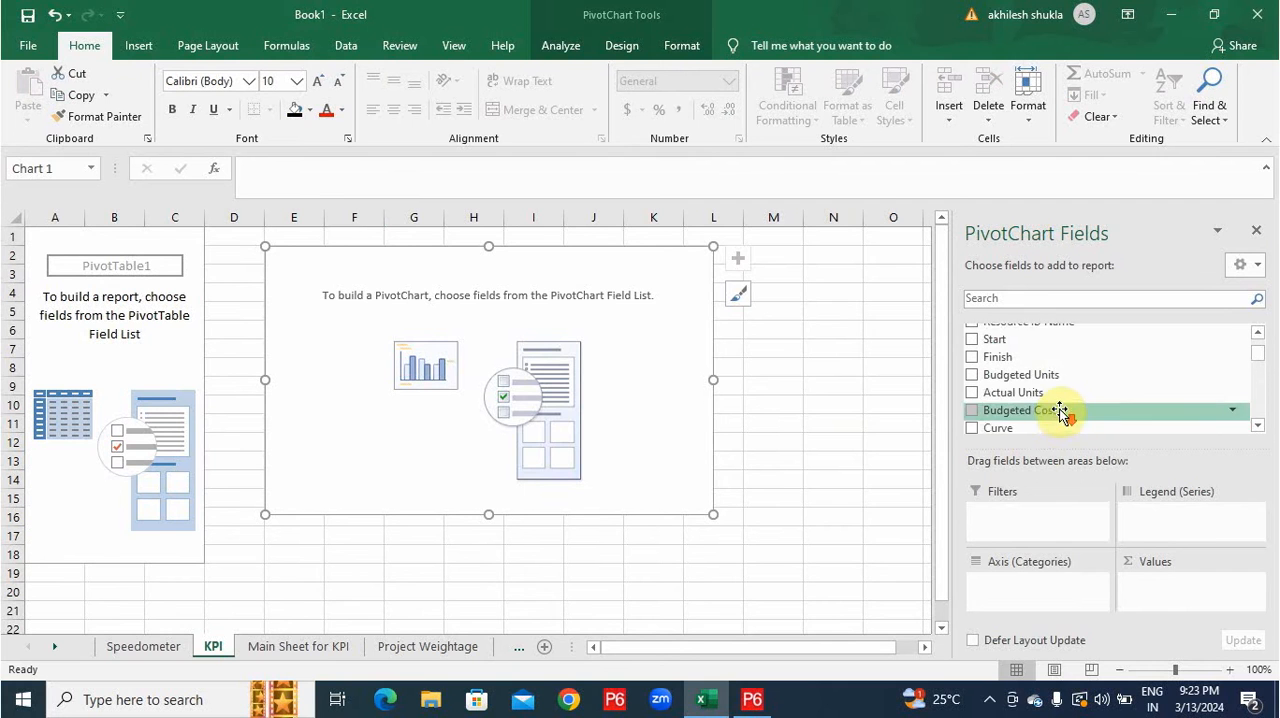
{"action": "left_click_drag", "start_coordinate": [1038, 419], "coordinate": [1037, 583]}
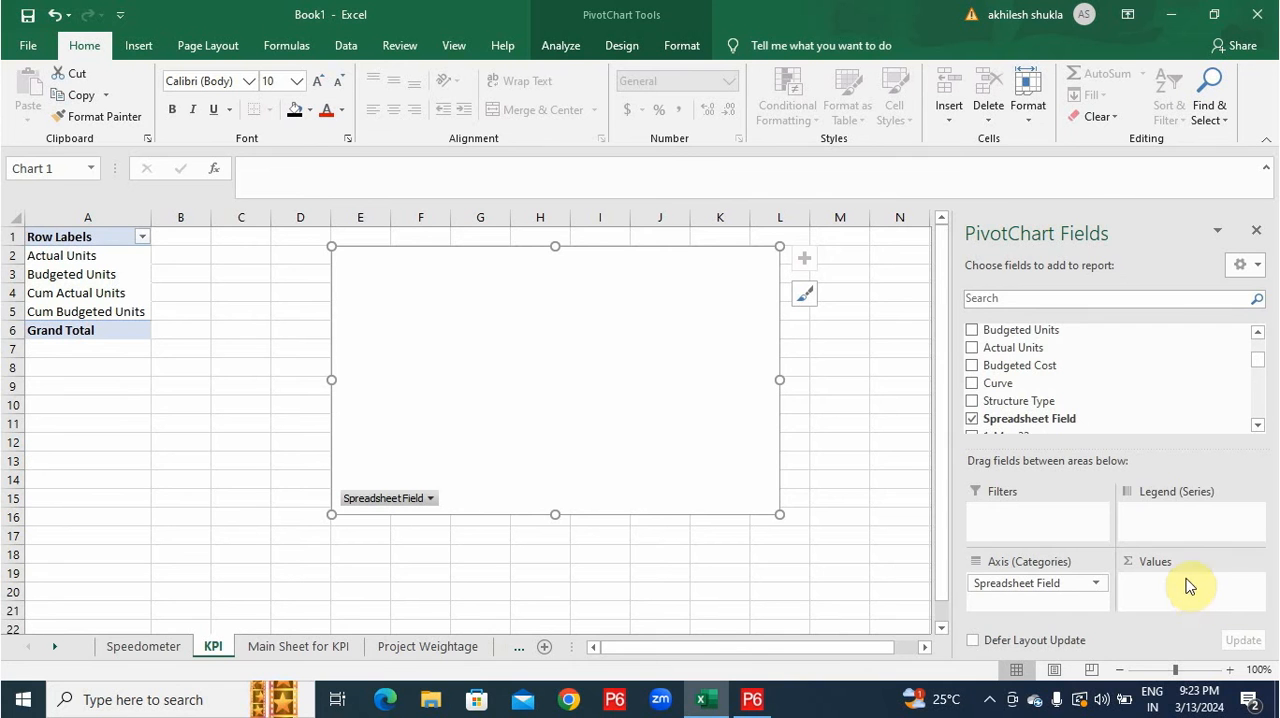
{"action": "scroll", "coordinate": [1192, 348], "scroll_direction": "down", "scroll_amount": 3}
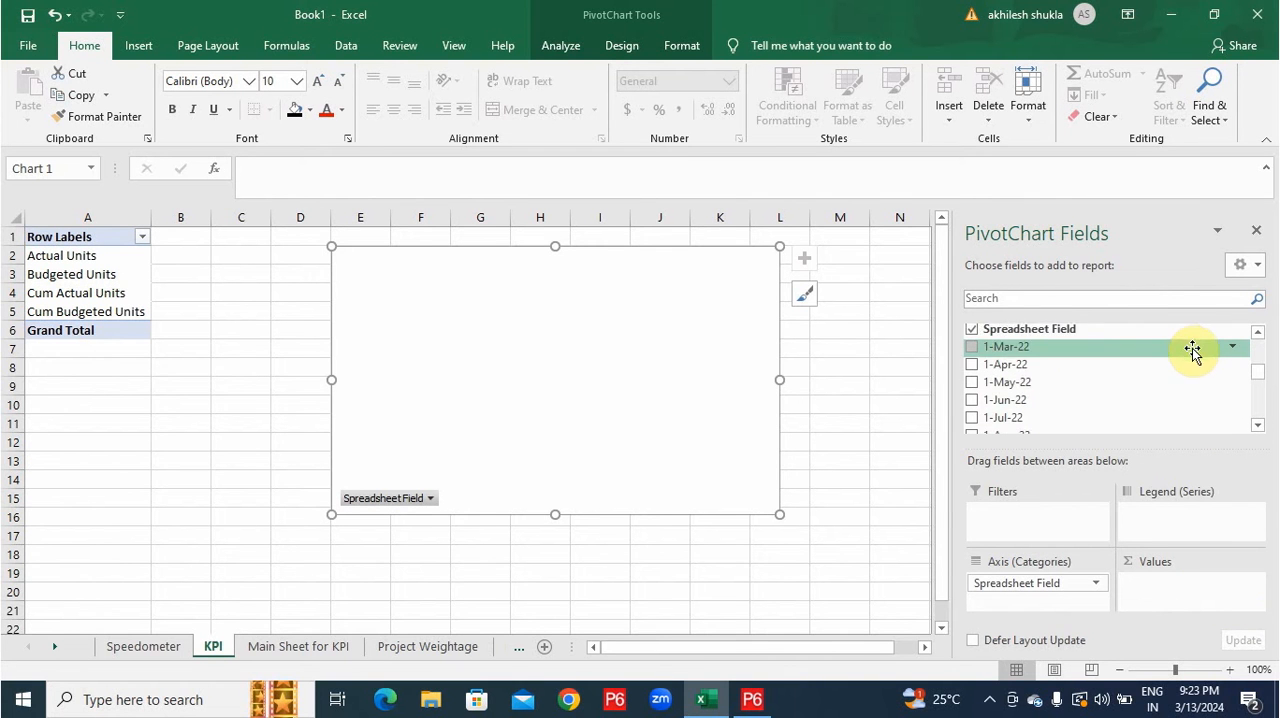
{"action": "scroll", "coordinate": [1180, 360], "scroll_direction": "down", "scroll_amount": 1}
{"action": "left_click_drag", "start_coordinate": [990, 398], "coordinate": [1165, 590]}
{"action": "left_click_drag", "start_coordinate": [995, 408], "coordinate": [1171, 586]}
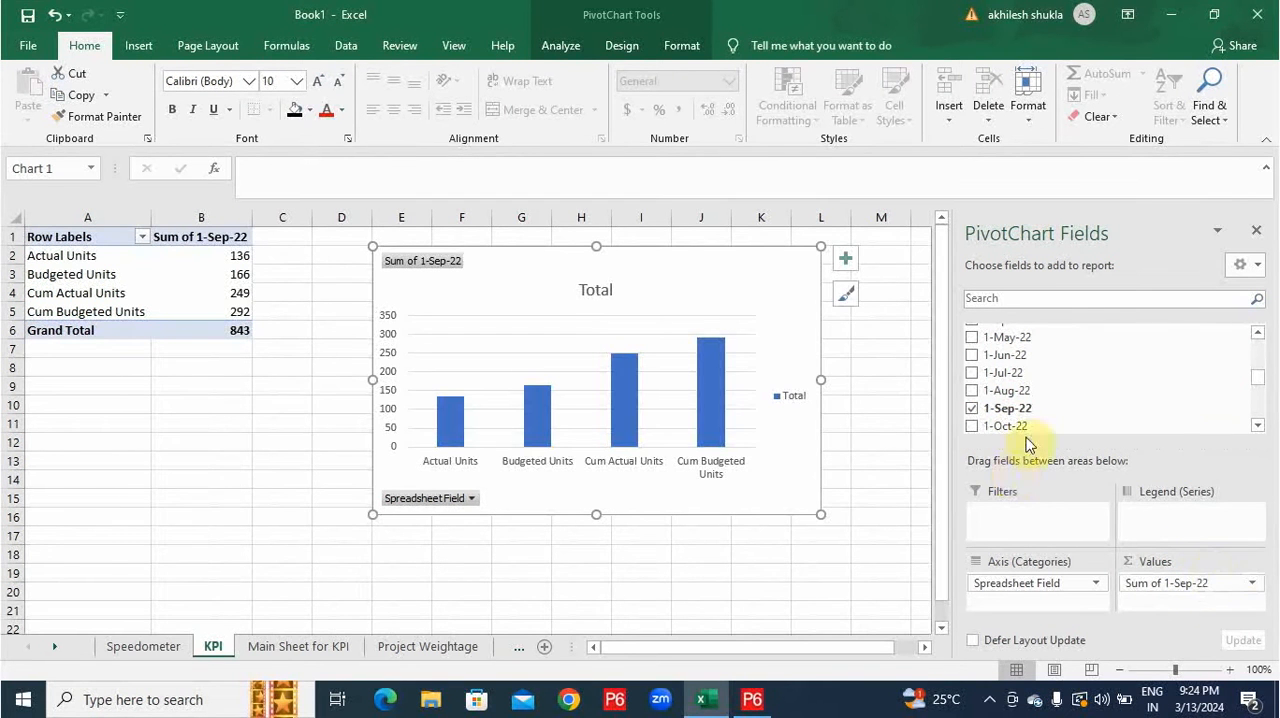
Add the monthly fields 1-Oct-22 through 1-Feb-23 to the PivotChart values and close the field list.
{"action": "left_click", "coordinate": [973, 427]}
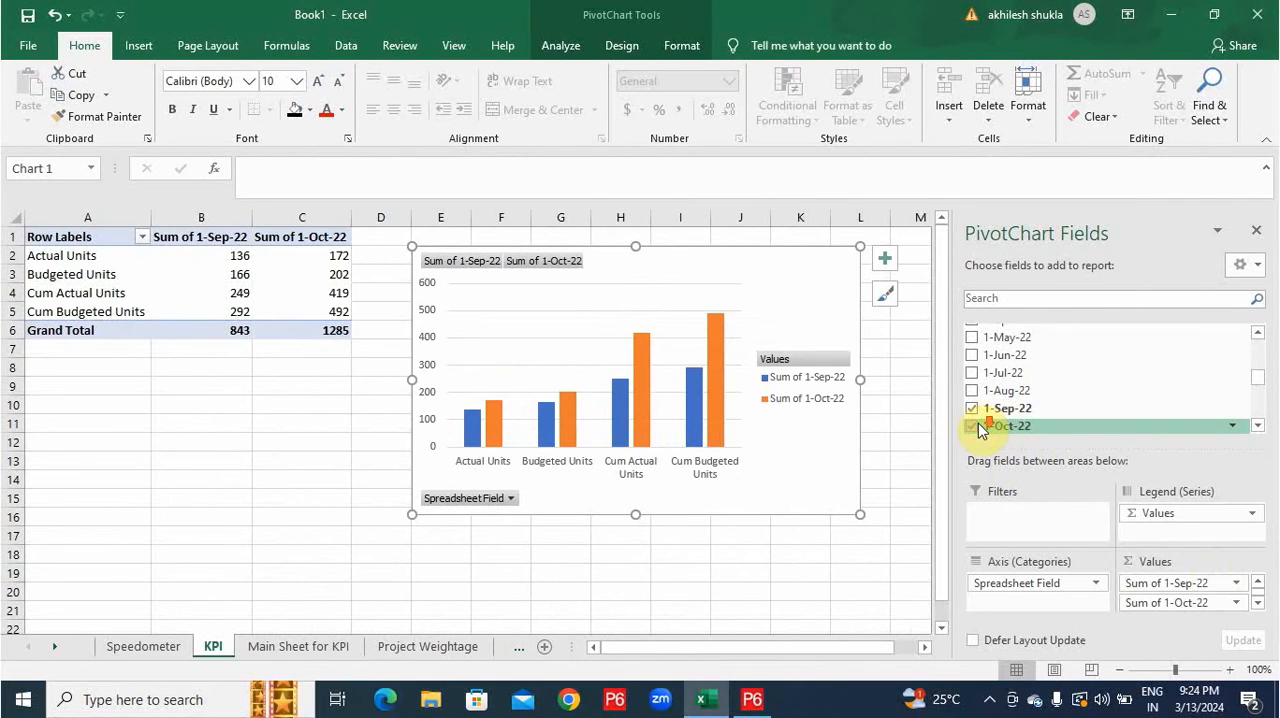
{"action": "scroll", "coordinate": [979, 424], "scroll_direction": "down", "scroll_amount": 1}
{"action": "left_click", "coordinate": [974, 399]}
{"action": "left_click", "coordinate": [977, 415]}
{"action": "scroll", "coordinate": [979, 416], "scroll_direction": "down", "scroll_amount": 1}
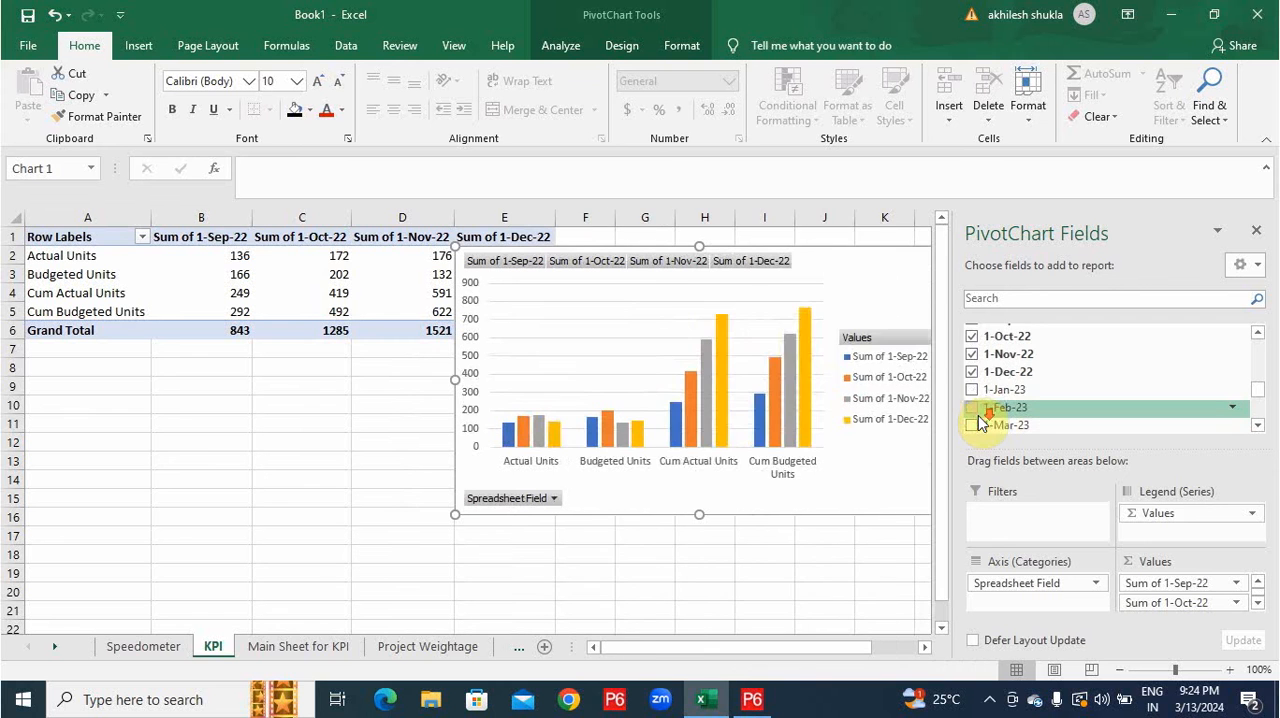
{"action": "left_click", "coordinate": [972, 389]}
{"action": "left_click", "coordinate": [973, 407]}
{"action": "scroll", "coordinate": [978, 413], "scroll_direction": "down", "scroll_amount": 1}
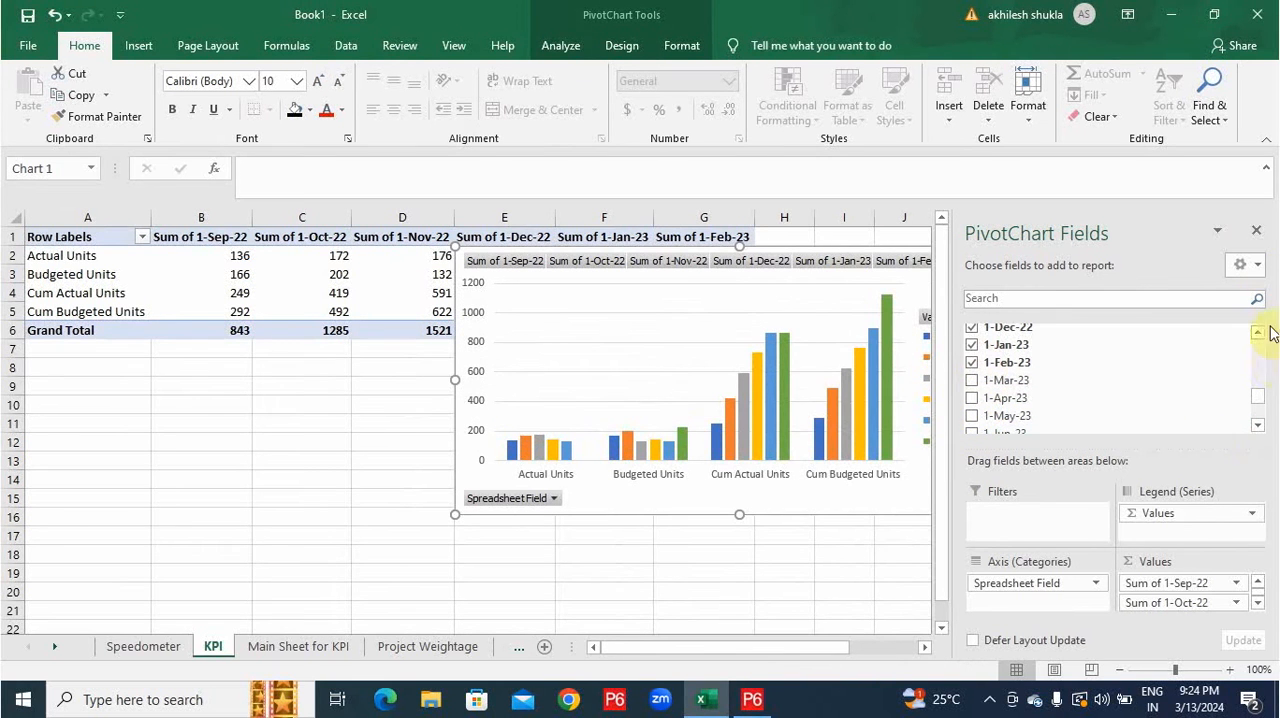
{"action": "left_click", "coordinate": [1257, 231]}
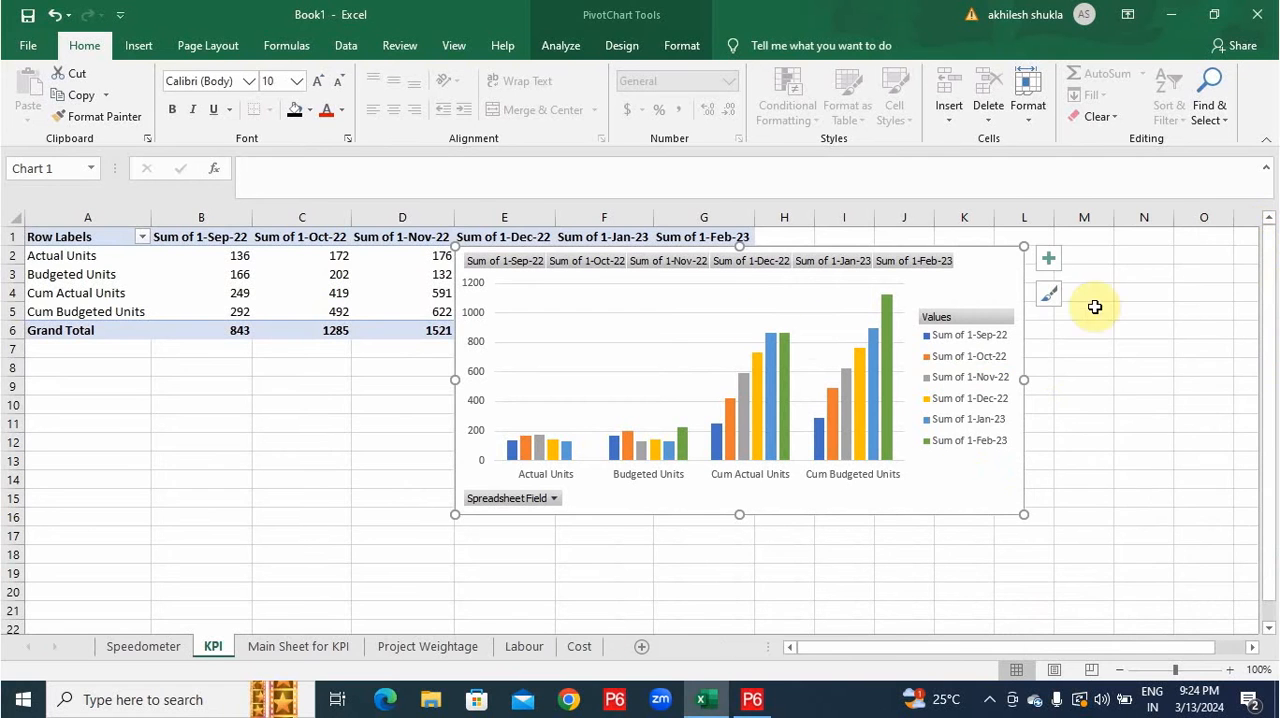
Switch the PivotChart's rows and columns so months form the category axis, and move the chart lower, clear of most table values.
{"action": "right_click", "coordinate": [811, 340]}
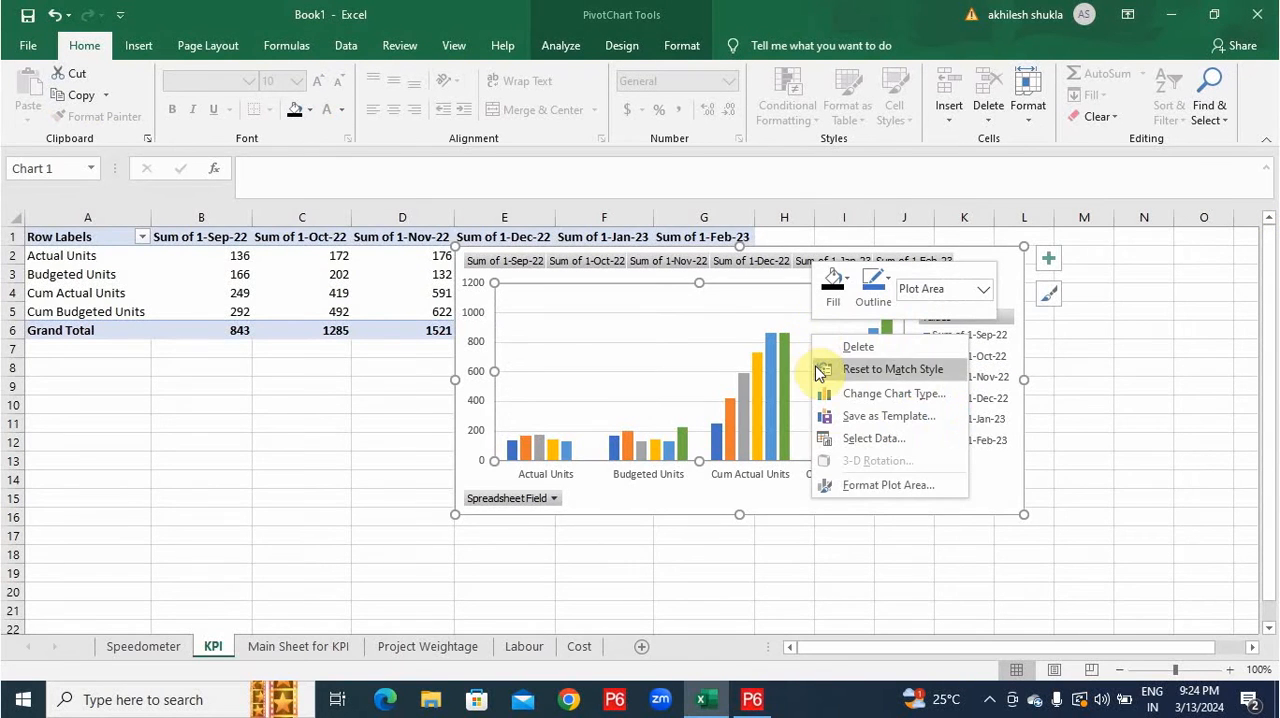
{"action": "left_click", "coordinate": [840, 438]}
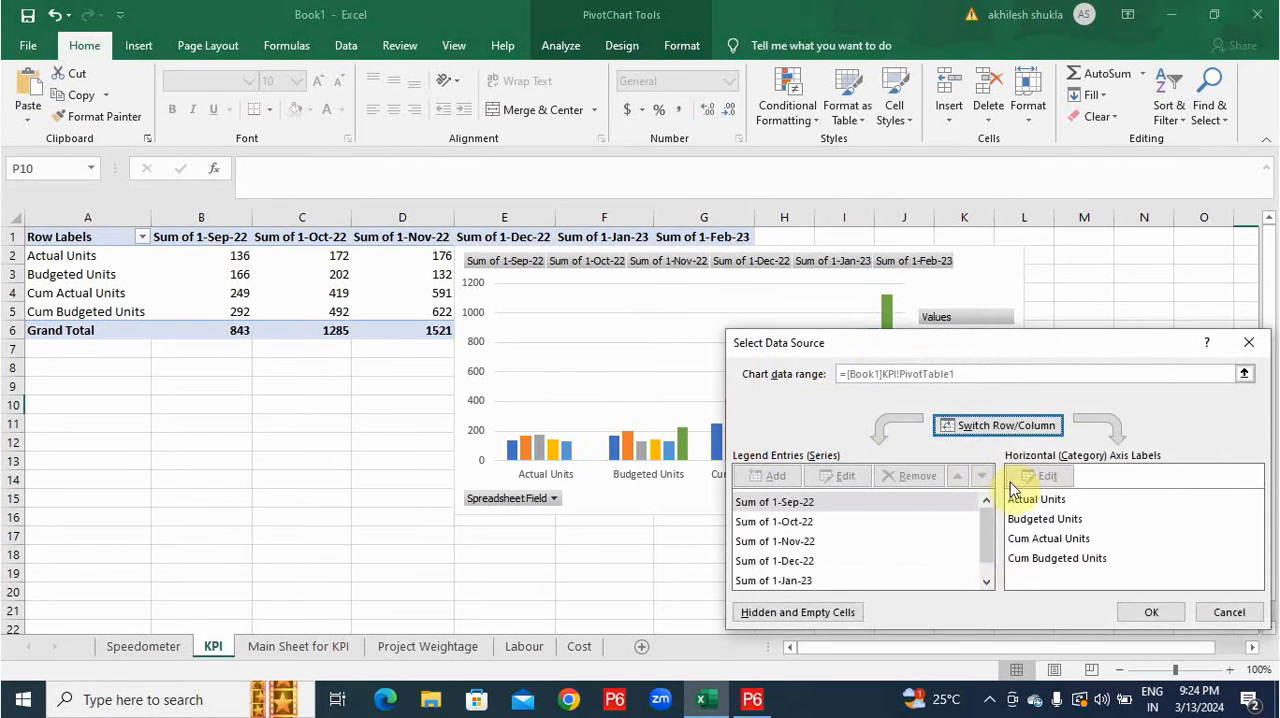
{"action": "left_click", "coordinate": [1007, 428]}
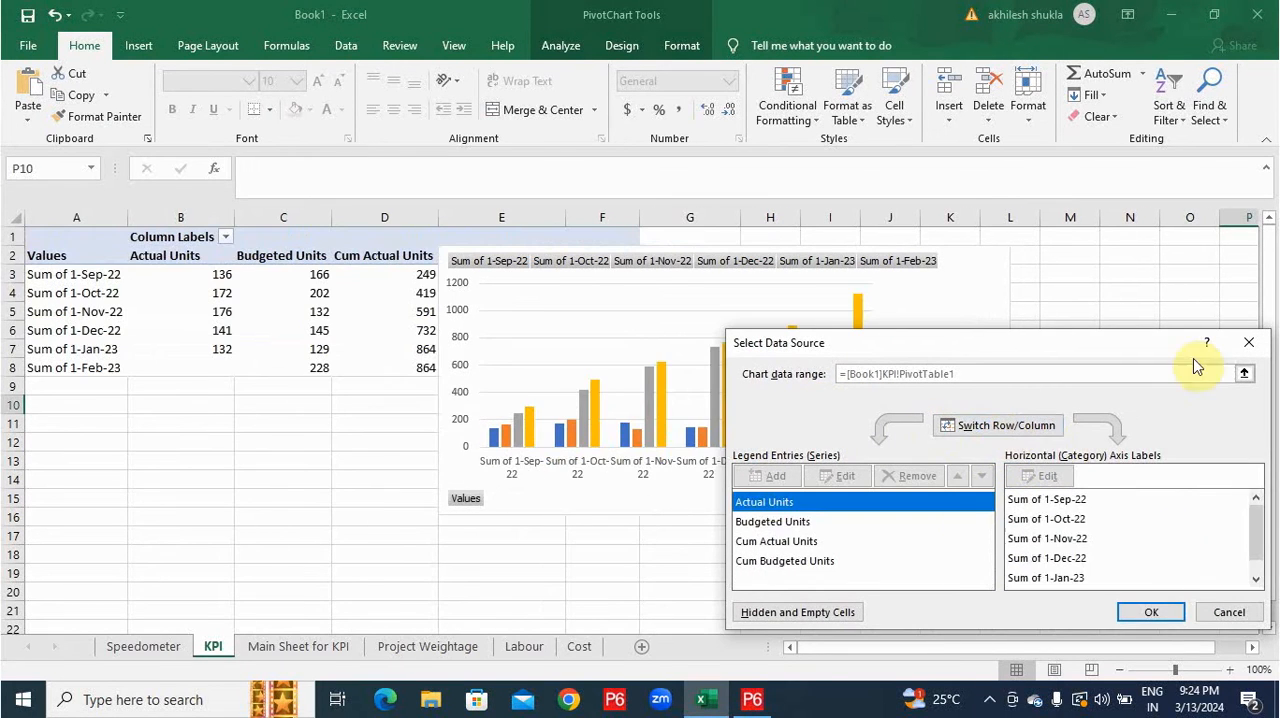
{"action": "left_click", "coordinate": [1148, 610]}
{"action": "left_click_drag", "start_coordinate": [548, 291], "coordinate": [490, 383]}
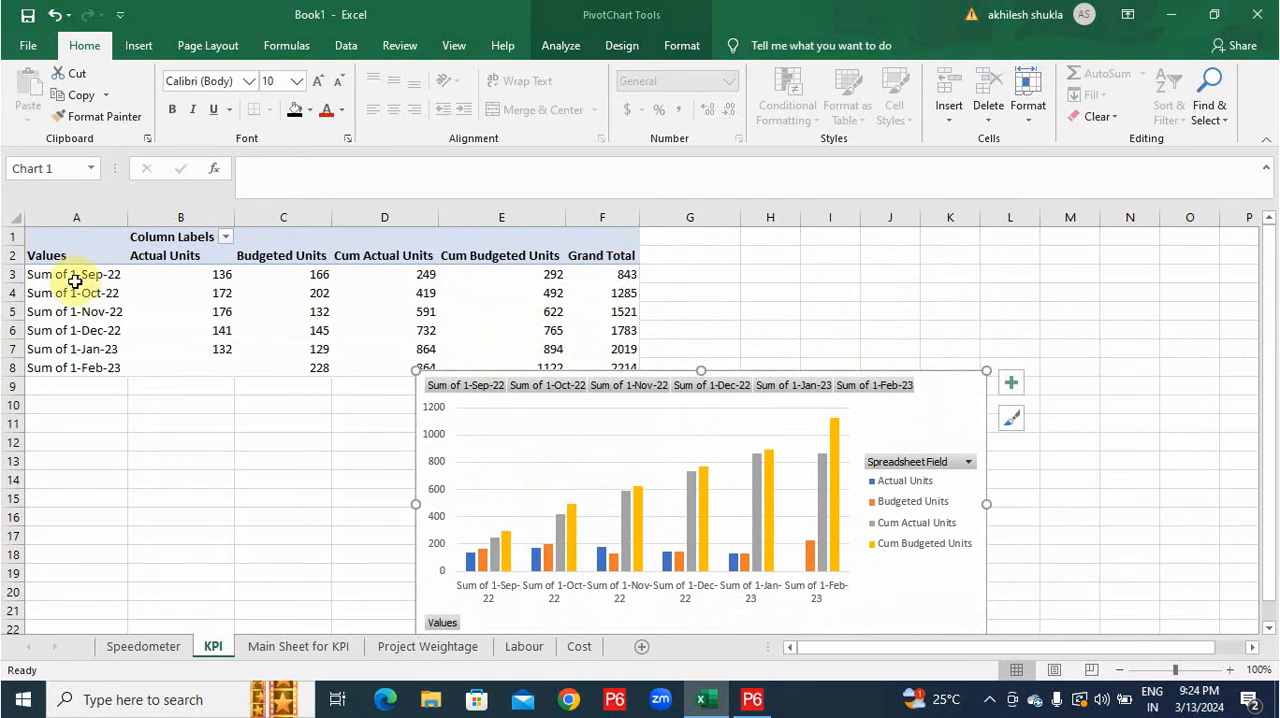
Strip the "Sum of" and "1-" prefixes from the month labels in A3:A8 using Find and Replace.
{"action": "left_click", "coordinate": [75, 282]}
{"action": "left_click", "coordinate": [59, 372], "text": "shift"}
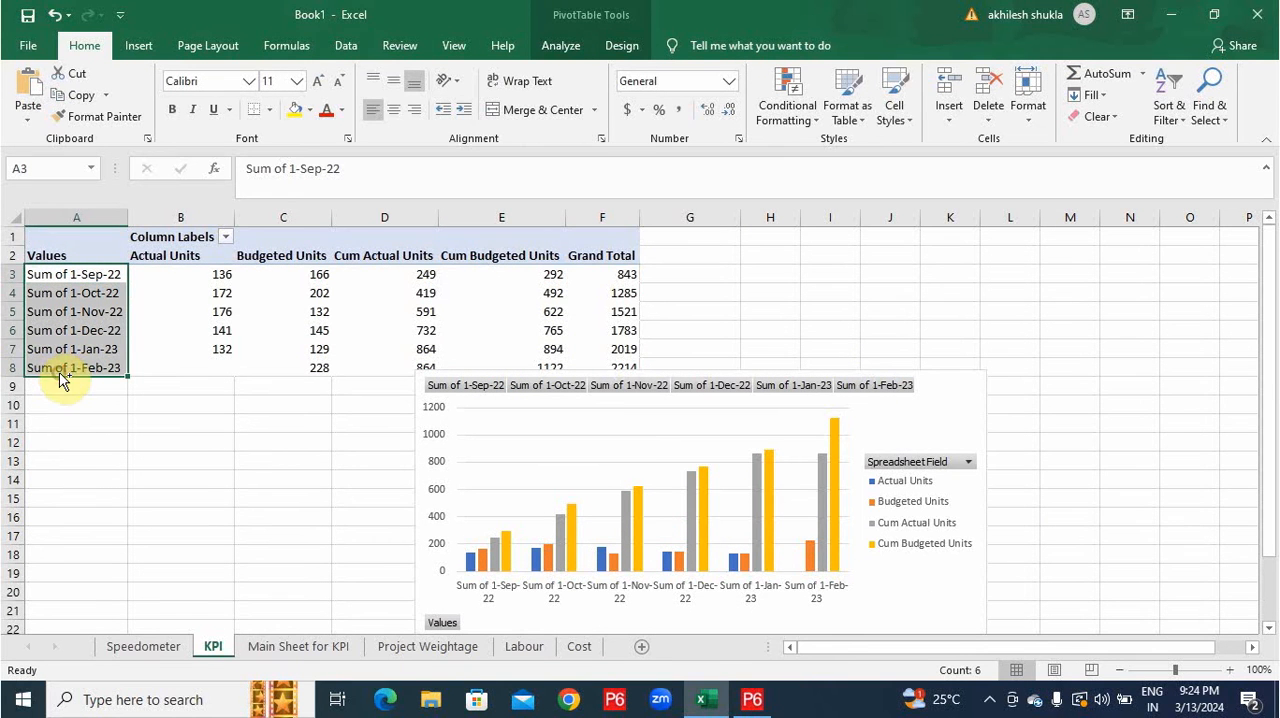
{"action": "key", "text": "ctrl+f"}
{"action": "left_click", "coordinate": [876, 437]}
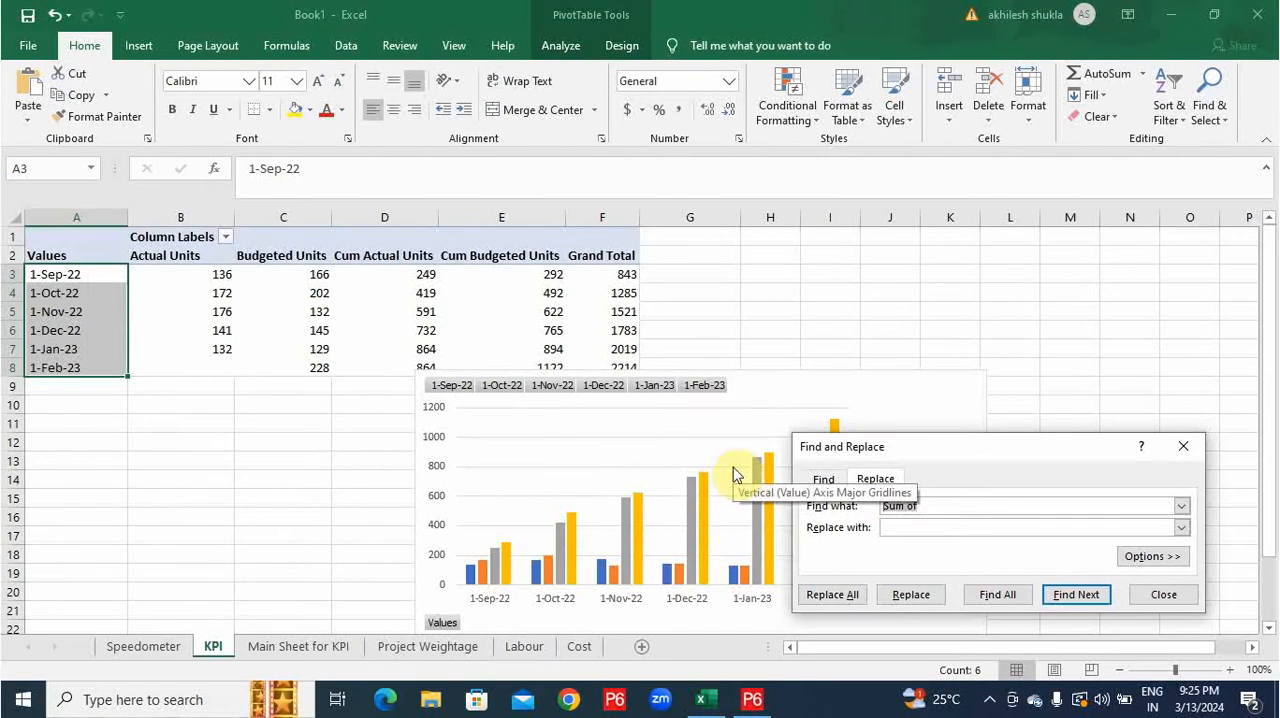
{"action": "type", "text": "-"}
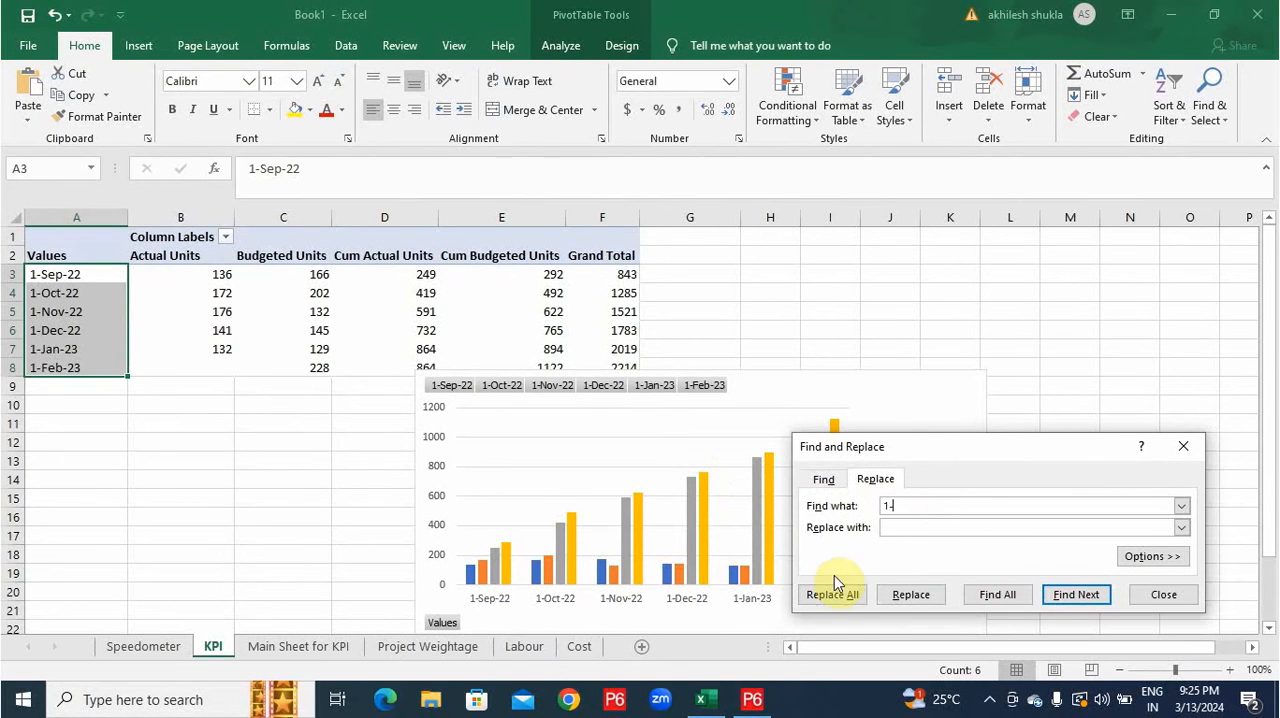
{"action": "left_click", "coordinate": [832, 597]}
{"action": "left_click", "coordinate": [651, 408]}
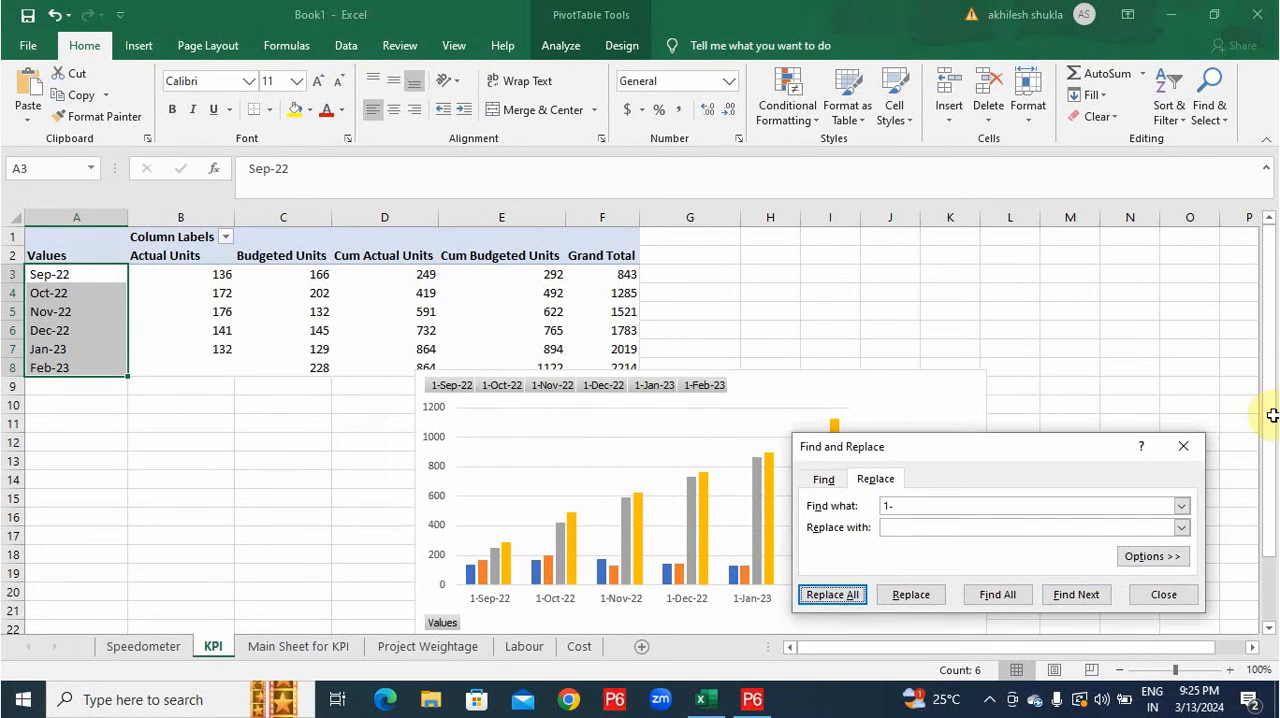
{"action": "left_click", "coordinate": [1197, 447]}
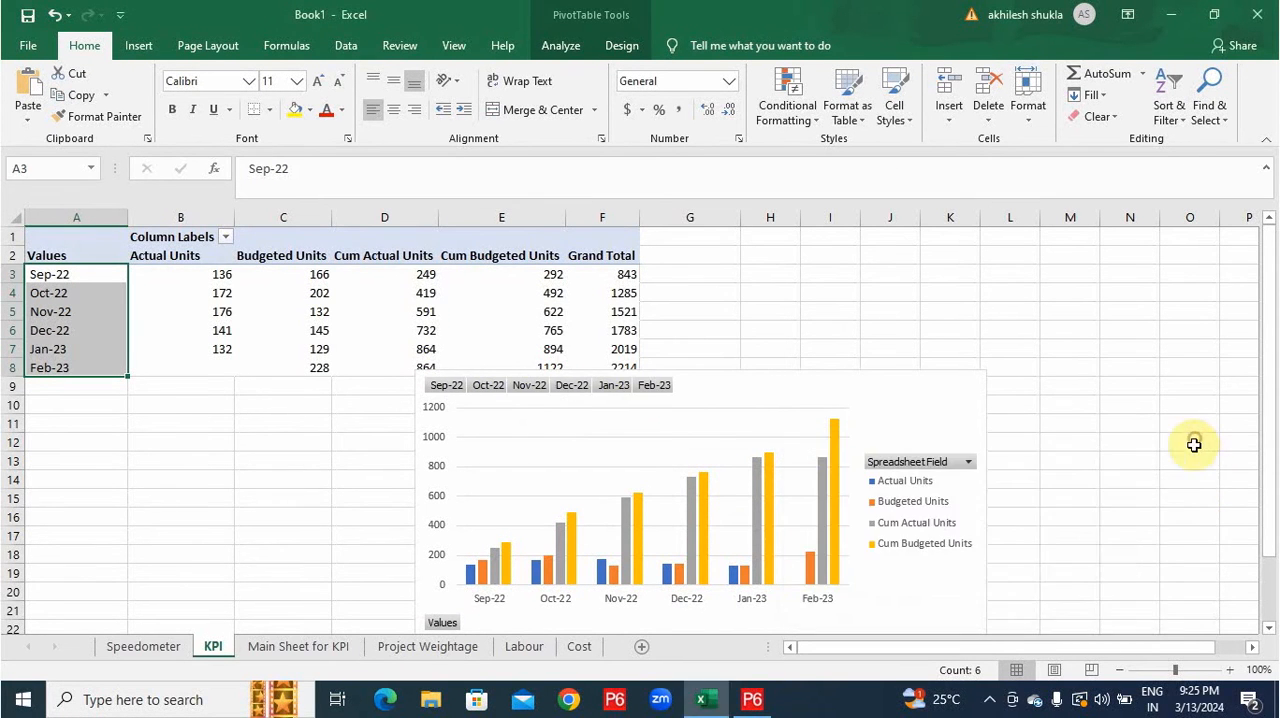
Hide the value field buttons on the PivotChart.
{"action": "left_click", "coordinate": [530, 393]}
{"action": "right_click", "coordinate": [508, 386]}
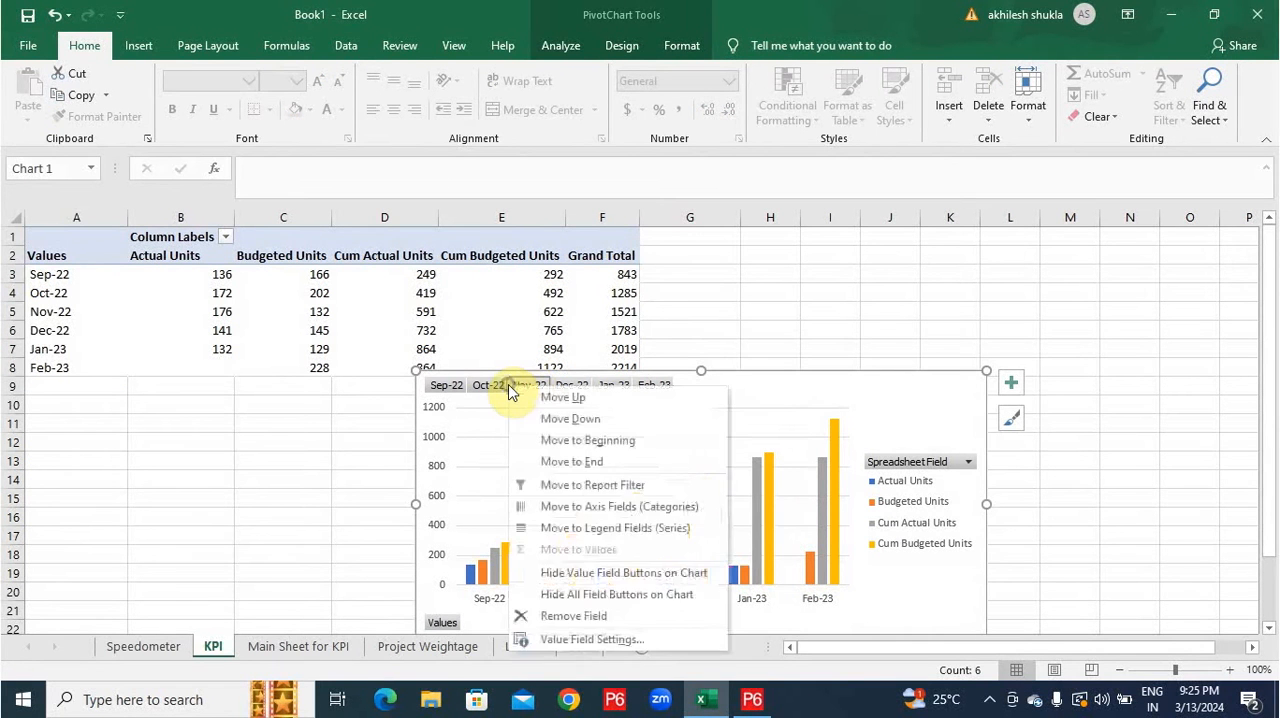
{"action": "left_click", "coordinate": [616, 573]}
Change the PivotChart to a Clustered Column - Line combo, with Cum Actual Units and Cum Budgeted Units as lines.
{"action": "right_click", "coordinate": [636, 430]}
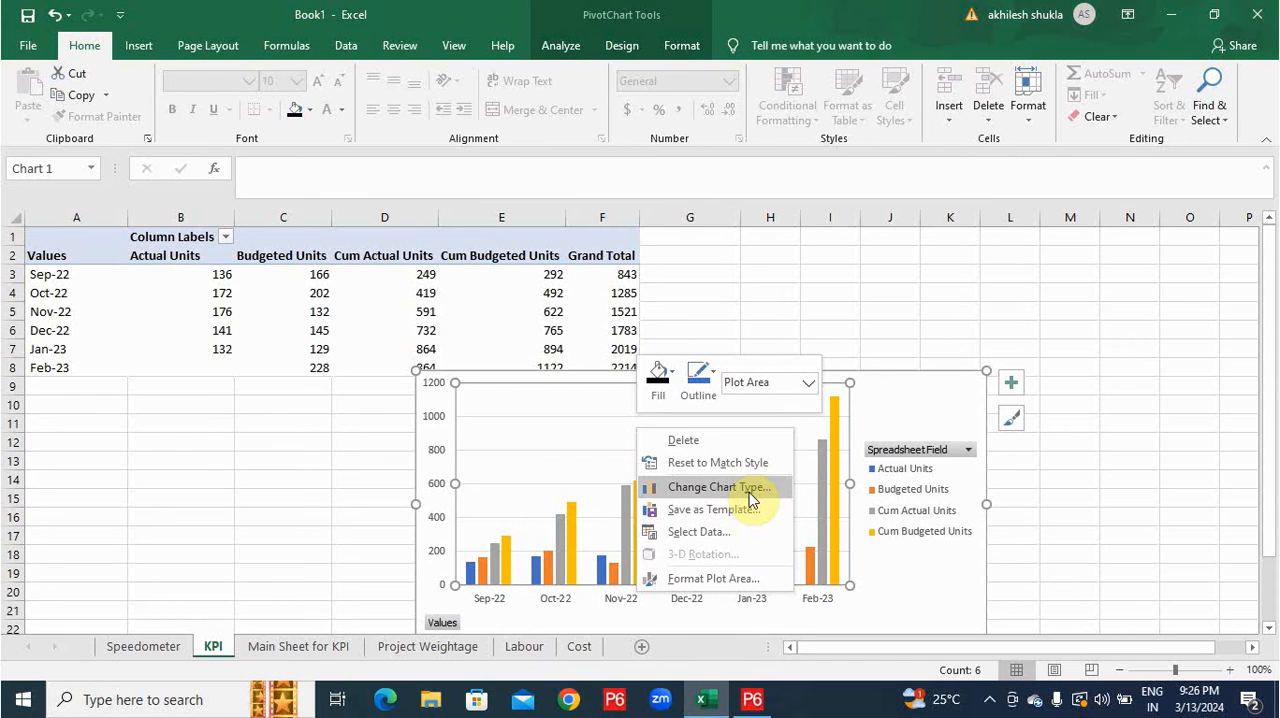
{"action": "left_click", "coordinate": [752, 499]}
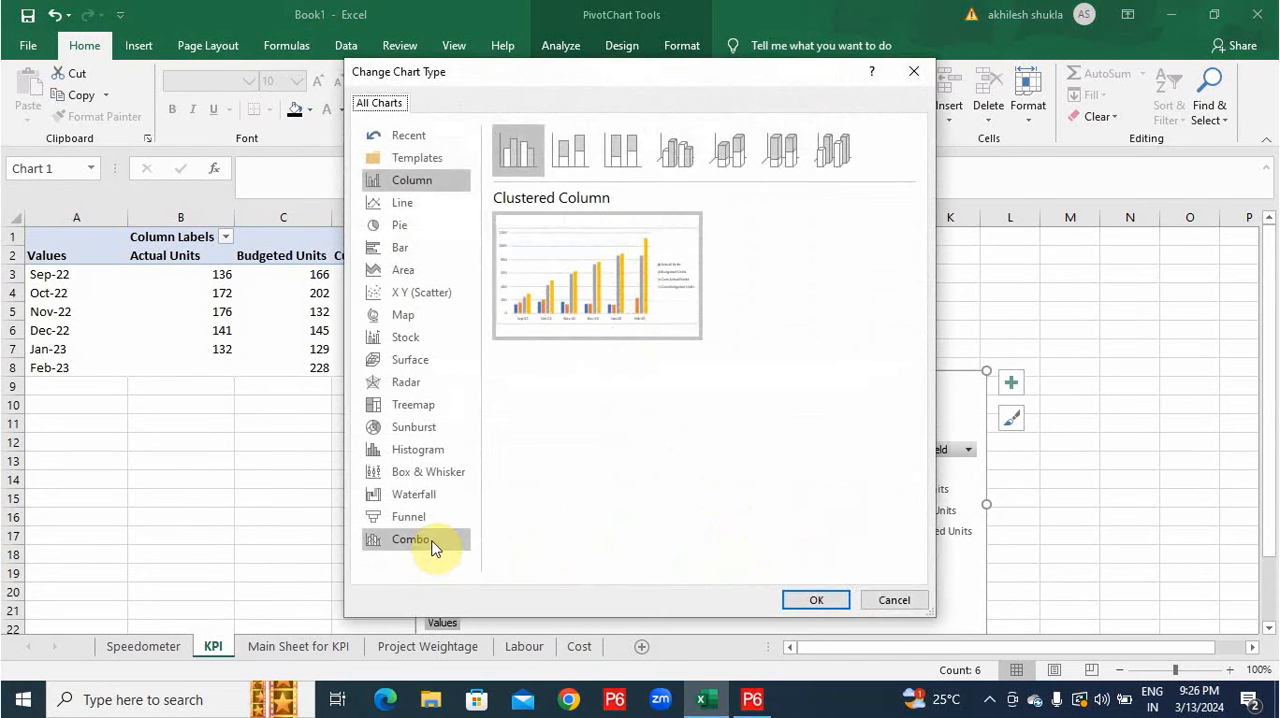
{"action": "left_click", "coordinate": [430, 540]}
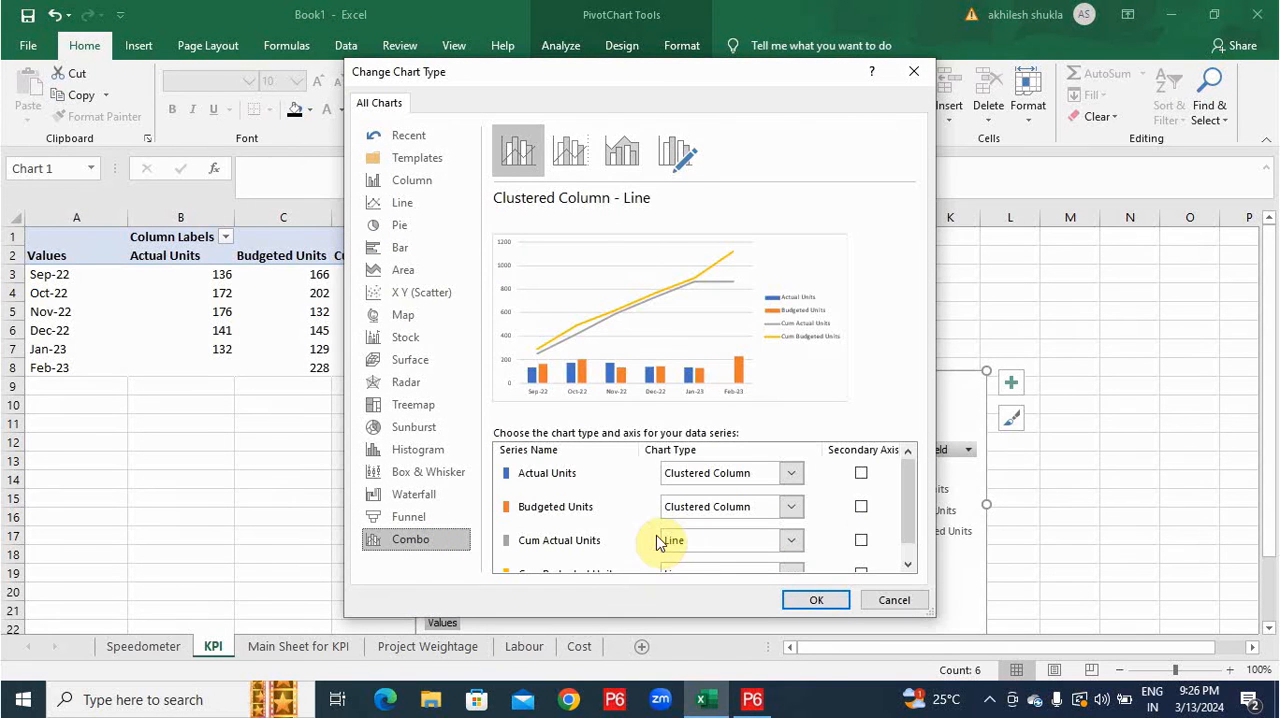
{"action": "scroll", "coordinate": [658, 541], "scroll_direction": "down", "scroll_amount": 1}
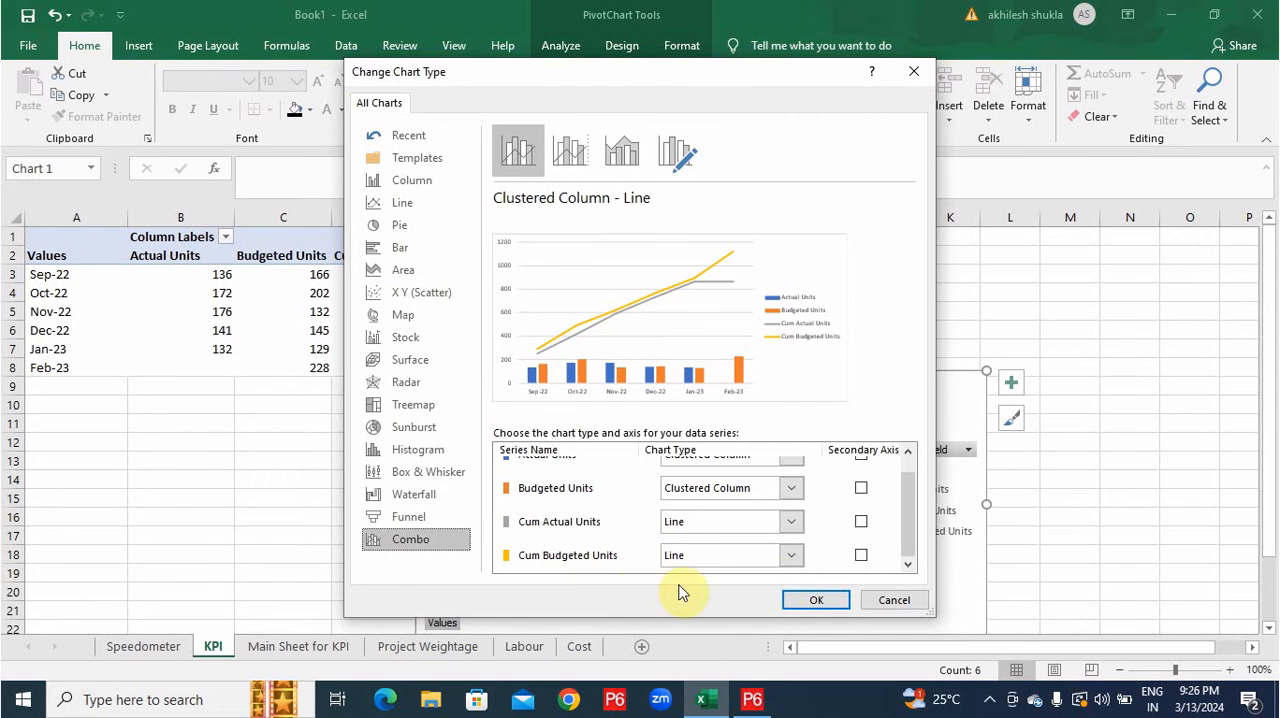
{"action": "left_click", "coordinate": [818, 605]}
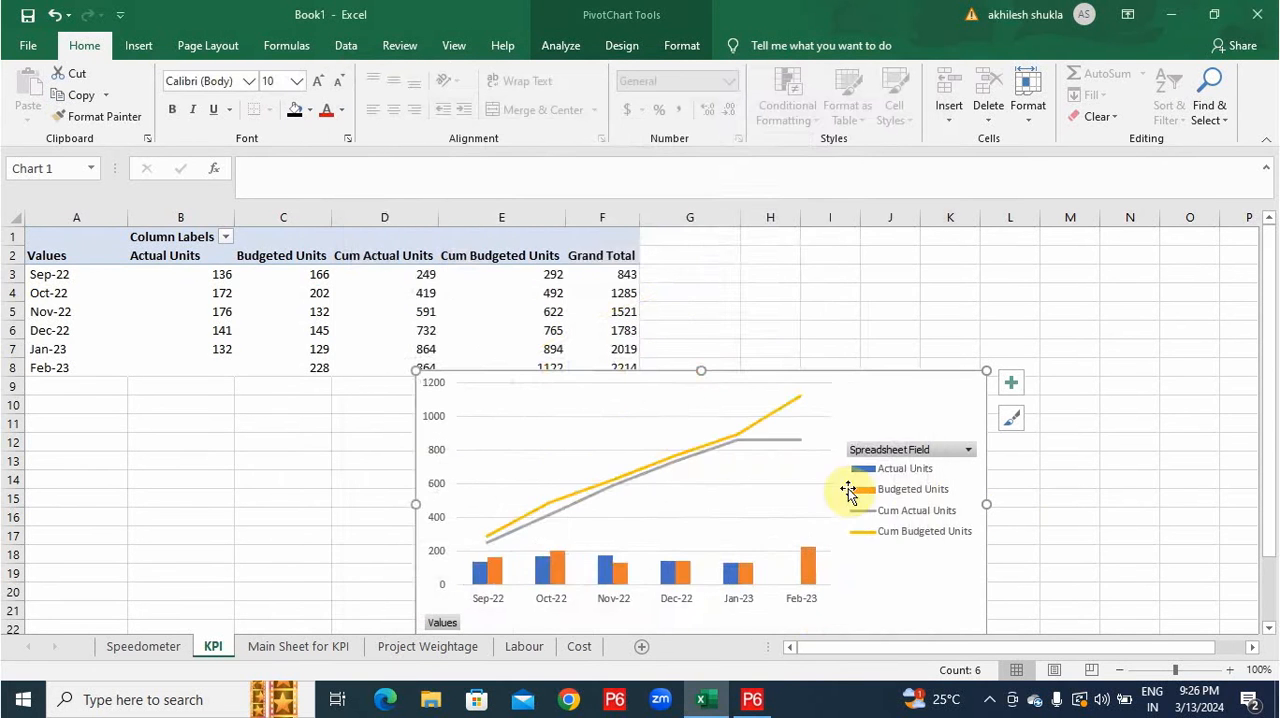
Add Resource Type as a report filter on the KPI PivotChart and filter it to KPI.
{"action": "scroll", "coordinate": [849, 491], "scroll_direction": "down", "scroll_amount": 2}
{"action": "right_click", "coordinate": [628, 207]}
{"action": "left_click", "coordinate": [693, 664]}
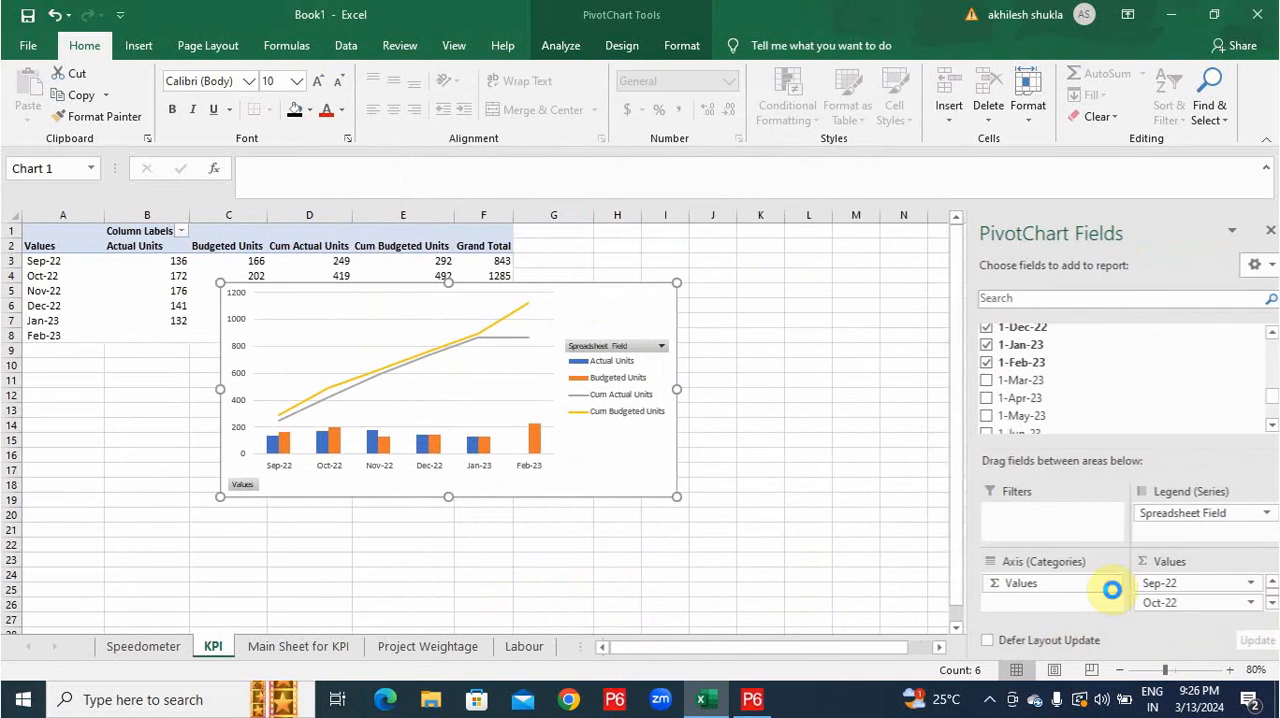
{"action": "scroll", "coordinate": [1100, 385], "scroll_direction": "up", "scroll_amount": 10}
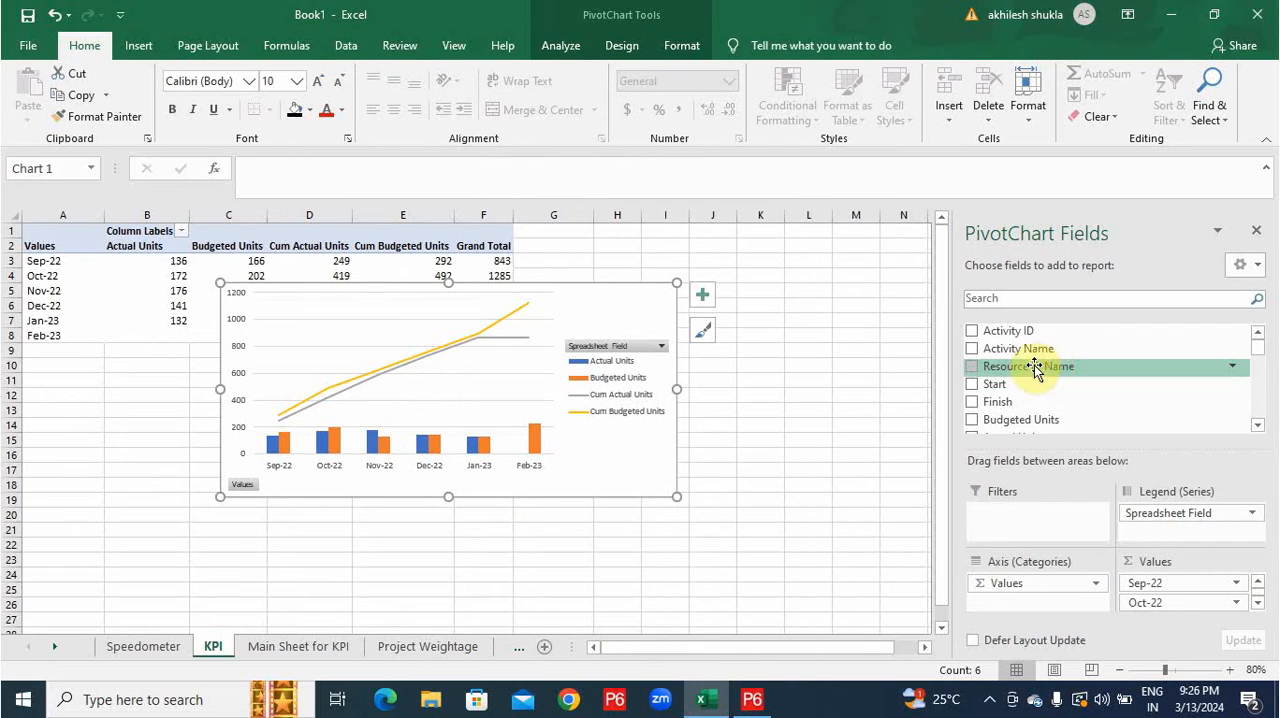
{"action": "scroll", "coordinate": [1057, 357], "scroll_direction": "down", "scroll_amount": 2}
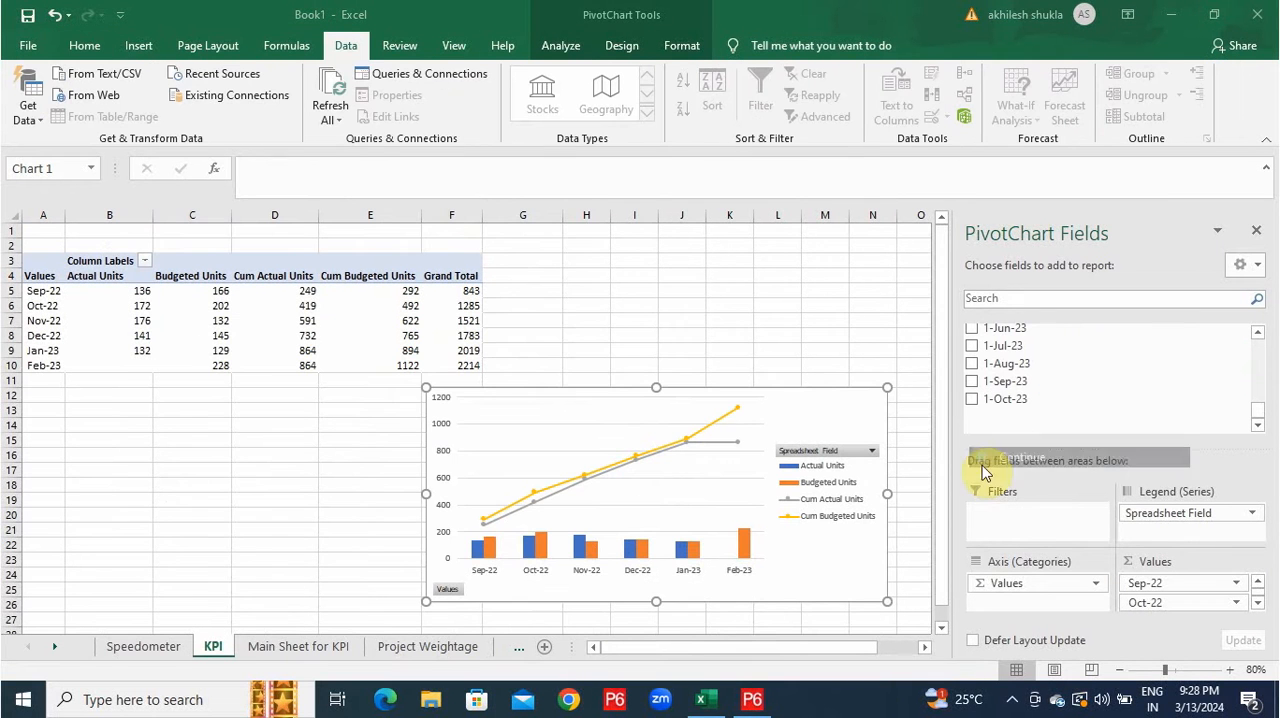
{"action": "scroll", "coordinate": [1095, 360], "scroll_direction": "up", "scroll_amount": 10}
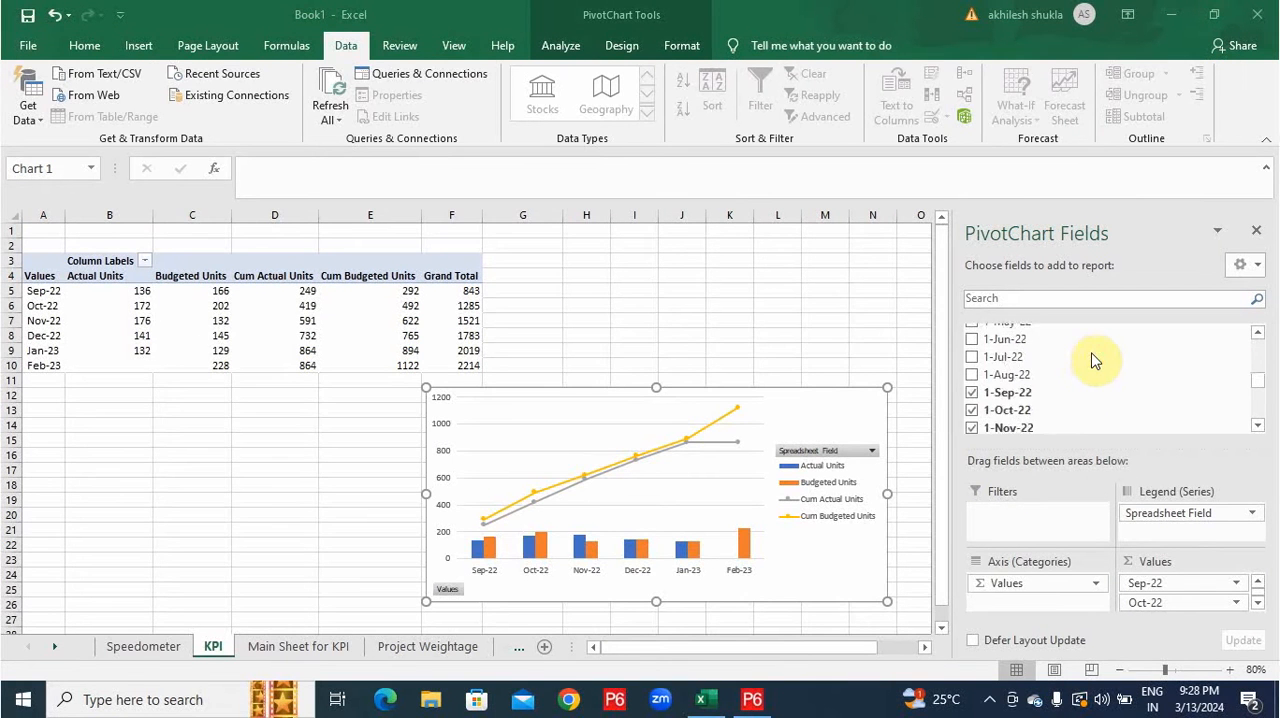
{"action": "scroll", "coordinate": [1060, 362], "scroll_direction": "down", "scroll_amount": 2}
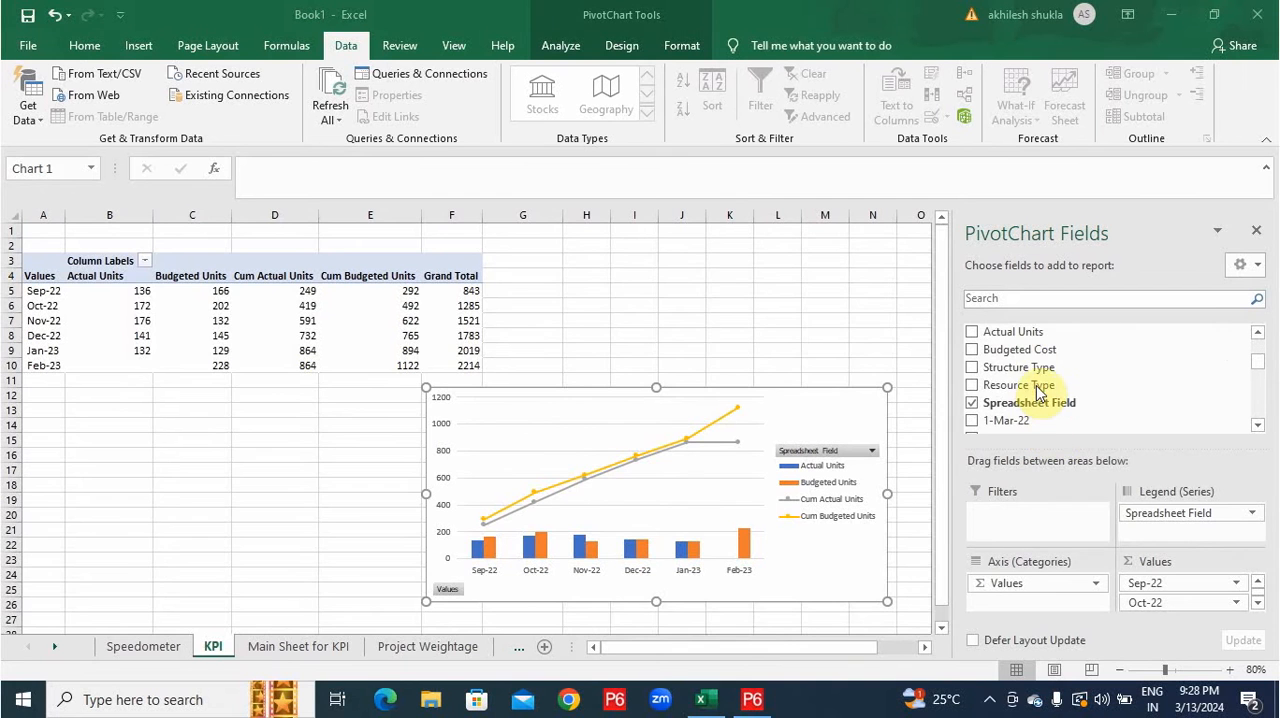
{"action": "left_click_drag", "start_coordinate": [994, 384], "coordinate": [179, 237]}
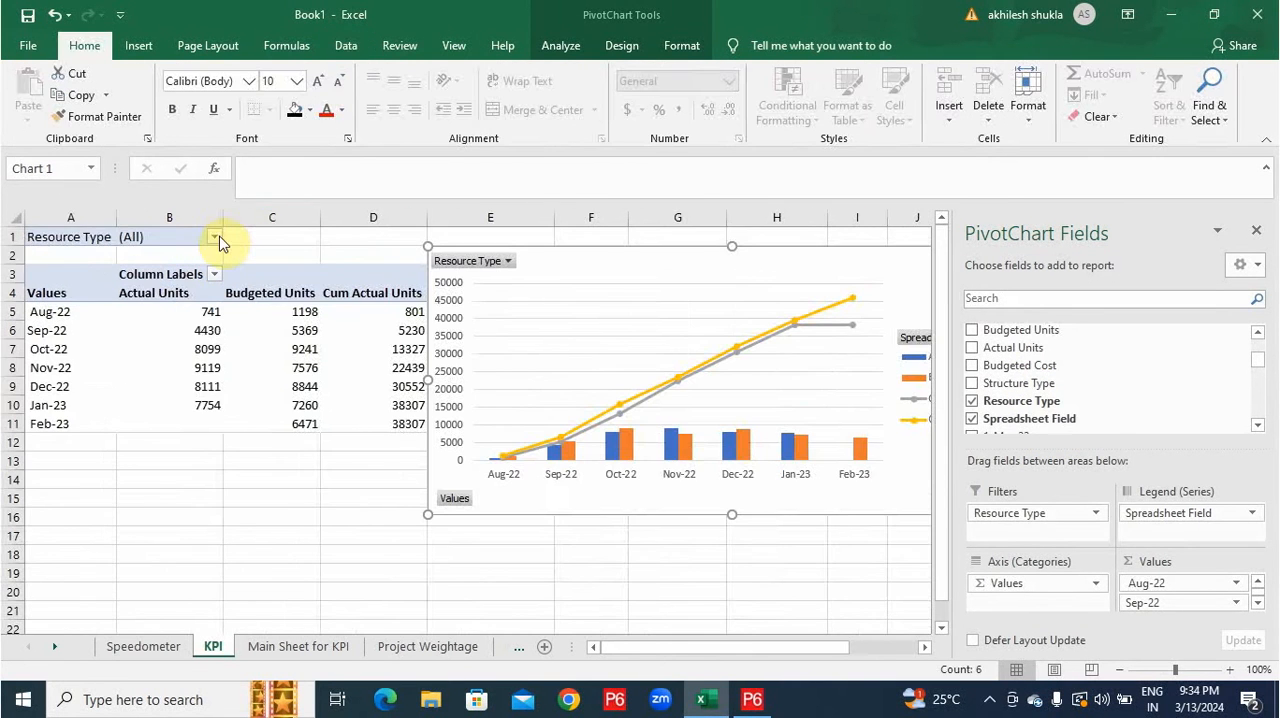
{"action": "left_click", "coordinate": [214, 237]}
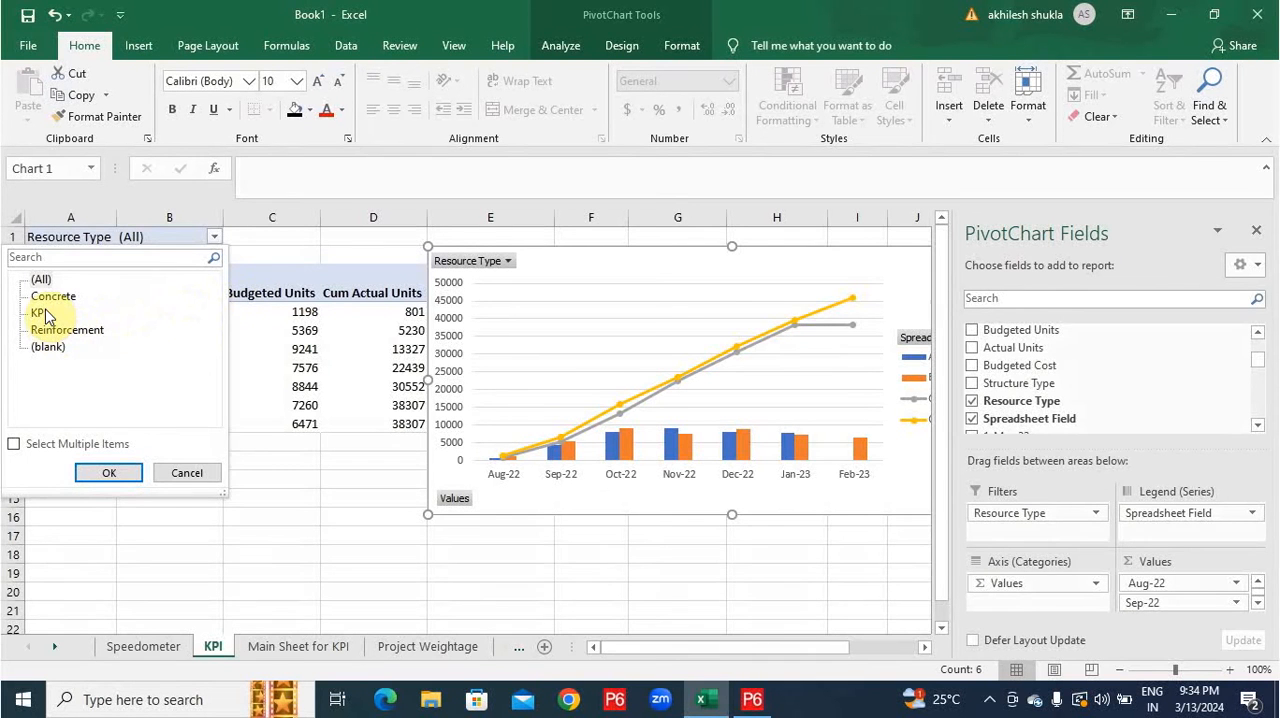
{"action": "left_click", "coordinate": [109, 472]}
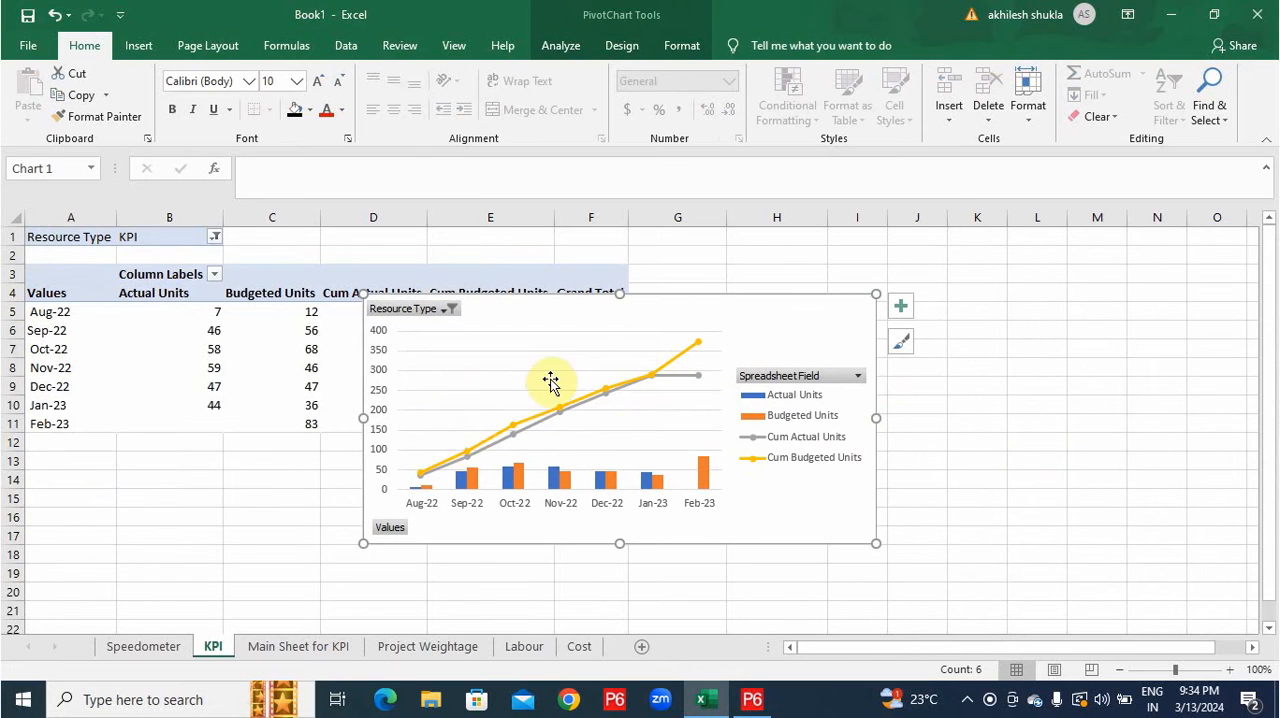
Add a data table beneath the KPI PivotChart.
{"action": "left_click", "coordinate": [899, 310]}
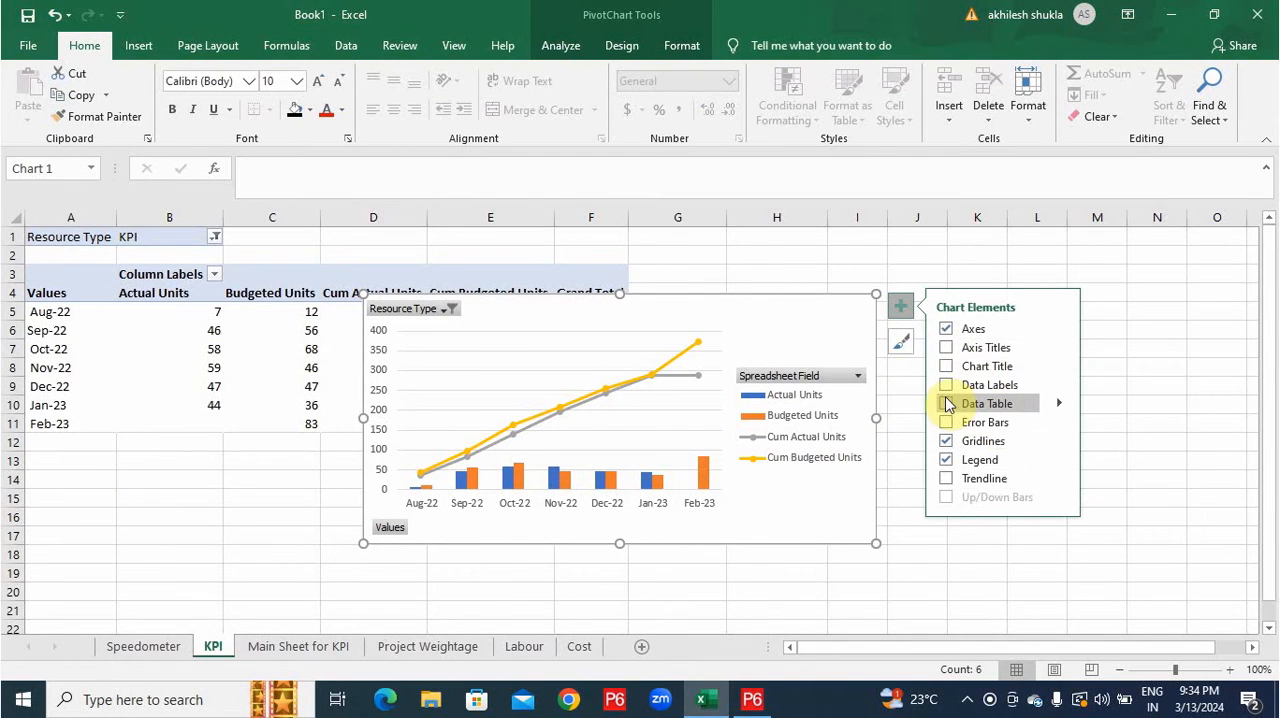
{"action": "left_click", "coordinate": [948, 405]}
{"action": "left_click", "coordinate": [748, 320]}
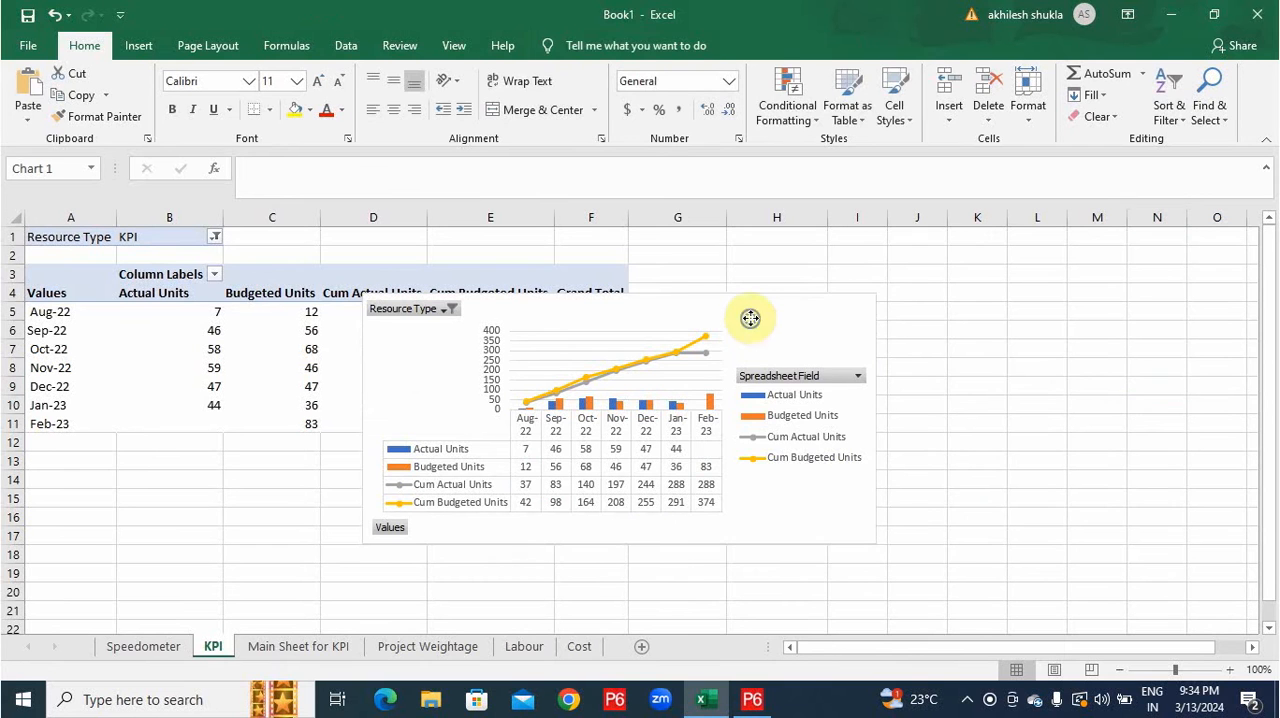
Add a chart title linked to the Resource Type filter value in B1, and enlarge the chart.
{"action": "right_click", "coordinate": [670, 320]}
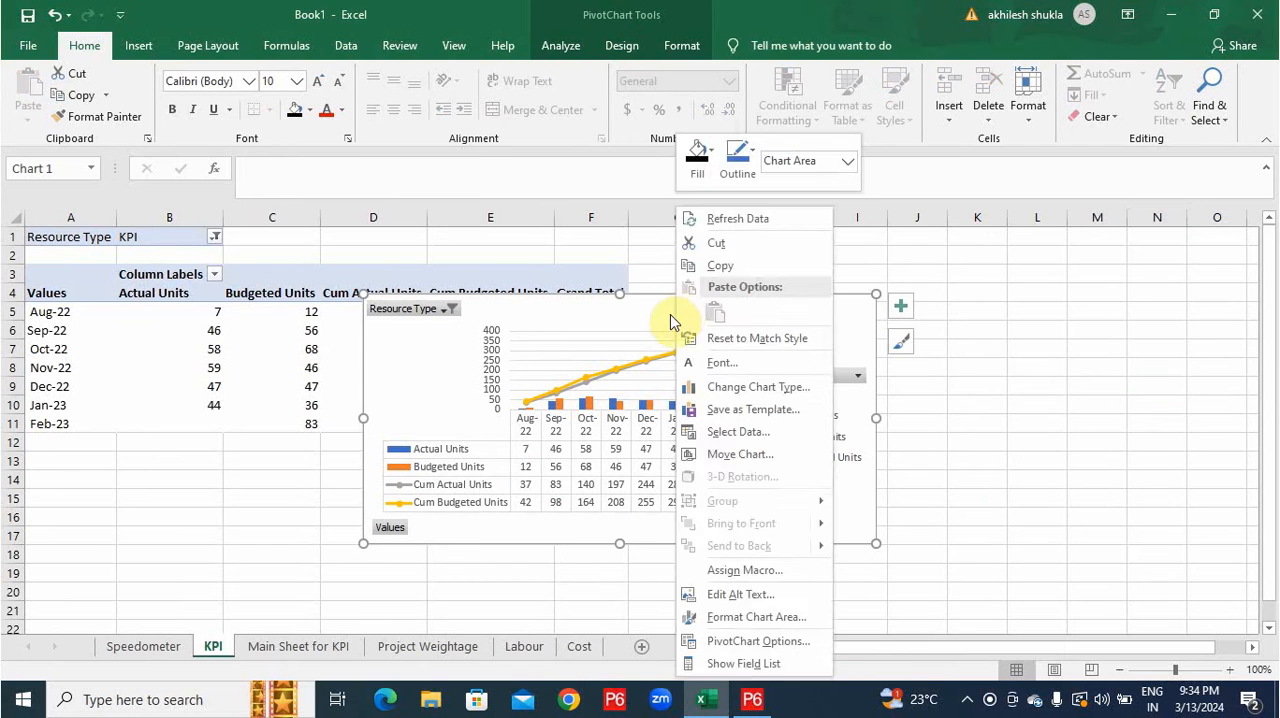
{"action": "left_click", "coordinate": [900, 306]}
{"action": "left_click", "coordinate": [948, 366]}
{"action": "left_click", "coordinate": [622, 337]}
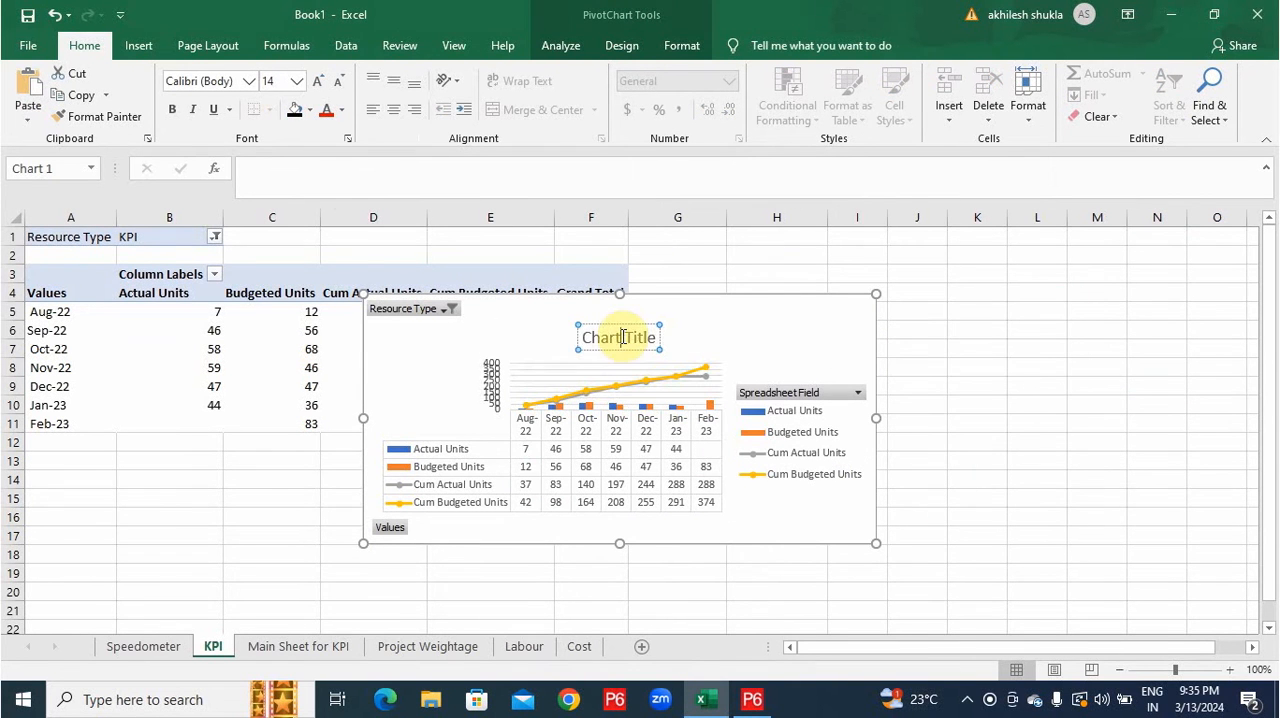
{"action": "left_click", "coordinate": [362, 180]}
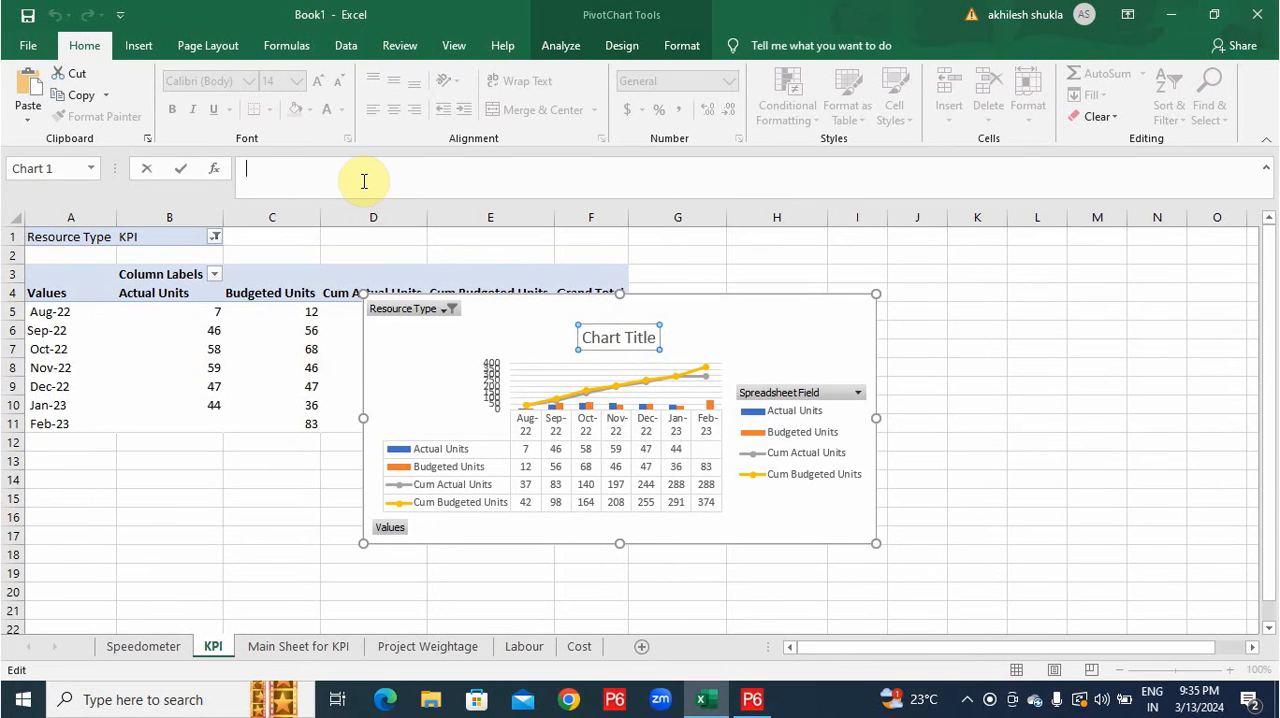
{"action": "left_click", "coordinate": [162, 237]}
{"action": "key", "text": "Return"}
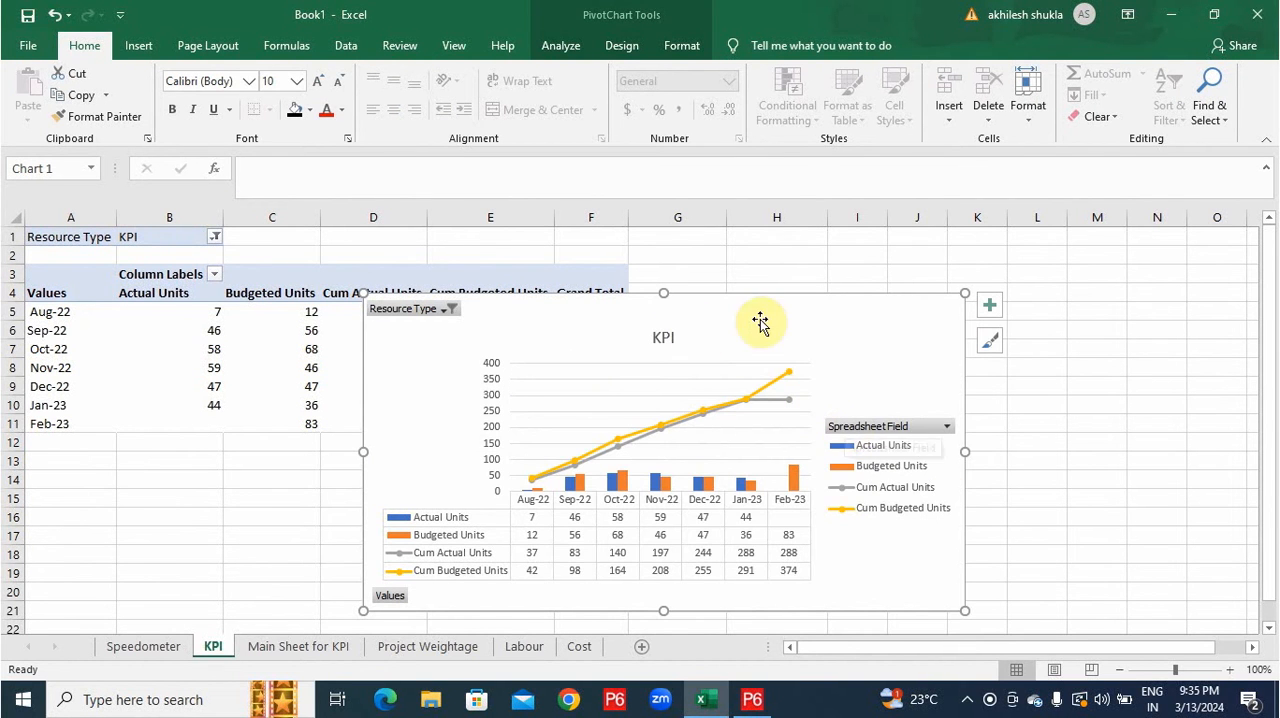
Create a Dashboard sheet before the Speedometer sheet and paste a copy of the KPI PivotChart at B3.
{"action": "left_click", "coordinate": [144, 647]}
{"action": "key", "text": "shift+F11"}
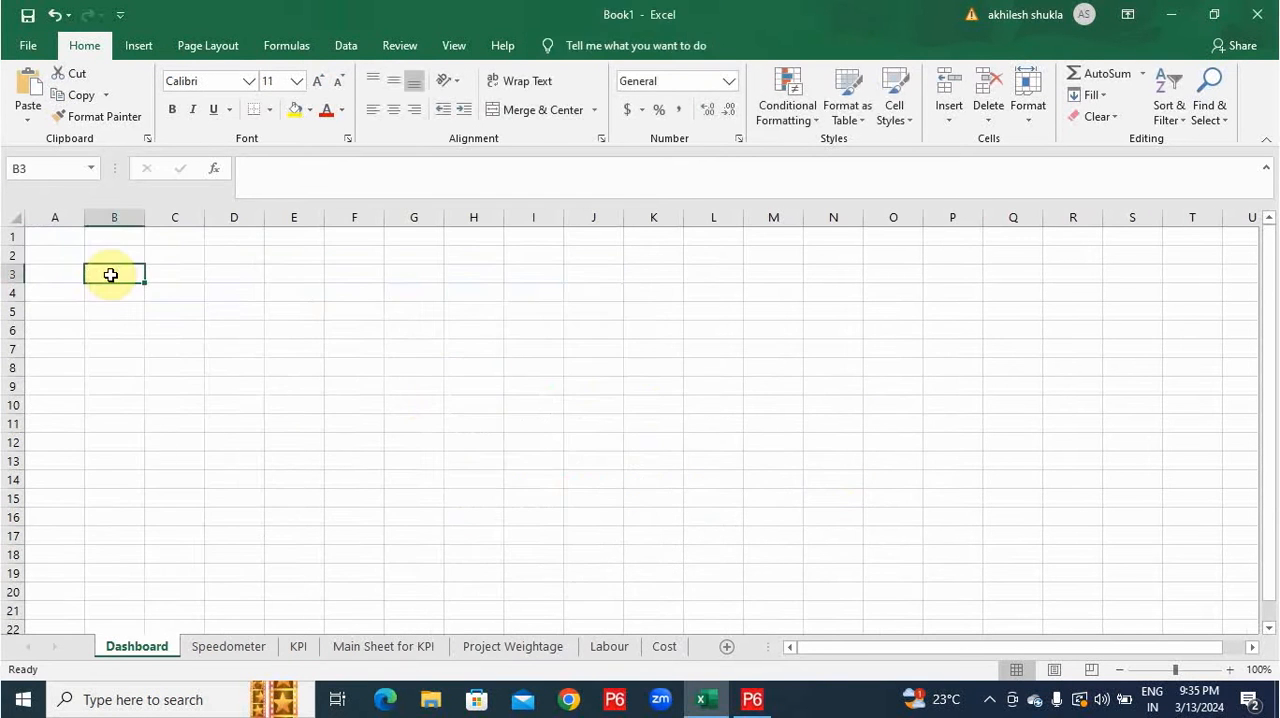
{"action": "key", "text": "ctrl+v"}
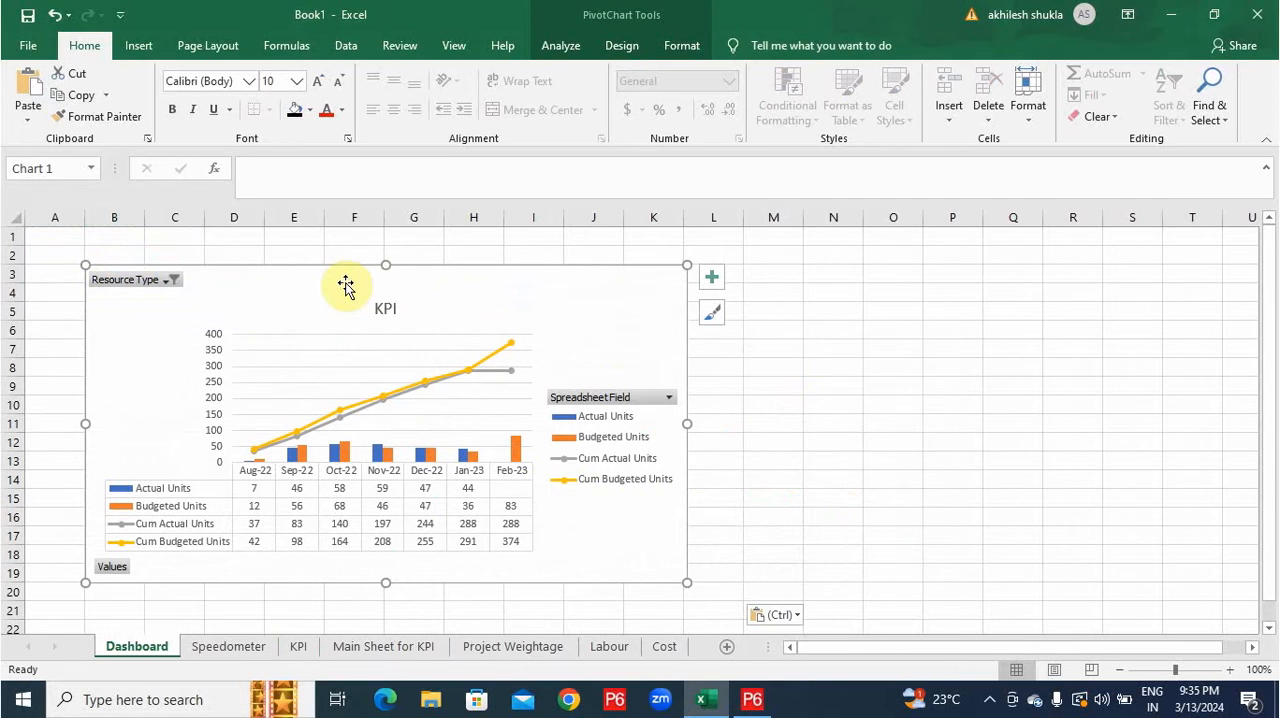
Insert a Structure Type slicer, shrink it to about 2.03" by 1.25" over the chart's left edge, and filter by PIL.
{"action": "left_click", "coordinate": [138, 45]}
{"action": "left_click", "coordinate": [899, 105]}
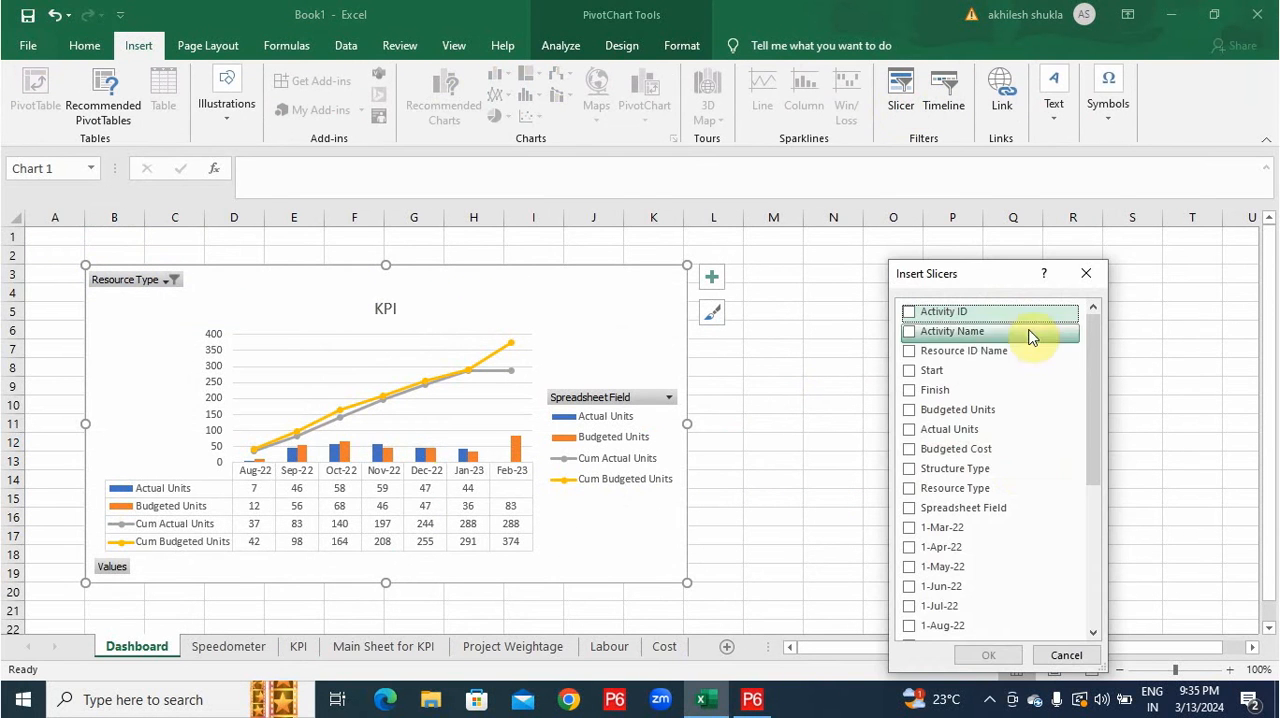
{"action": "double_click", "coordinate": [1005, 470]}
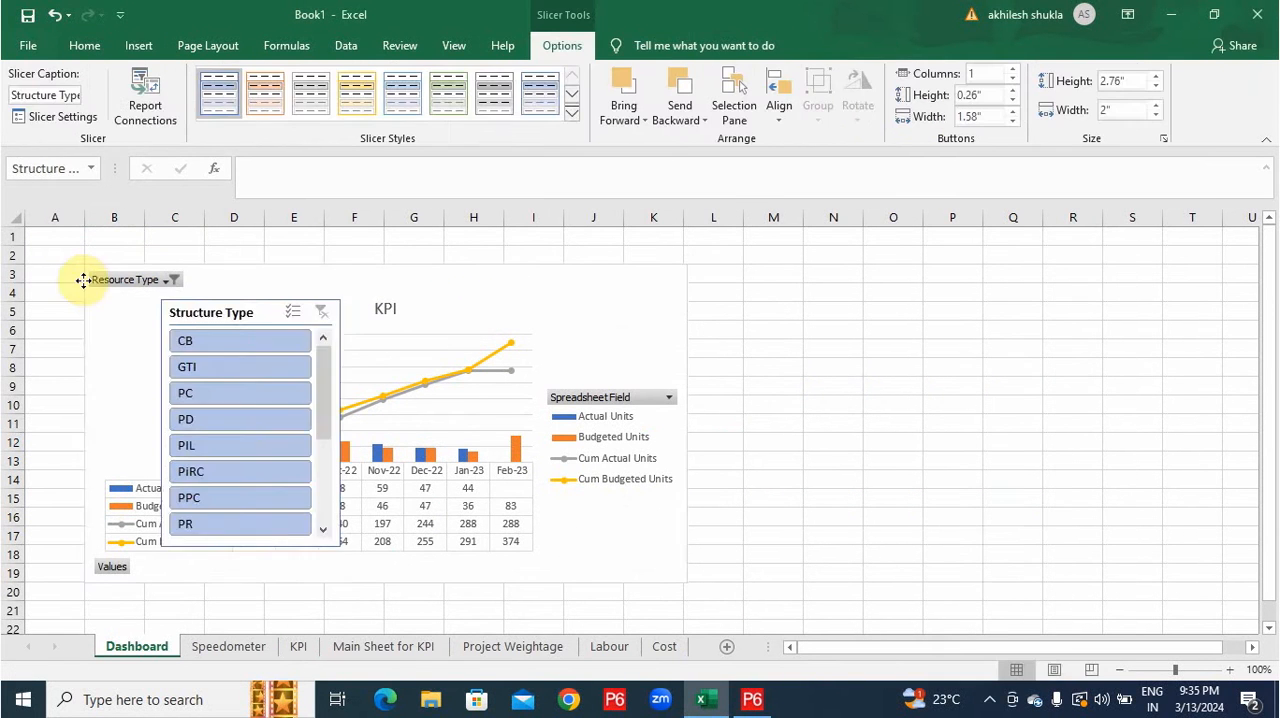
{"action": "left_click_drag", "start_coordinate": [170, 304], "coordinate": [44, 275]}
{"action": "left_click_drag", "start_coordinate": [137, 458], "coordinate": [137, 451]}
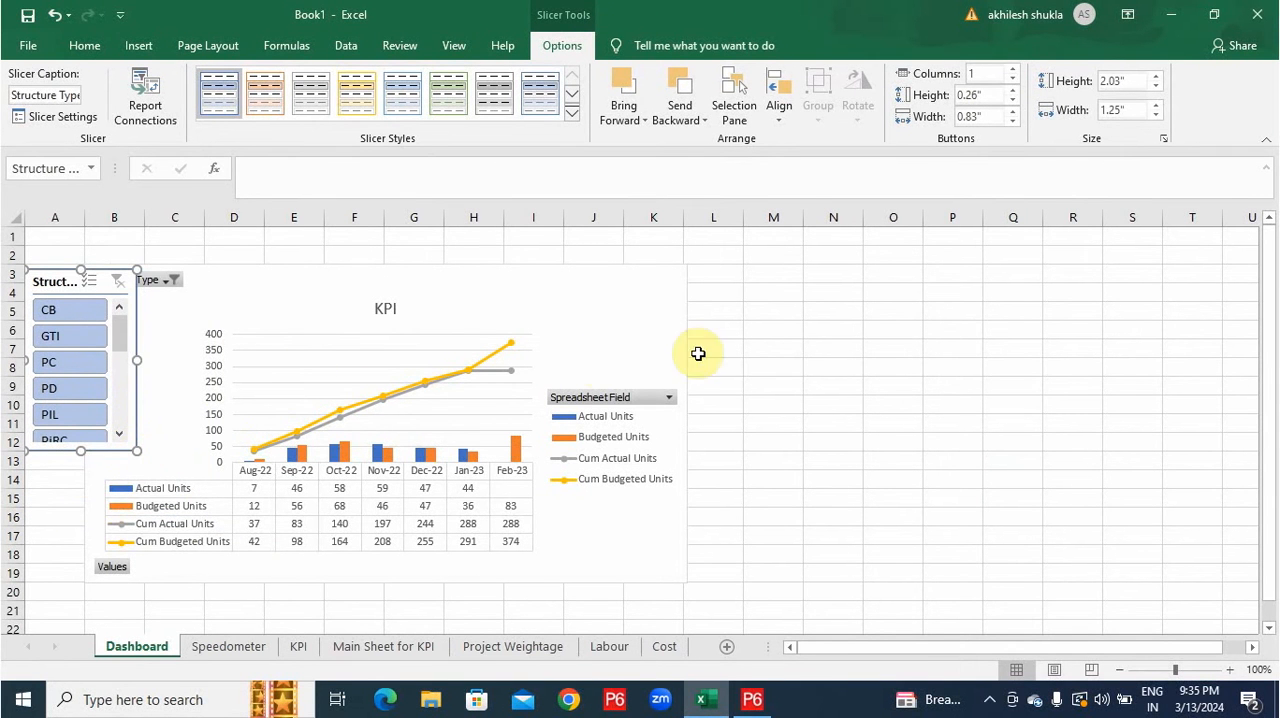
{"action": "left_click", "coordinate": [62, 421]}
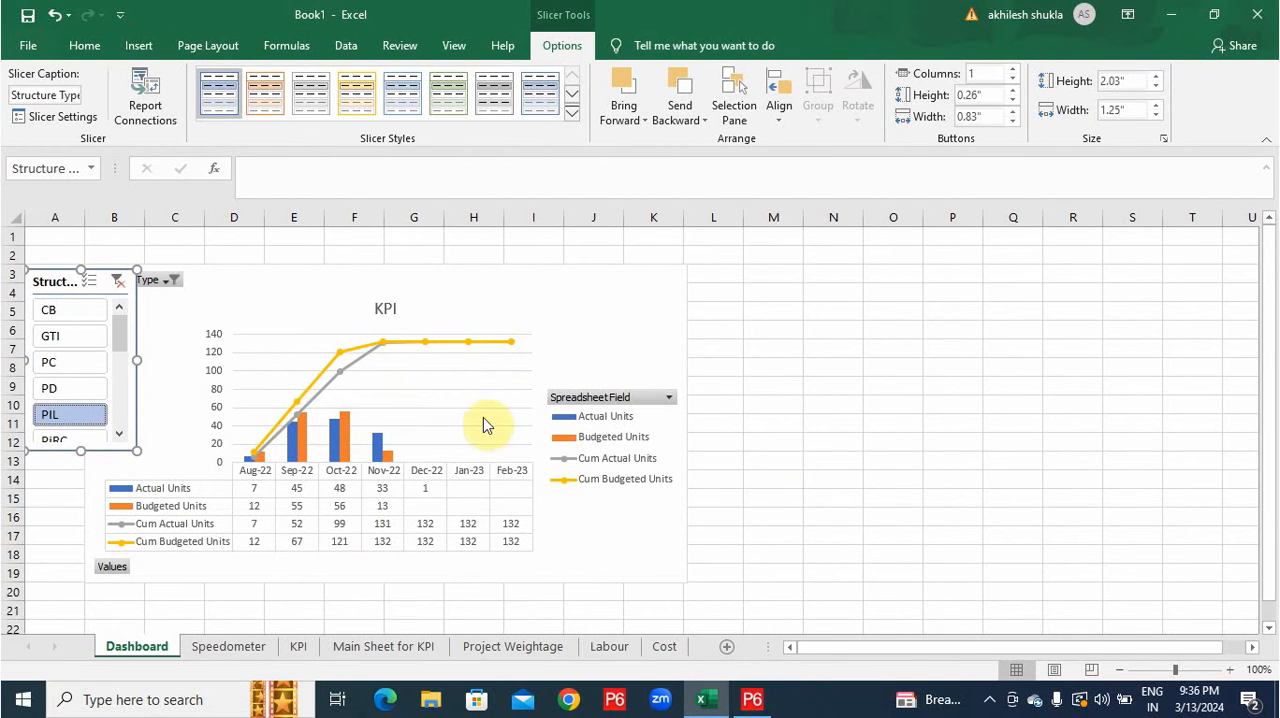
Remove the legend from the Dashboard's KPI chart.
{"action": "left_click", "coordinate": [653, 401]}
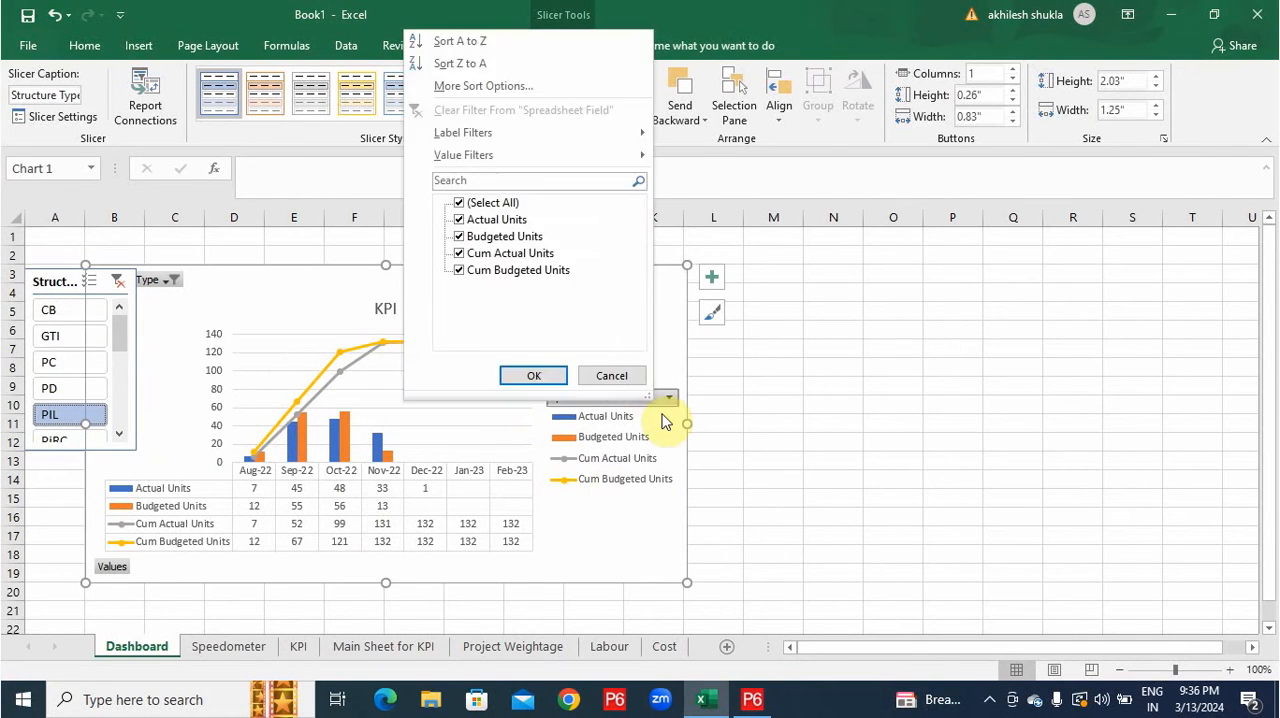
{"action": "left_click", "coordinate": [660, 423]}
{"action": "key", "text": "Delete"}
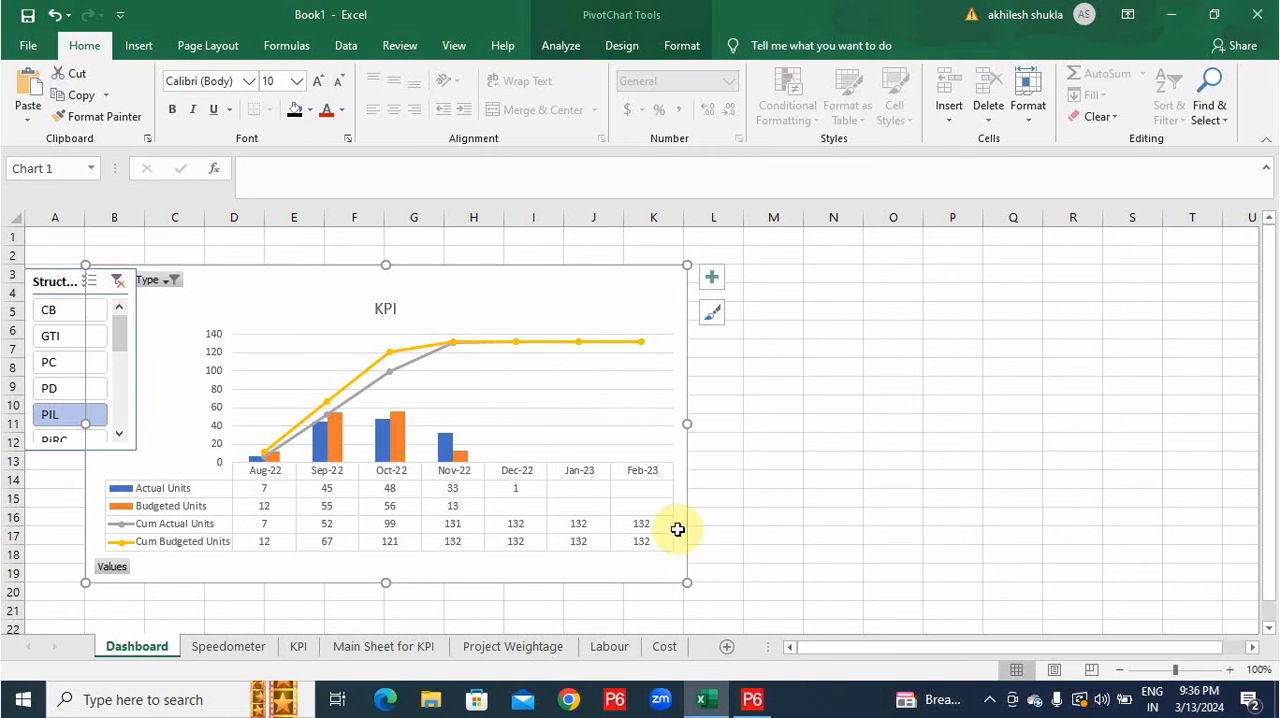
Add Resource ID Name to the legend series of the KPI sheet's PivotChart, and set the Dashboard's Structure Type slicer to PC.
{"action": "left_click", "coordinate": [308, 650]}
{"action": "right_click", "coordinate": [900, 565]}
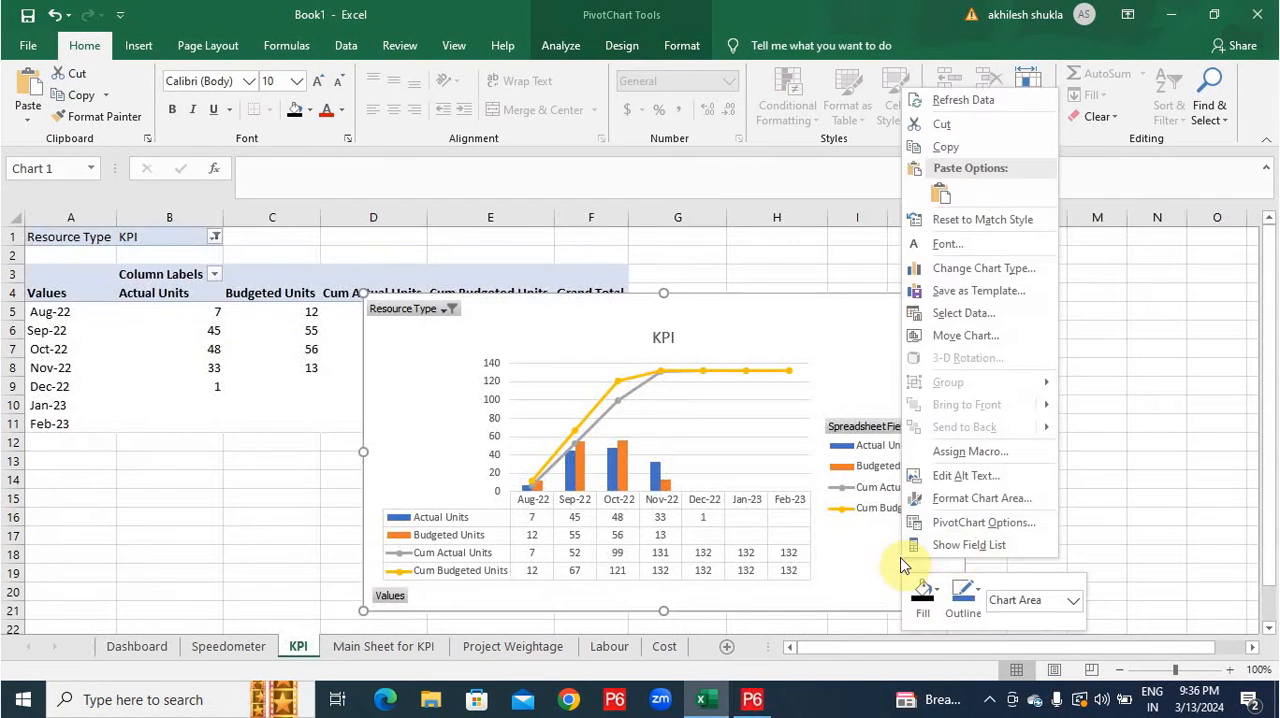
{"action": "left_click", "coordinate": [945, 544]}
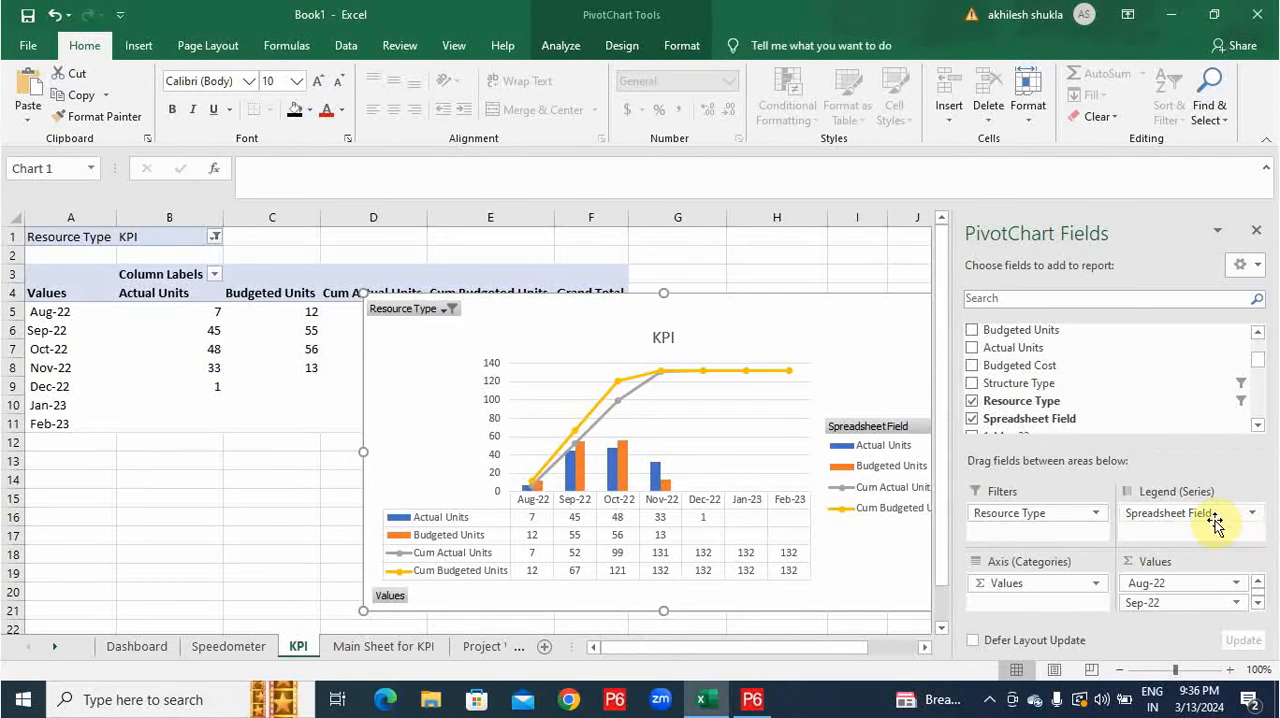
{"action": "scroll", "coordinate": [1094, 383], "scroll_direction": "up", "scroll_amount": 3}
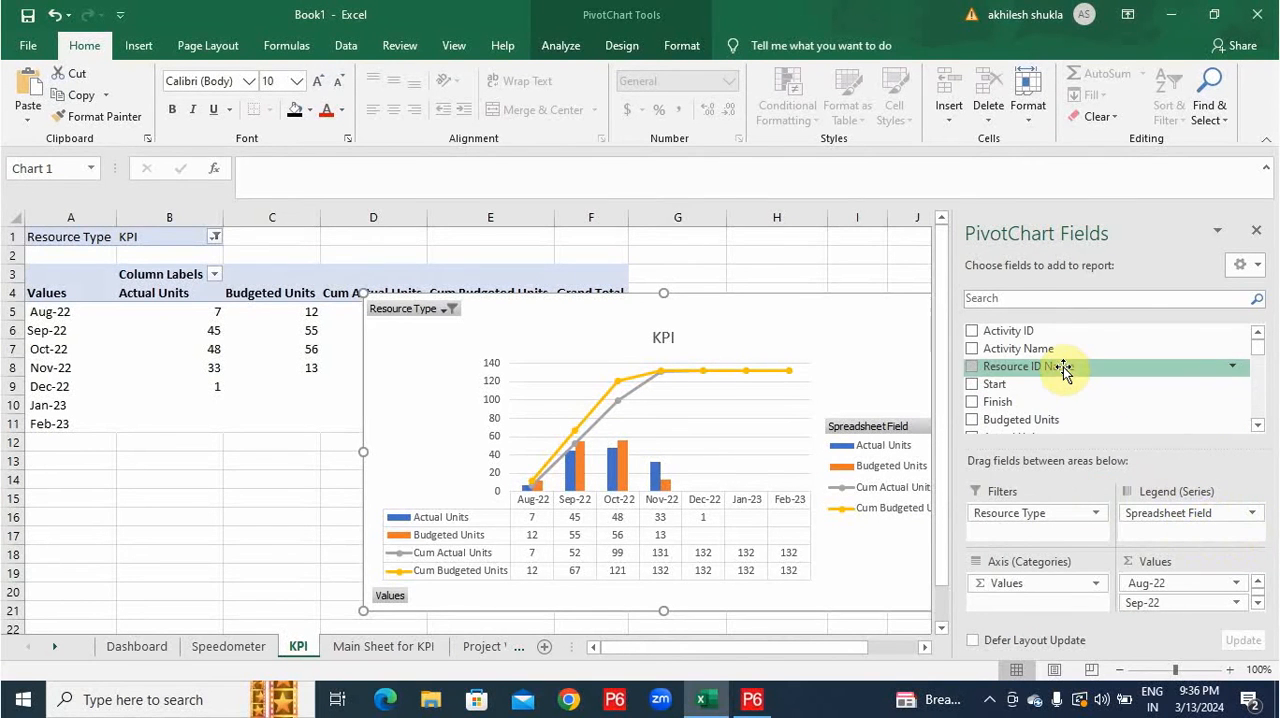
{"action": "left_click_drag", "start_coordinate": [1062, 367], "coordinate": [1175, 530]}
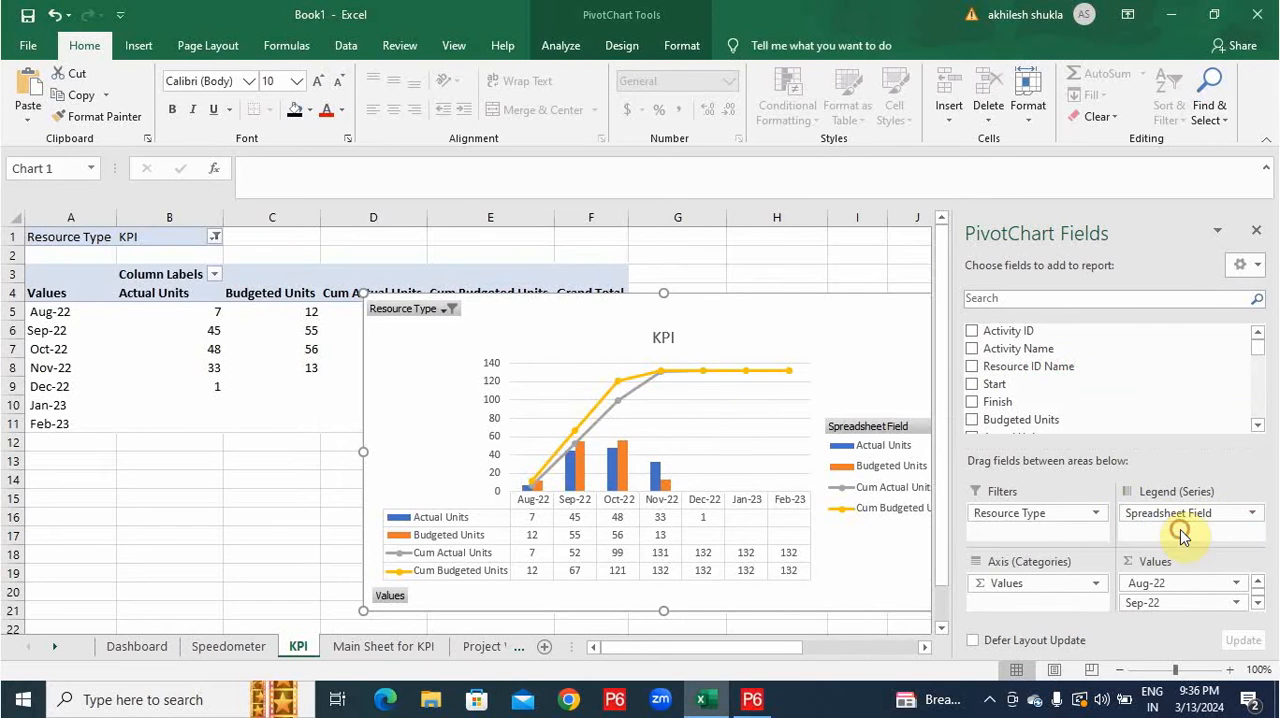
{"action": "left_click", "coordinate": [137, 647]}
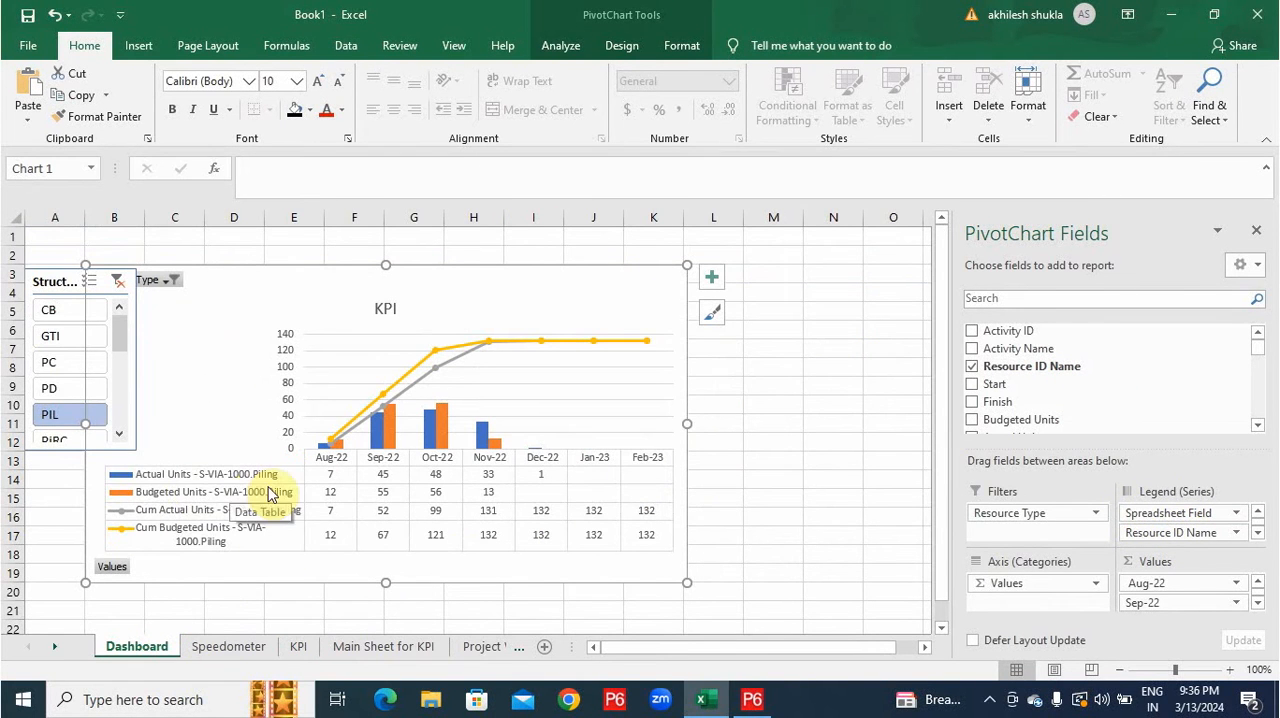
{"action": "left_click", "coordinate": [55, 375]}
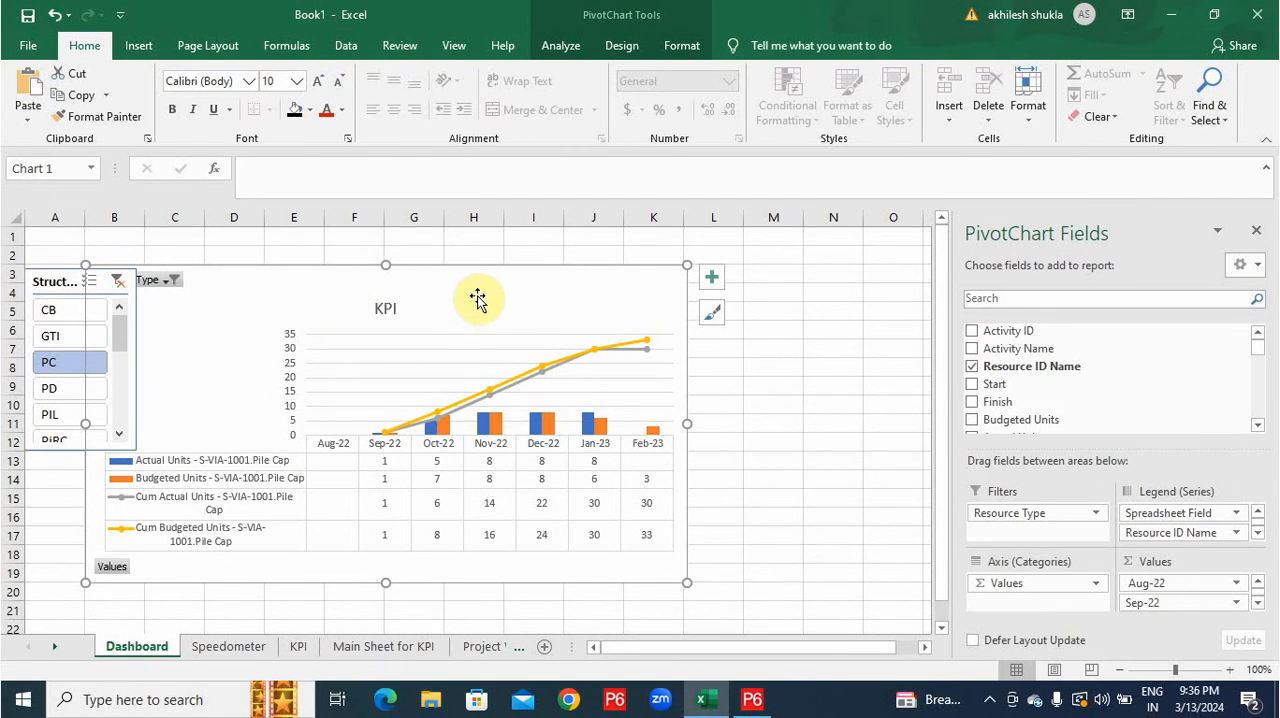
Insert a new PivotChart on a new worksheet from the Main Sheet for KPI data.
{"action": "left_click", "coordinate": [416, 646]}
{"action": "left_click", "coordinate": [138, 45]}
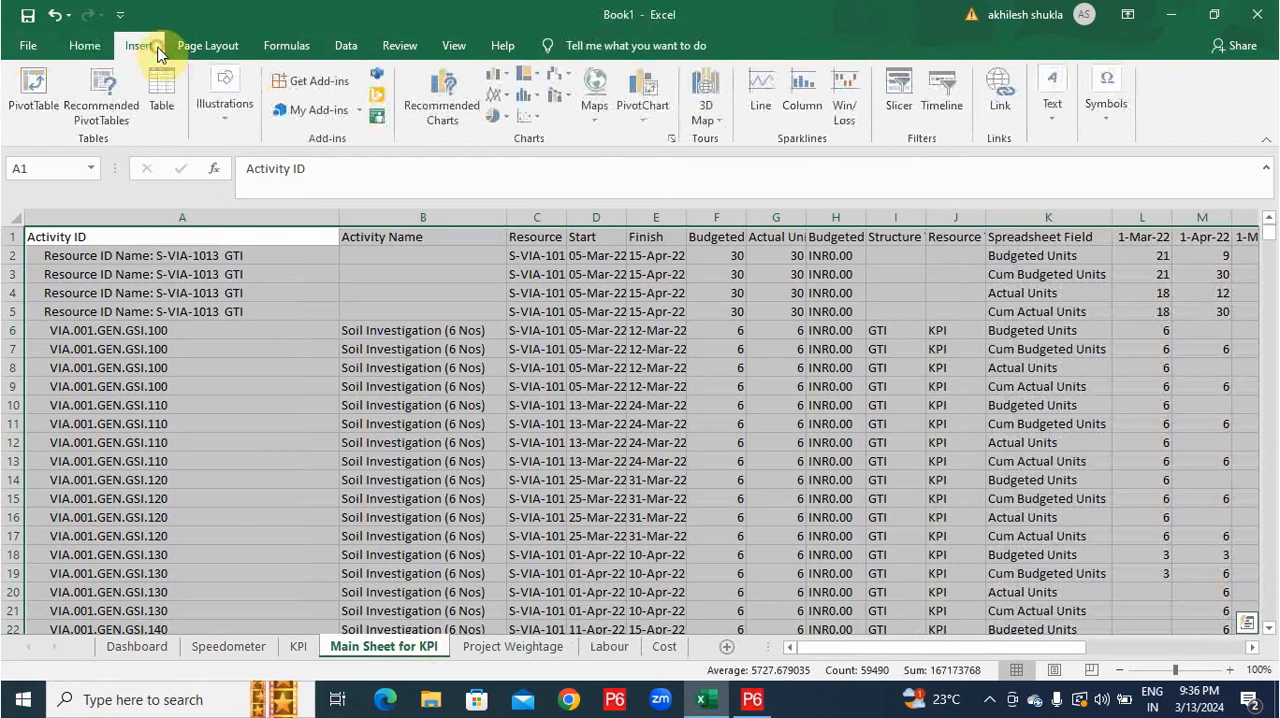
{"action": "left_click", "coordinate": [638, 112]}
{"action": "left_click", "coordinate": [1051, 578]}
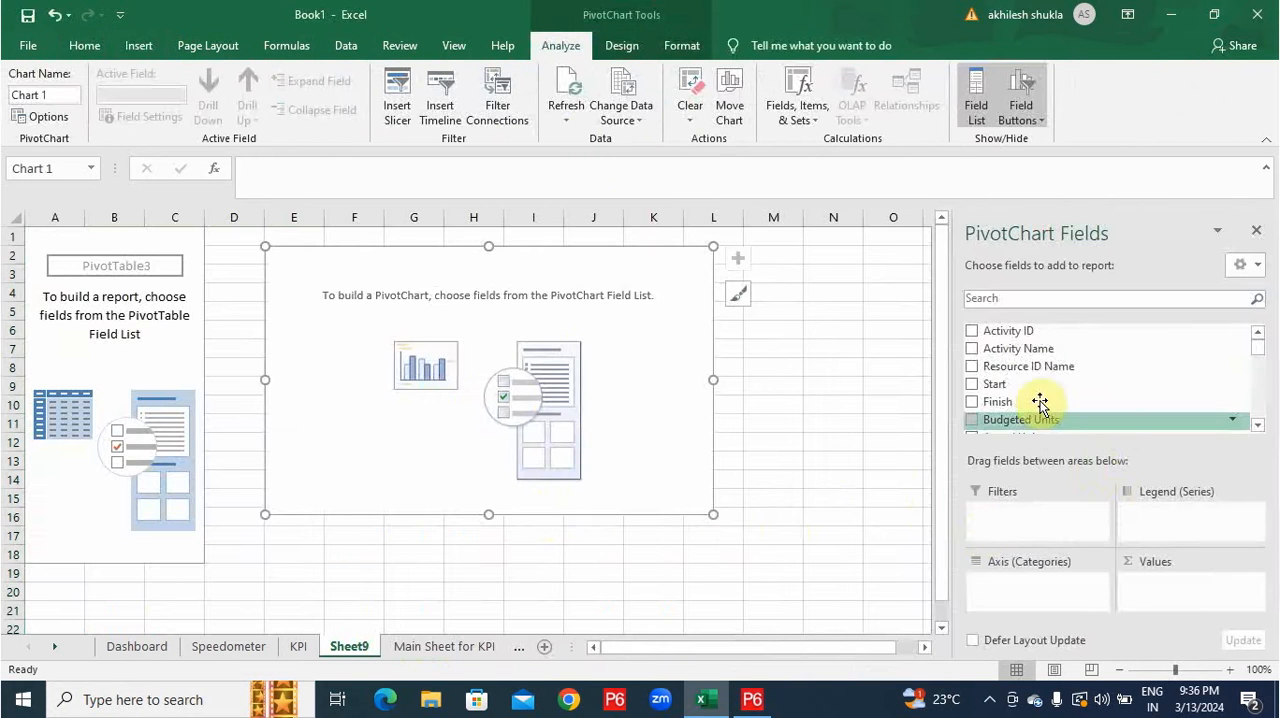
Add Resource Type as a filter set to Concrete, and place Spreadsheet Field in the new PivotTable's rows.
{"action": "scroll", "coordinate": [1043, 412], "scroll_direction": "down", "scroll_amount": 2}
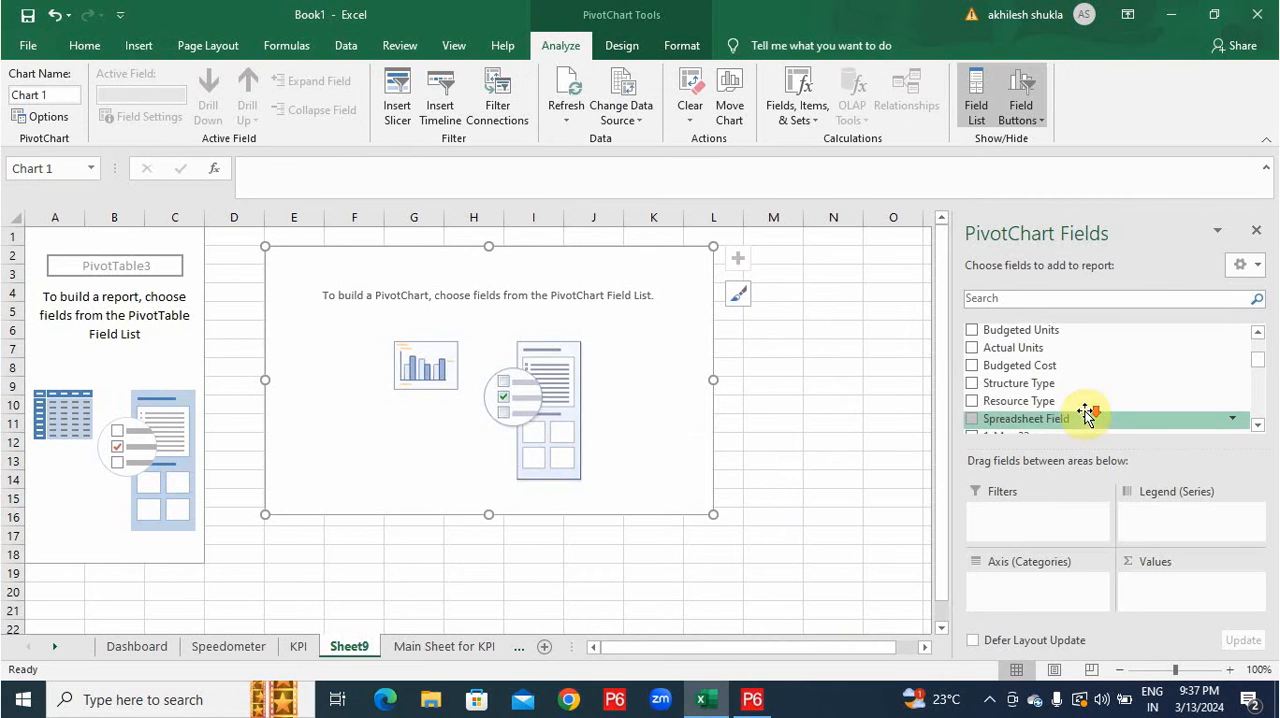
{"action": "left_click_drag", "start_coordinate": [1049, 401], "coordinate": [1040, 515]}
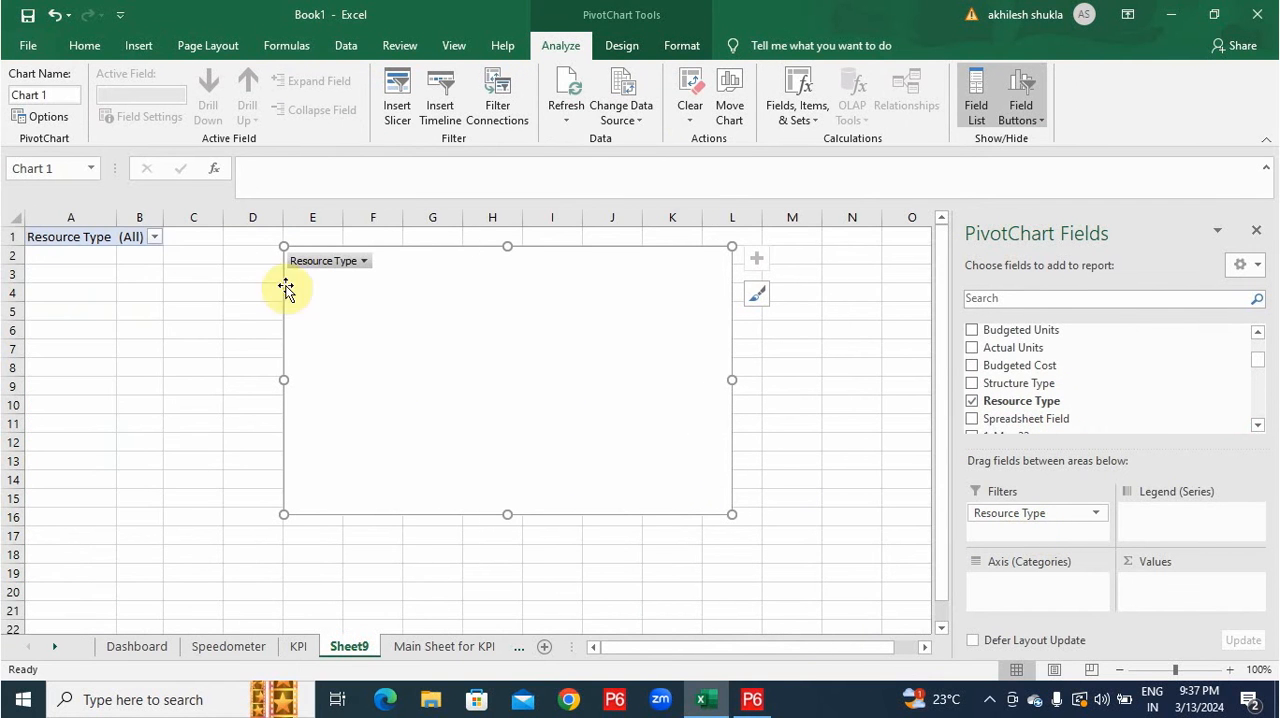
{"action": "left_click", "coordinate": [156, 237]}
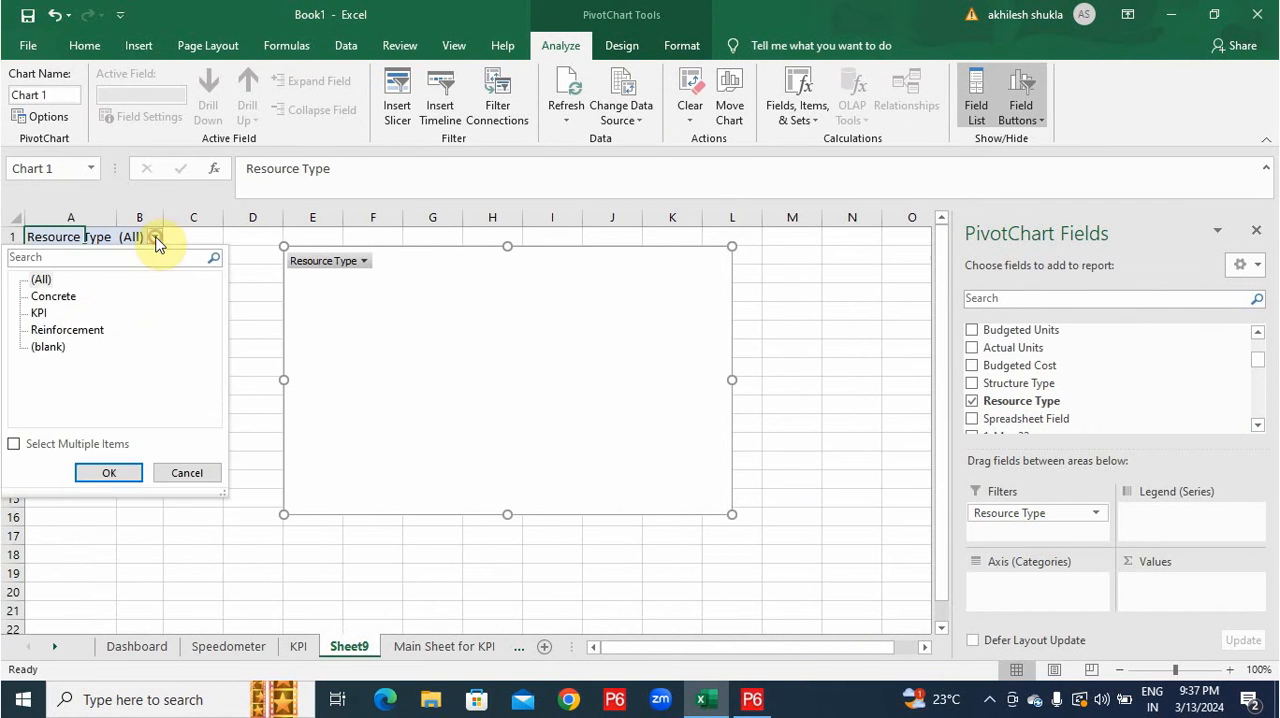
{"action": "left_click", "coordinate": [63, 300]}
{"action": "left_click", "coordinate": [106, 472]}
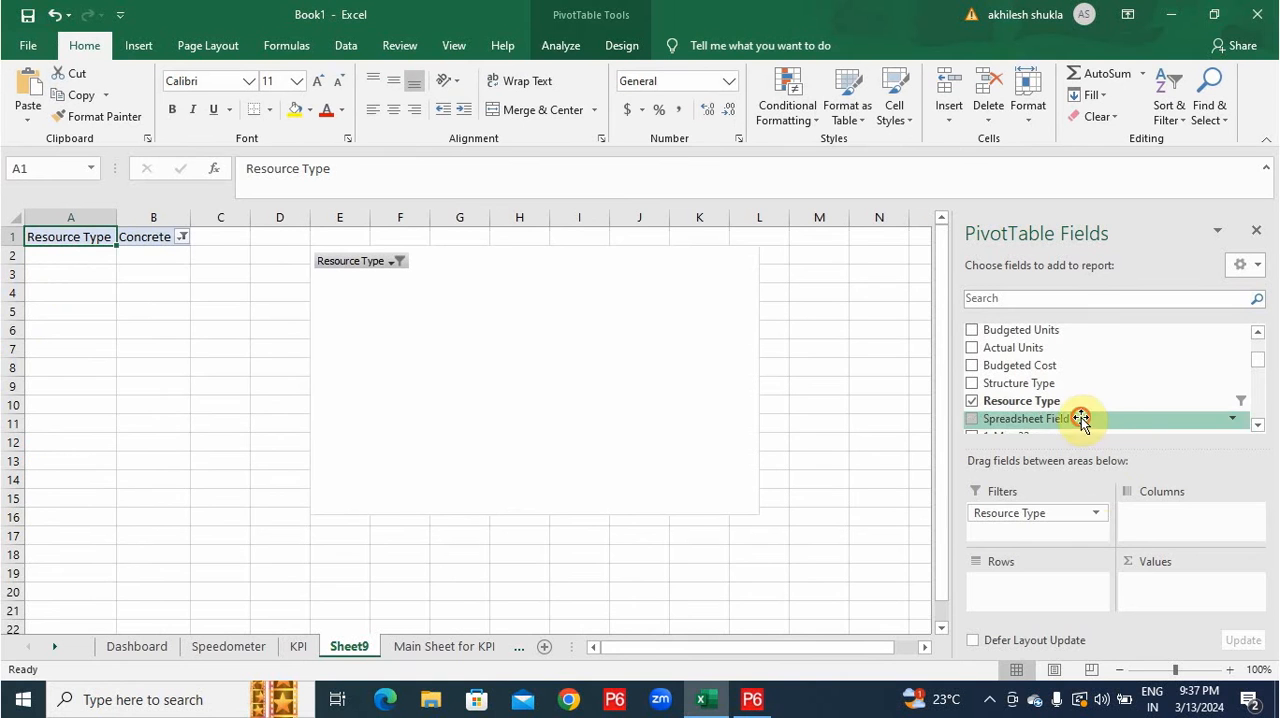
{"action": "left_click_drag", "start_coordinate": [1080, 420], "coordinate": [1044, 588]}
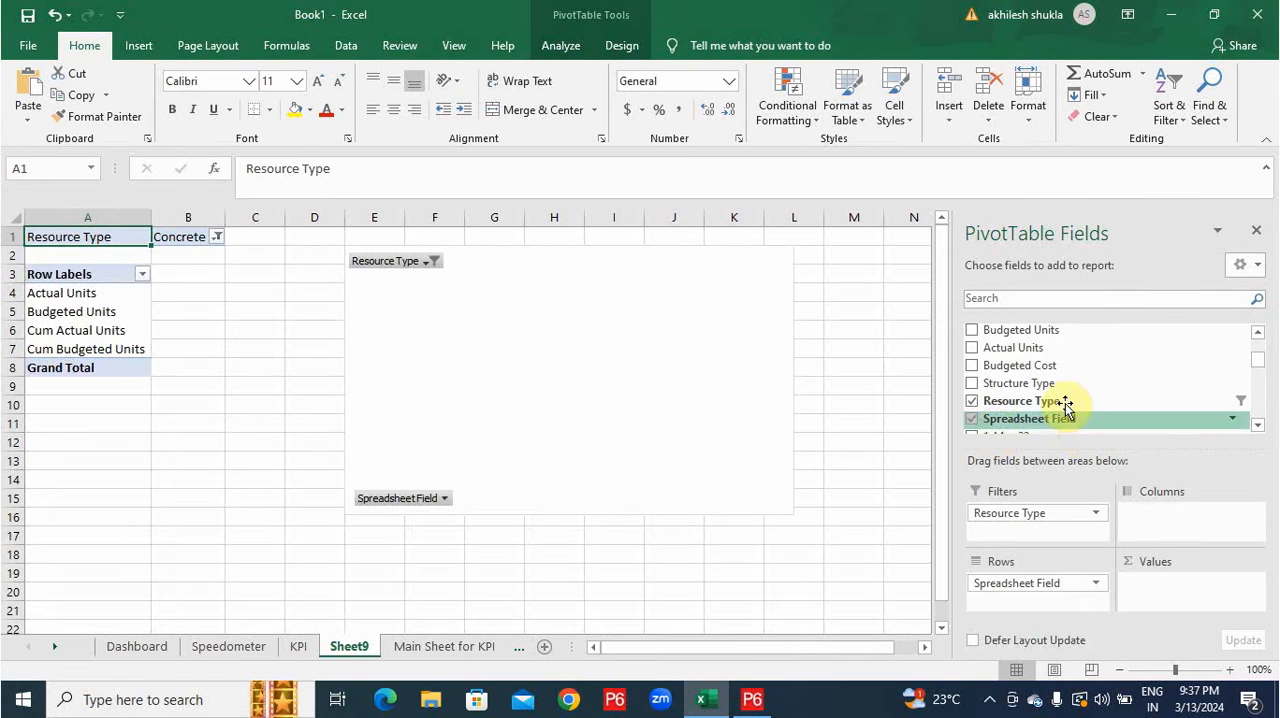
Add the monthly fields 1-Aug-22 through 1-Feb-23 to the values of the Concrete PivotTable on Sheet9.
{"action": "scroll", "coordinate": [1065, 405], "scroll_direction": "down", "scroll_amount": 3}
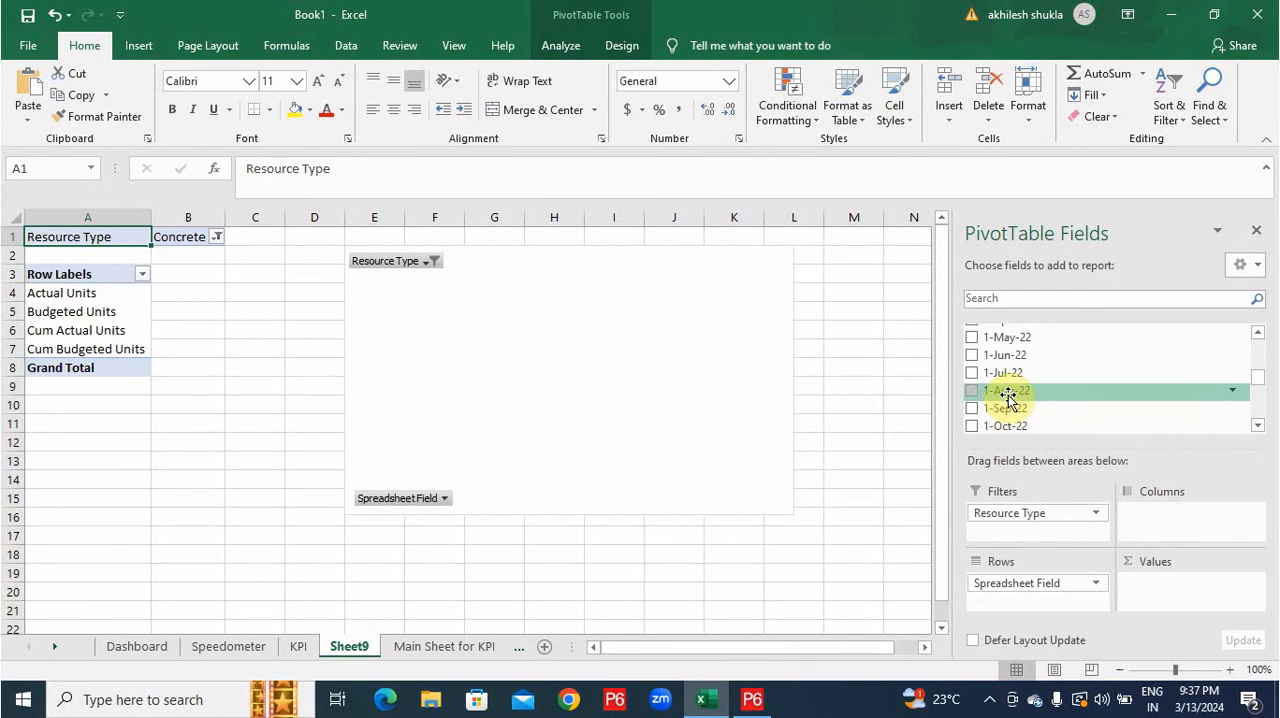
{"action": "left_click_drag", "start_coordinate": [1008, 395], "coordinate": [1166, 590]}
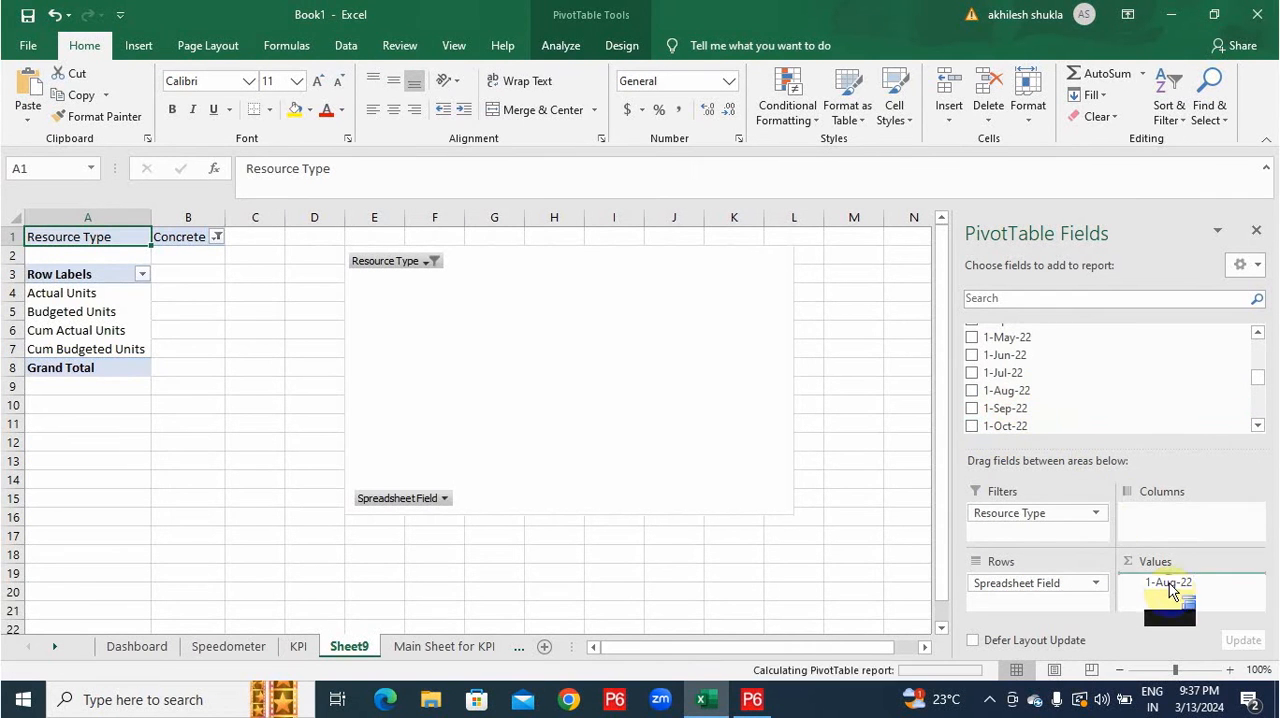
{"action": "left_click", "coordinate": [971, 408]}
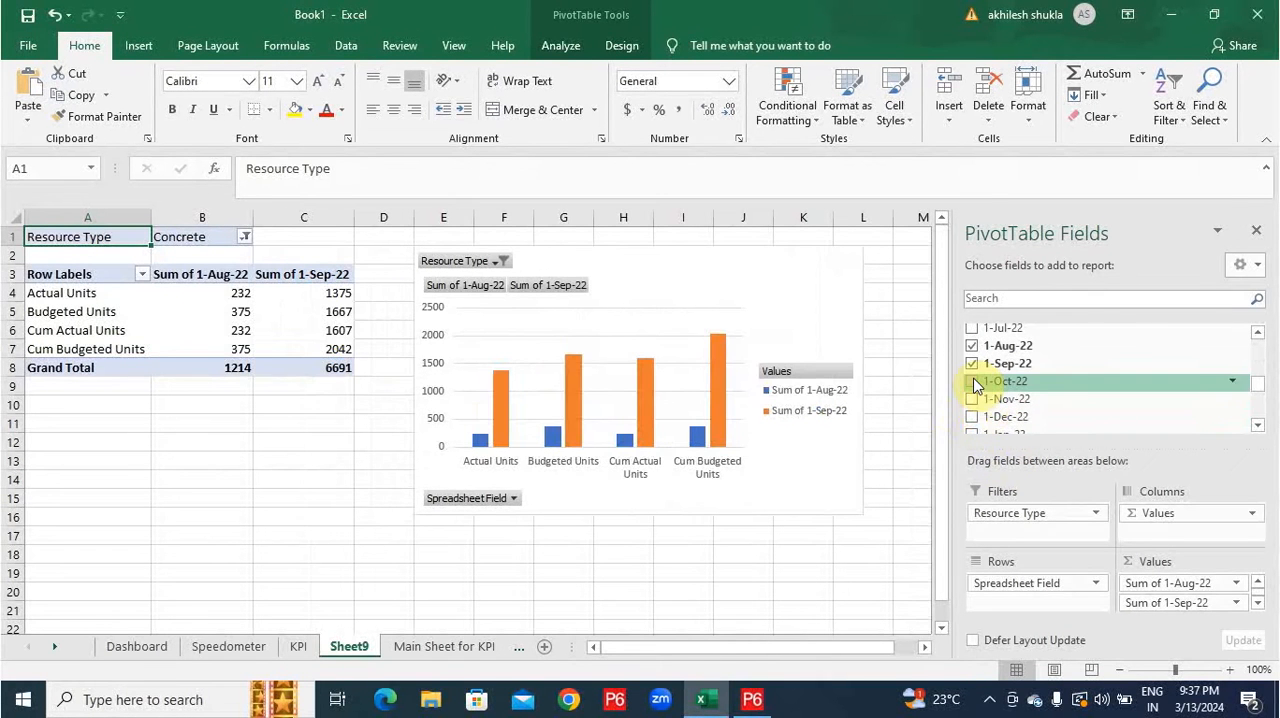
{"action": "left_click", "coordinate": [973, 384]}
{"action": "left_click", "coordinate": [973, 417]}
{"action": "scroll", "coordinate": [975, 417], "scroll_direction": "down", "scroll_amount": 1}
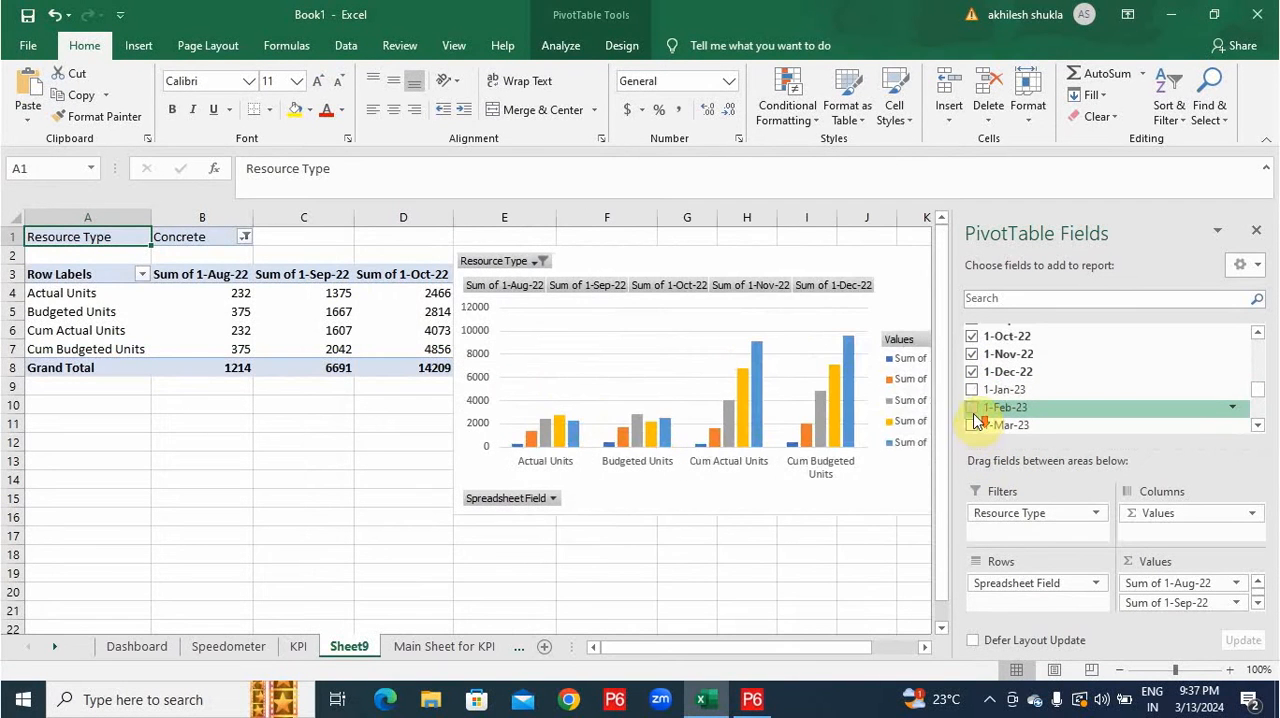
{"action": "left_click", "coordinate": [972, 389]}
{"action": "left_click", "coordinate": [972, 407]}
Switch the rows and columns of the Sheet9 PivotChart's data so the months form the category axis.
{"action": "right_click", "coordinate": [760, 343]}
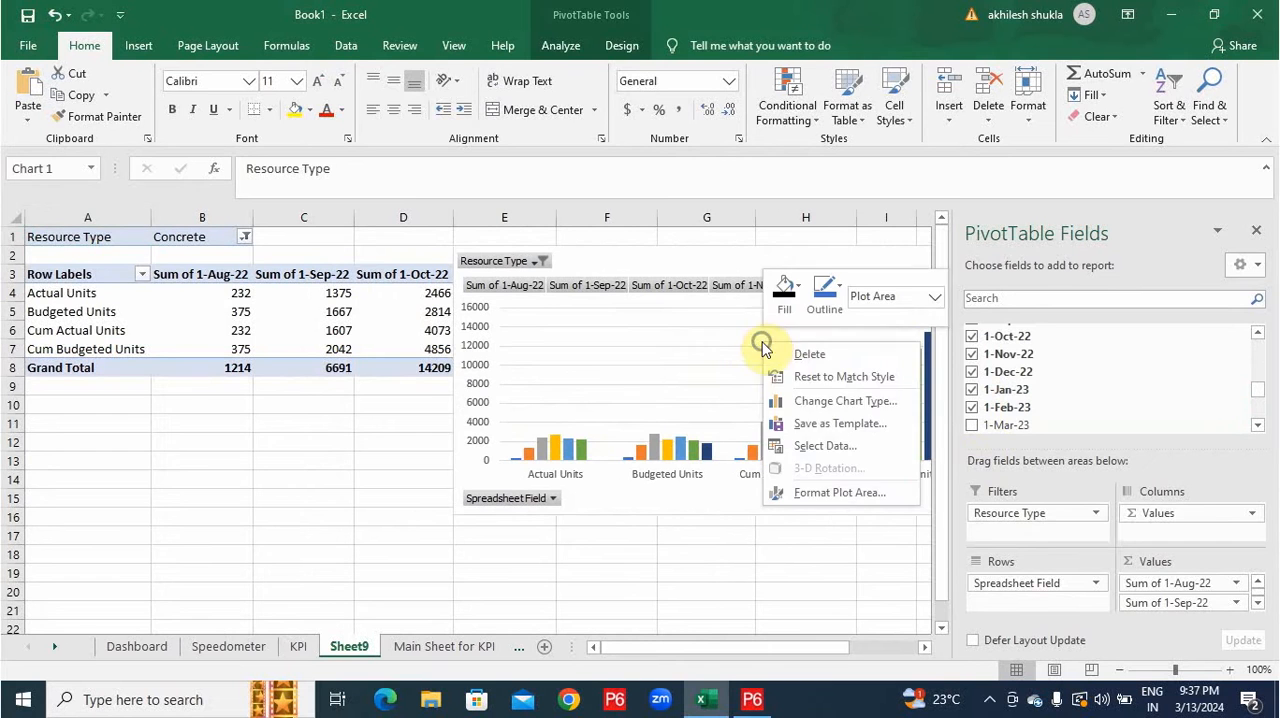
{"action": "left_click", "coordinate": [815, 448]}
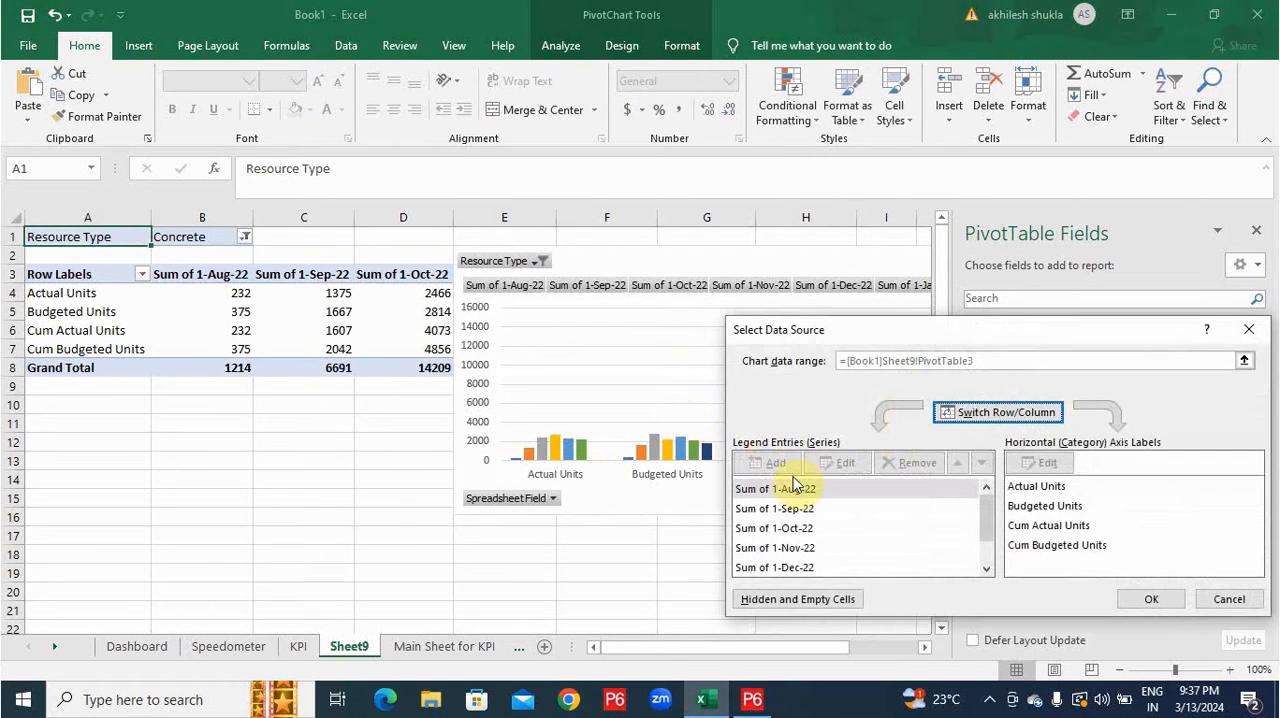
{"action": "left_click", "coordinate": [976, 414]}
{"action": "left_click", "coordinate": [1151, 599]}
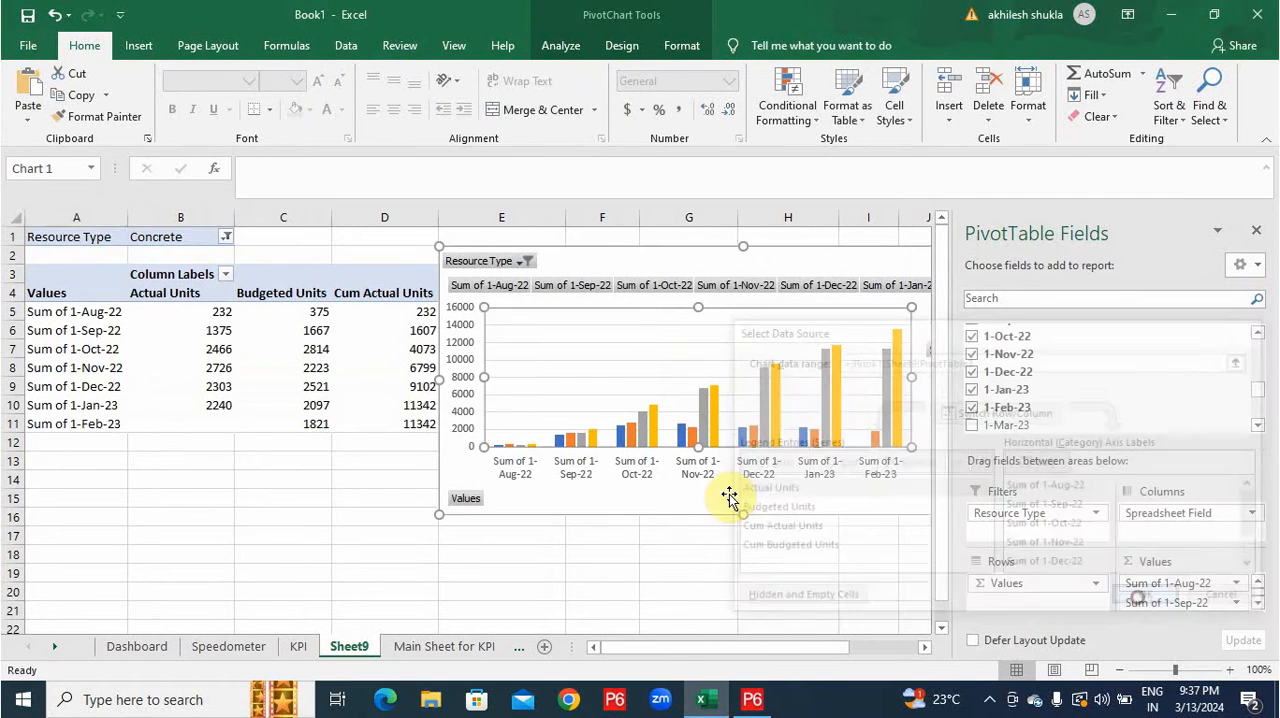
Strip the texts "Sum of" and "1-" from the month labels in A5:A11 by replacing them with nothing.
{"action": "left_click", "coordinate": [83, 312]}
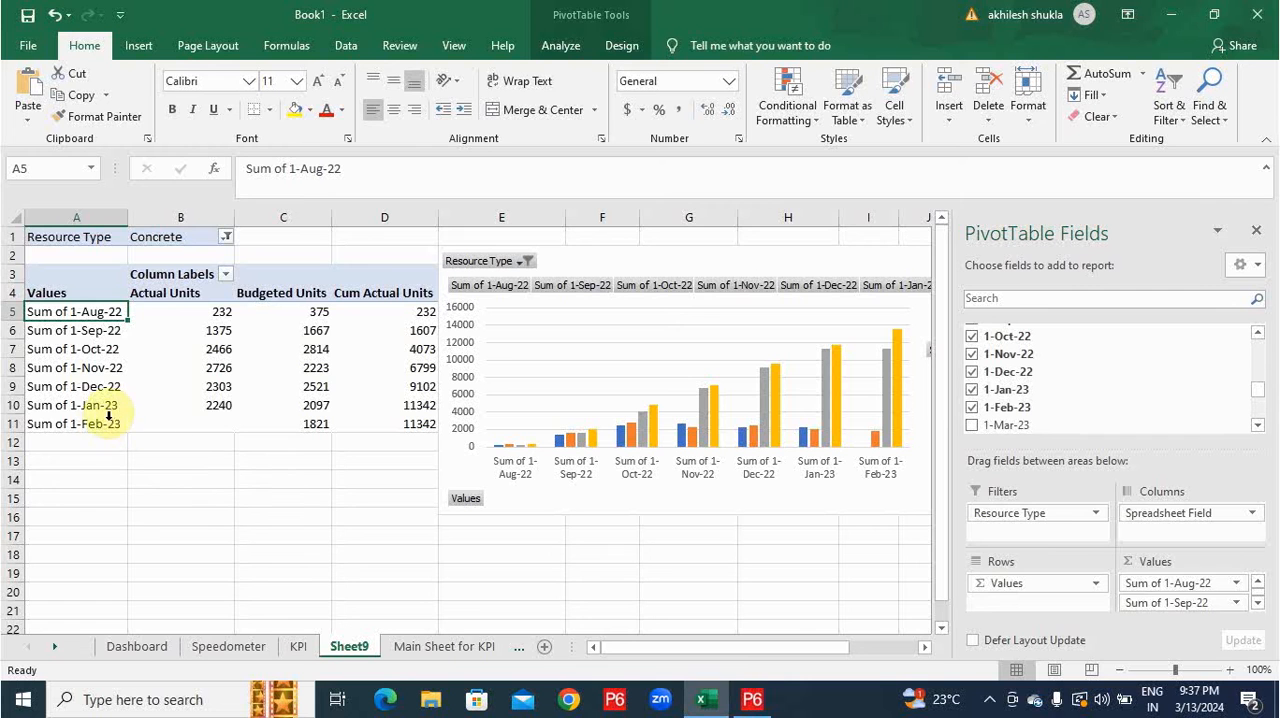
{"action": "left_click", "coordinate": [101, 426], "text": "shift"}
{"action": "key", "text": "ctrl+f"}
{"action": "left_click", "coordinate": [586, 340]}
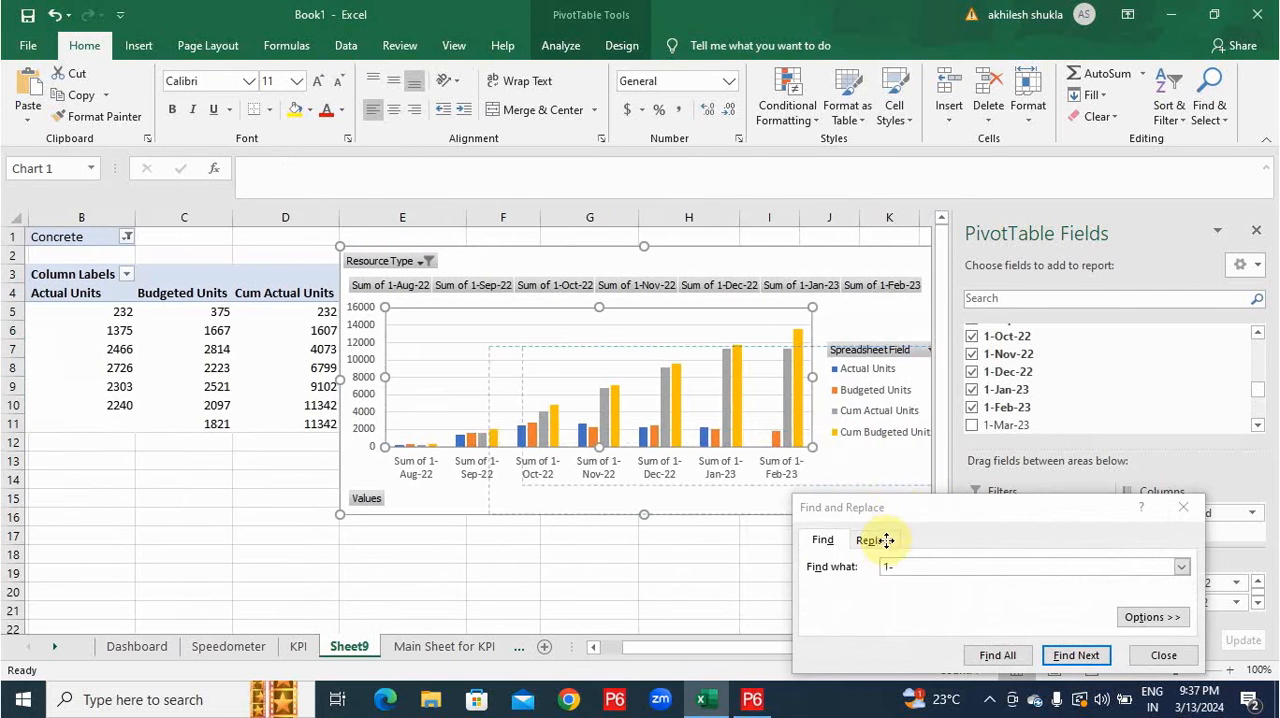
{"action": "left_click", "coordinate": [886, 548]}
{"action": "type", "text": "Sum of"}
{"action": "left_click", "coordinate": [832, 655]}
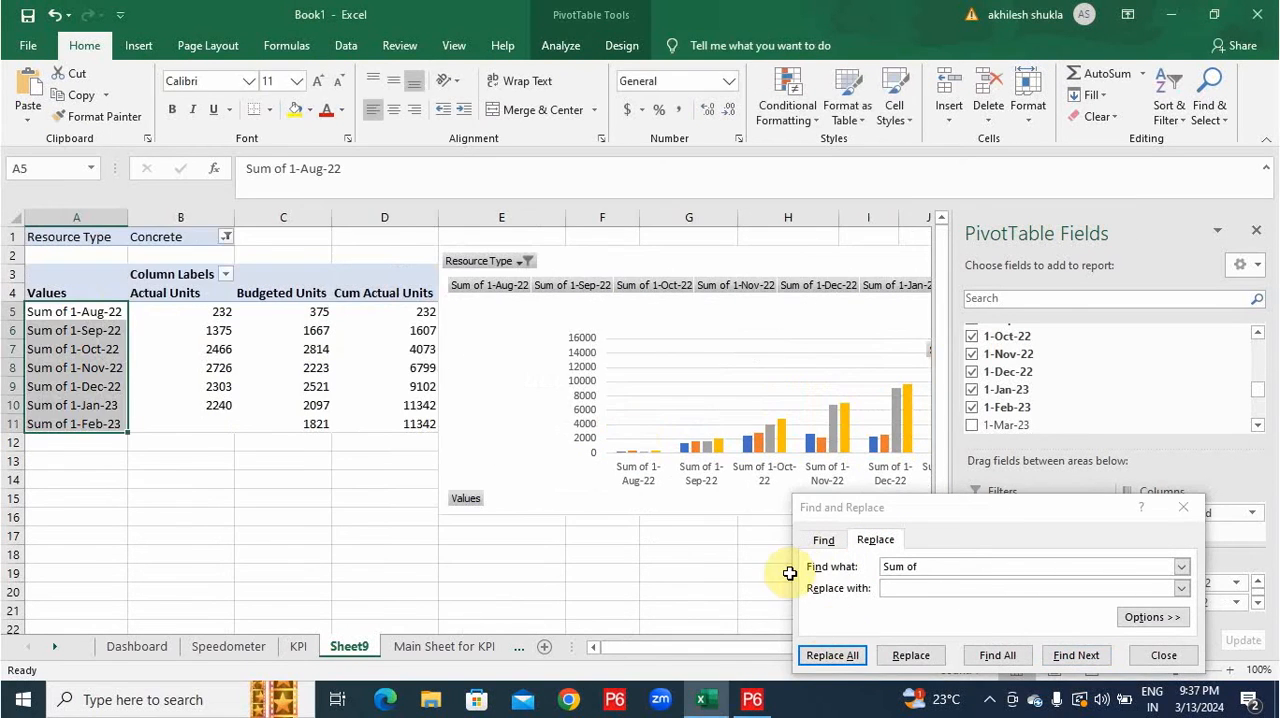
{"action": "left_click", "coordinate": [832, 655]}
{"action": "left_click", "coordinate": [645, 402]}
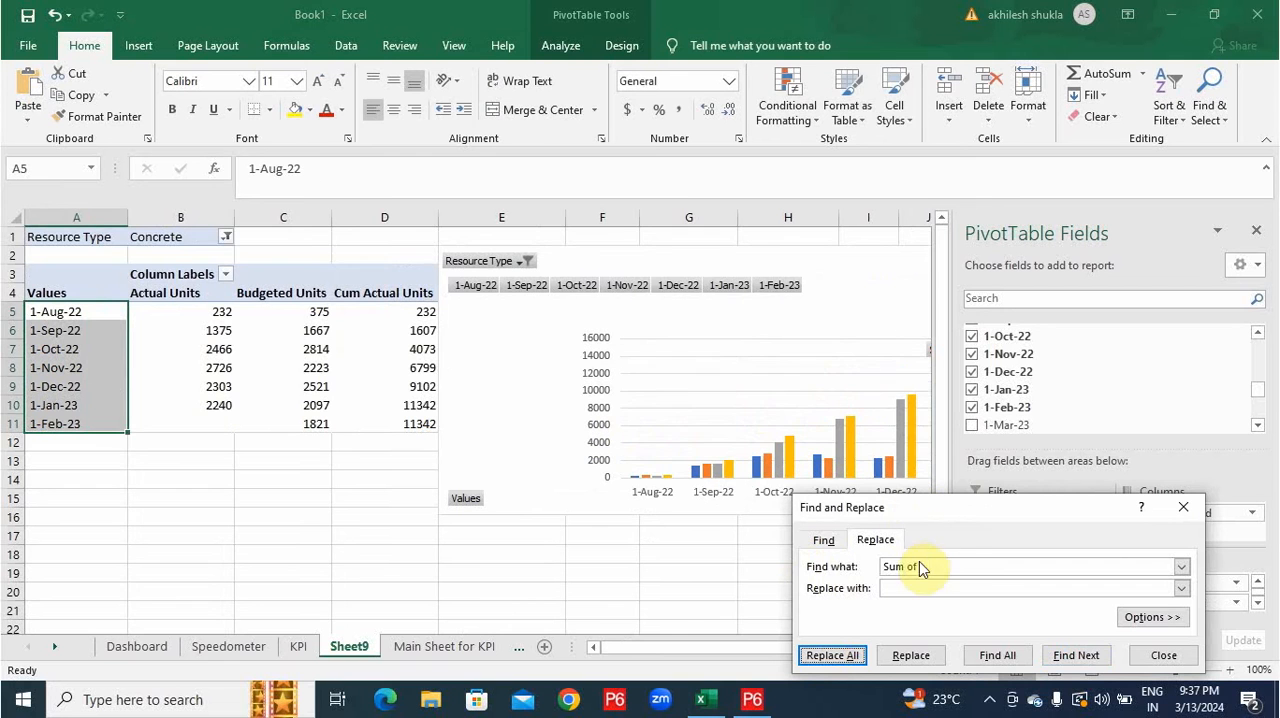
{"action": "left_click", "coordinate": [848, 653]}
Hide all field buttons on the Concrete PivotChart and change it to a Clustered Column - Line combo chart.
{"action": "right_click", "coordinate": [638, 285]}
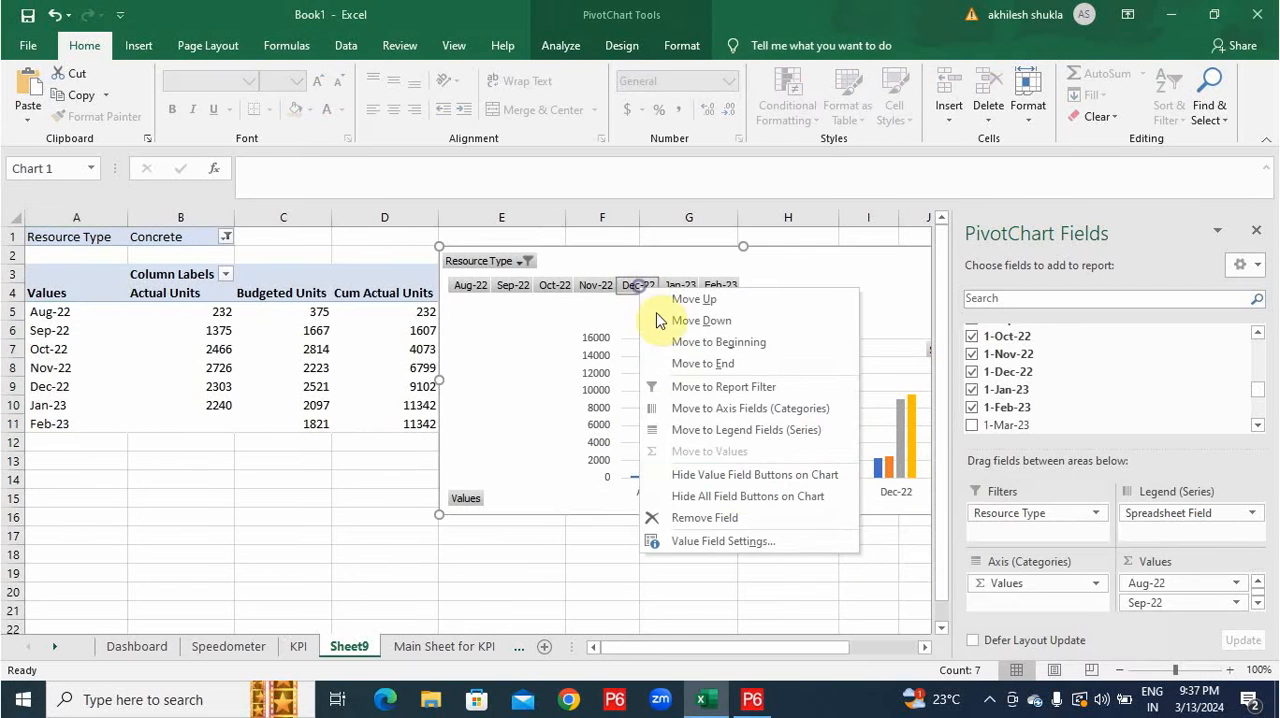
{"action": "left_click", "coordinate": [742, 494]}
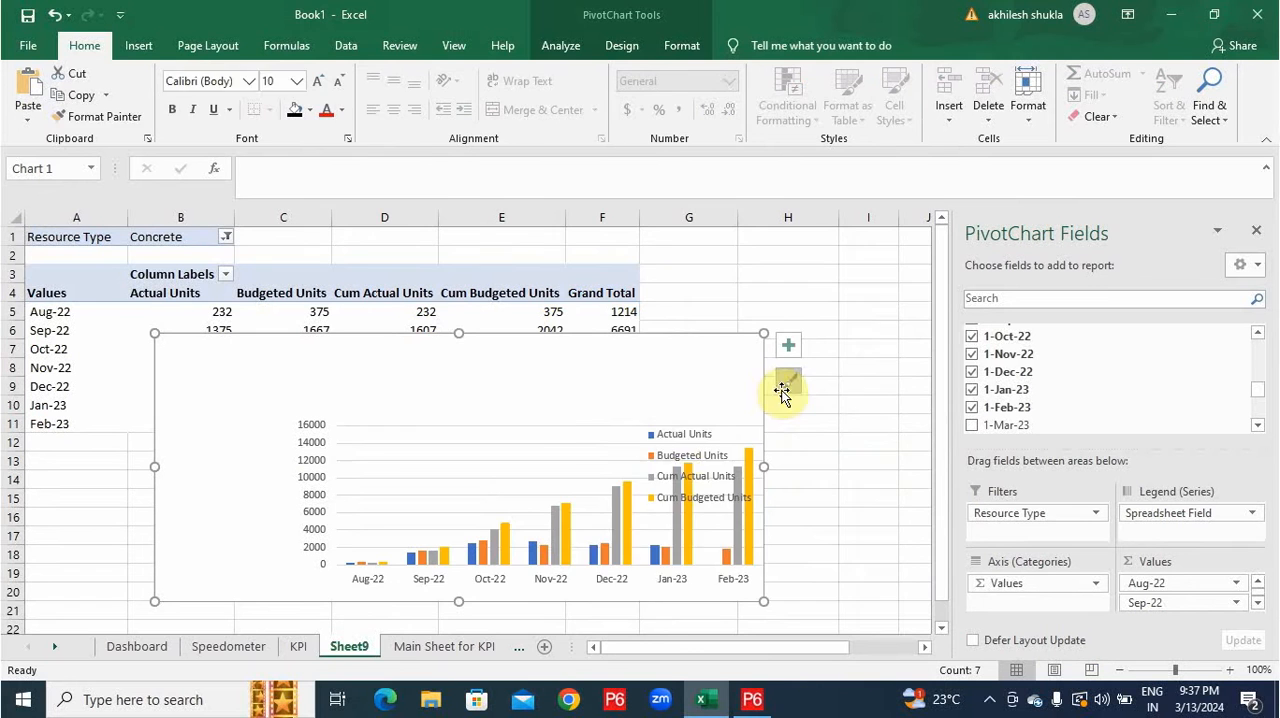
{"action": "right_click", "coordinate": [580, 437]}
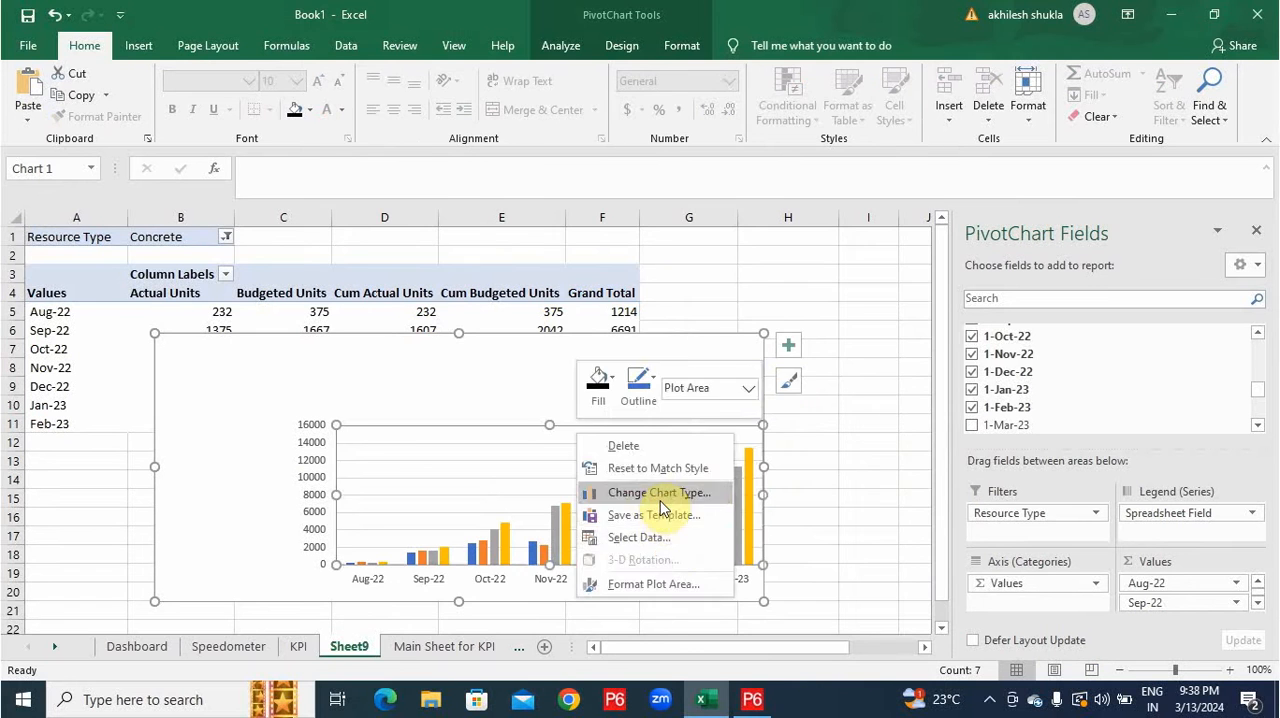
{"action": "left_click", "coordinate": [659, 499]}
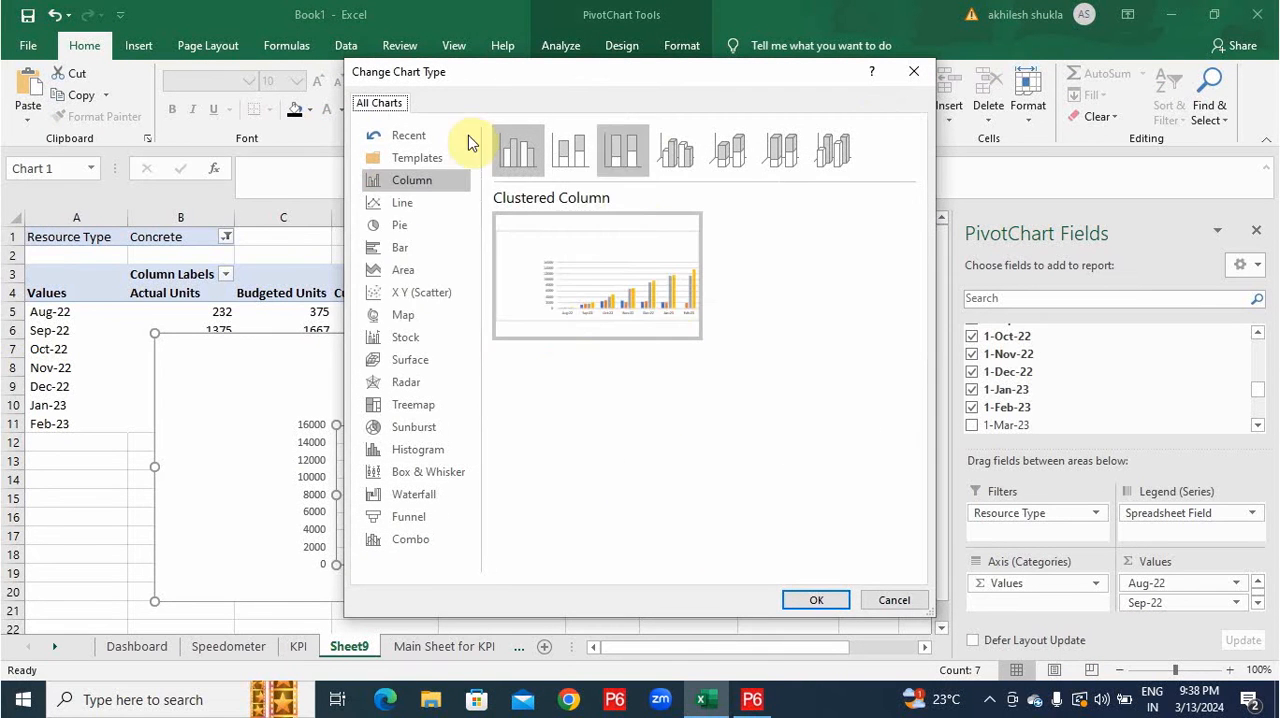
{"action": "left_click", "coordinate": [415, 539]}
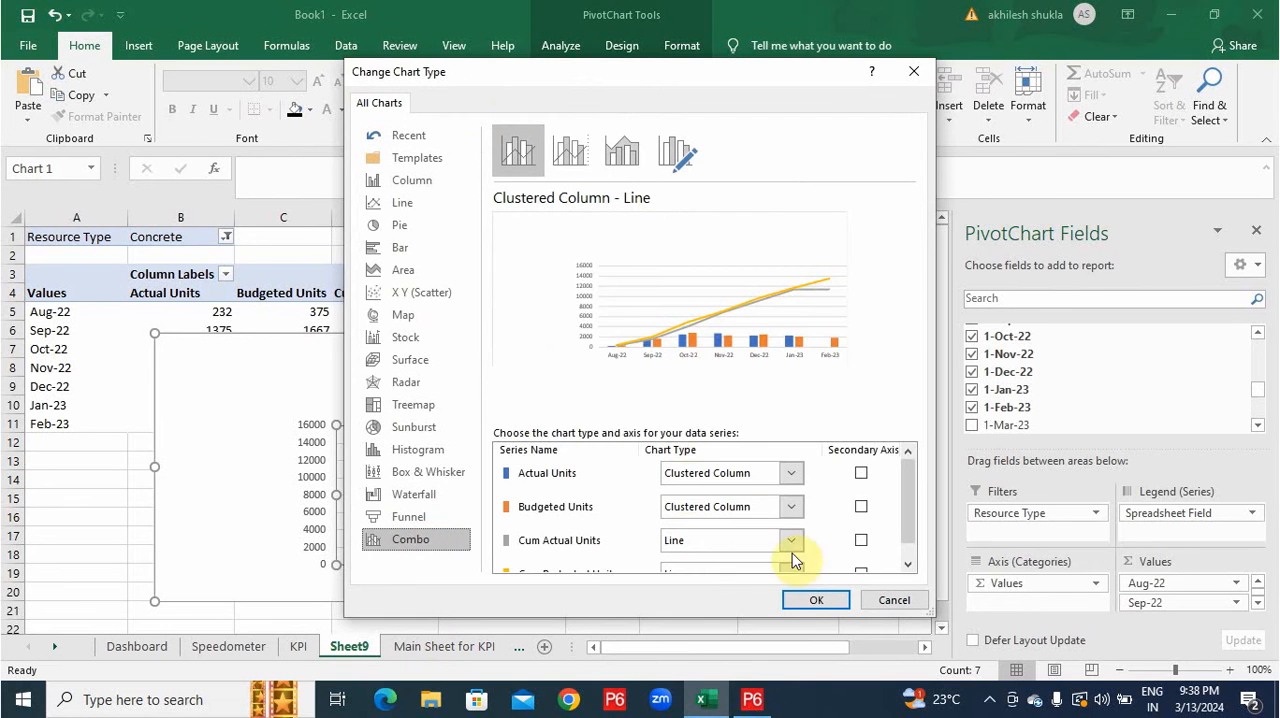
{"action": "scroll", "coordinate": [775, 548], "scroll_direction": "down", "scroll_amount": 1}
{"action": "left_click", "coordinate": [815, 600]}
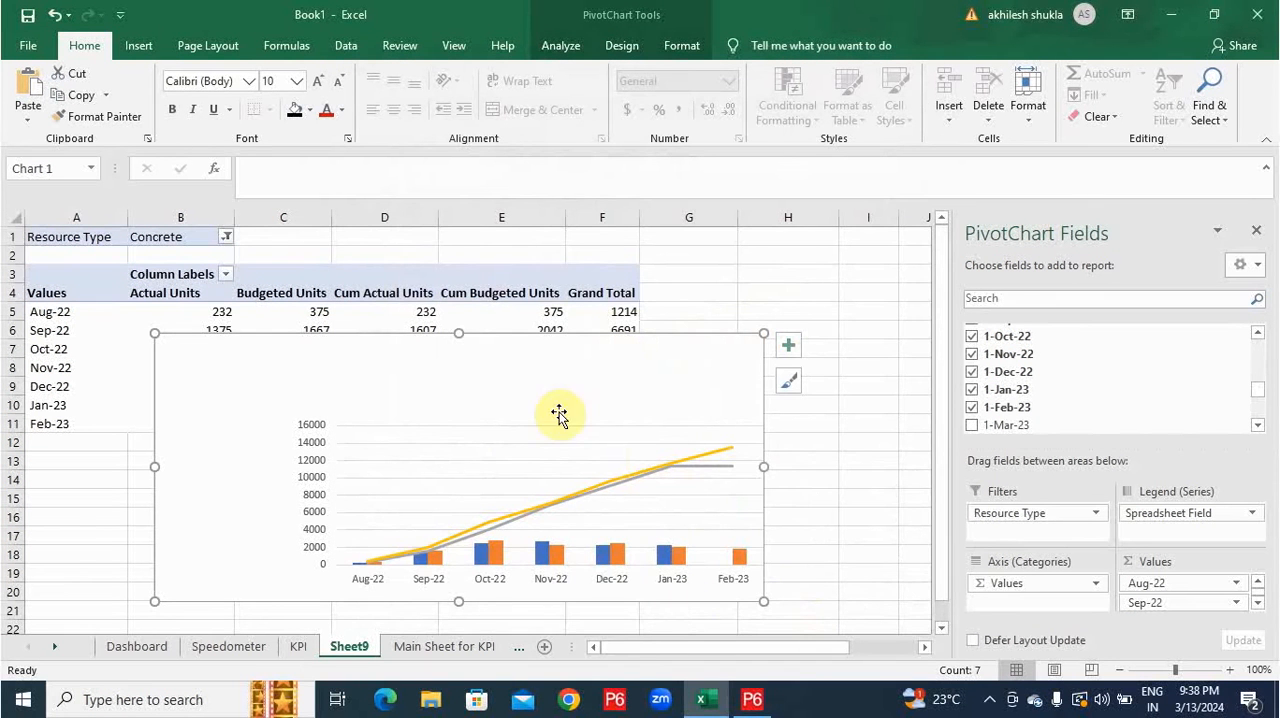
Add a chart title to the PivotChart and link it to the Resource Type filter cell with =Sheet9!$B$1.
{"action": "left_click", "coordinate": [786, 345]}
{"action": "left_click", "coordinate": [836, 405]}
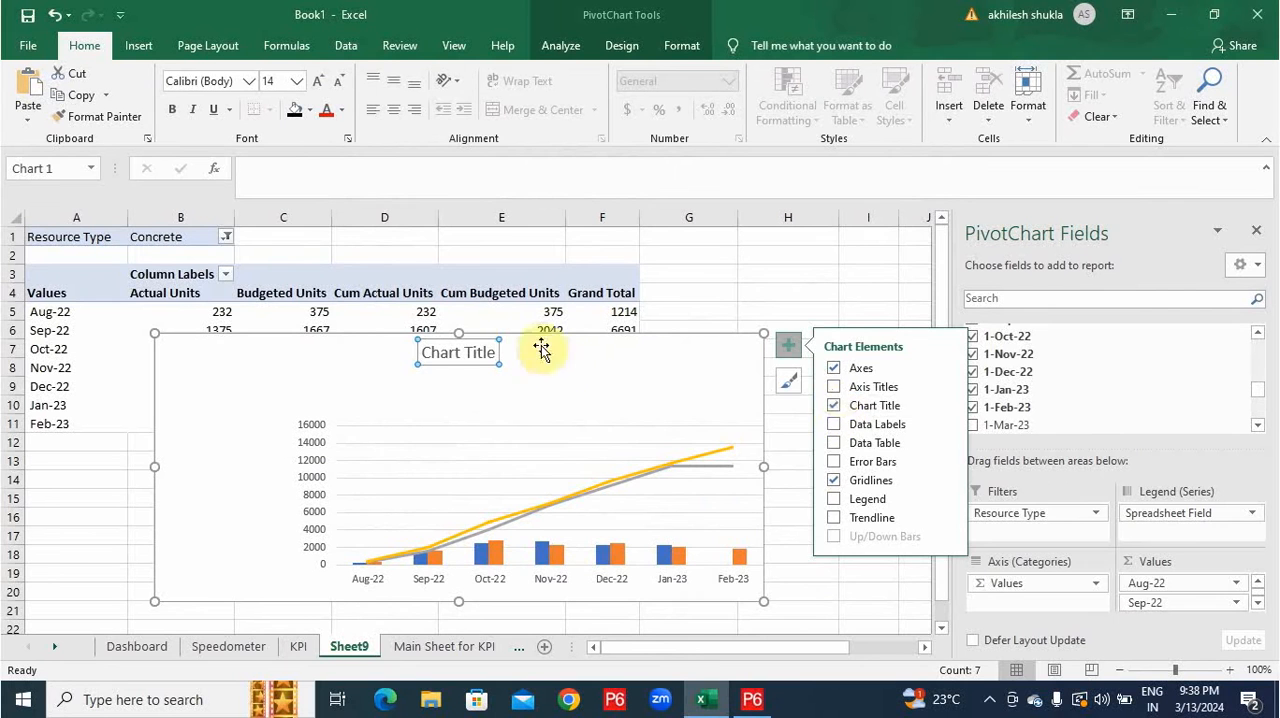
{"action": "left_click", "coordinate": [473, 345]}
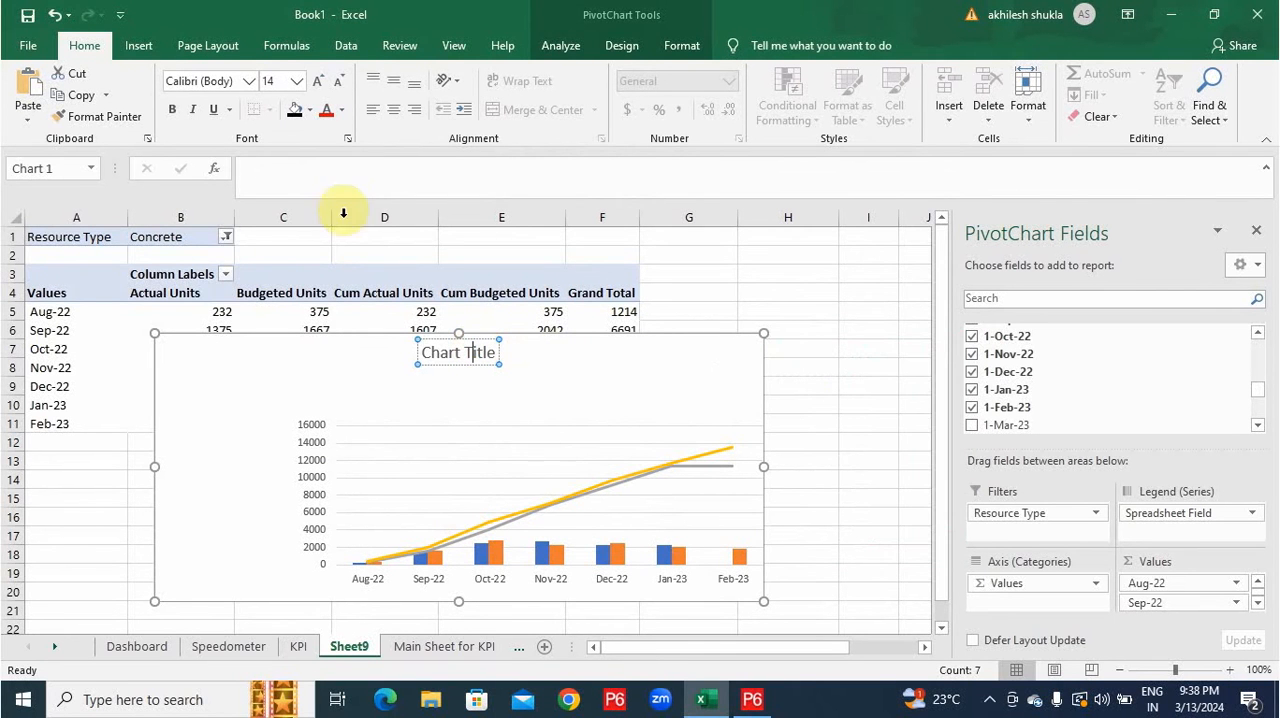
{"action": "left_click", "coordinate": [314, 180]}
{"action": "type", "text": "=Sheet9!$B$1"}
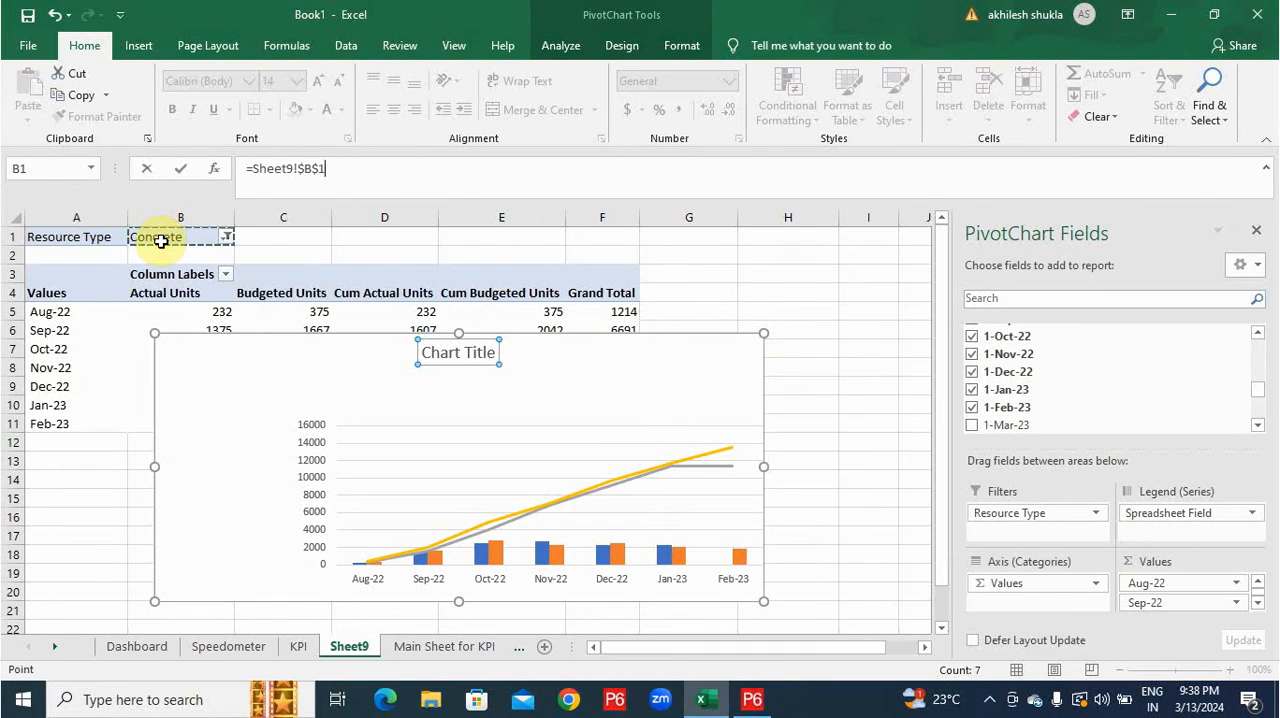
{"action": "key", "text": "Return"}
Paste a copy of Sheet9's Concrete chart onto the Dashboard and place it to the right of the KPI chart.
{"action": "scroll", "coordinate": [1043, 402], "scroll_direction": "up", "scroll_amount": 3}
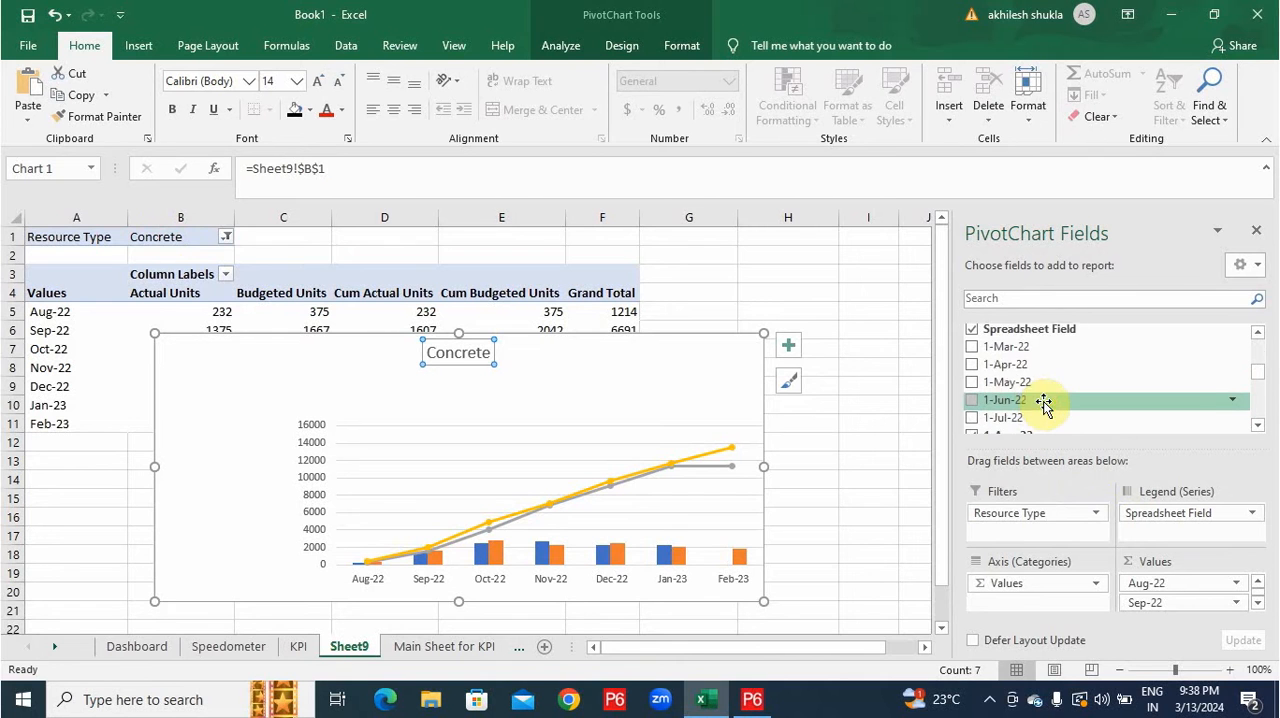
{"action": "scroll", "coordinate": [1043, 402], "scroll_direction": "up", "scroll_amount": 2}
{"action": "scroll", "coordinate": [1057, 392], "scroll_direction": "up", "scroll_amount": 1}
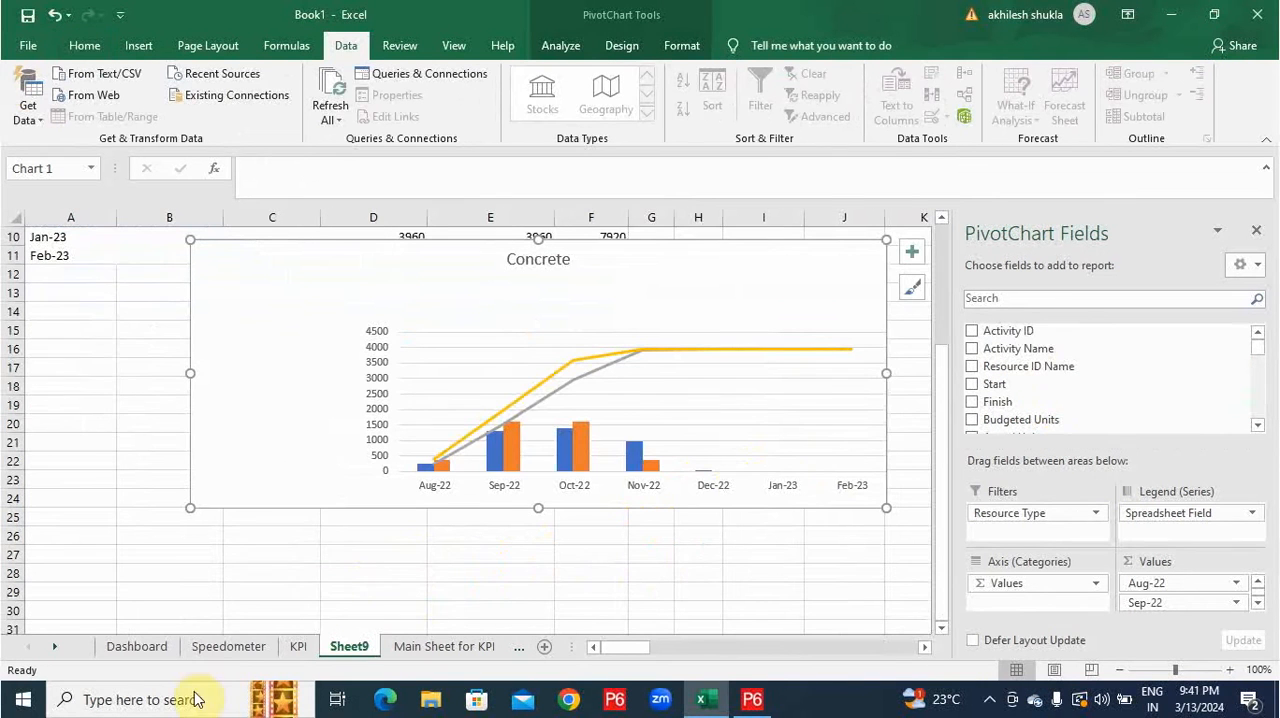
{"action": "scroll", "coordinate": [866, 511], "scroll_direction": "down", "scroll_amount": 1}
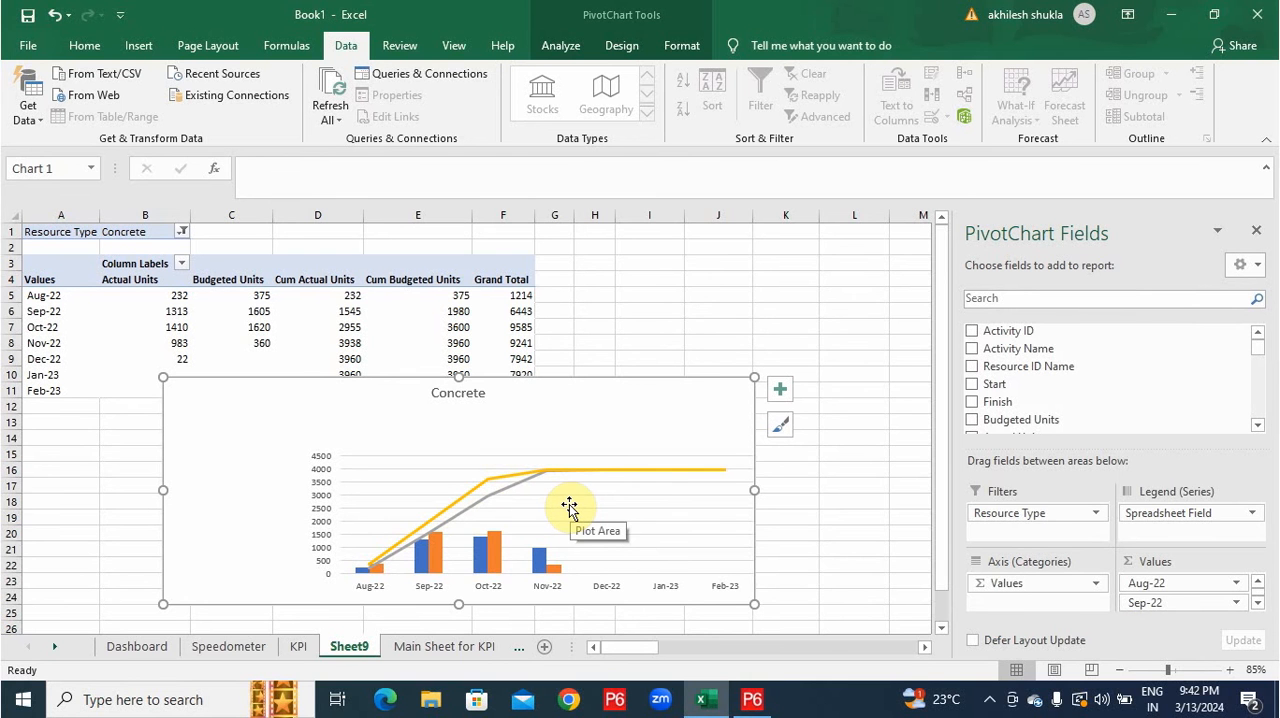
{"action": "left_click", "coordinate": [137, 647]}
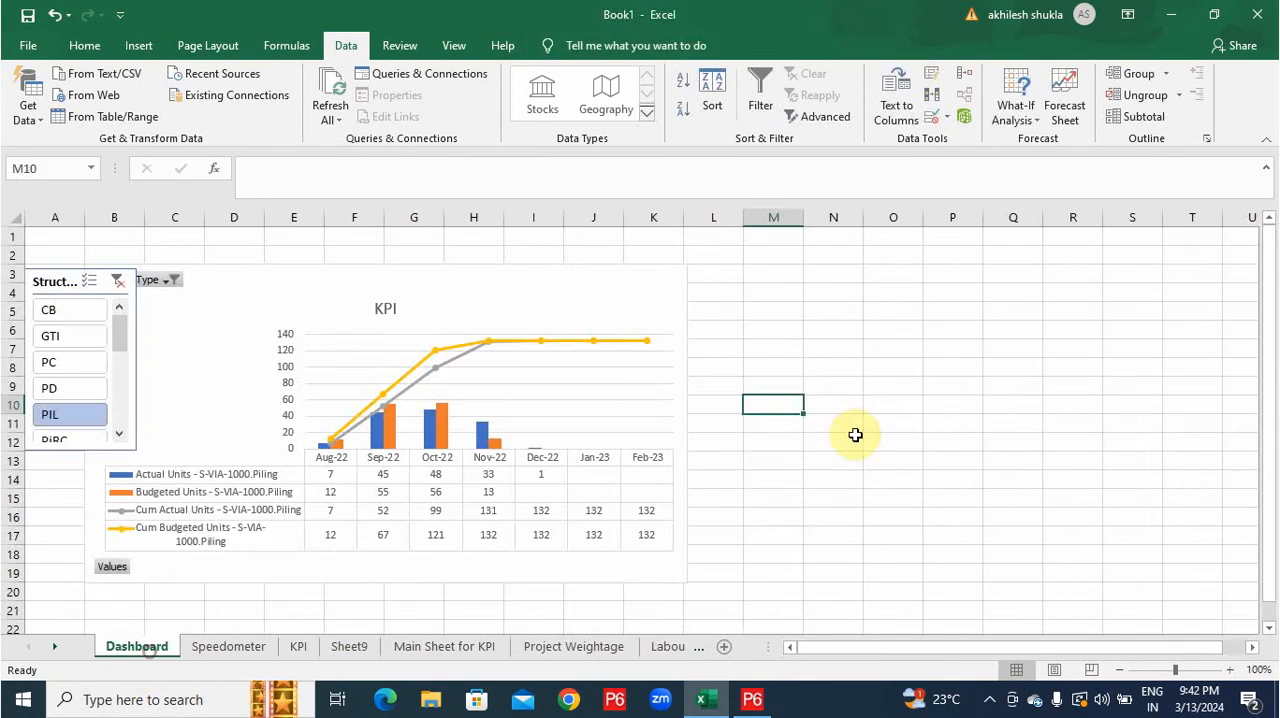
{"action": "left_click", "coordinate": [730, 269]}
{"action": "left_click", "coordinate": [741, 292]}
{"action": "key", "text": "ctrl+v"}
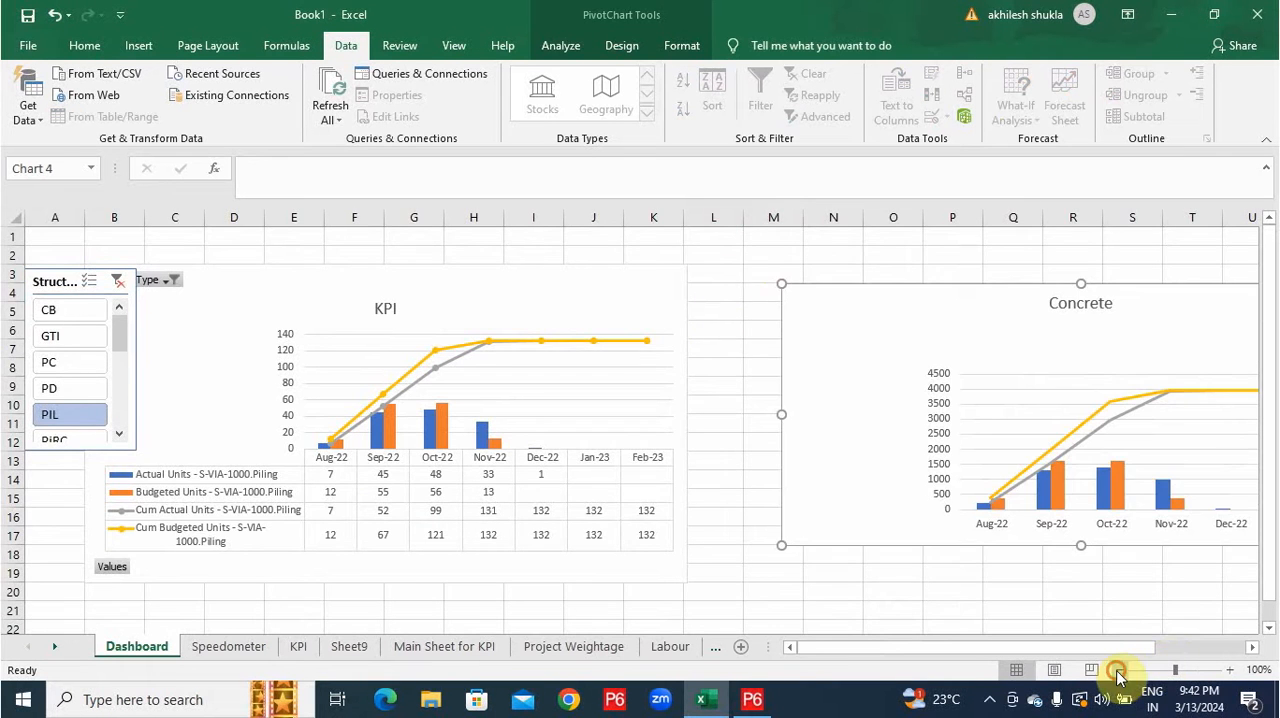
{"action": "left_click", "coordinate": [1119, 670]}
{"action": "left_click_drag", "start_coordinate": [1197, 514], "coordinate": [1020, 484]}
{"action": "left_click_drag", "start_coordinate": [855, 648], "coordinate": [828, 651]}
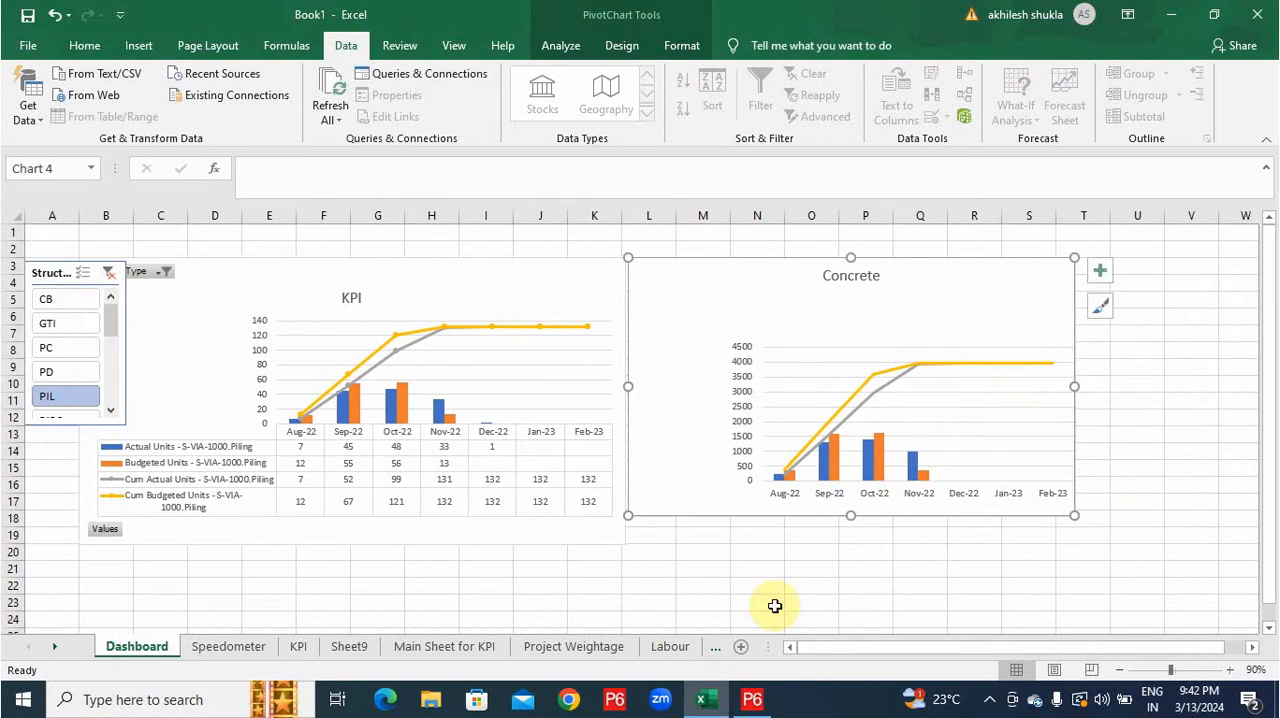
Connect the Dashboard's Structure Type slicer to both PivotTable2 on KPI and PivotTable3 on Sheet9.
{"action": "right_click", "coordinate": [97, 341]}
{"action": "left_click", "coordinate": [171, 474]}
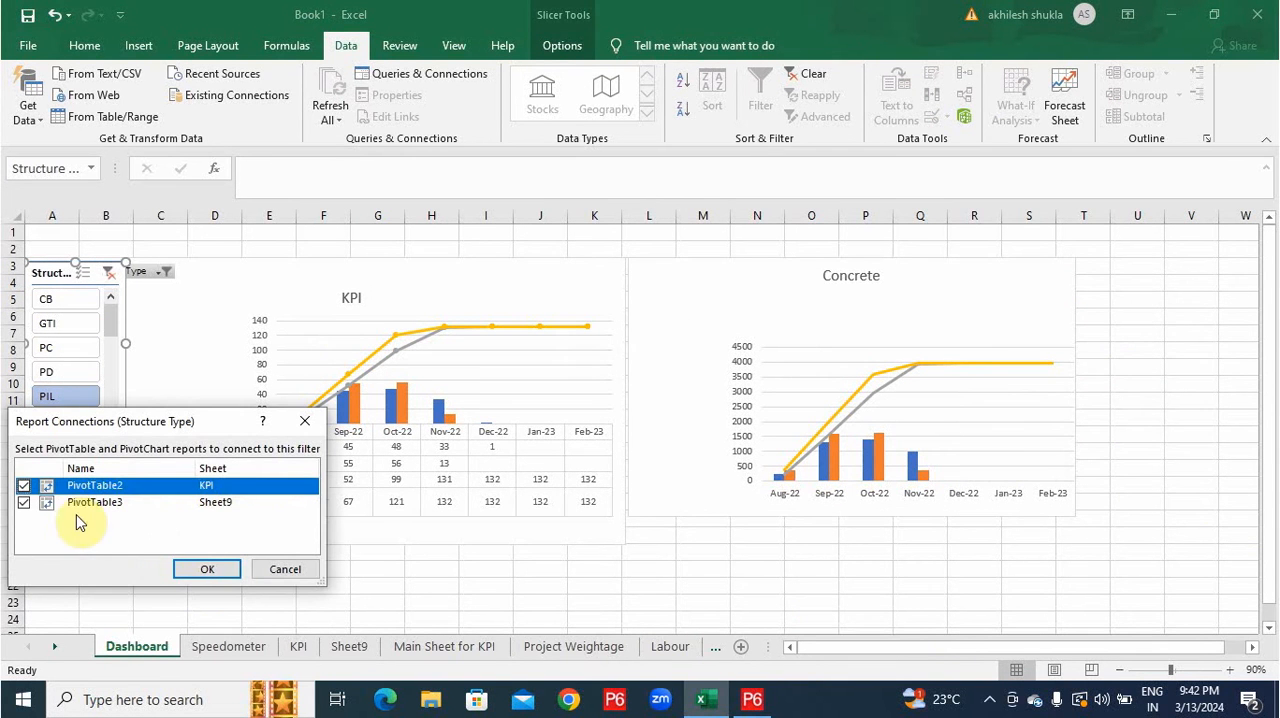
{"action": "left_click", "coordinate": [48, 505]}
{"action": "left_click", "coordinate": [207, 569]}
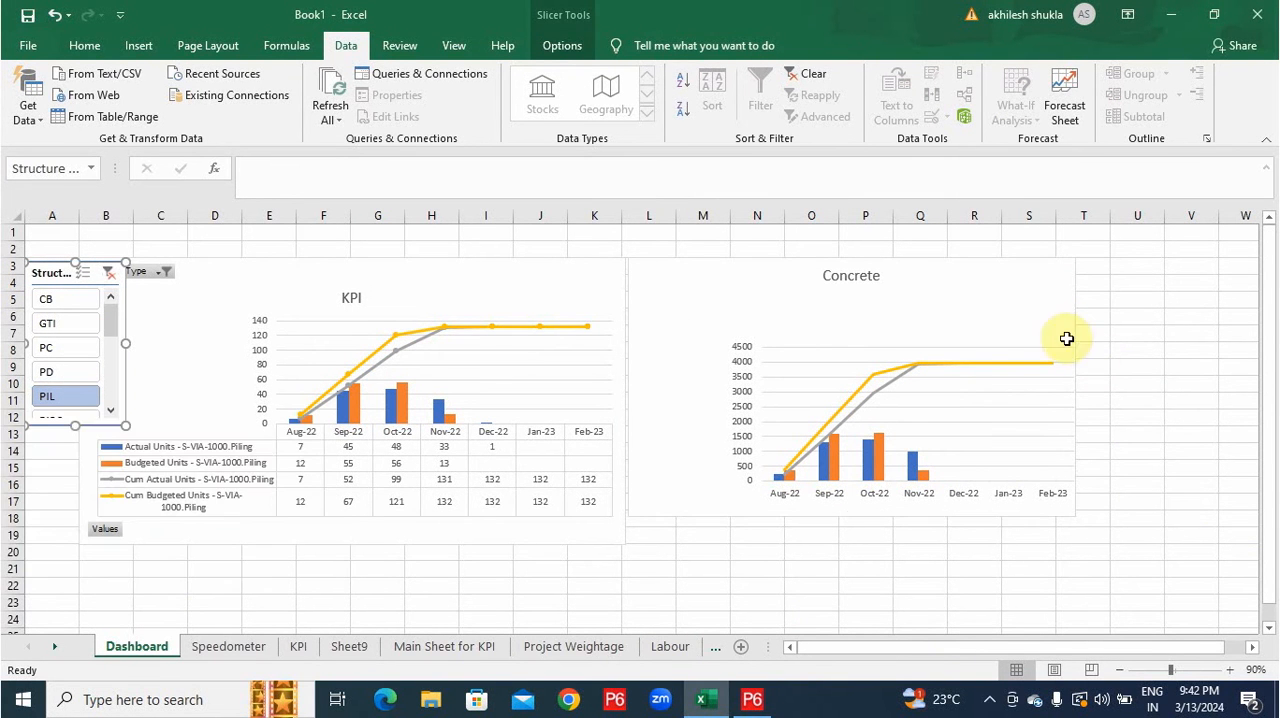
Add a data table to the Dashboard's Concrete chart and set the Structure Type slicer to PC.
{"action": "left_click", "coordinate": [1066, 337]}
{"action": "left_click", "coordinate": [1099, 270]}
{"action": "left_click", "coordinate": [478, 369]}
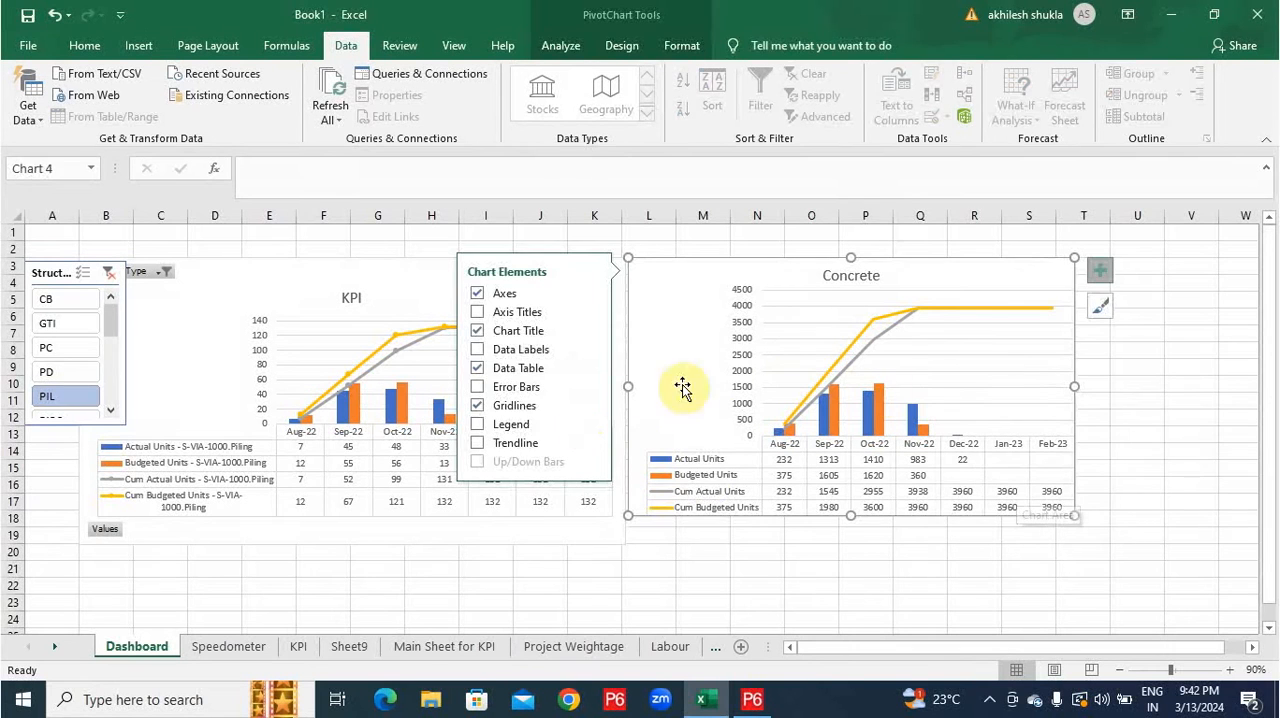
{"action": "left_click", "coordinate": [858, 570]}
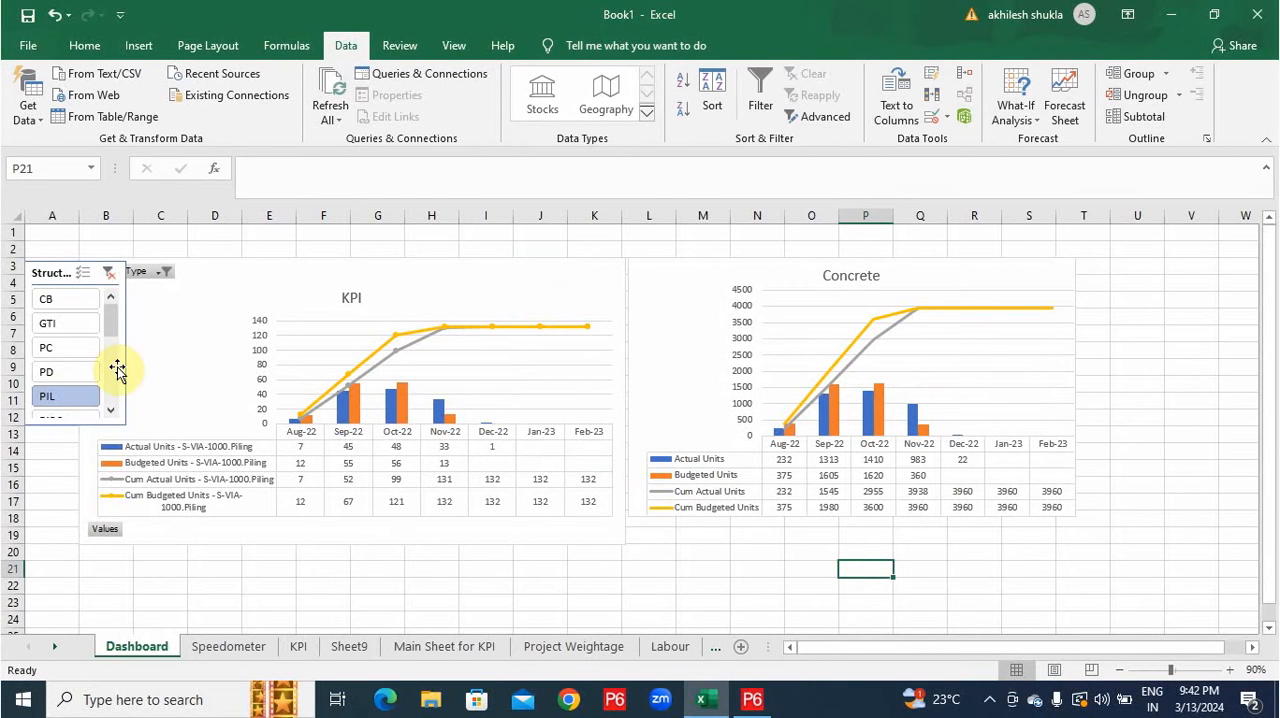
{"action": "left_click", "coordinate": [60, 352]}
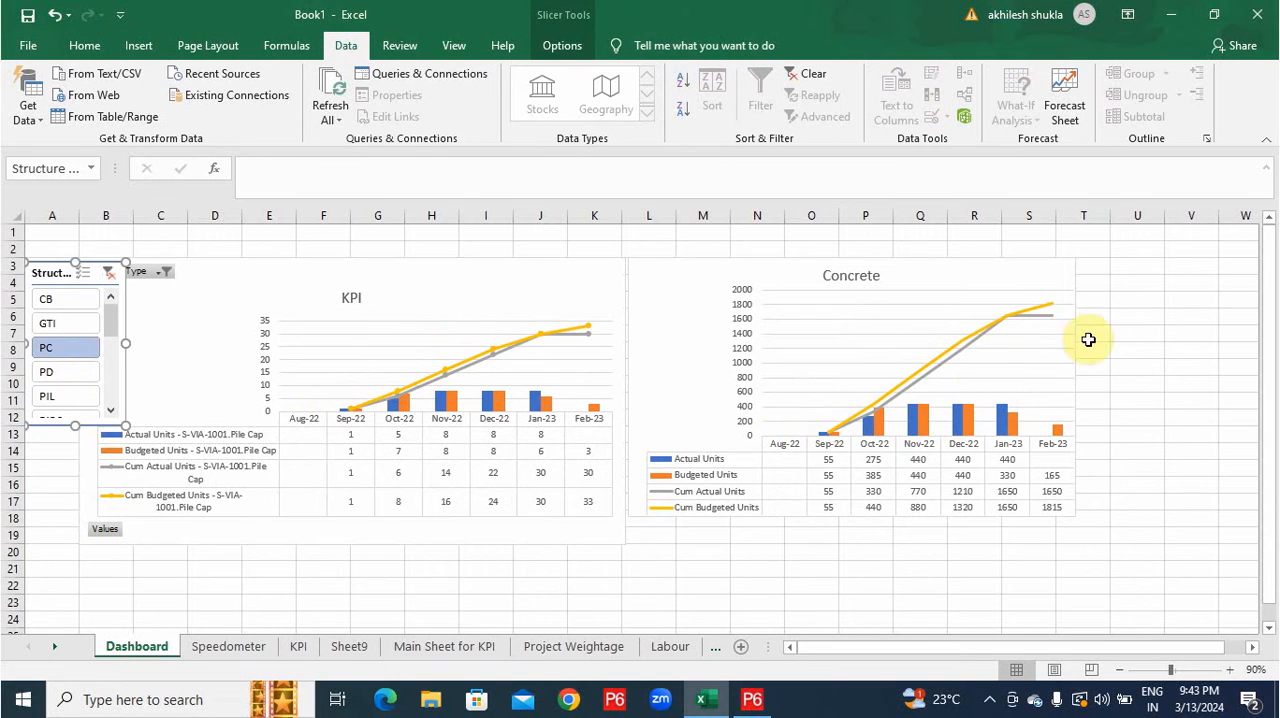
Add Resource ID Name to the legend series of Sheet9's Concrete PivotChart.
{"action": "left_click", "coordinate": [350, 655]}
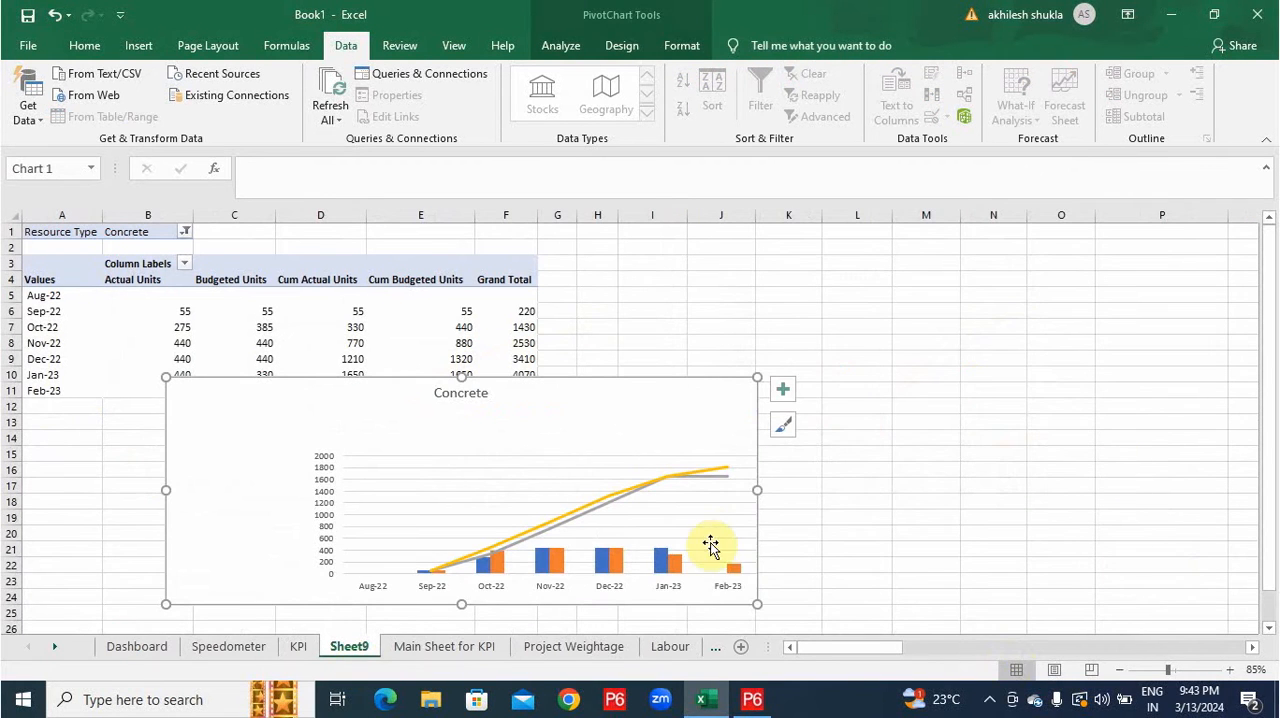
{"action": "right_click", "coordinate": [733, 512]}
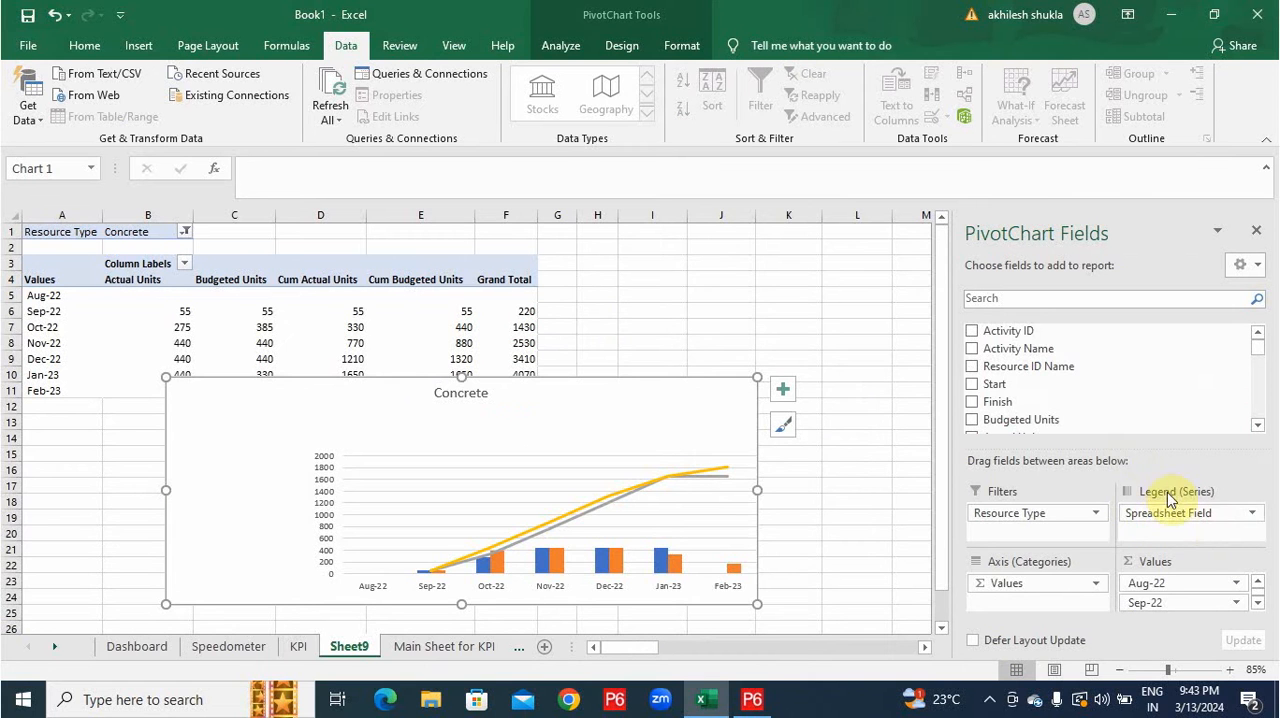
{"action": "left_click_drag", "start_coordinate": [1057, 366], "coordinate": [1185, 537]}
Reposition the titles of the KPI and Concrete charts on the Dashboard, moving both further right.
{"action": "left_click", "coordinate": [151, 648]}
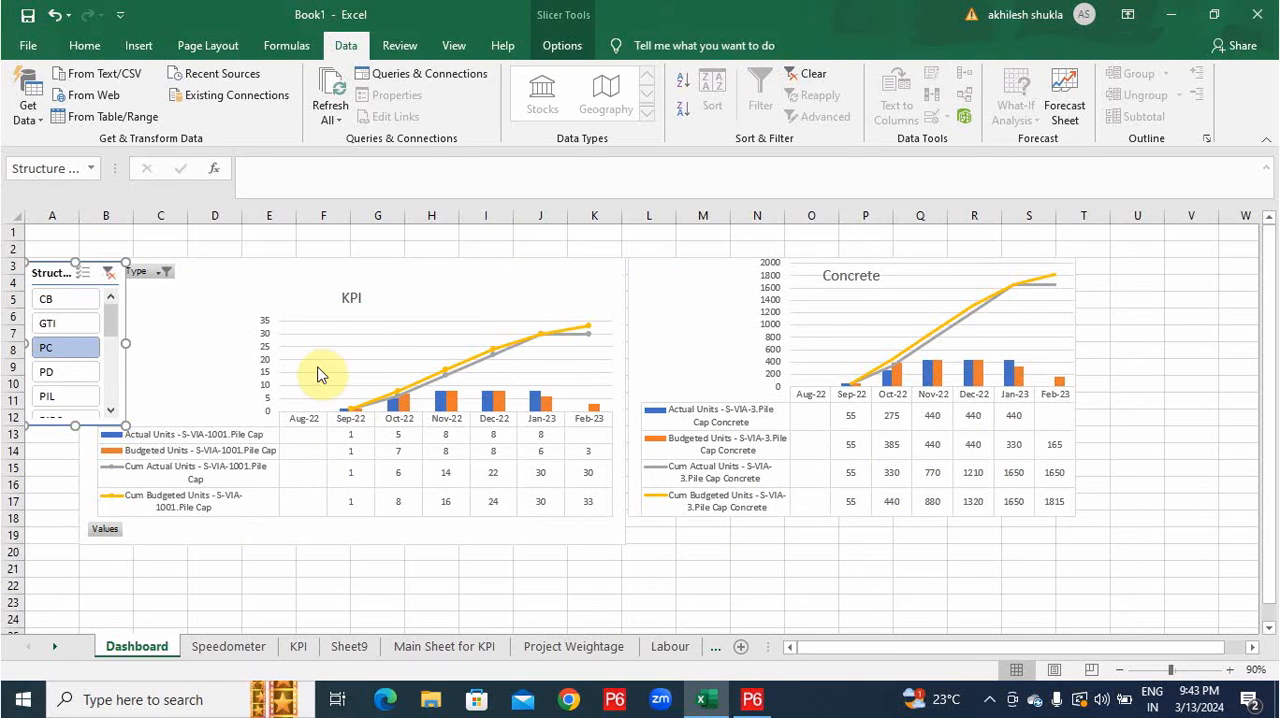
{"action": "left_click", "coordinate": [351, 297]}
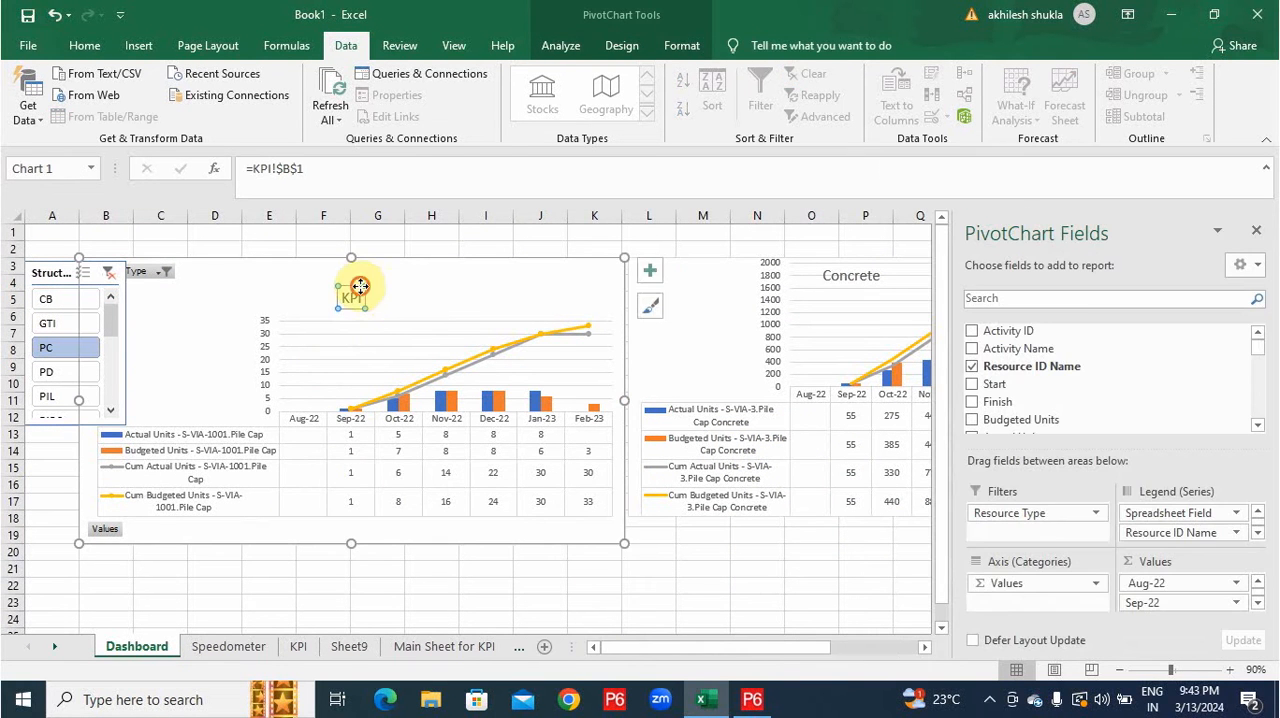
{"action": "left_click_drag", "start_coordinate": [360, 286], "coordinate": [423, 269]}
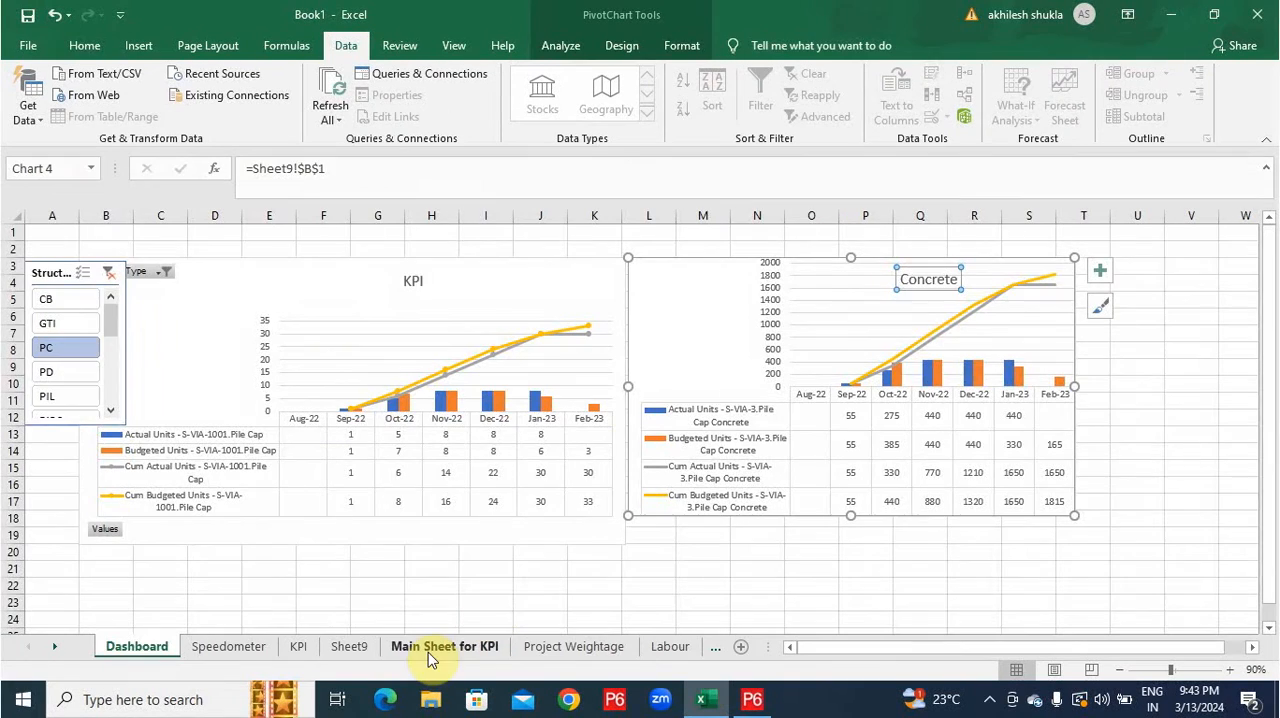
Insert a PivotChart with its PivotTable on a new sheet from the Main Sheet for KPI data.
{"action": "left_click", "coordinate": [438, 646]}
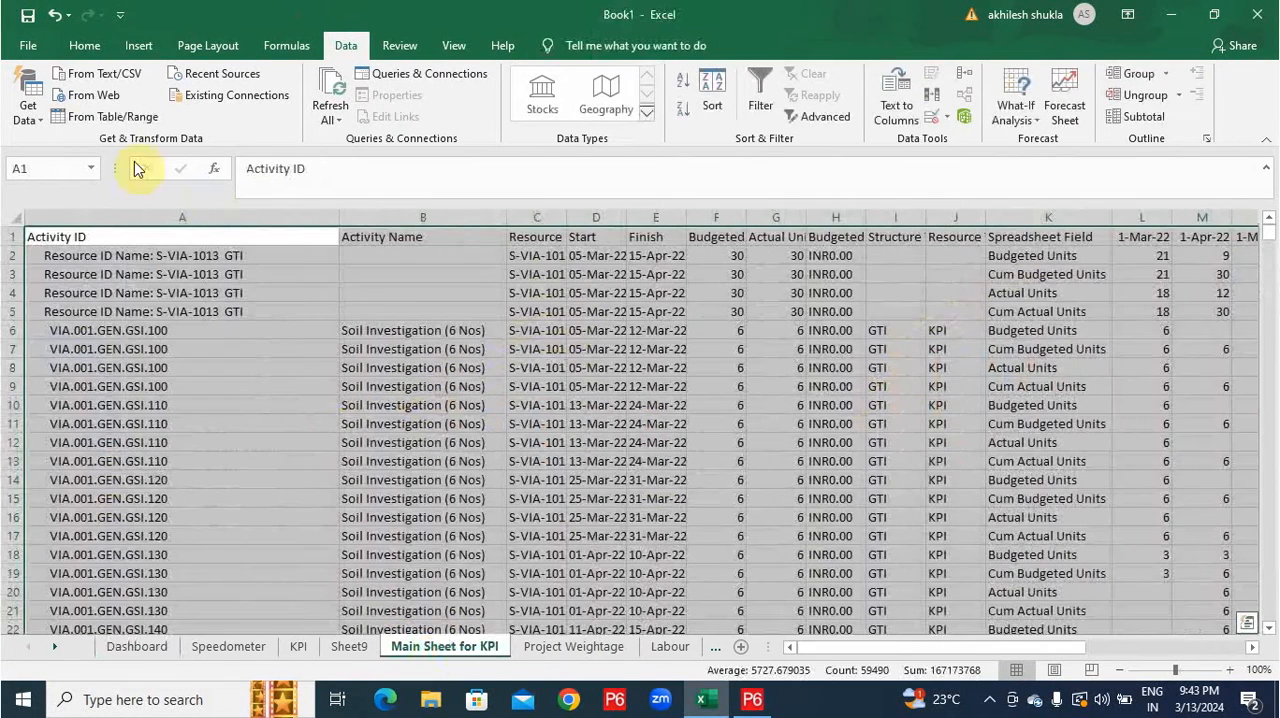
{"action": "left_click", "coordinate": [134, 47]}
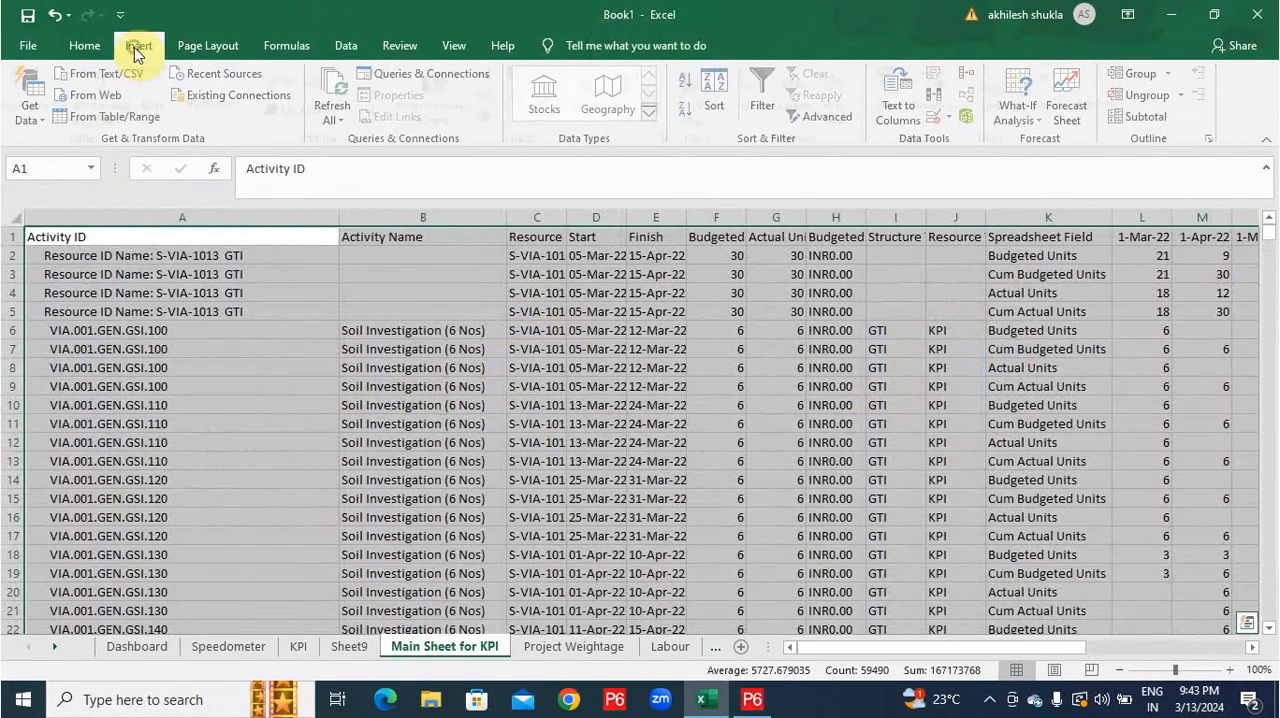
{"action": "left_click", "coordinate": [644, 118]}
{"action": "left_click", "coordinate": [700, 157]}
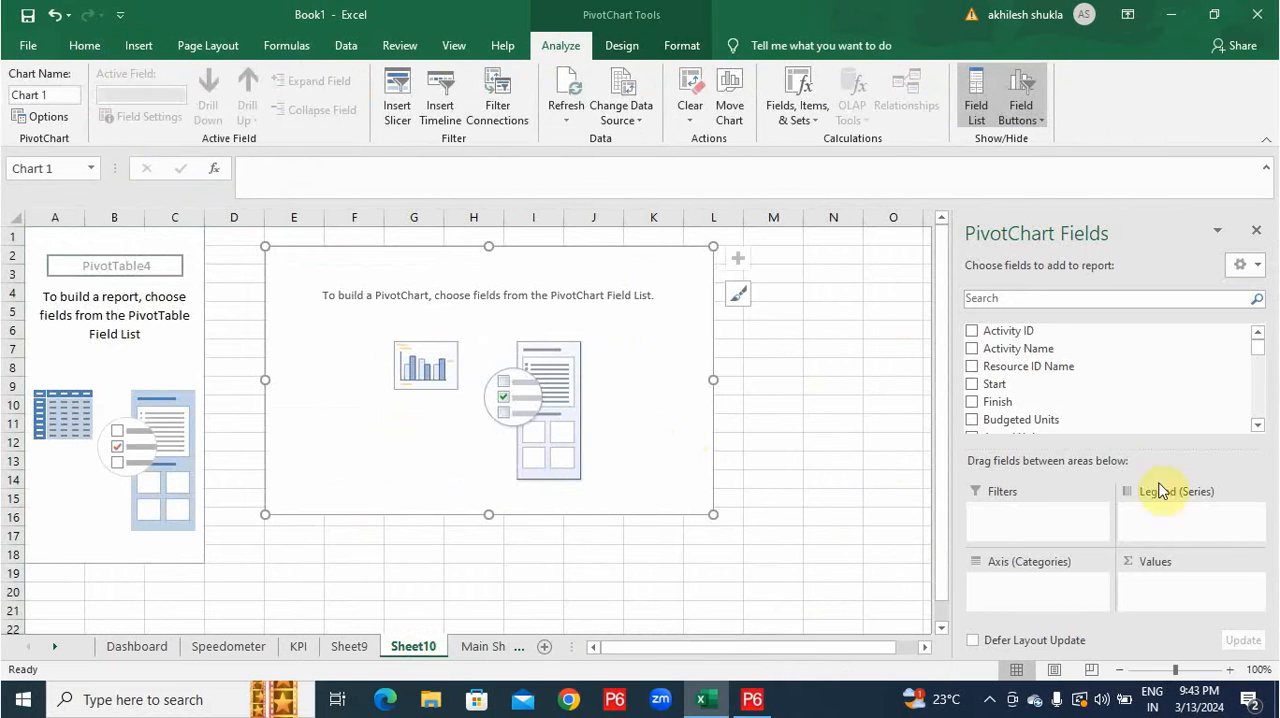
Add Spreadsheet Field to the axis categories of the new PivotChart on Sheet10.
{"action": "scroll", "coordinate": [1040, 405], "scroll_direction": "down", "scroll_amount": 1}
{"action": "scroll", "coordinate": [1043, 400], "scroll_direction": "down", "scroll_amount": 2}
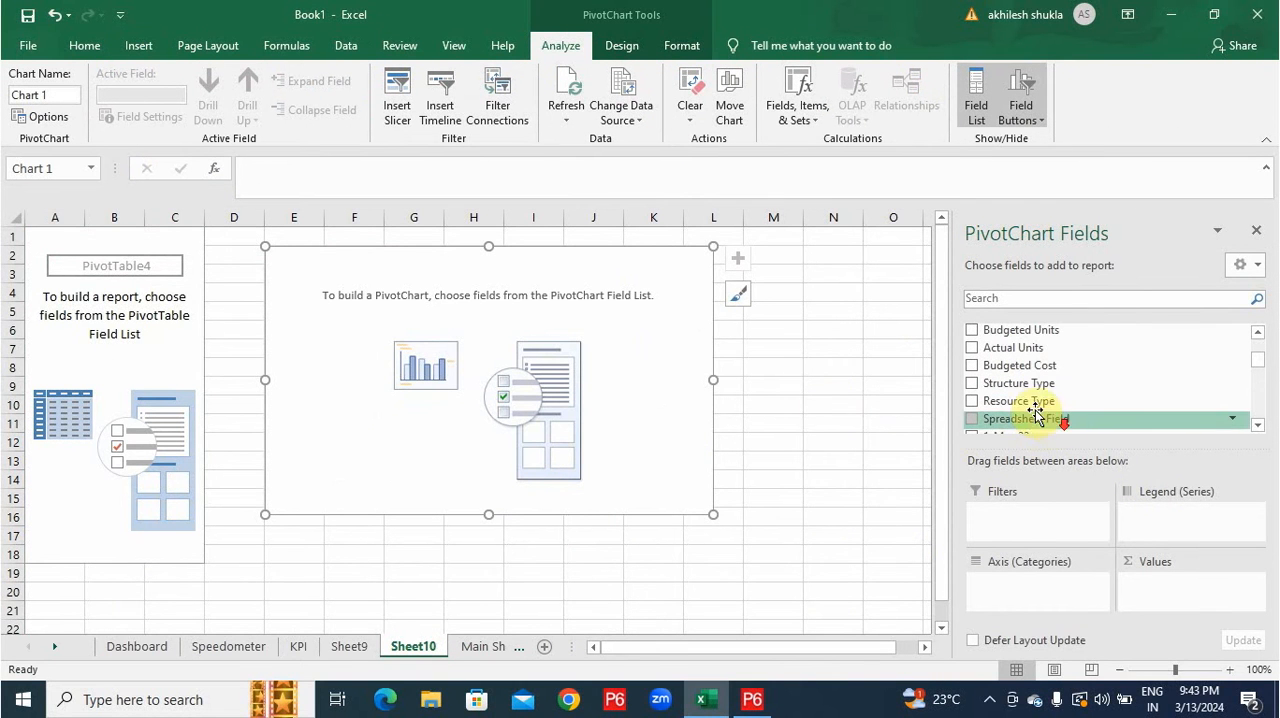
{"action": "left_click_drag", "start_coordinate": [1040, 418], "coordinate": [1048, 588]}
Add the monthly fields 1-Aug-22 through 1-Feb-23 as values of Sheet10's PivotChart.
{"action": "scroll", "coordinate": [1056, 410], "scroll_direction": "down", "scroll_amount": 4}
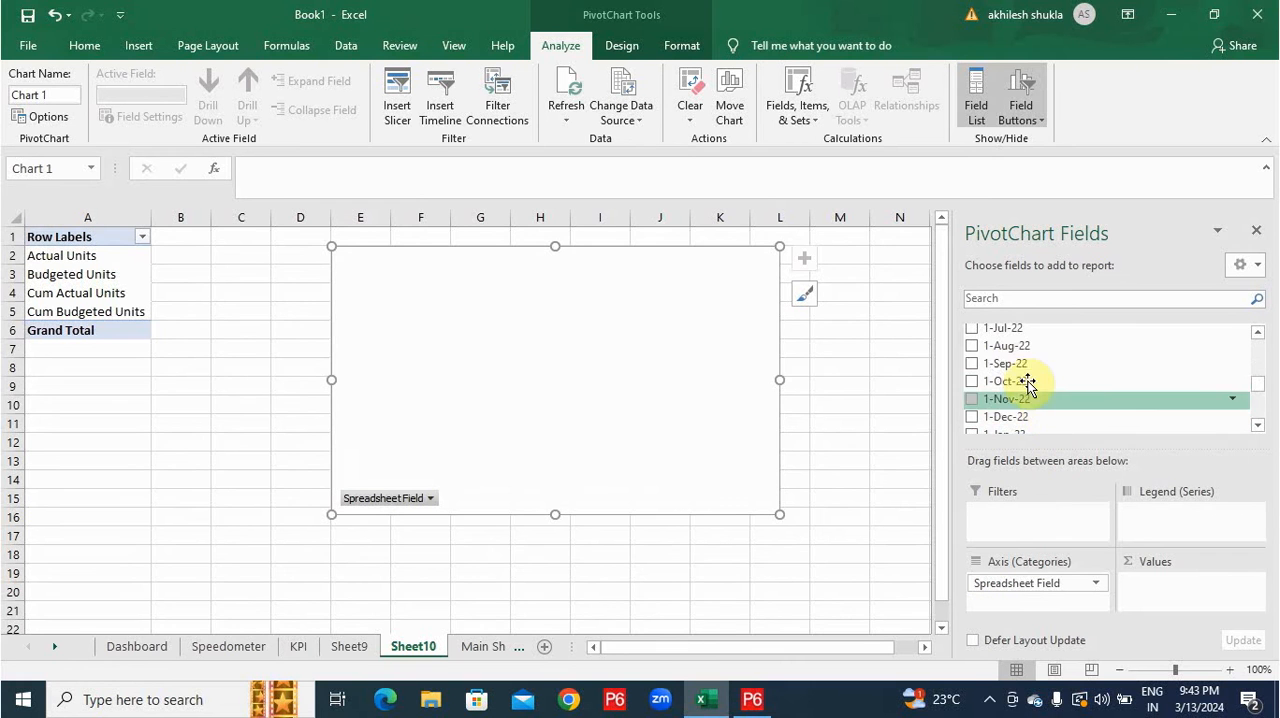
{"action": "left_click_drag", "start_coordinate": [1010, 346], "coordinate": [1182, 612]}
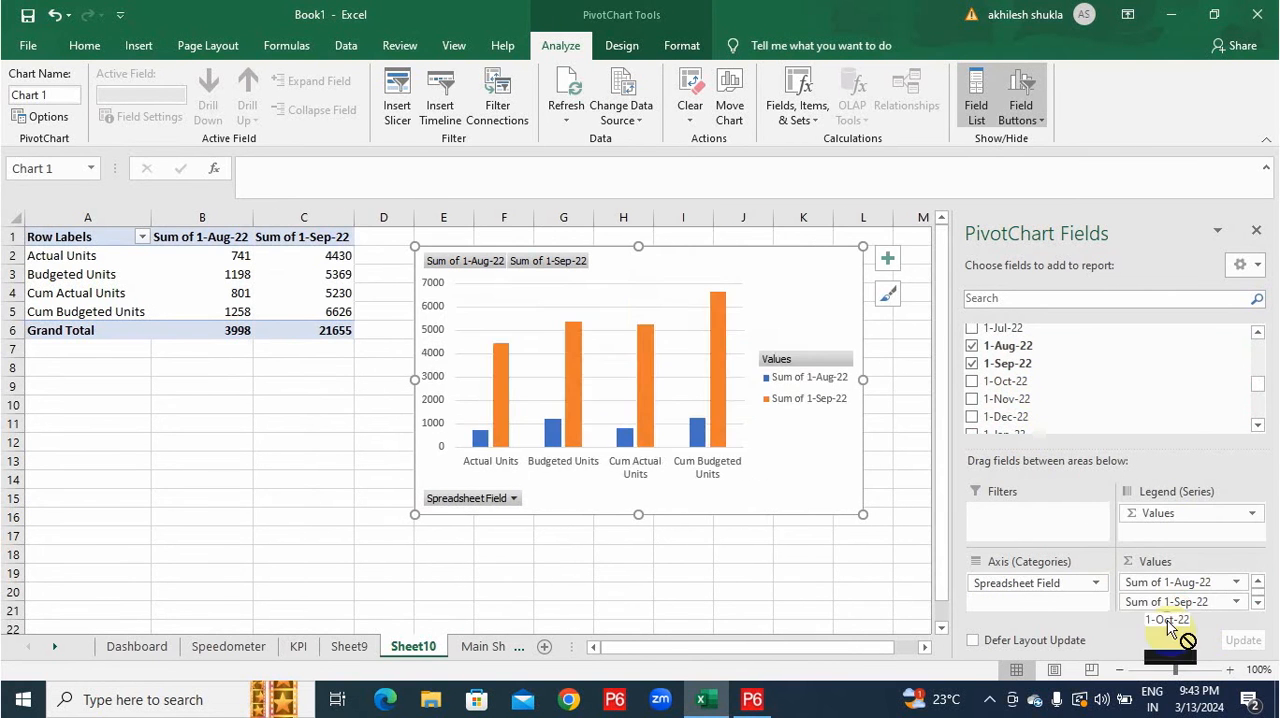
{"action": "left_click", "coordinate": [971, 381]}
{"action": "left_click", "coordinate": [971, 399]}
{"action": "left_click", "coordinate": [973, 417]}
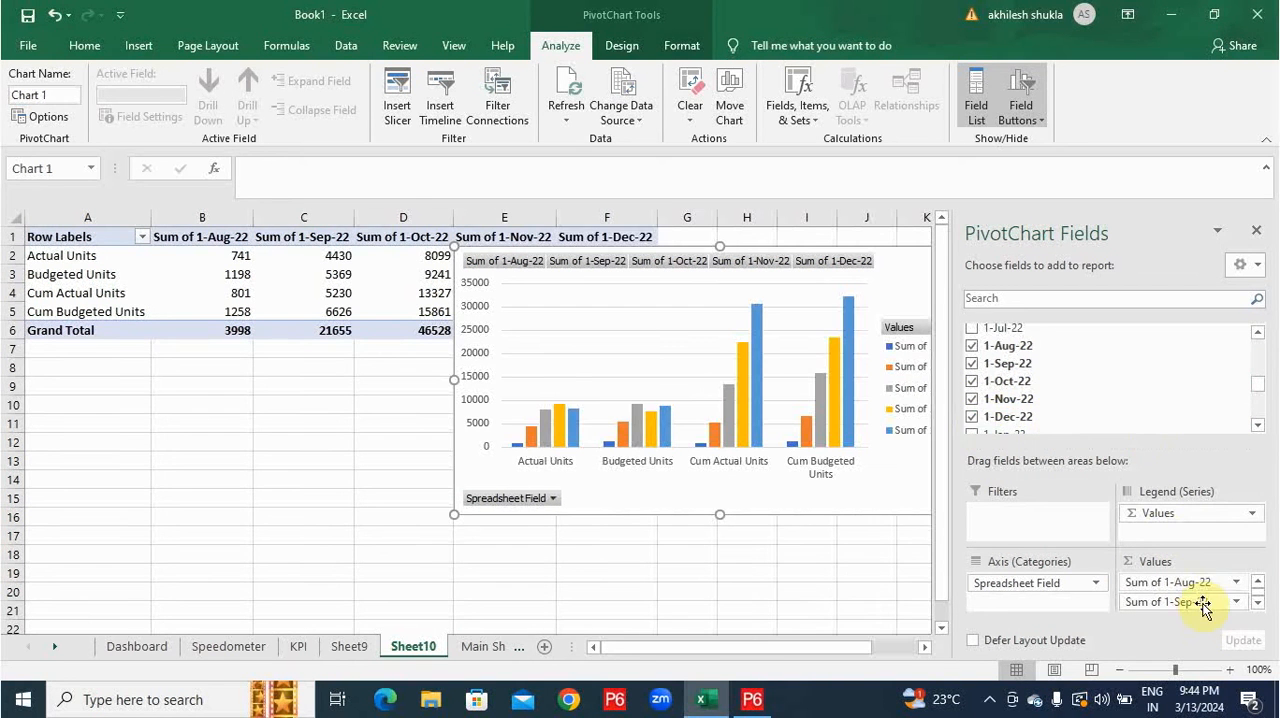
{"action": "scroll", "coordinate": [972, 400], "scroll_direction": "down", "scroll_amount": 1}
{"action": "left_click", "coordinate": [971, 389]}
{"action": "left_click", "coordinate": [971, 407]}
Switch the chart's rows and columns and shorten the PivotTable's month labels to Aug-22 through Feb-23.
{"action": "right_click", "coordinate": [703, 347]}
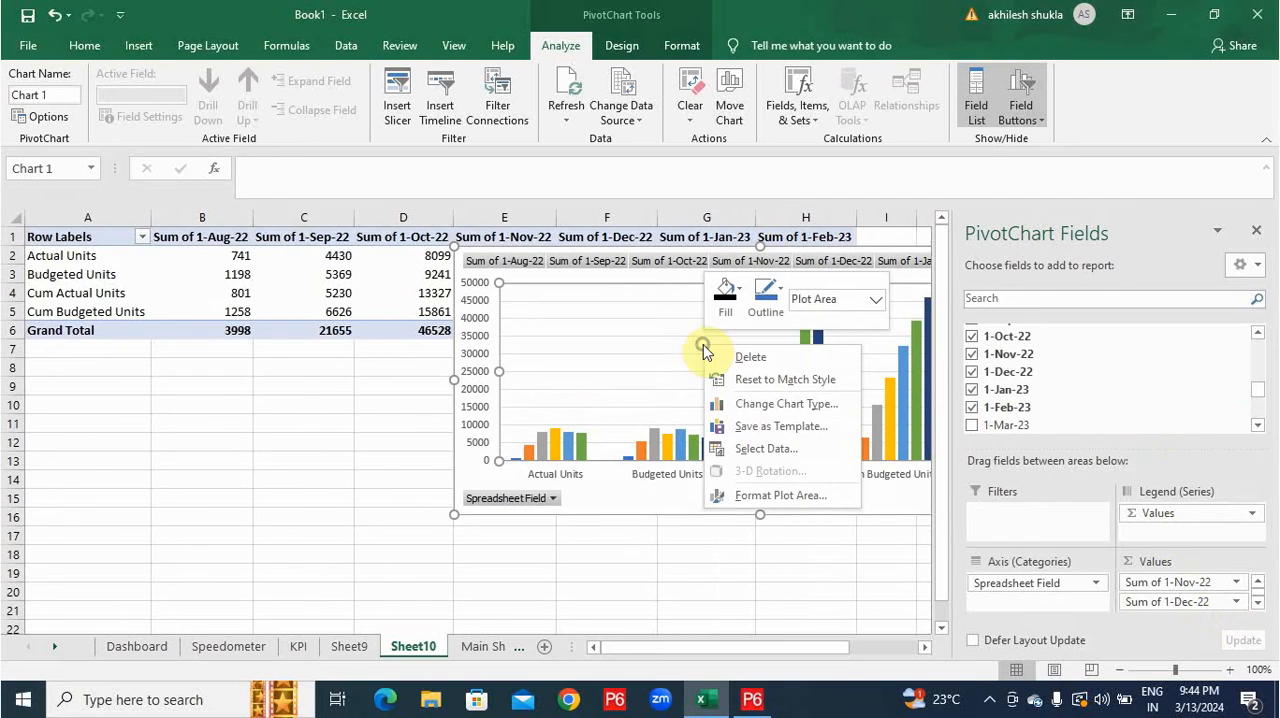
{"action": "left_click", "coordinate": [752, 452]}
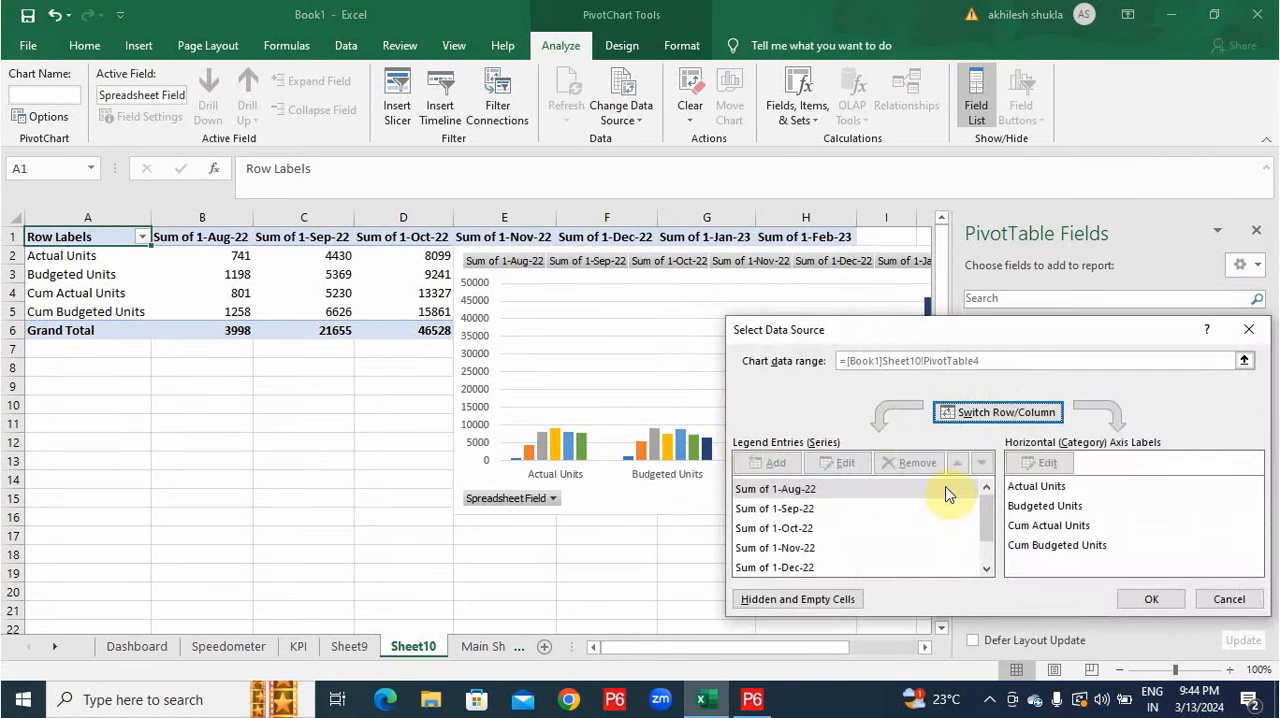
{"action": "left_click", "coordinate": [1006, 412]}
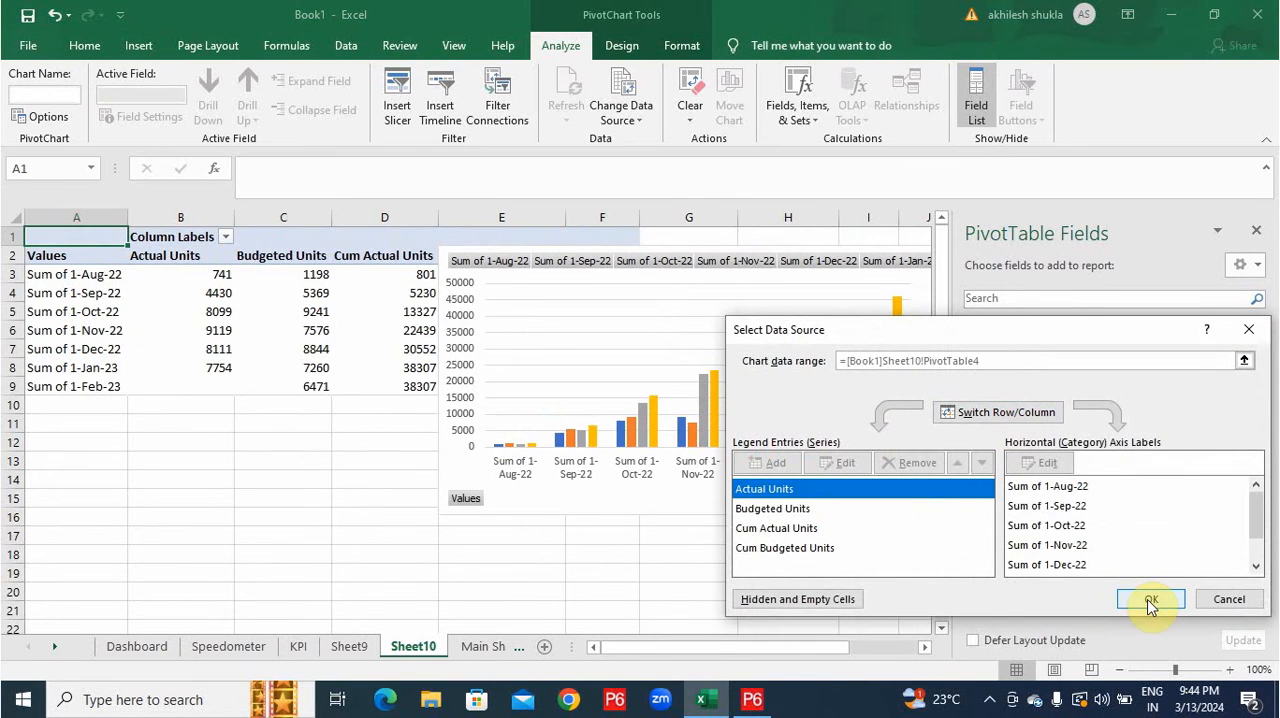
{"action": "left_click", "coordinate": [1150, 600]}
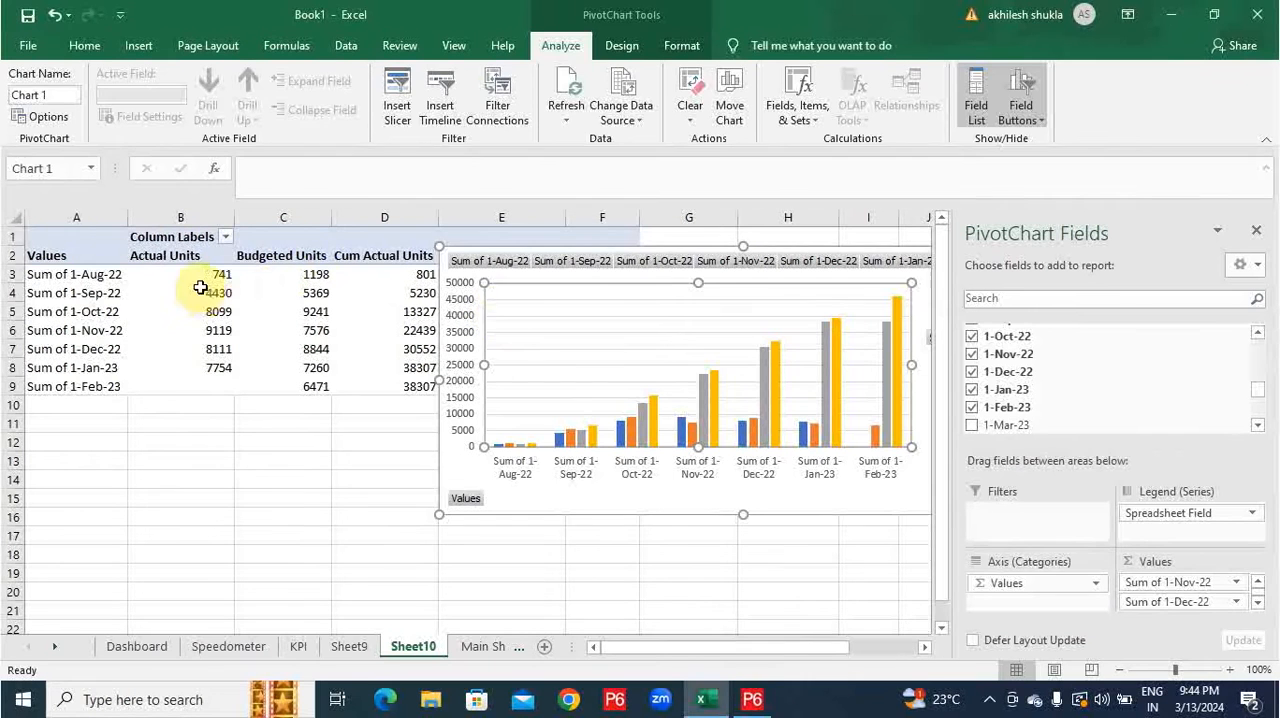
{"action": "left_click", "coordinate": [100, 278]}
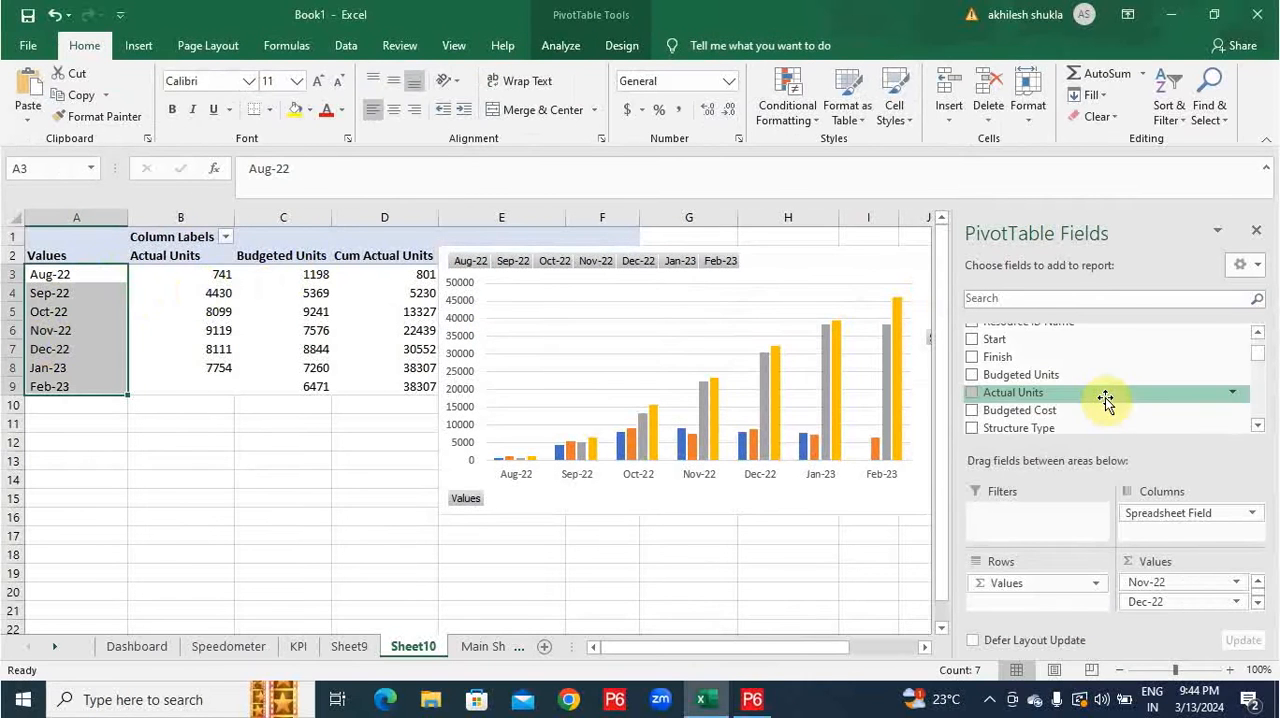
Add Resource Type as a filter of Sheet10's PivotTable and set it to Reinforcement.
{"action": "scroll", "coordinate": [1080, 400], "scroll_direction": "down", "scroll_amount": 2}
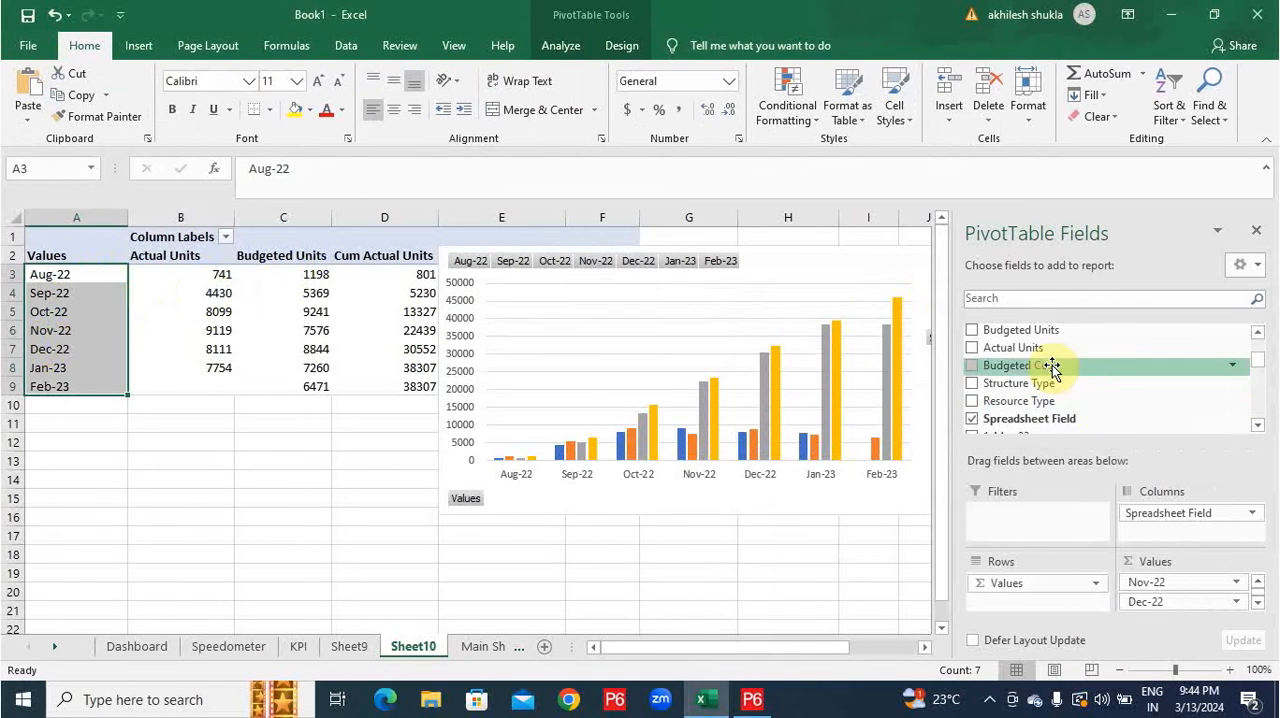
{"action": "left_click_drag", "start_coordinate": [1070, 403], "coordinate": [1042, 514]}
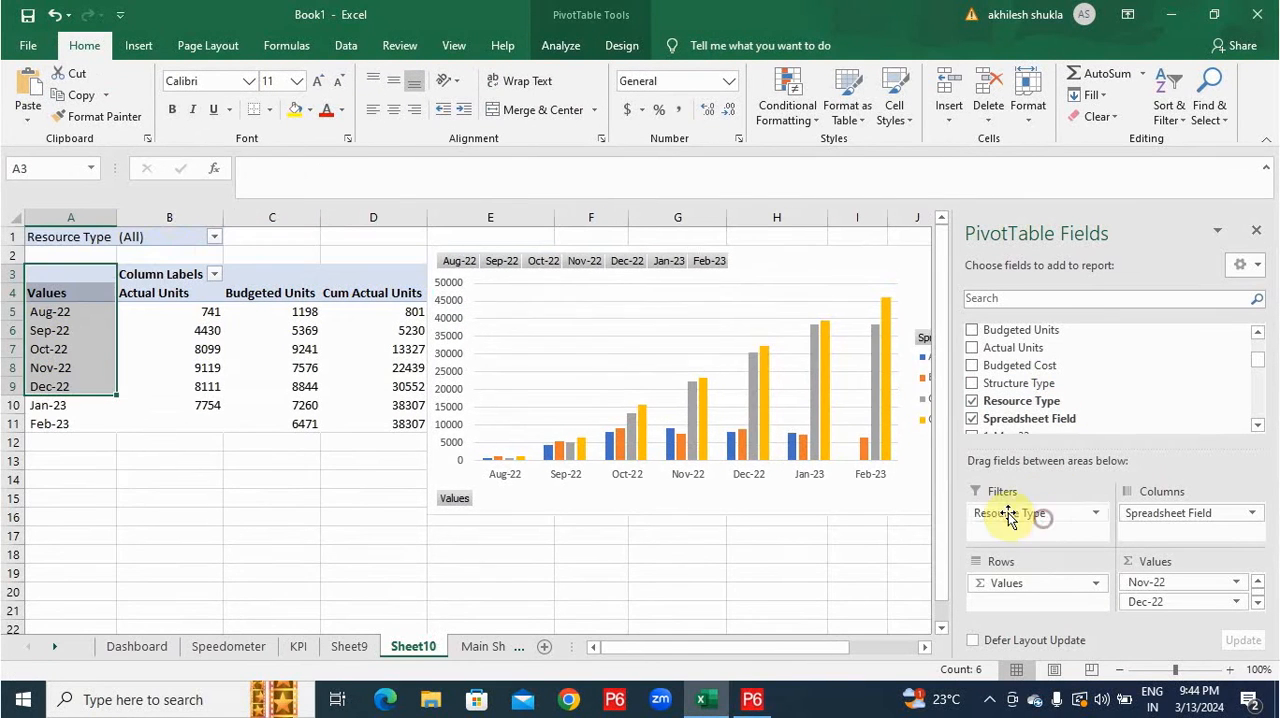
{"action": "left_click", "coordinate": [213, 237]}
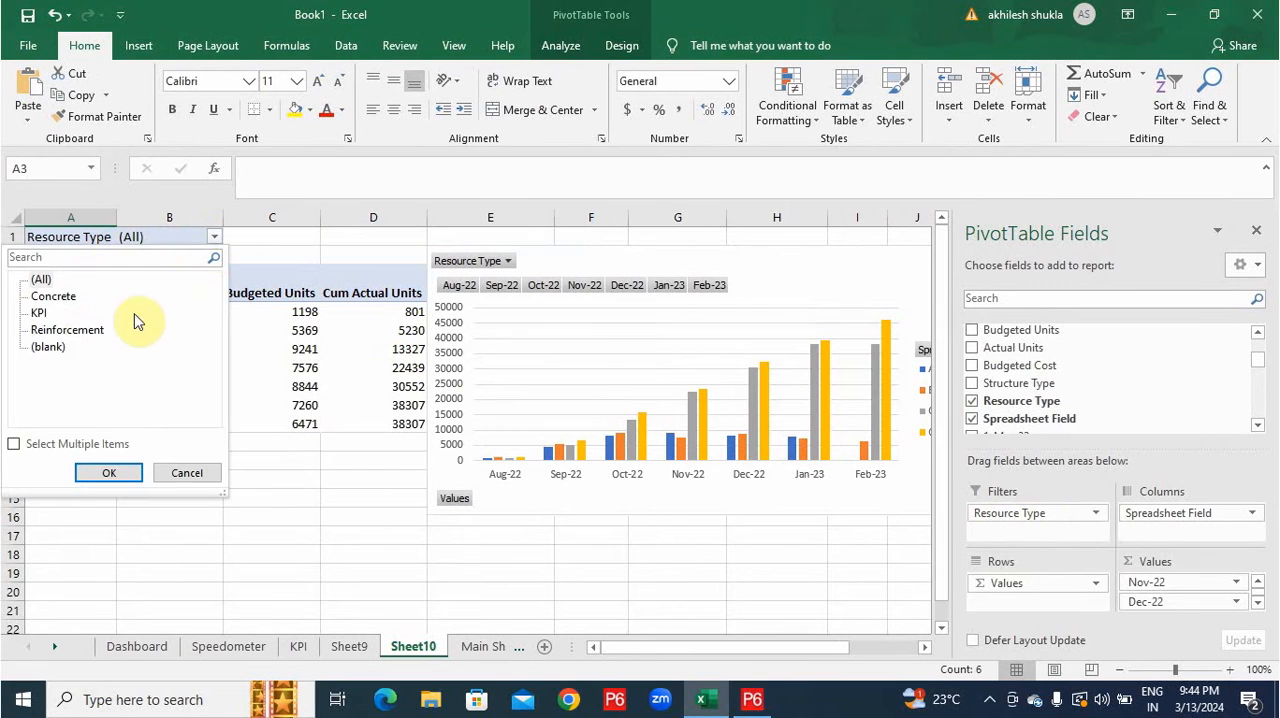
{"action": "left_click", "coordinate": [85, 331]}
{"action": "left_click", "coordinate": [120, 477]}
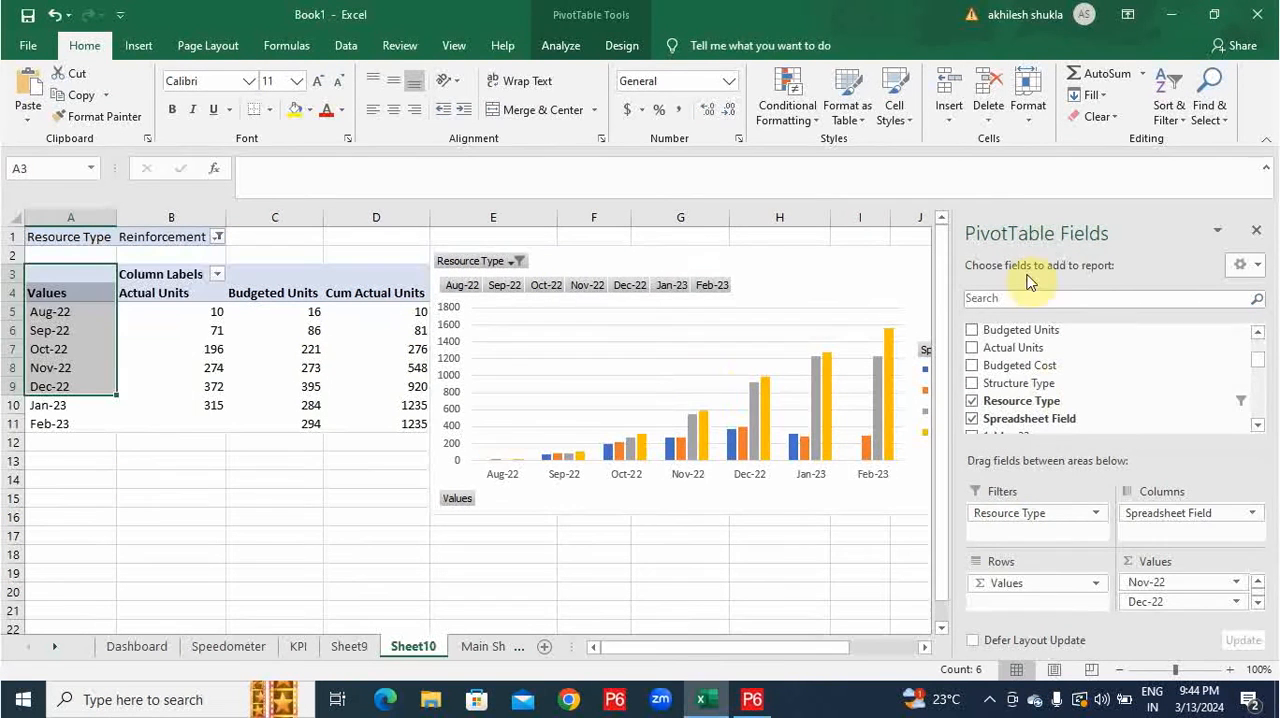
Hide all field buttons on Sheet10's PivotChart and delete its legend.
{"action": "left_click", "coordinate": [1256, 231]}
{"action": "right_click", "coordinate": [587, 285]}
{"action": "left_click", "coordinate": [680, 492]}
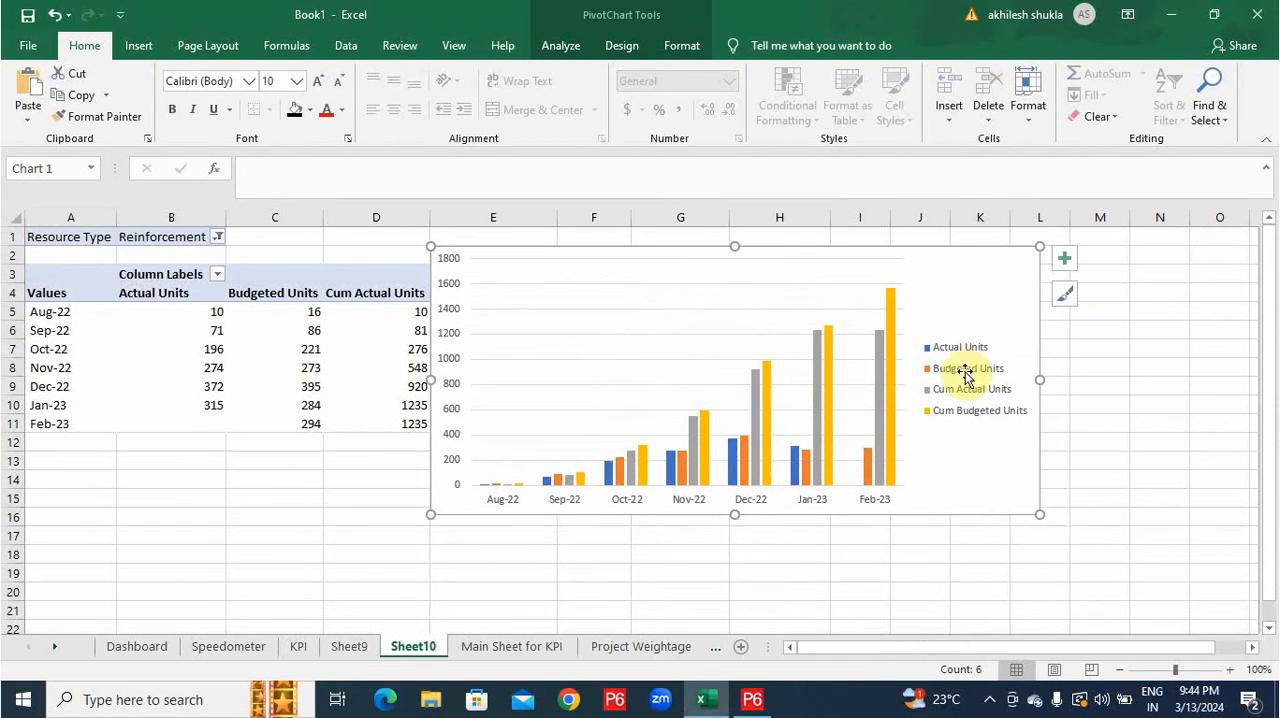
{"action": "key", "text": "Delete"}
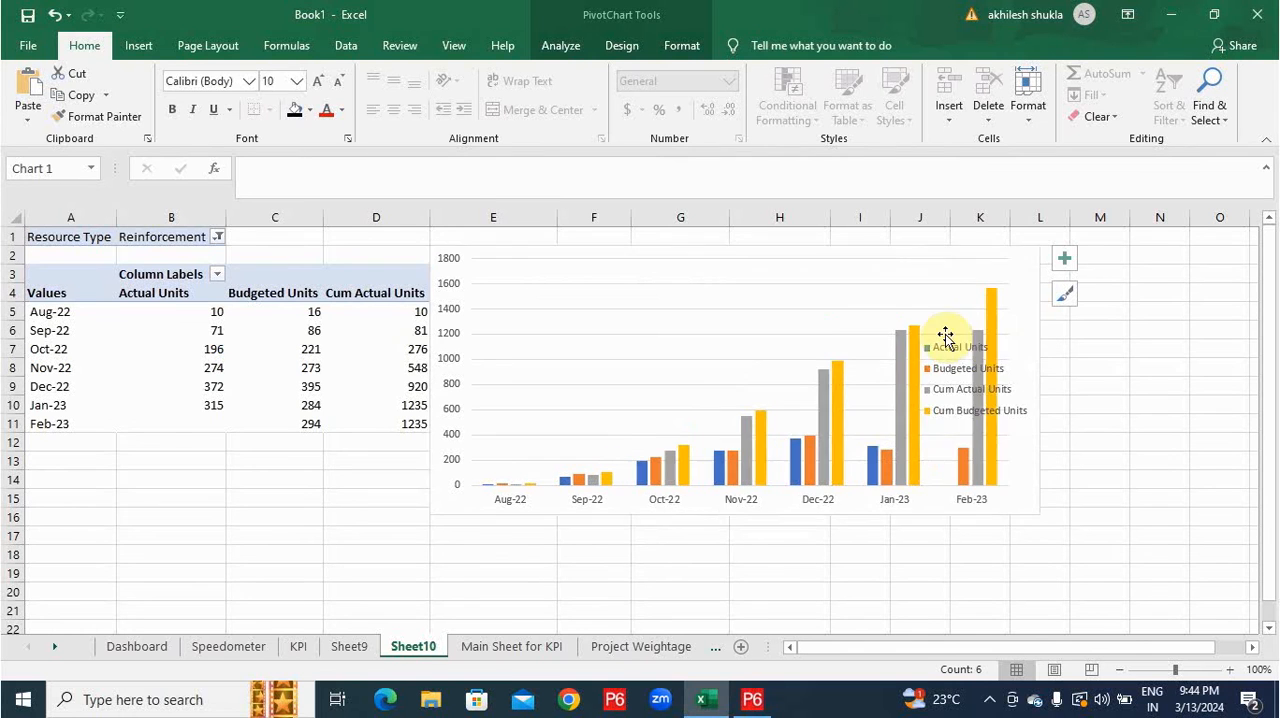
Change the chart to a Clustered Column - Line combo with the cumulative units as lines.
{"action": "right_click", "coordinate": [820, 329]}
{"action": "left_click", "coordinate": [882, 387]}
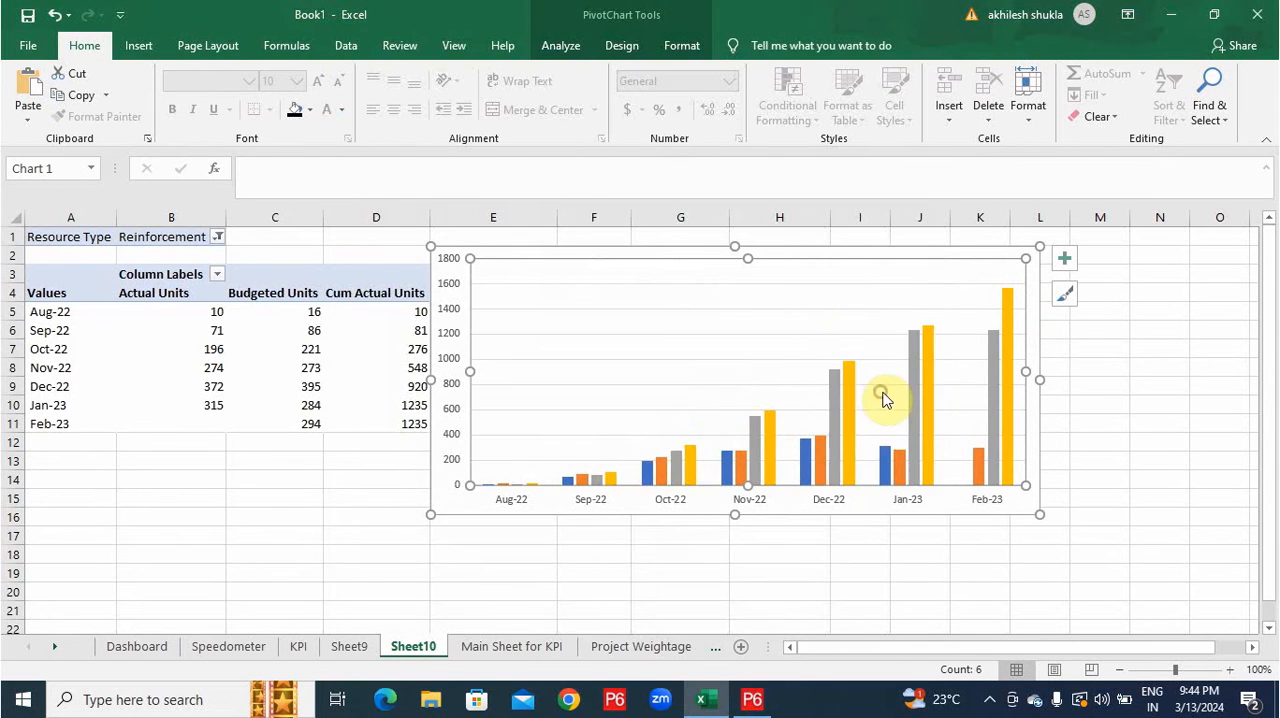
{"action": "left_click", "coordinate": [452, 540]}
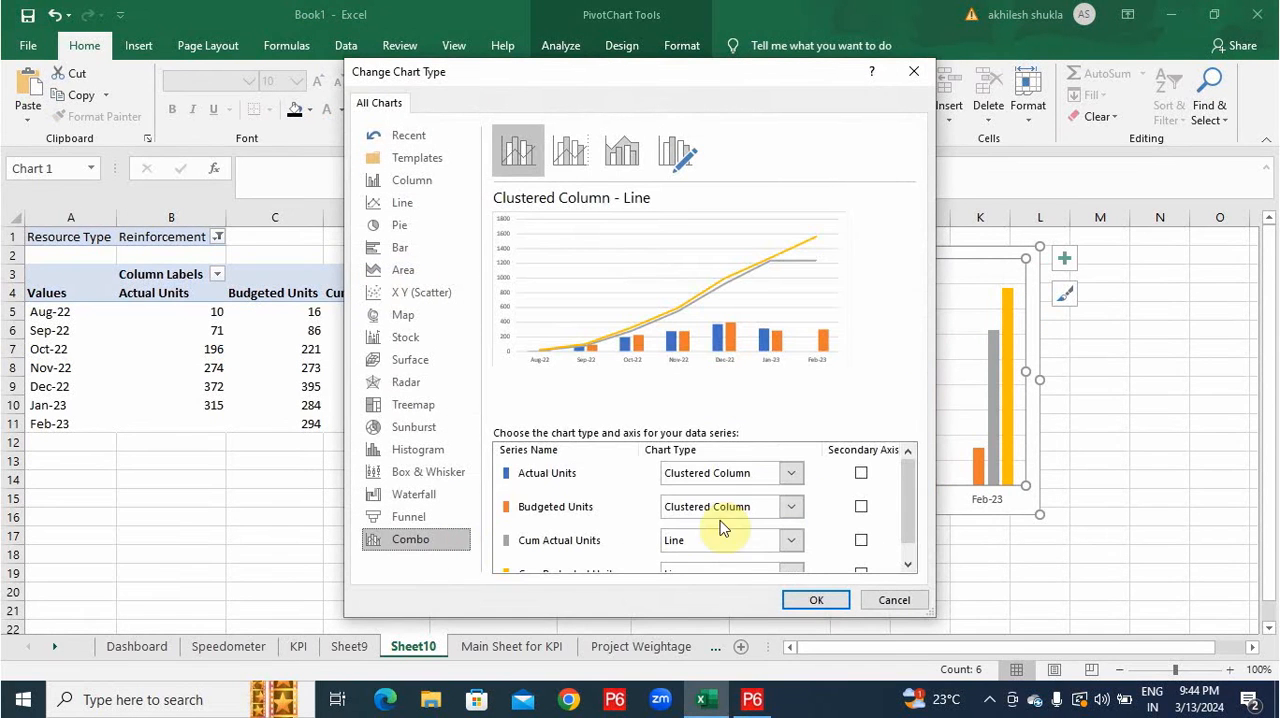
{"action": "left_click", "coordinate": [812, 601]}
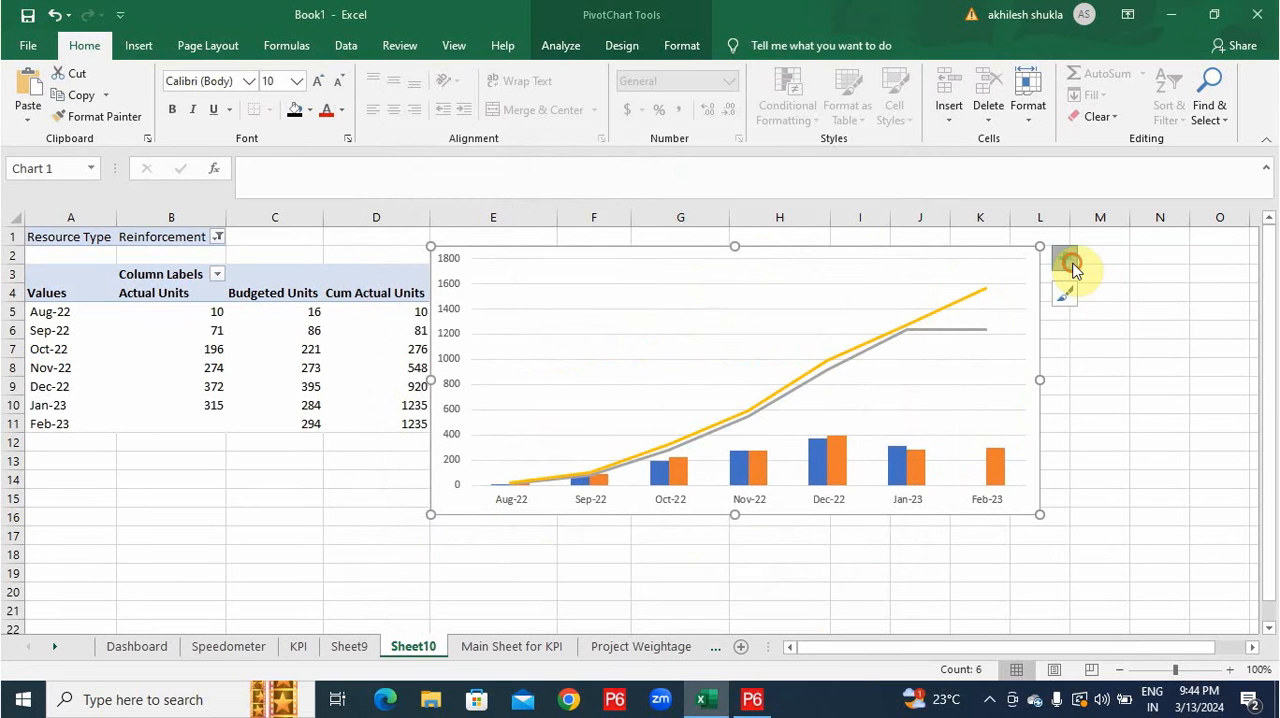
Add a data table beneath Sheet10's combo chart.
{"action": "left_click", "coordinate": [1068, 266]}
{"action": "left_click", "coordinate": [1109, 356]}
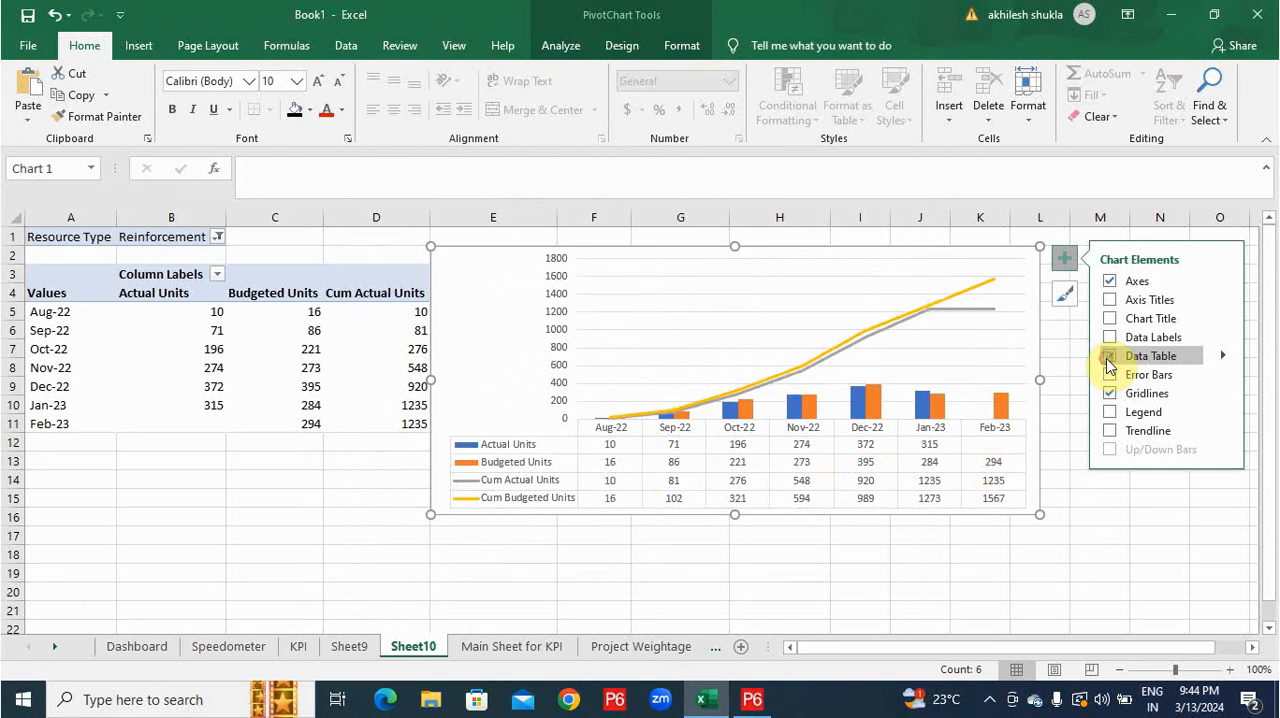
{"action": "left_click", "coordinate": [829, 269]}
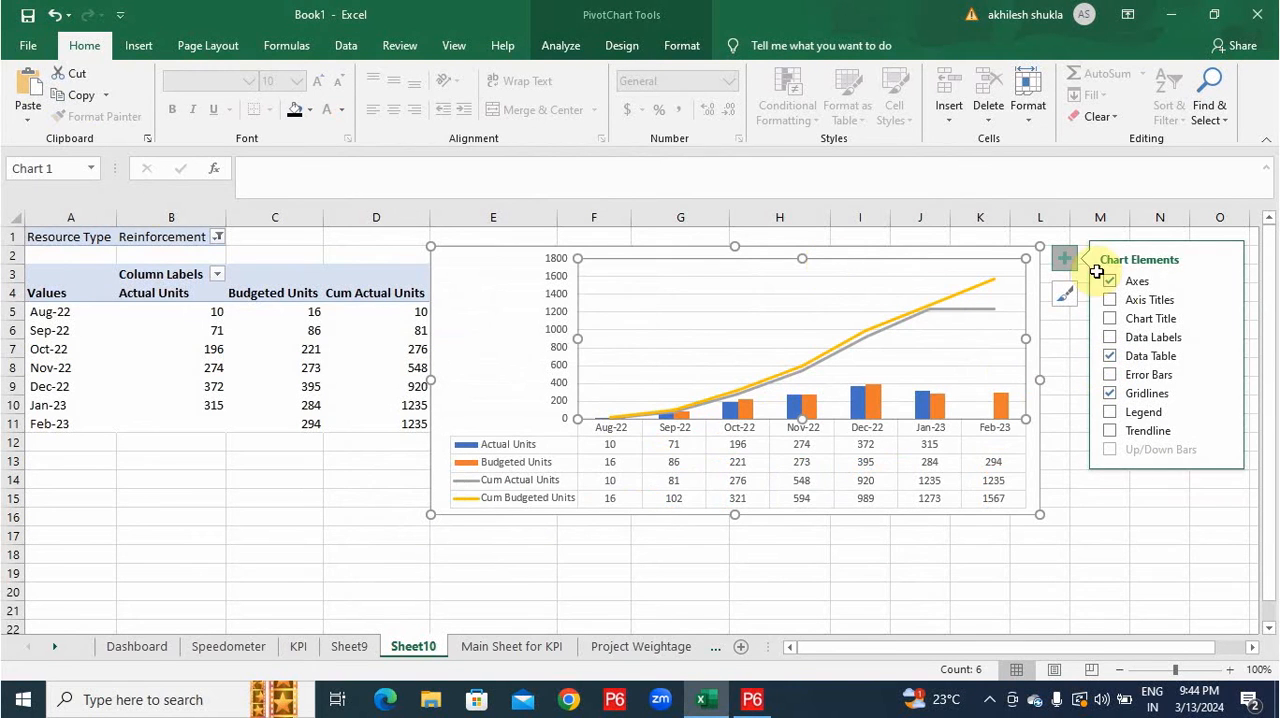
Add a chart title linked to cell B1 of Sheet10, which holds the Resource Type filter value.
{"action": "left_click", "coordinate": [1110, 318]}
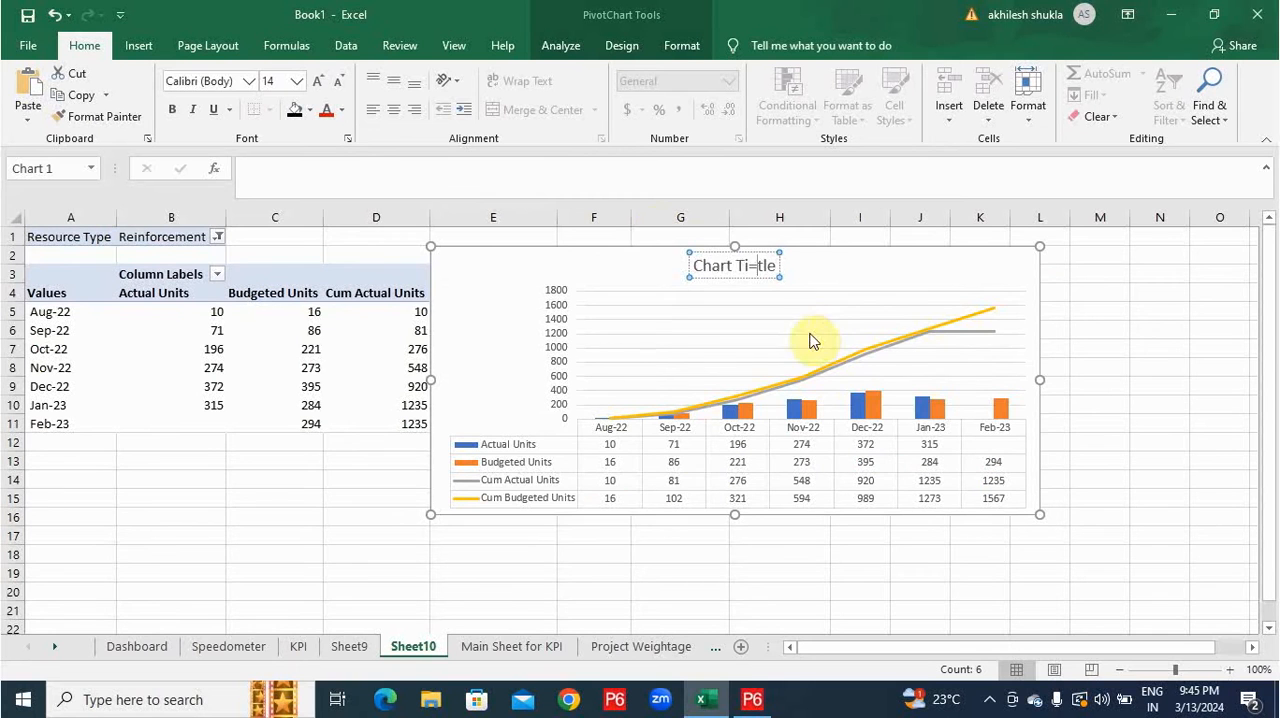
{"action": "key", "text": "BackSpace"}
{"action": "type", "text": "="}
{"action": "left_click", "coordinate": [300, 238]}
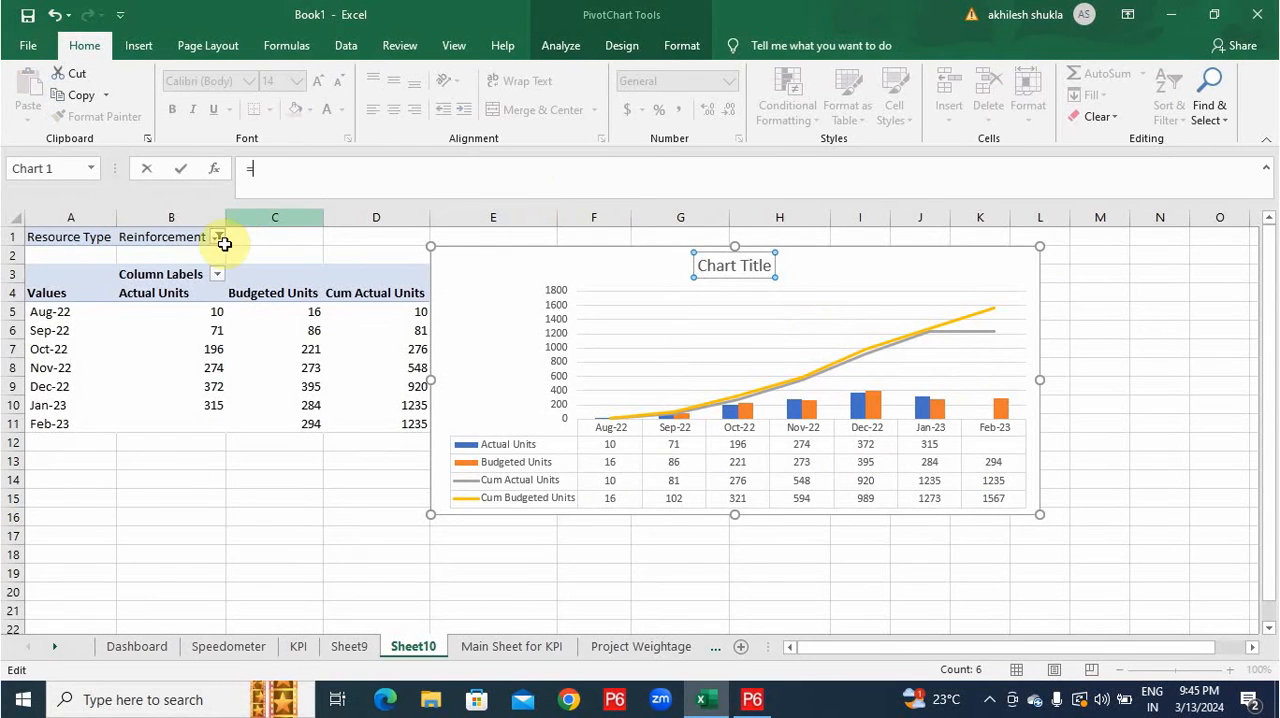
{"action": "left_click", "coordinate": [192, 240]}
{"action": "key", "text": "Return"}
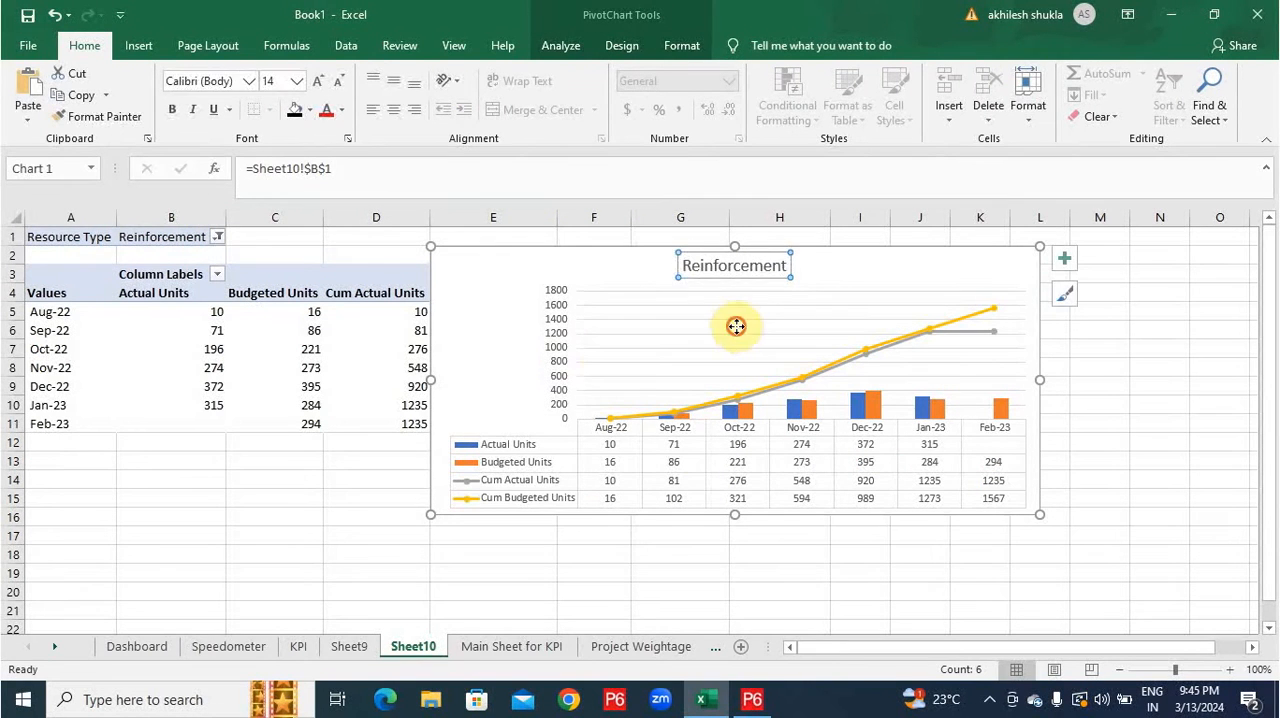
{"action": "left_click", "coordinate": [732, 330]}
Copy the Reinforcement chart to the Dashboard sheet and place it directly below the KPI chart.
{"action": "left_click", "coordinate": [651, 270]}
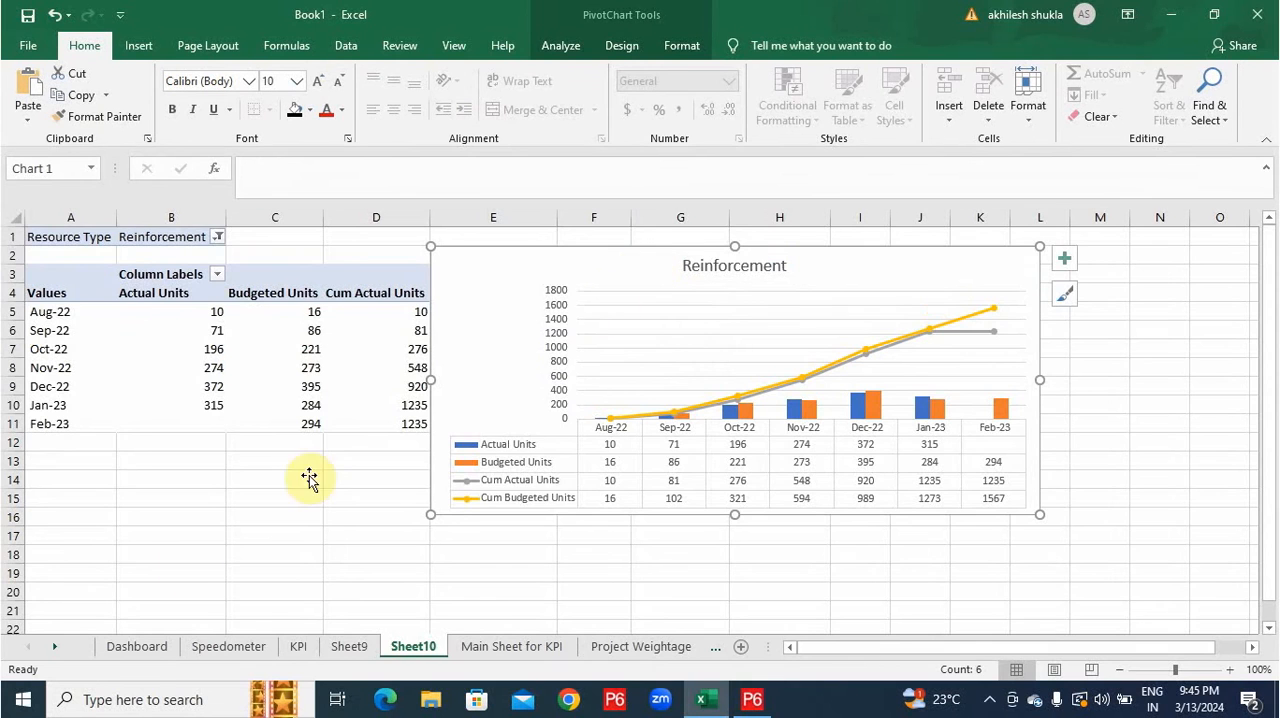
{"action": "key", "text": "ctrl+c"}
{"action": "left_click", "coordinate": [143, 647]}
{"action": "key", "text": "ctrl+v"}
{"action": "scroll", "coordinate": [590, 500], "scroll_direction": "down", "scroll_amount": 2}
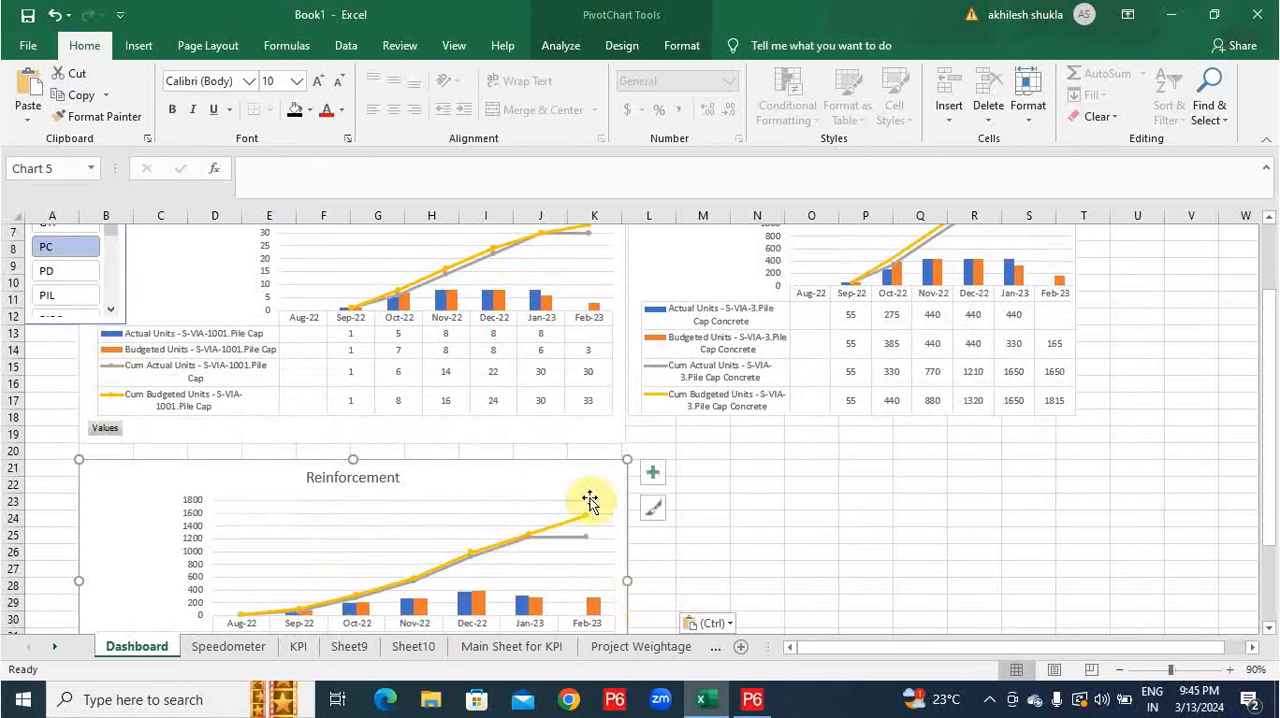
{"action": "left_click_drag", "start_coordinate": [578, 472], "coordinate": [575, 431]}
Connect the Dashboard's Structure Type slicer to PivotTable4 on Sheet10 as well and set the slicer to PIL.
{"action": "scroll", "coordinate": [483, 478], "scroll_direction": "up", "scroll_amount": 1}
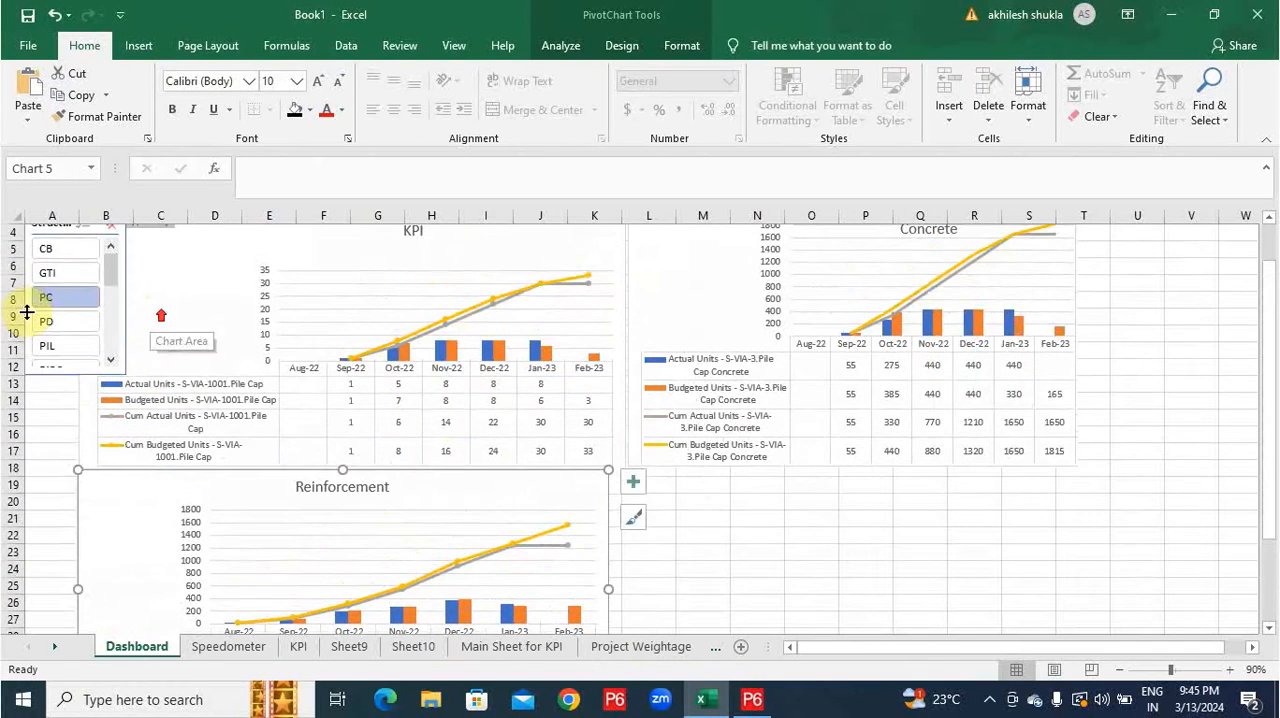
{"action": "scroll", "coordinate": [97, 279], "scroll_direction": "up", "scroll_amount": 1}
{"action": "right_click", "coordinate": [90, 268]}
{"action": "left_click", "coordinate": [170, 474]}
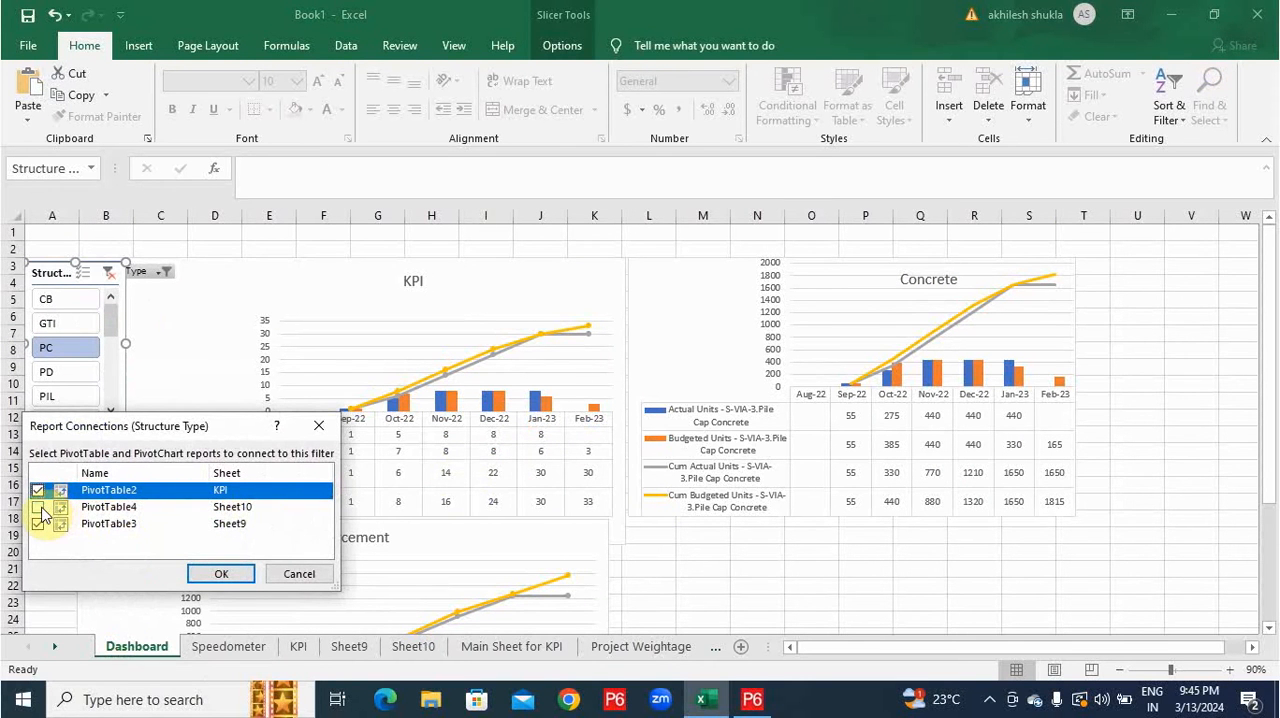
{"action": "left_click", "coordinate": [38, 507]}
{"action": "left_click", "coordinate": [228, 574]}
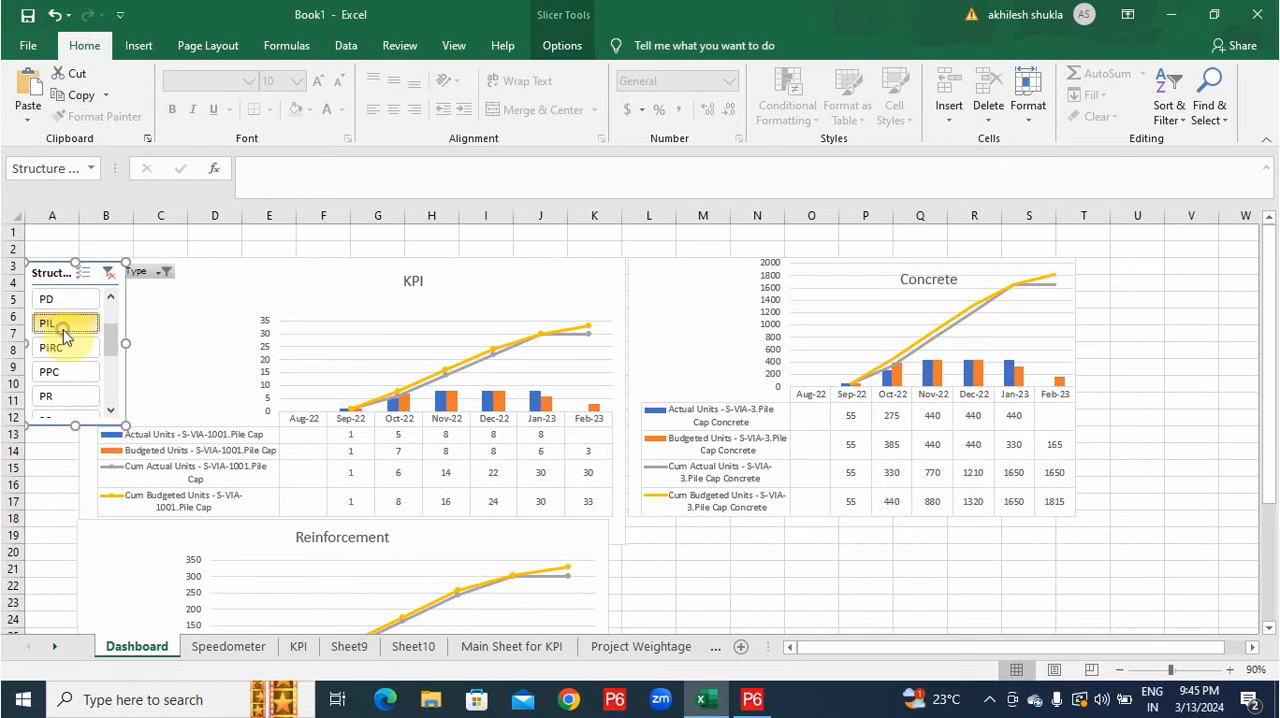
{"action": "left_click", "coordinate": [60, 326]}
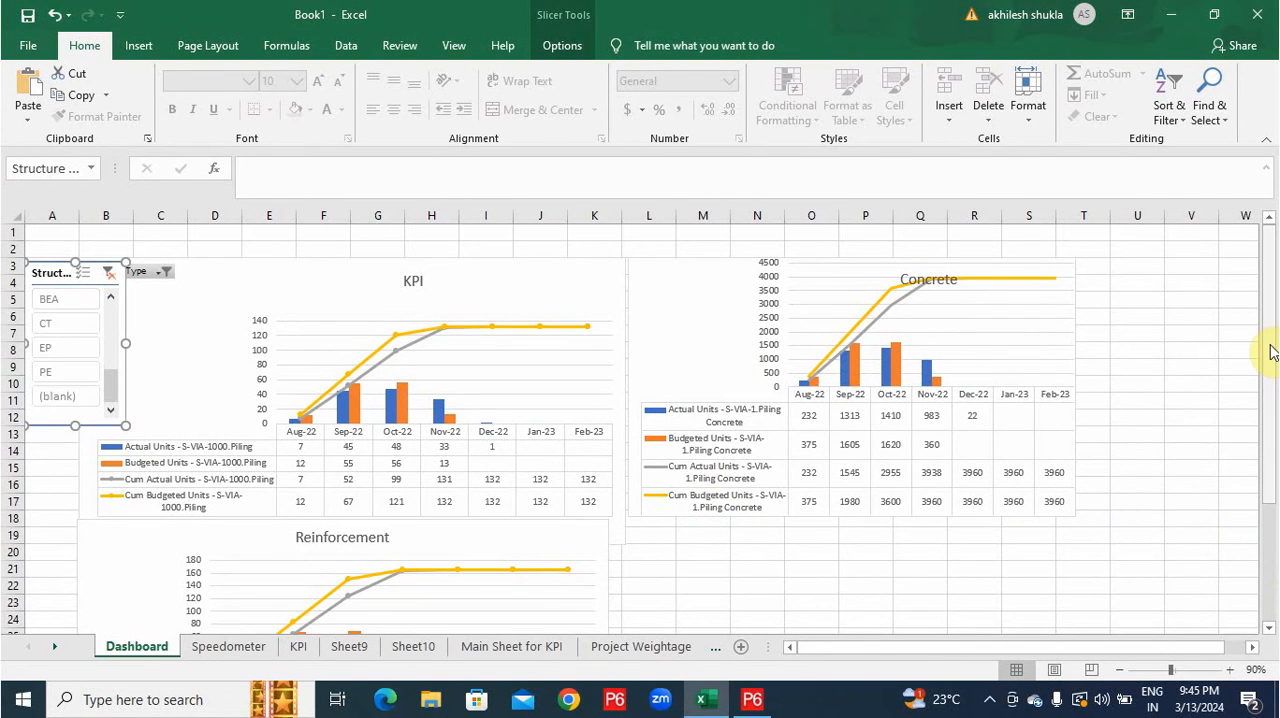
{"action": "left_click_drag", "start_coordinate": [1270, 350], "coordinate": [1266, 362]}
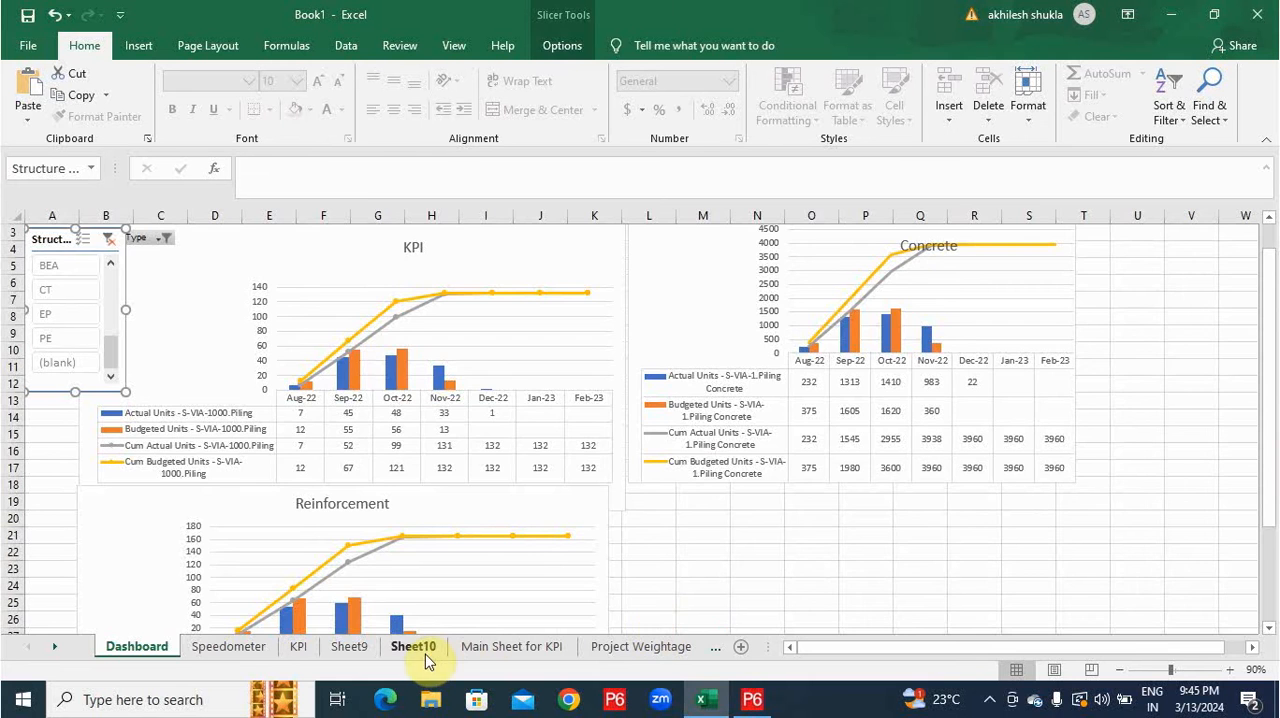
Add Resource ID Name to the legend series of Sheet10's Reinforcement PivotChart.
{"action": "left_click", "coordinate": [413, 646]}
{"action": "right_click", "coordinate": [1036, 452]}
{"action": "left_click", "coordinate": [1050, 668]}
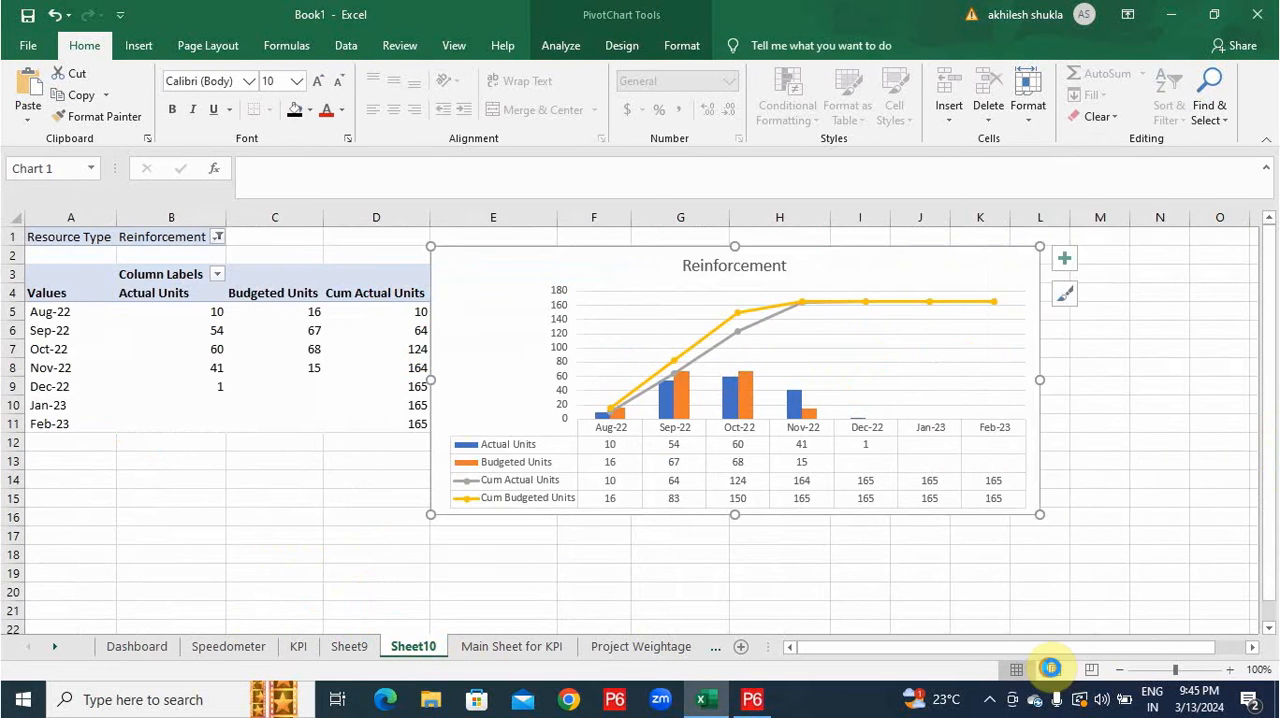
{"action": "scroll", "coordinate": [1078, 368], "scroll_direction": "up", "scroll_amount": 3}
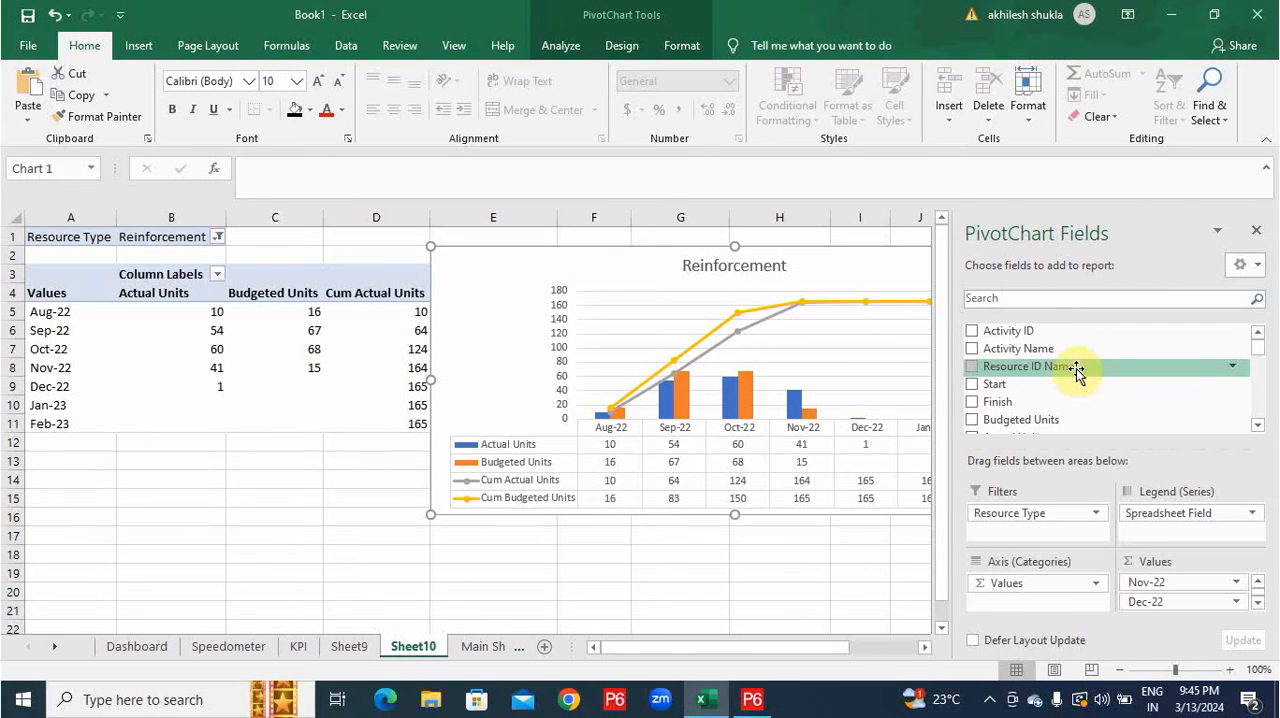
{"action": "left_click_drag", "start_coordinate": [1053, 373], "coordinate": [1168, 534]}
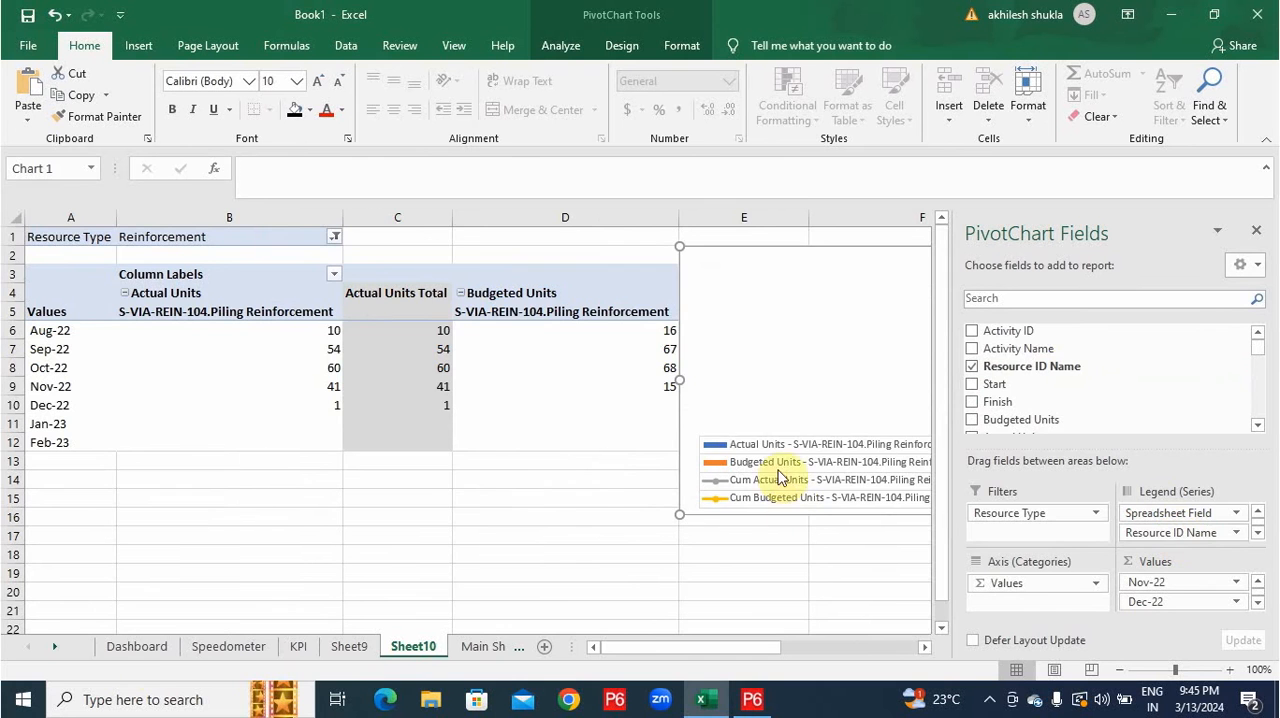
Check the Dashboard charts against the Structure Type slicer by filtering to PR, and return the slicer to PIL.
{"action": "left_click", "coordinate": [155, 647]}
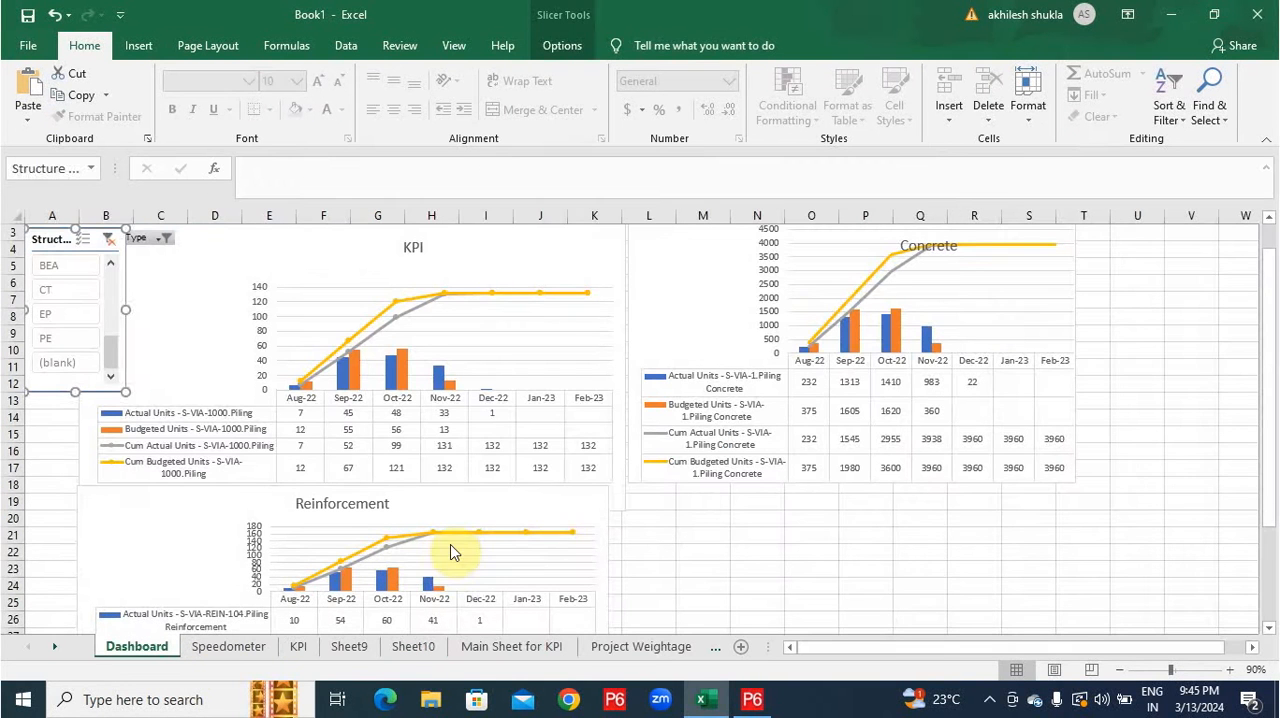
{"action": "left_click", "coordinate": [578, 510]}
{"action": "scroll", "coordinate": [534, 500], "scroll_direction": "down", "scroll_amount": 3}
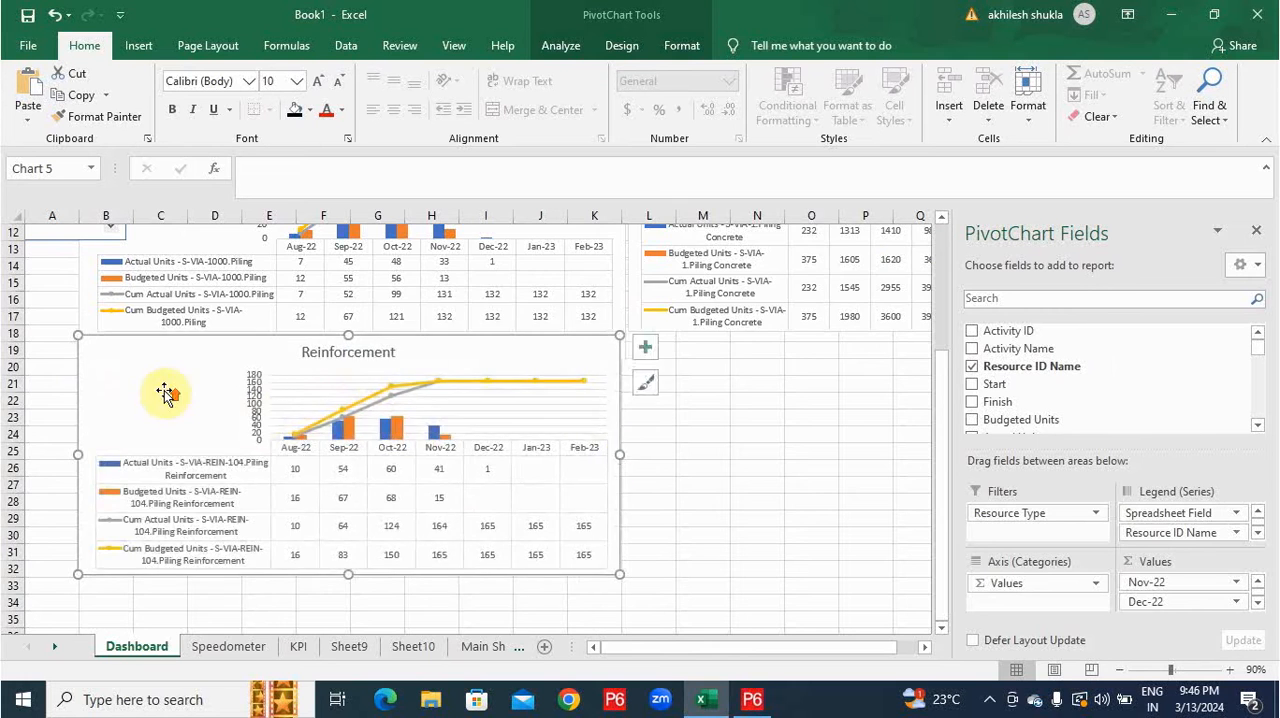
{"action": "scroll", "coordinate": [106, 334], "scroll_direction": "up", "scroll_amount": 3}
{"action": "scroll", "coordinate": [85, 330], "scroll_direction": "up", "scroll_amount": 3}
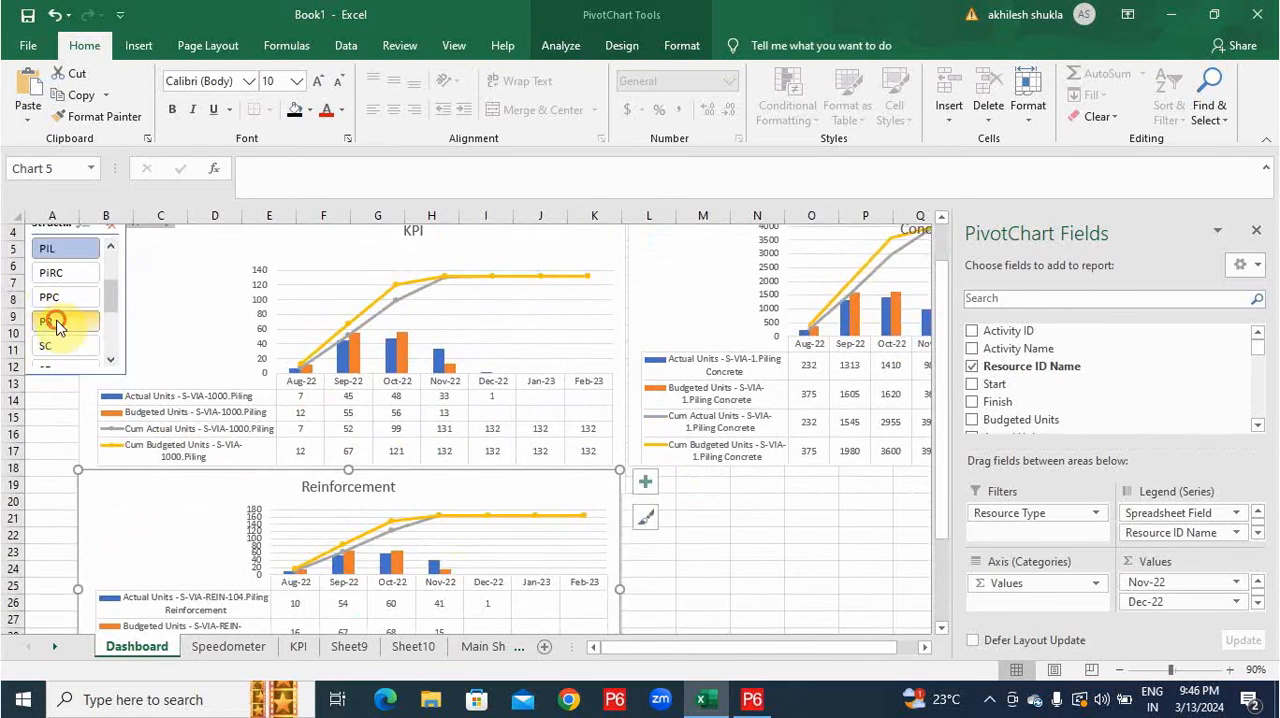
{"action": "left_click", "coordinate": [46, 321]}
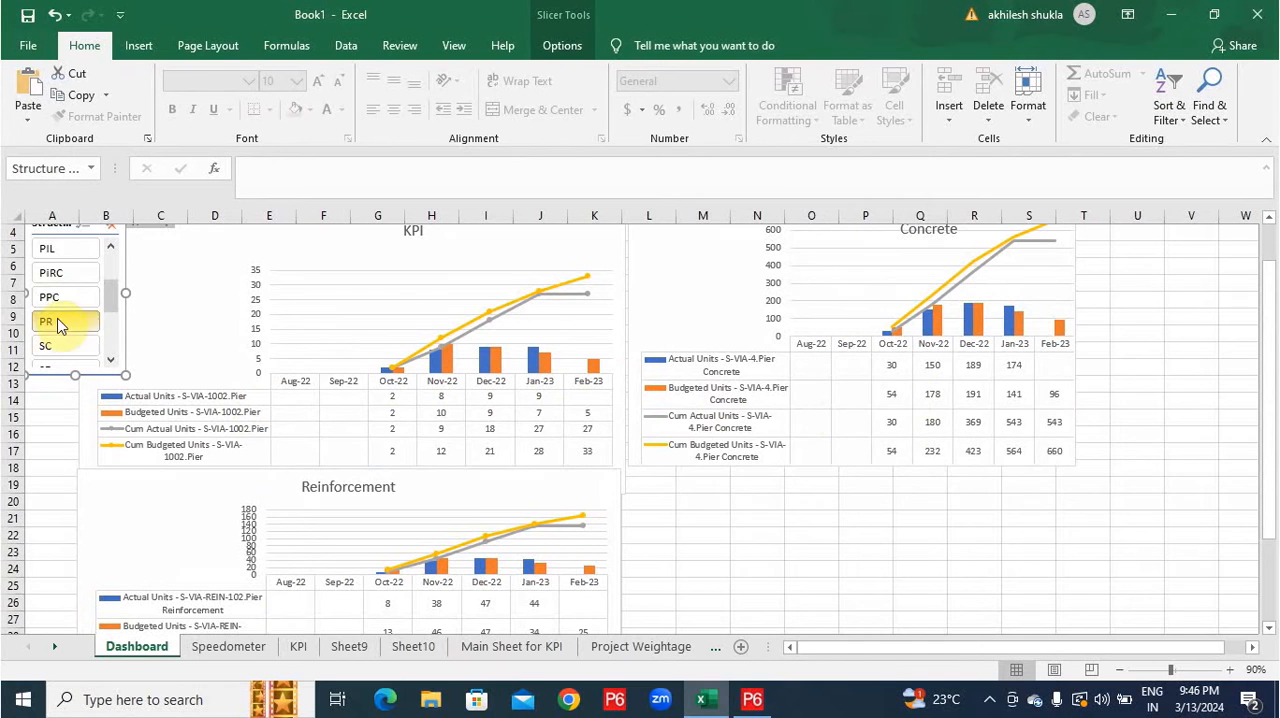
{"action": "left_click", "coordinate": [61, 250]}
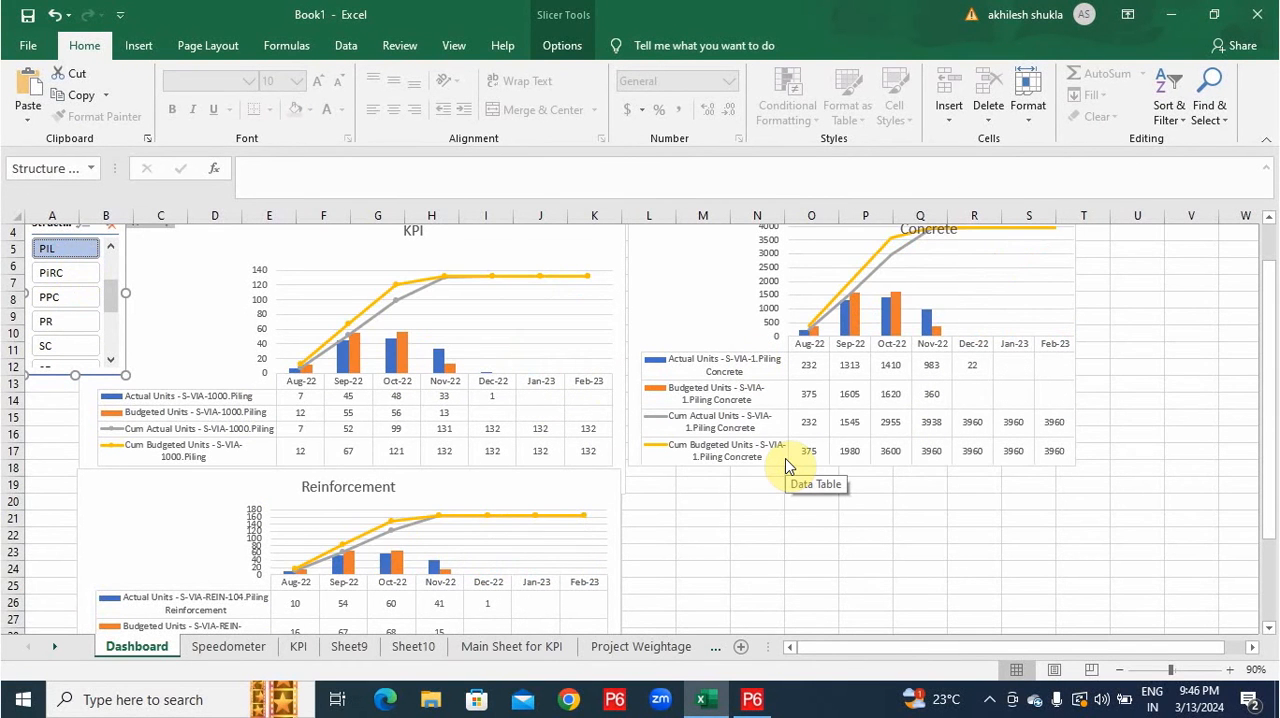
Insert a PivotChart on a new worksheet from the Labour sheet's data range B2:Q6.
{"action": "left_click", "coordinate": [613, 650]}
{"action": "left_click", "coordinate": [651, 647]}
{"action": "left_click", "coordinate": [132, 47]}
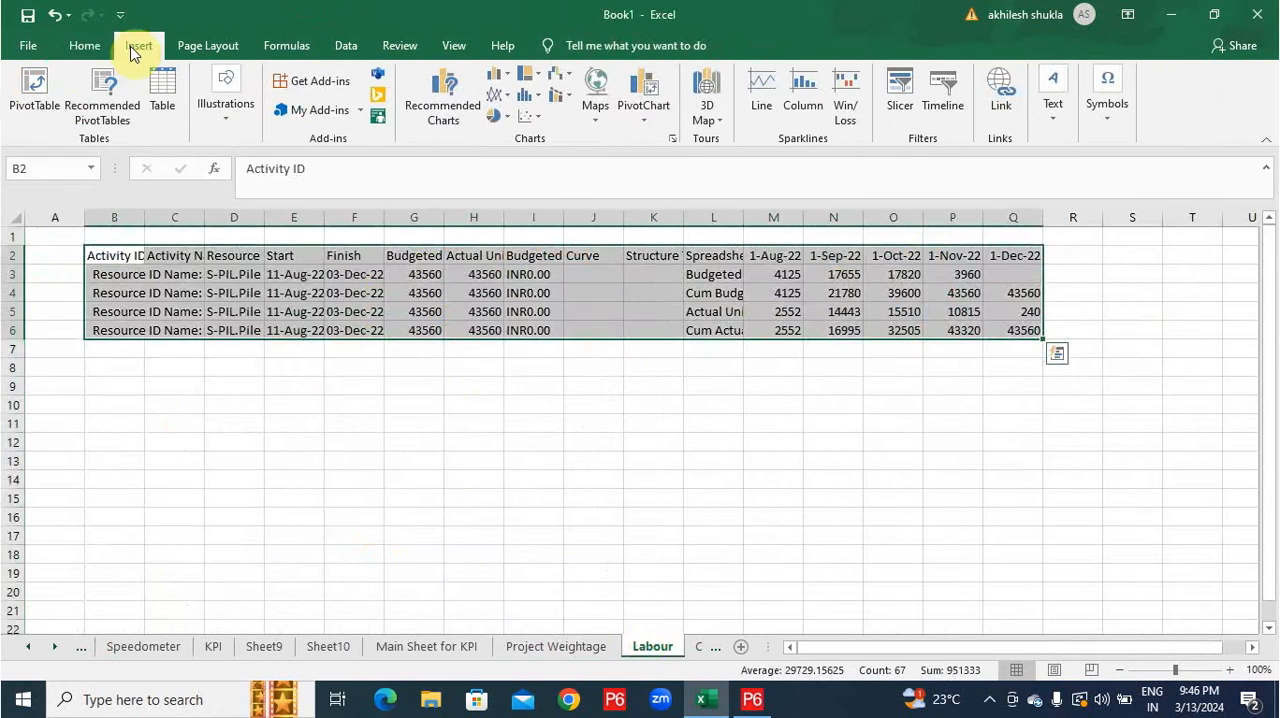
{"action": "left_click", "coordinate": [643, 118]}
{"action": "left_click", "coordinate": [654, 137]}
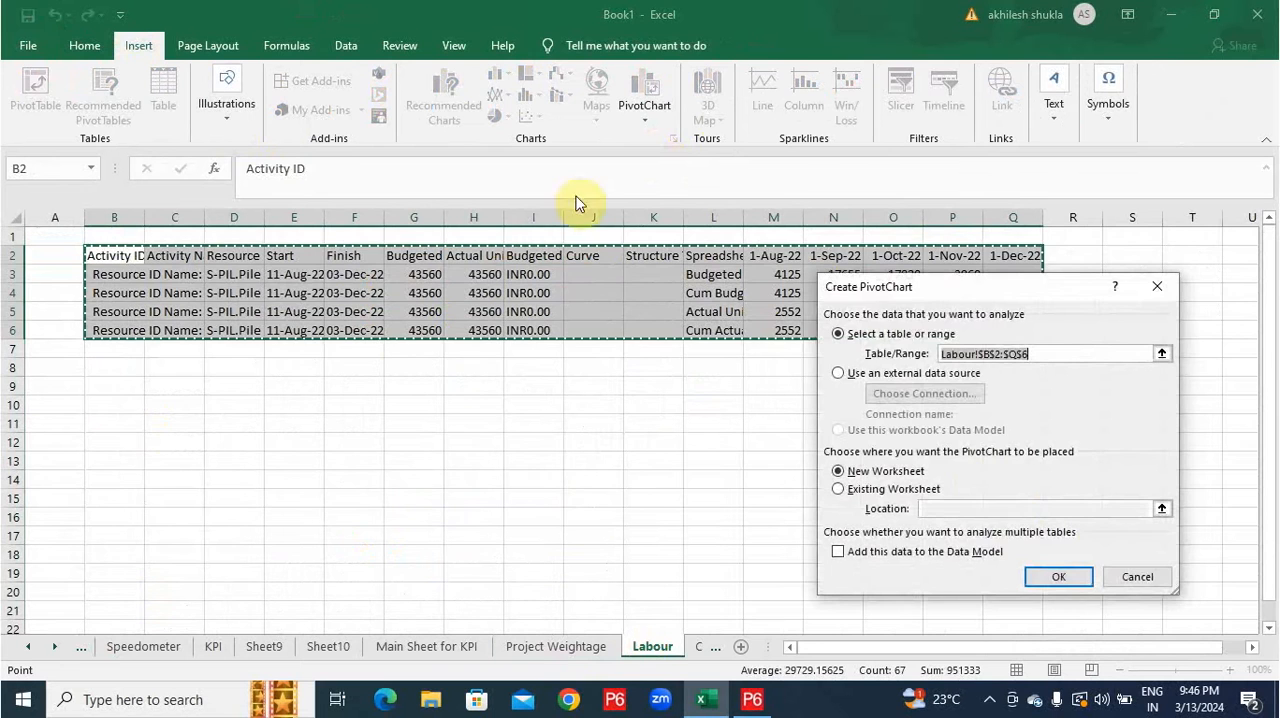
{"action": "left_click", "coordinate": [1056, 569]}
Set Spreadsheet Field as the PivotChart's axis category and add the months 1-Aug-22 to 1-Dec-22 as values.
{"action": "scroll", "coordinate": [1068, 421], "scroll_direction": "down", "scroll_amount": 2}
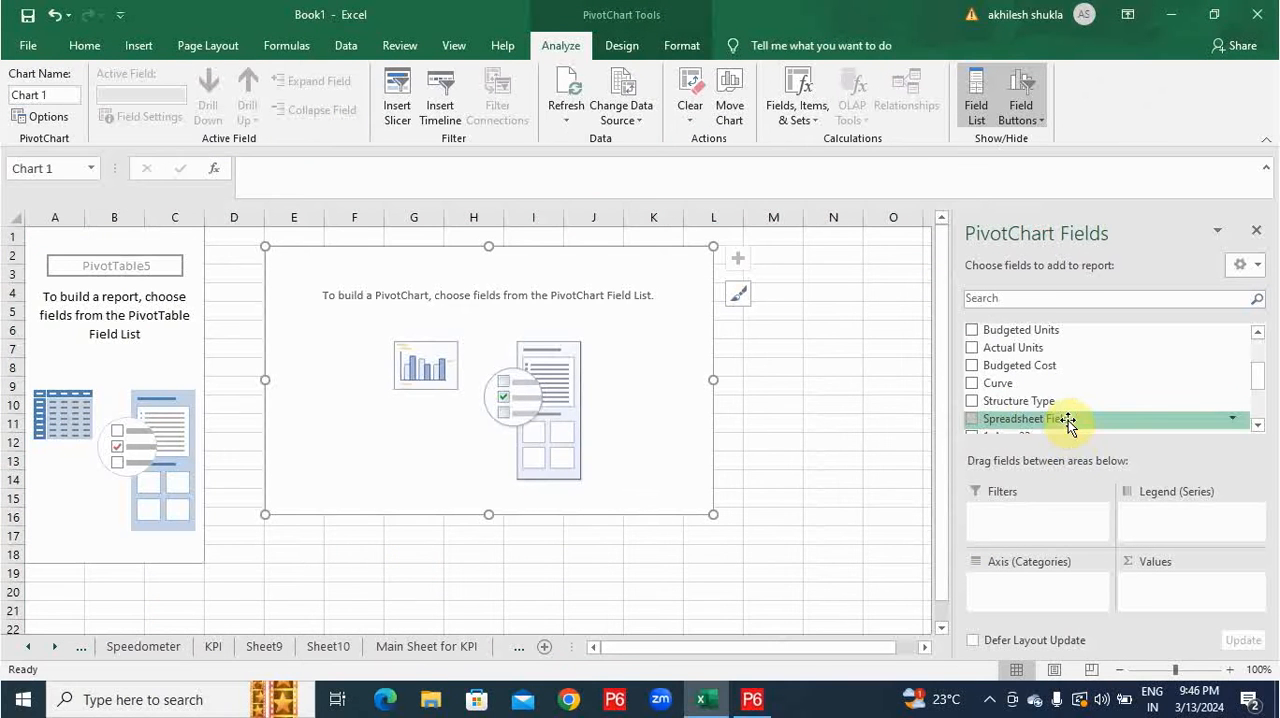
{"action": "left_click_drag", "start_coordinate": [1068, 421], "coordinate": [1035, 590]}
{"action": "scroll", "coordinate": [983, 385], "scroll_direction": "down", "scroll_amount": 2}
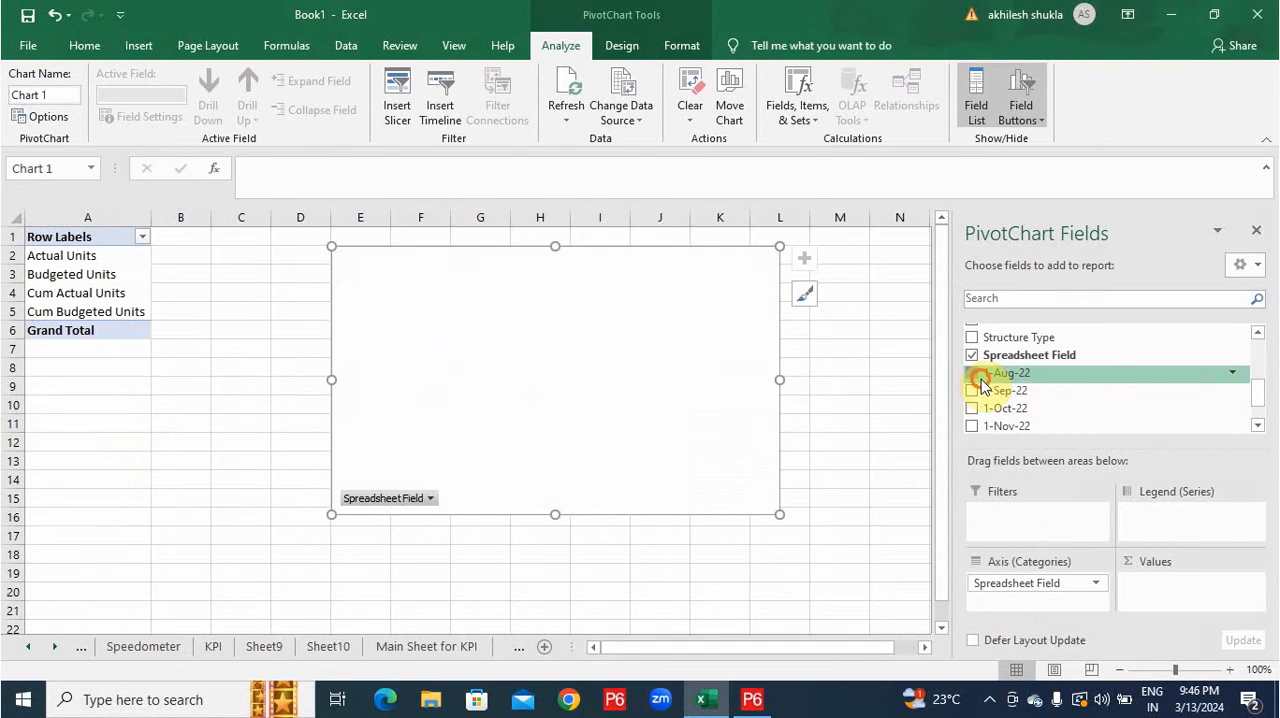
{"action": "left_click", "coordinate": [976, 375]}
{"action": "left_click", "coordinate": [975, 391]}
{"action": "left_click", "coordinate": [975, 410]}
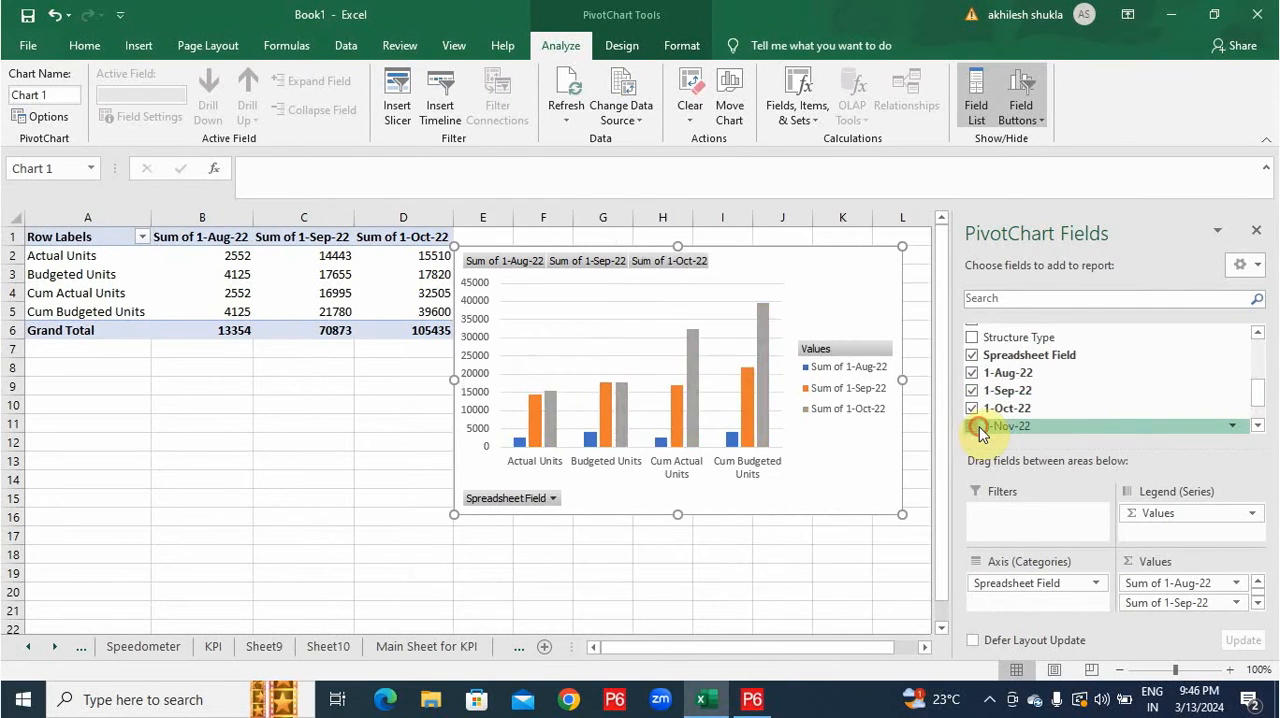
{"action": "left_click", "coordinate": [973, 426]}
{"action": "scroll", "coordinate": [975, 420], "scroll_direction": "down", "scroll_amount": 1}
{"action": "left_click", "coordinate": [972, 399]}
Switch the labour PivotChart's rows and columns so the months form the axis and the unit types form the series.
{"action": "right_click", "coordinate": [660, 327]}
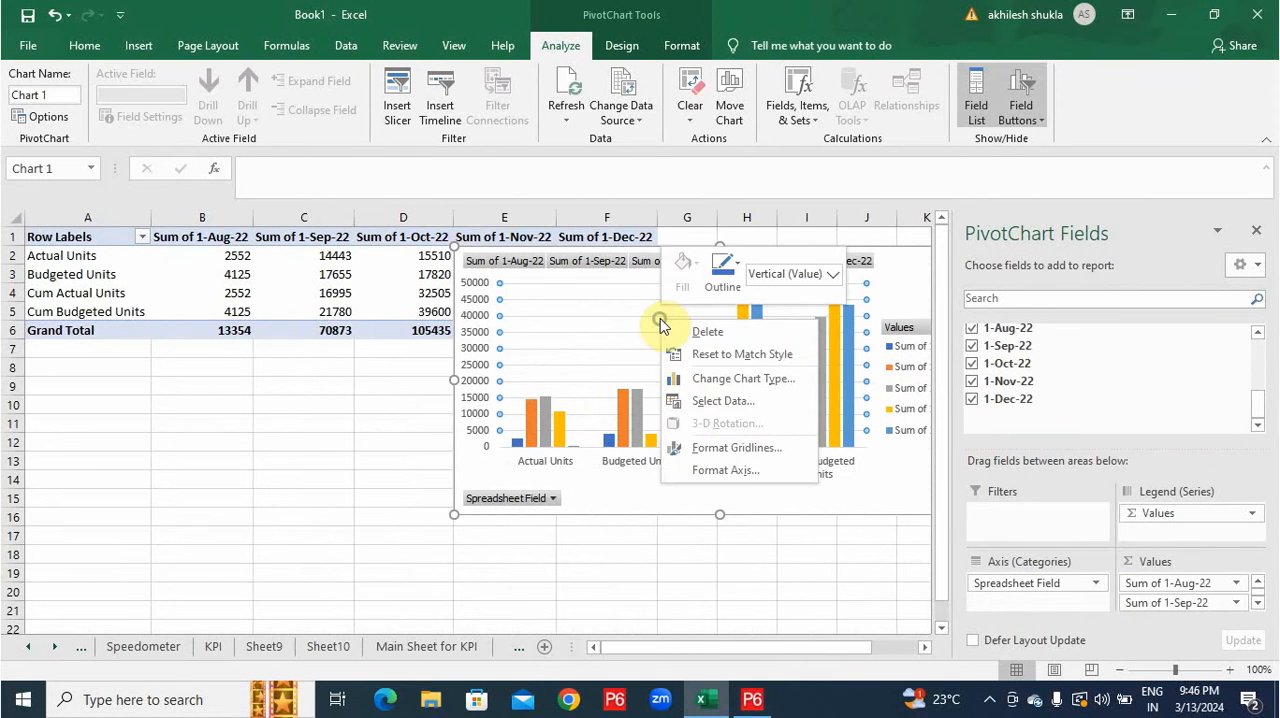
{"action": "left_click", "coordinate": [721, 404]}
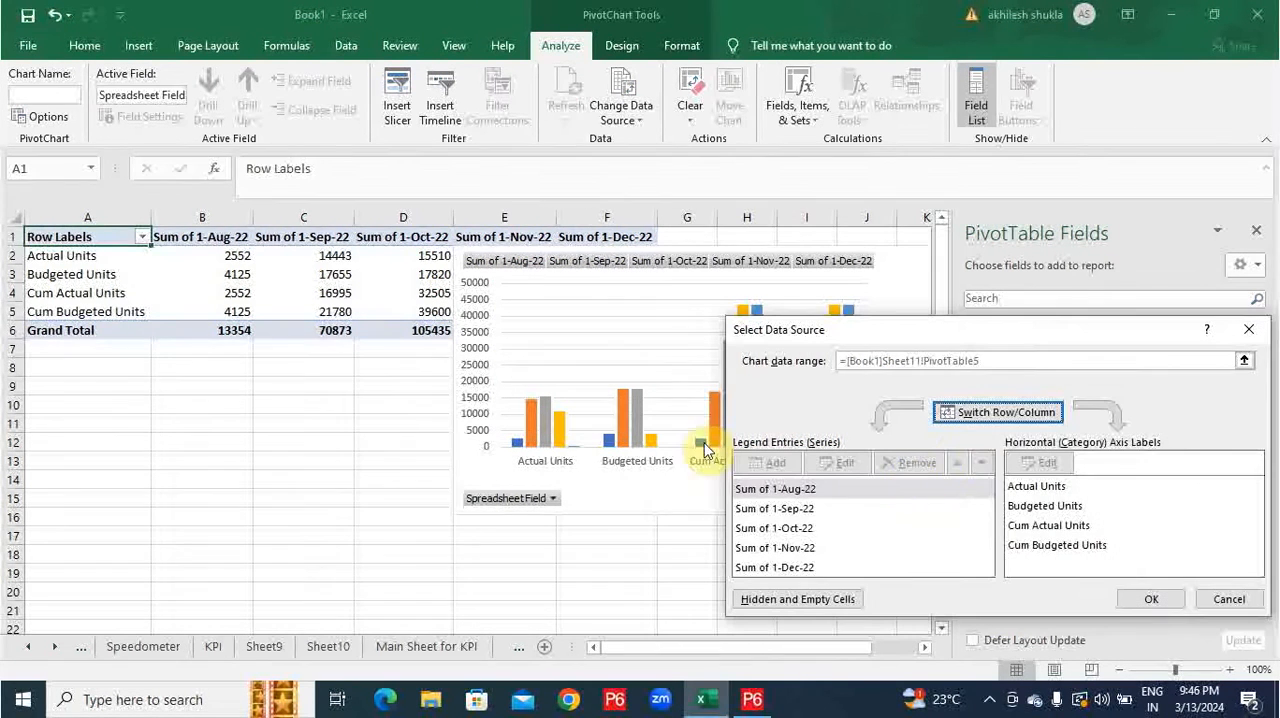
{"action": "left_click", "coordinate": [990, 412]}
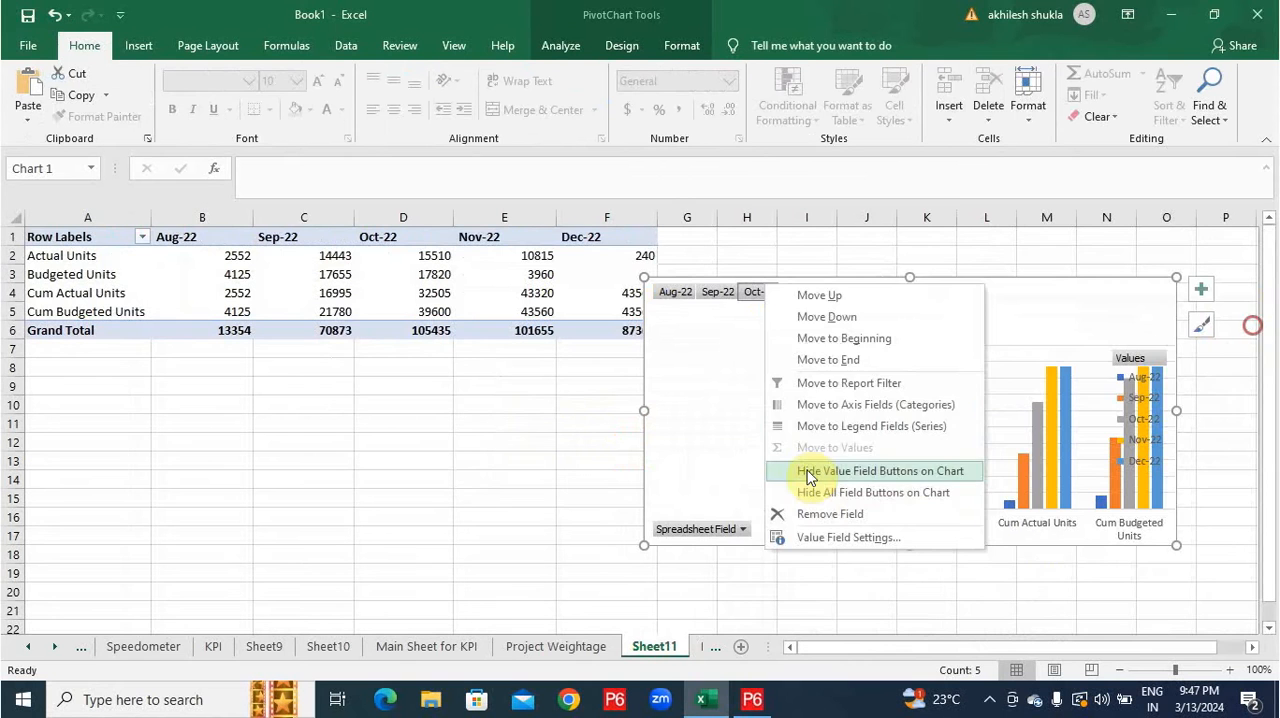
{"action": "left_click", "coordinate": [807, 474]}
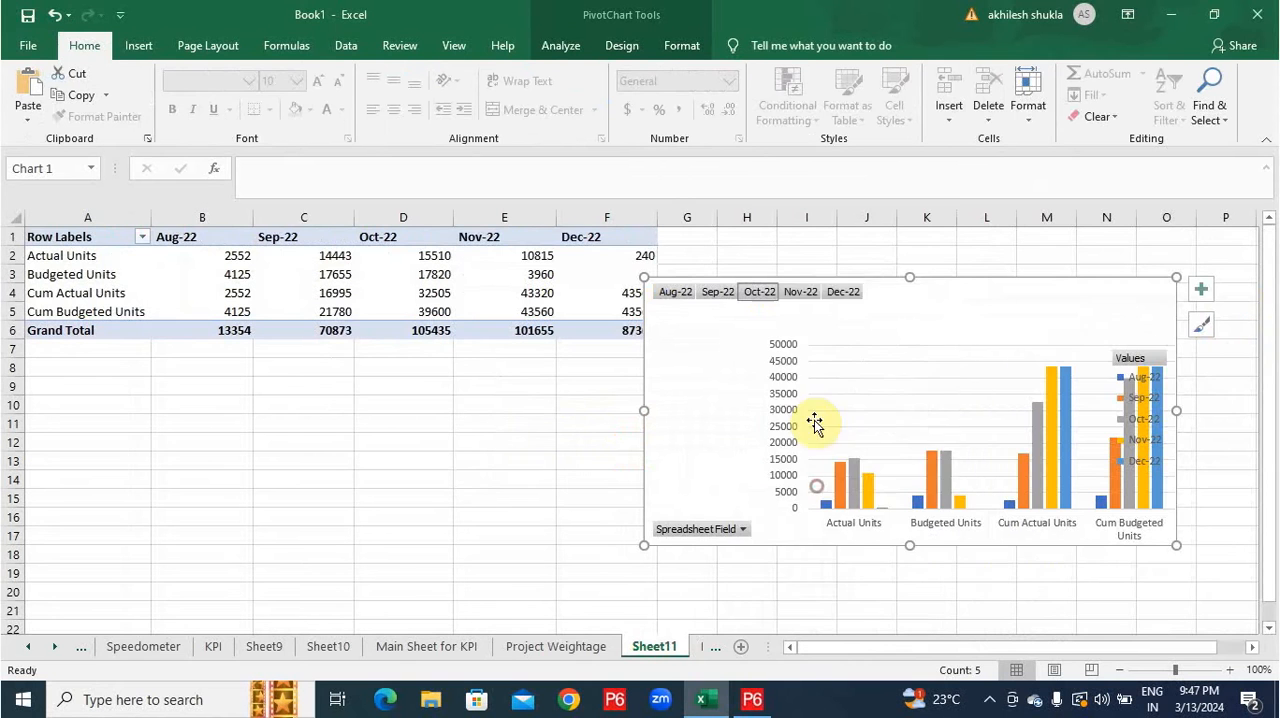
{"action": "right_click", "coordinate": [808, 337]}
{"action": "left_click", "coordinate": [850, 432]}
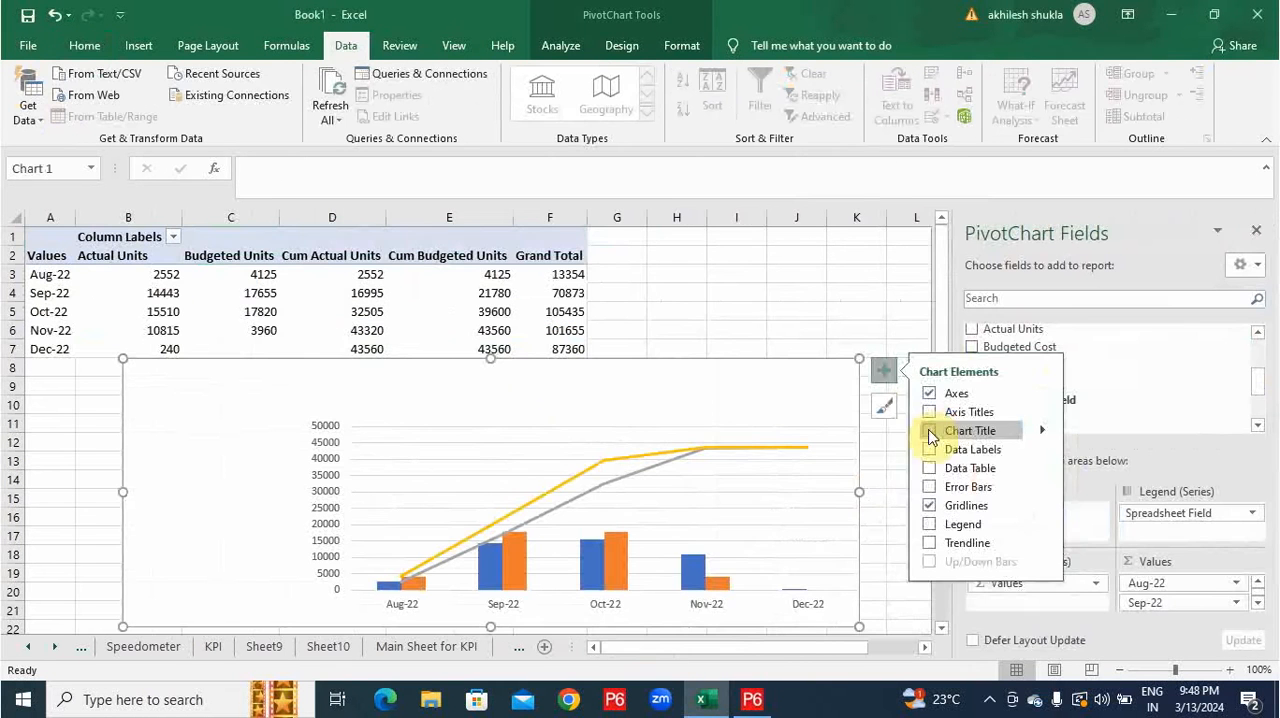
{"action": "left_click", "coordinate": [915, 425]}
Title the labour PivotChart "Man Power Histogram" and add a data table to it.
{"action": "triple_click", "coordinate": [530, 377]}
{"action": "type", "text": "Man"}
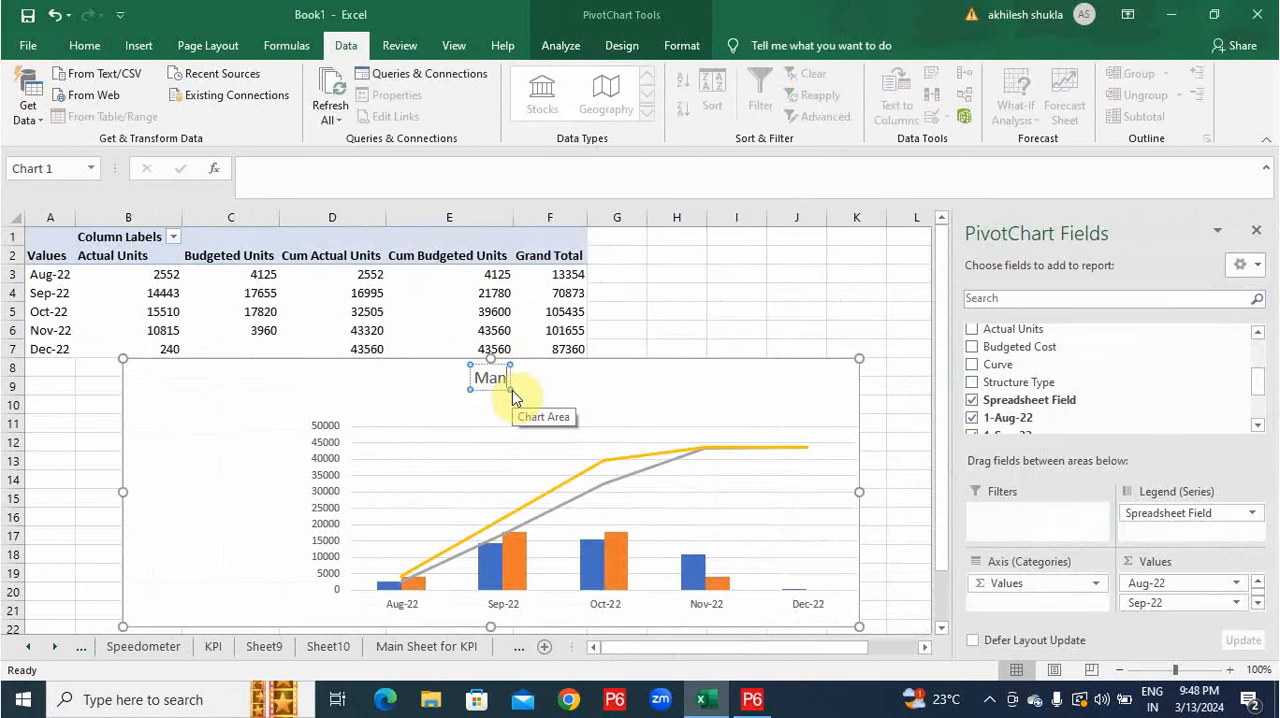
{"action": "type", "text": " Power Histogram"}
{"action": "left_click", "coordinate": [883, 370]}
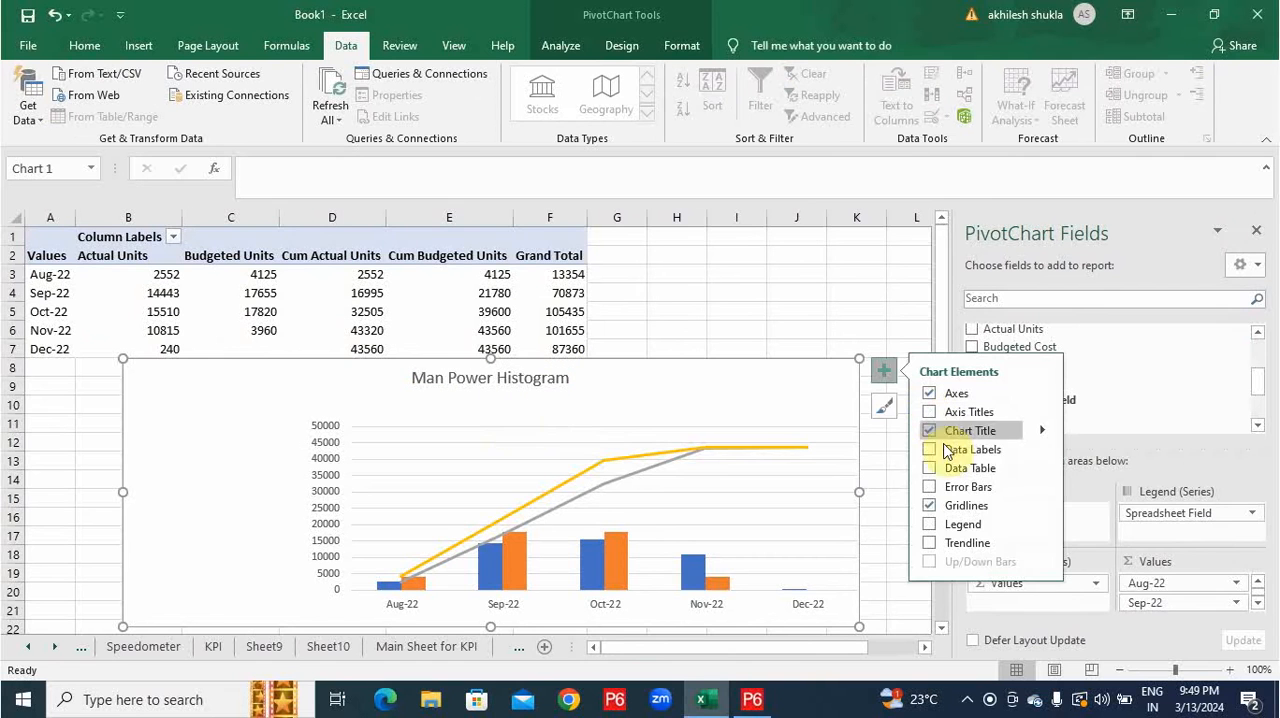
{"action": "left_click", "coordinate": [929, 449]}
{"action": "left_click", "coordinate": [931, 470]}
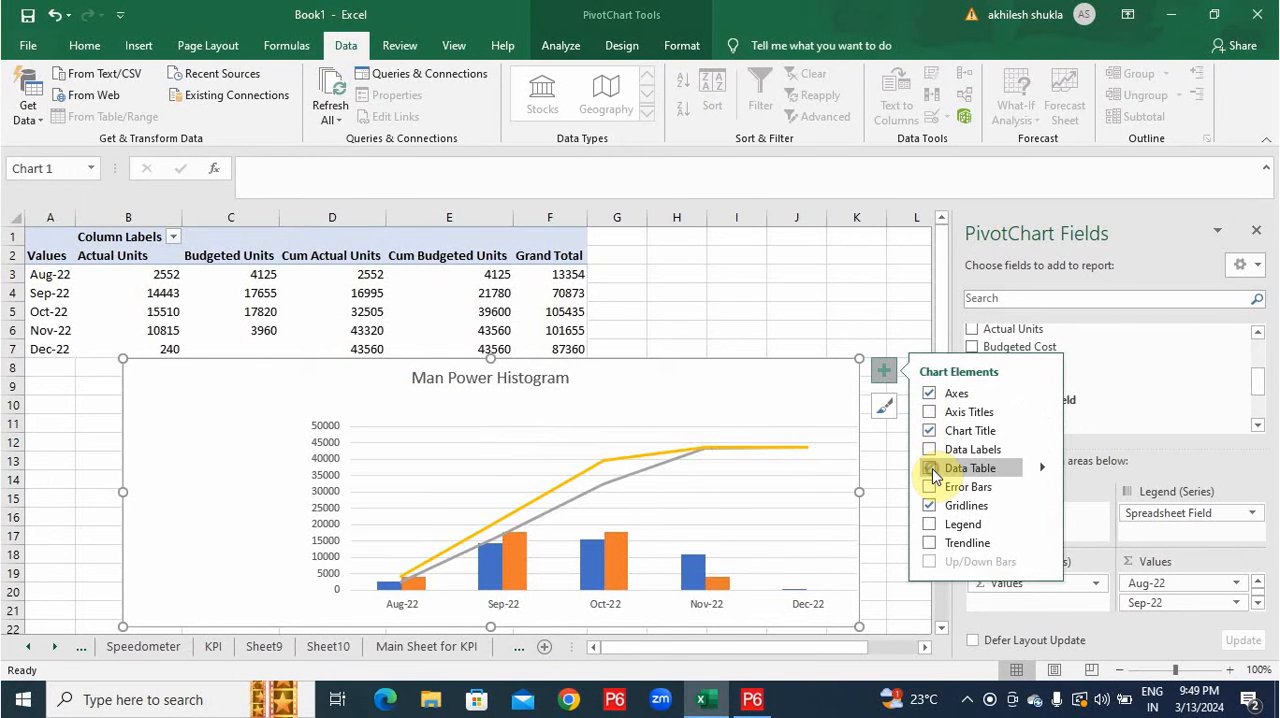
Paste the Man Power Histogram chart onto the Dashboard below the Concrete chart and shrink it to about the Concrete chart's width.
{"action": "left_click", "coordinate": [81, 648]}
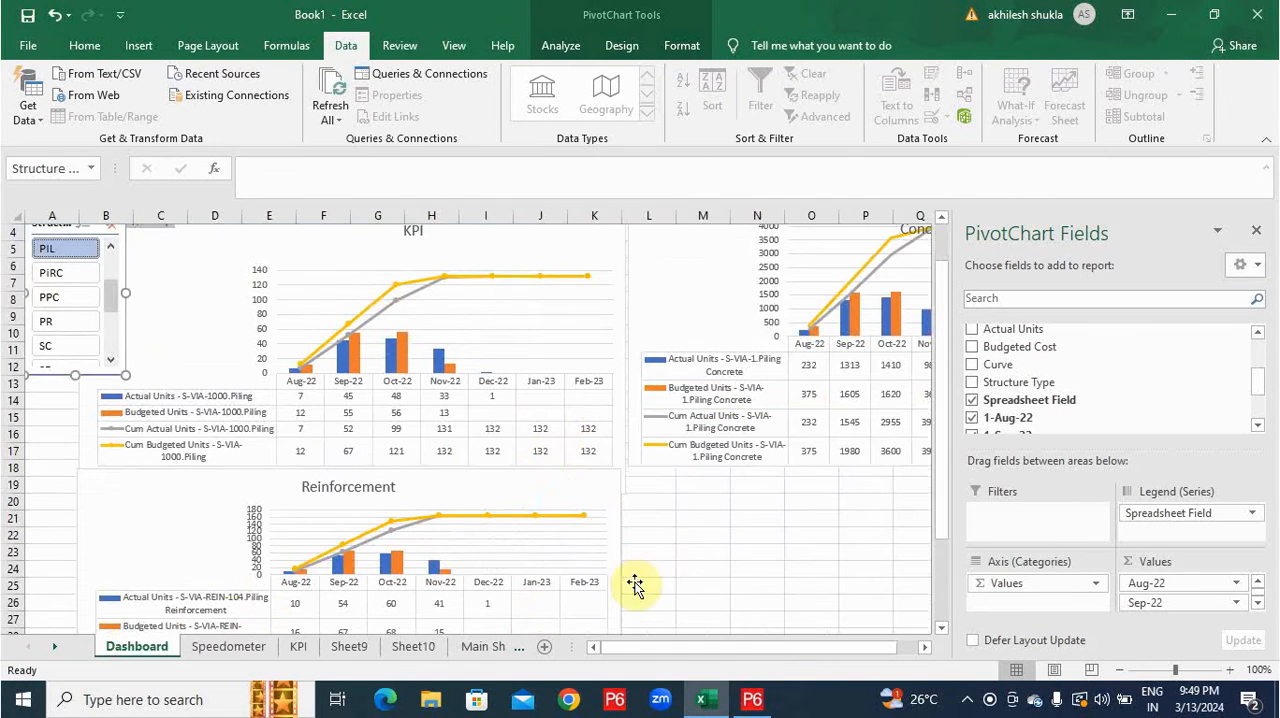
{"action": "left_click", "coordinate": [670, 537]}
{"action": "left_click", "coordinate": [661, 487]}
{"action": "key", "text": "ctrl+v"}
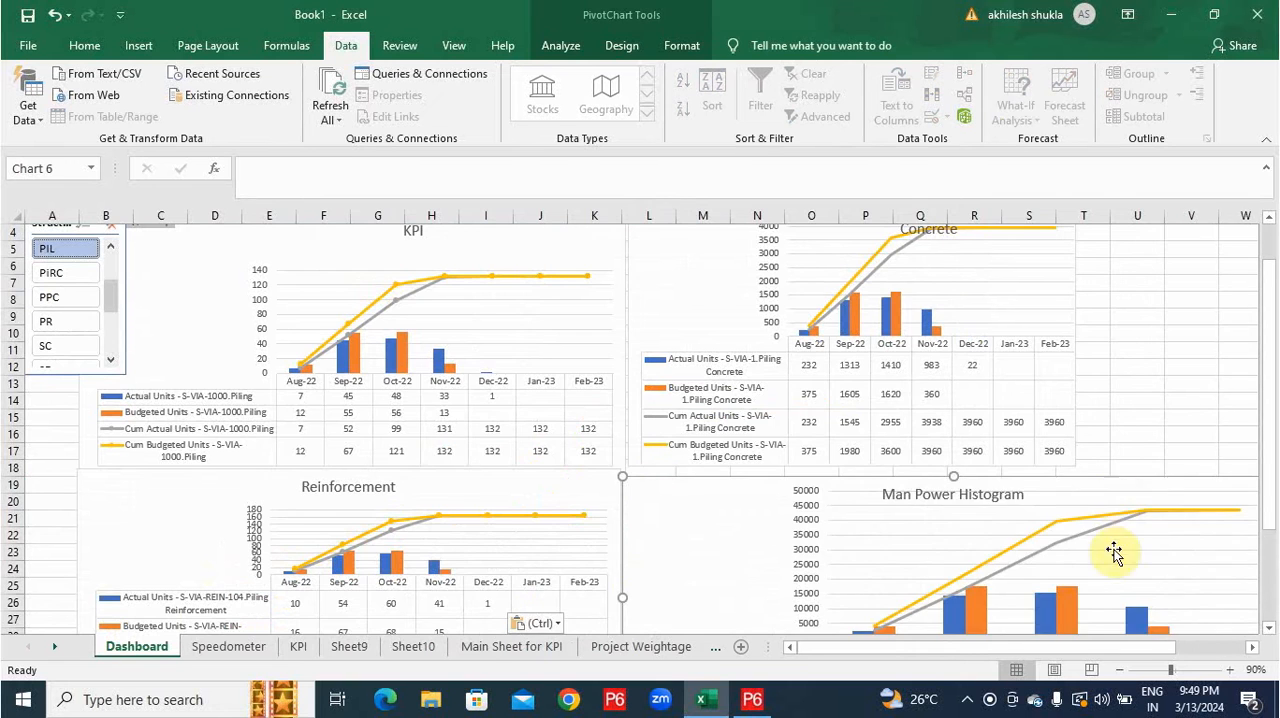
{"action": "scroll", "coordinate": [1163, 480], "scroll_direction": "down", "scroll_amount": 1}
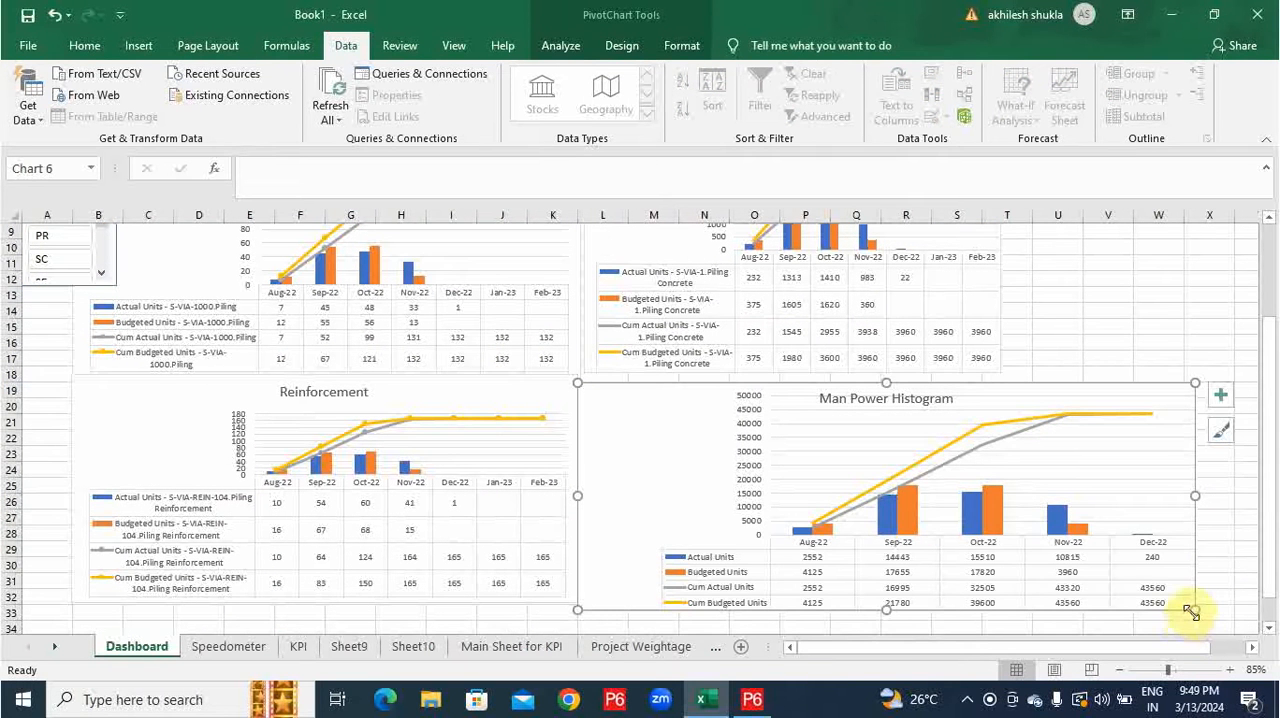
{"action": "left_click_drag", "start_coordinate": [1190, 612], "coordinate": [998, 576]}
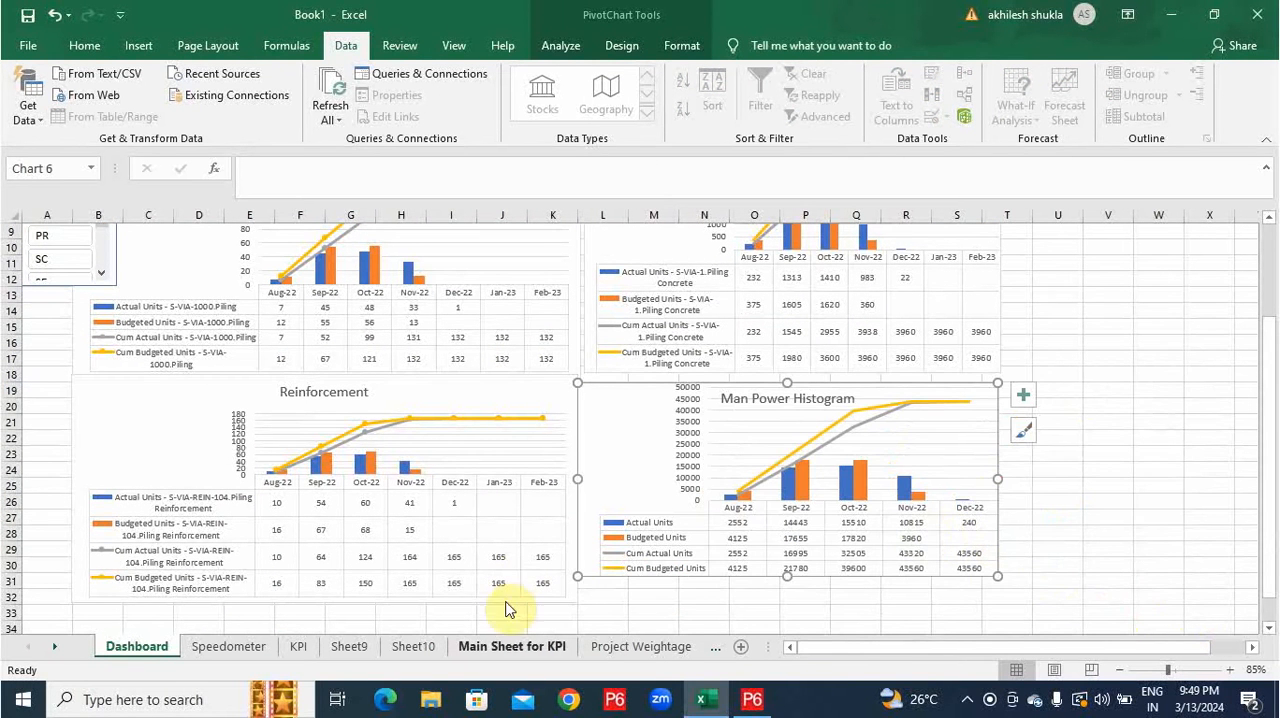
Rename the Project Weightage sheet as "-Main".
{"action": "left_click", "coordinate": [613, 655]}
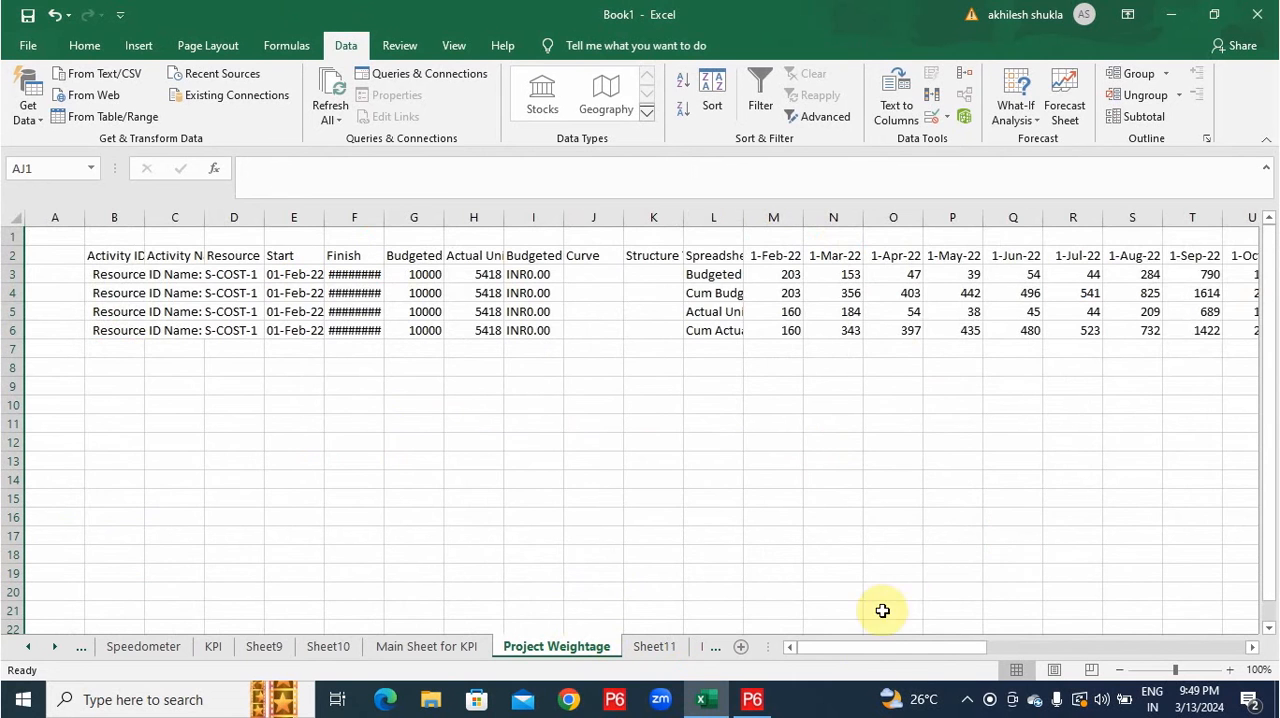
{"action": "mouse_move", "coordinate": [869, 655]}
{"action": "left_mouse_down"}
{"action": "mouse_move", "coordinate": [903, 647]}
{"action": "mouse_move", "coordinate": [882, 647]}
{"action": "left_mouse_up"}
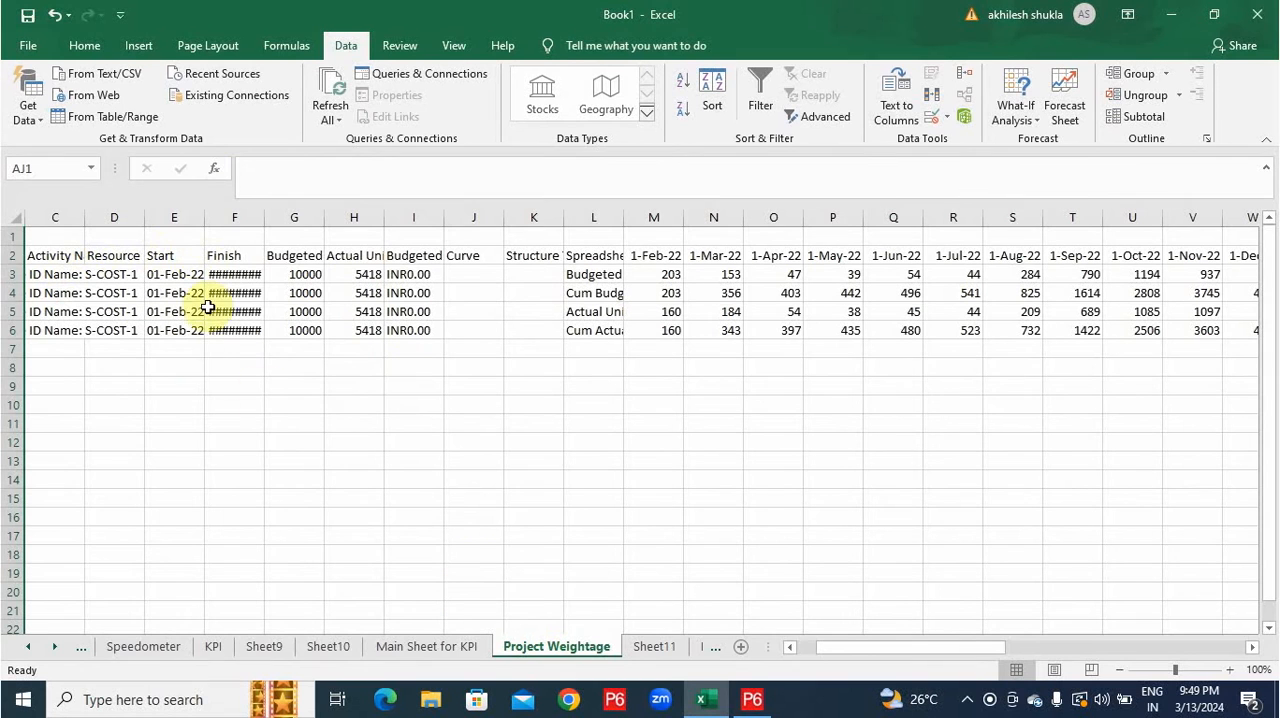
{"action": "double_click", "coordinate": [597, 649]}
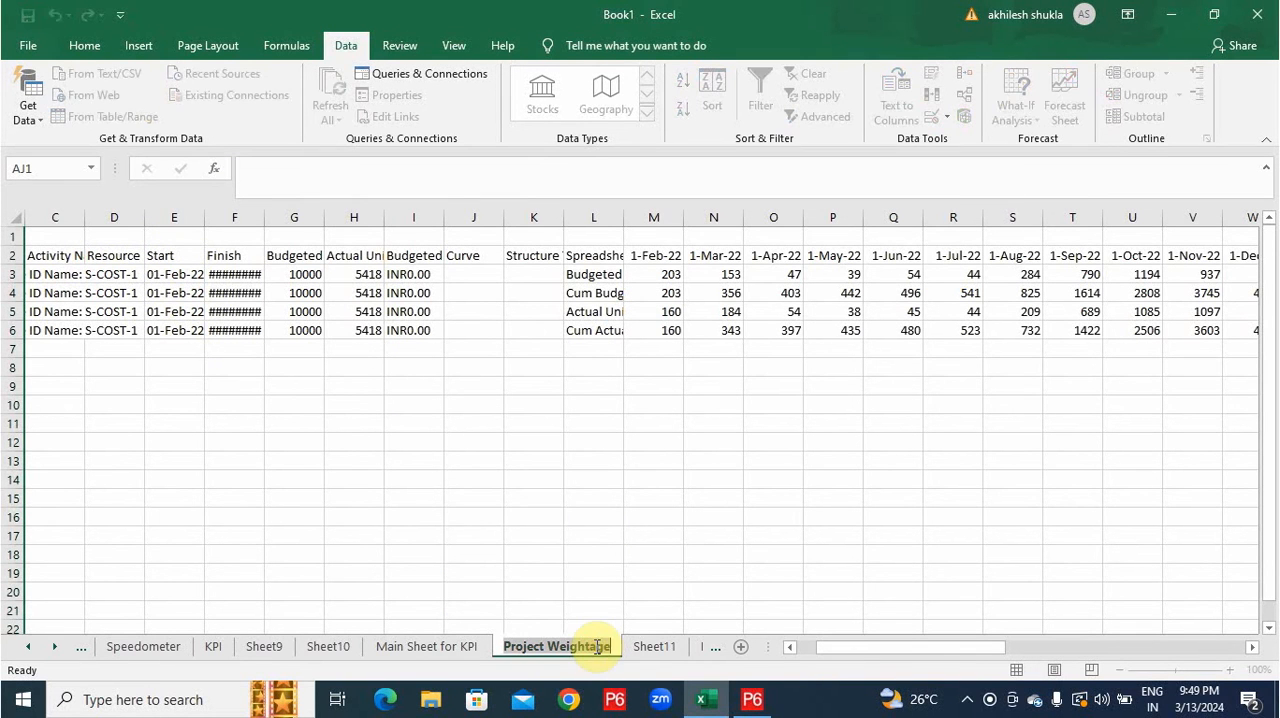
{"action": "type", "text": "-"}
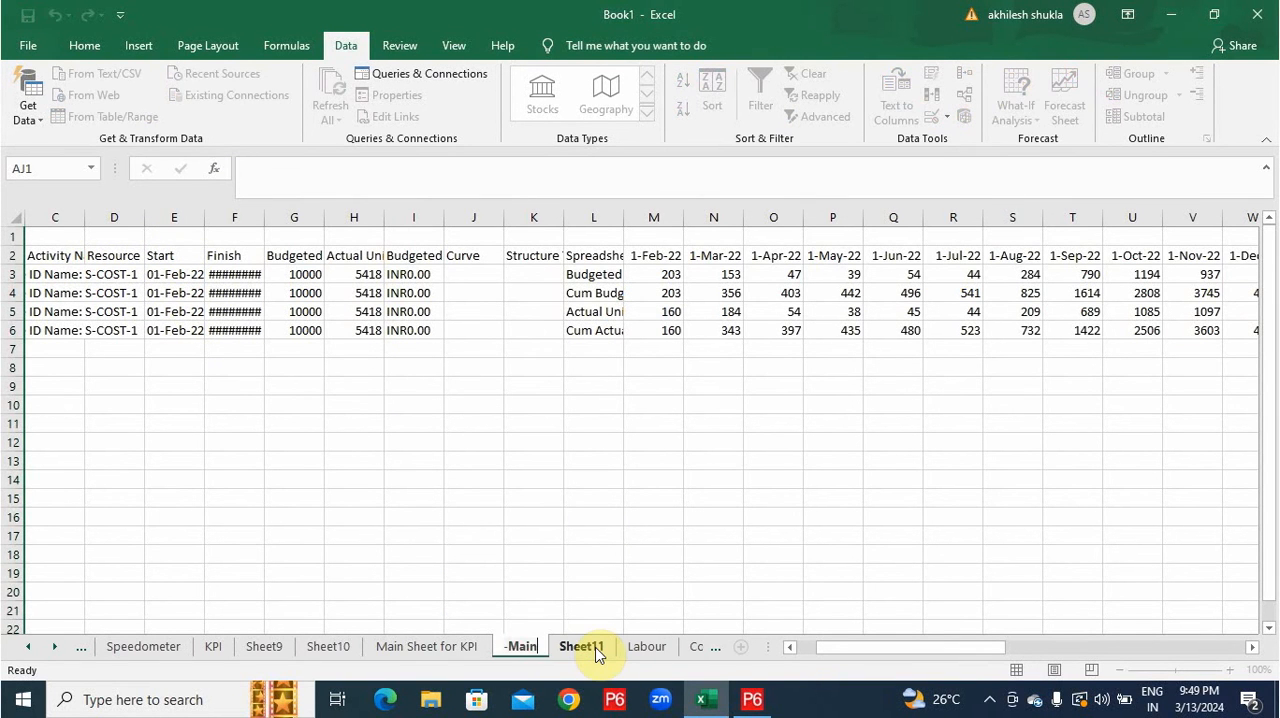
{"action": "type", "text": "Main"}
{"action": "key", "text": "Return"}
Insert a blank worksheet in front of the -Main sheet.
{"action": "right_click", "coordinate": [522, 640]}
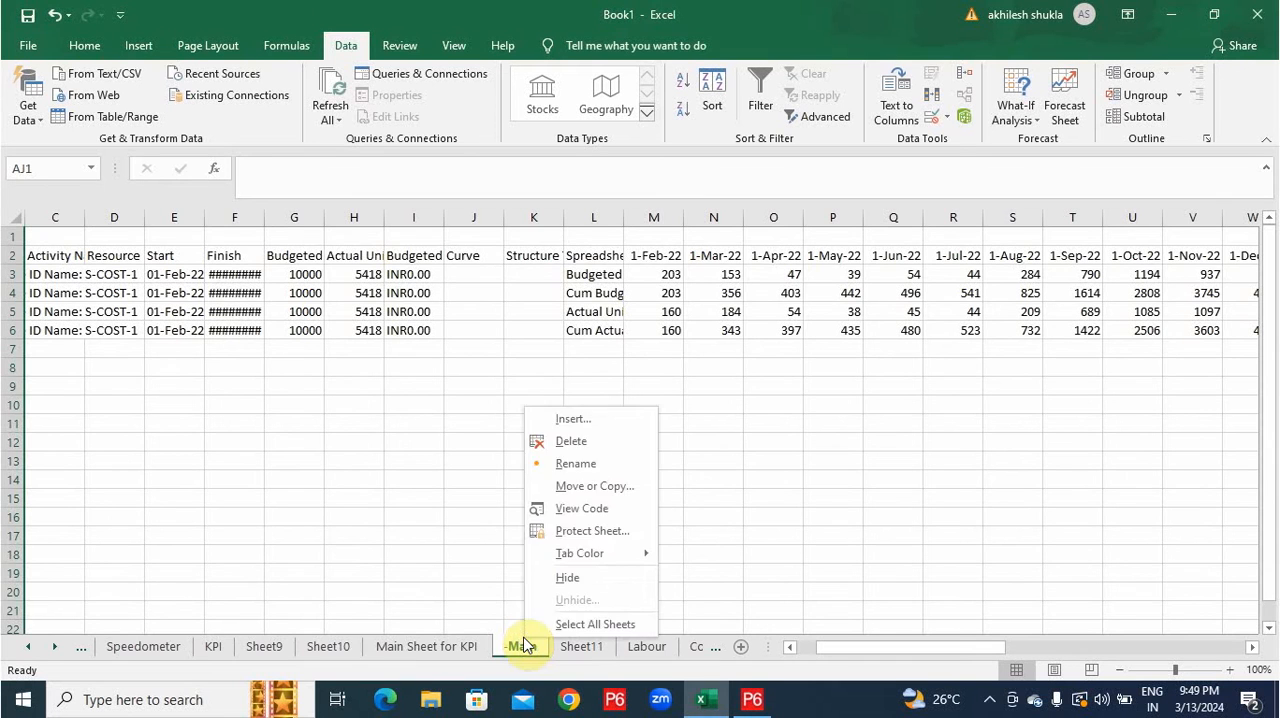
{"action": "left_click", "coordinate": [511, 405]}
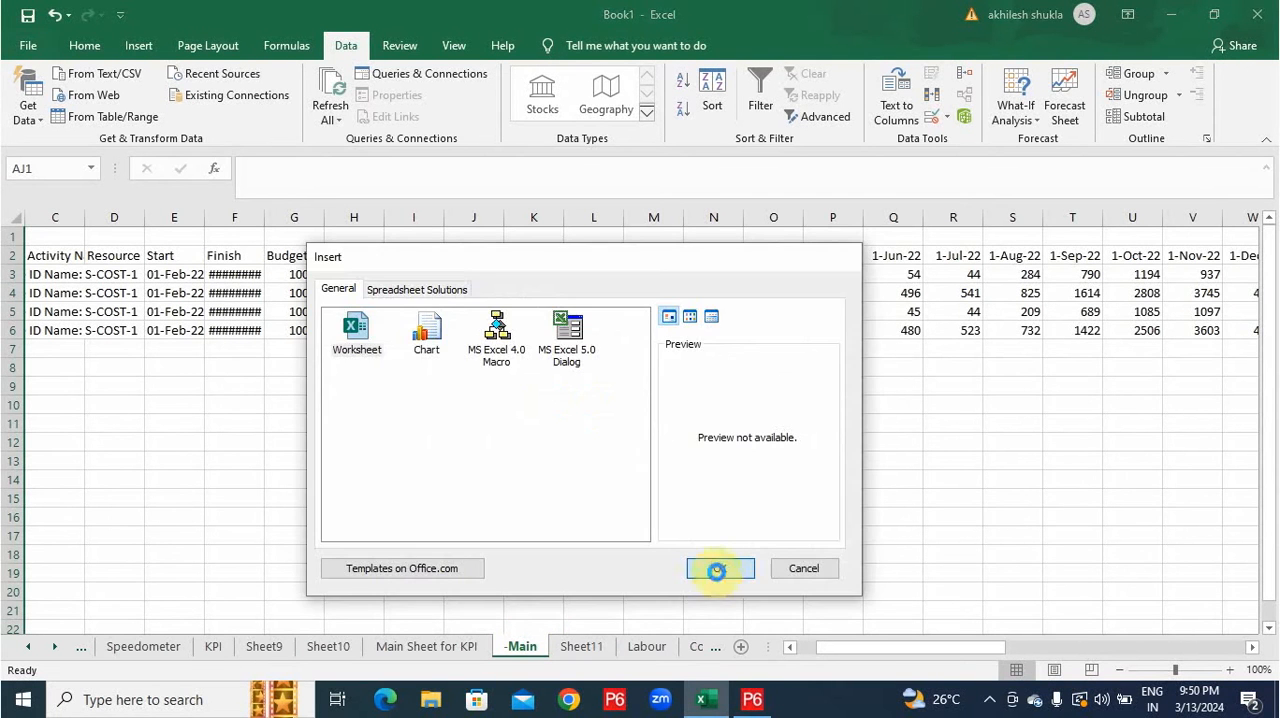
{"action": "left_click", "coordinate": [716, 569]}
Copy range C2:AI6 from the -Main sheet to the Weightage sheet, starting at cell B3.
{"action": "left_click_drag", "start_coordinate": [890, 650], "coordinate": [1269, 600]}
{"action": "left_click", "coordinate": [486, 340], "text": "shift"}
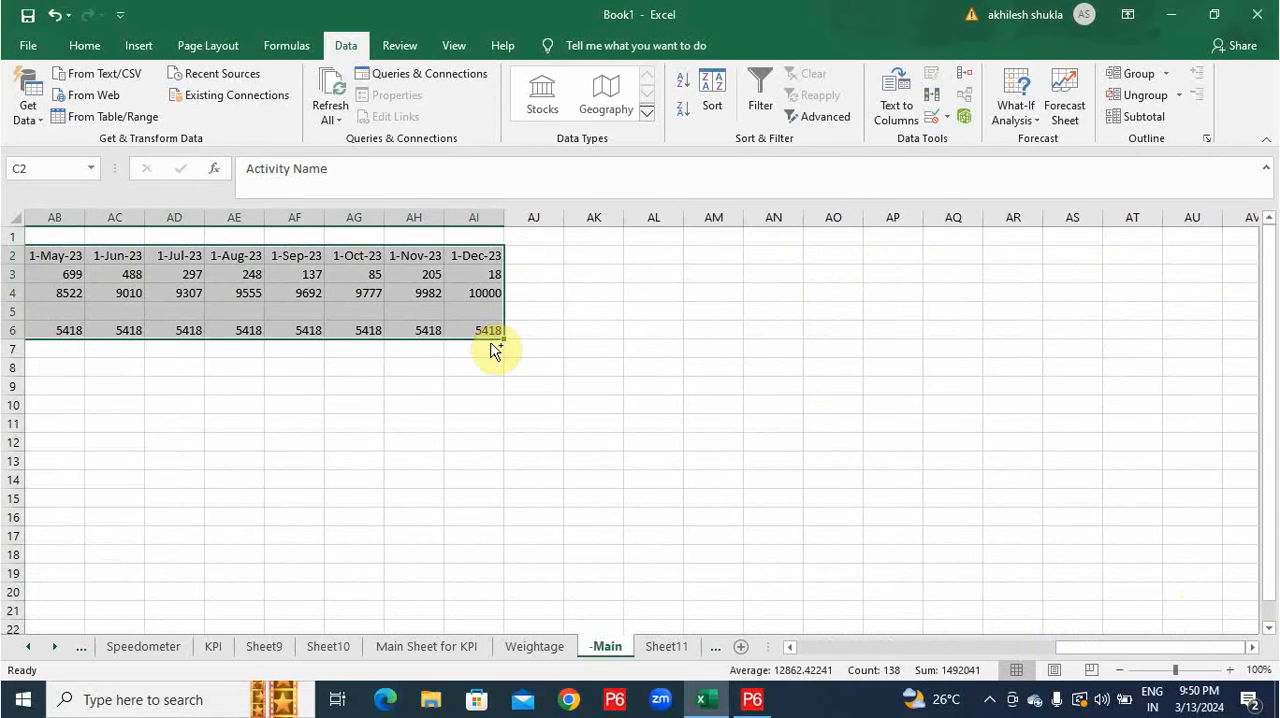
{"action": "key", "text": "ctrl+c"}
{"action": "left_click", "coordinate": [535, 646]}
Start a formula in cell L4 of the Weightage sheet that references the Feb-22 Budgeted Units in cell M3 of -Main.
{"action": "left_click", "coordinate": [716, 293]}
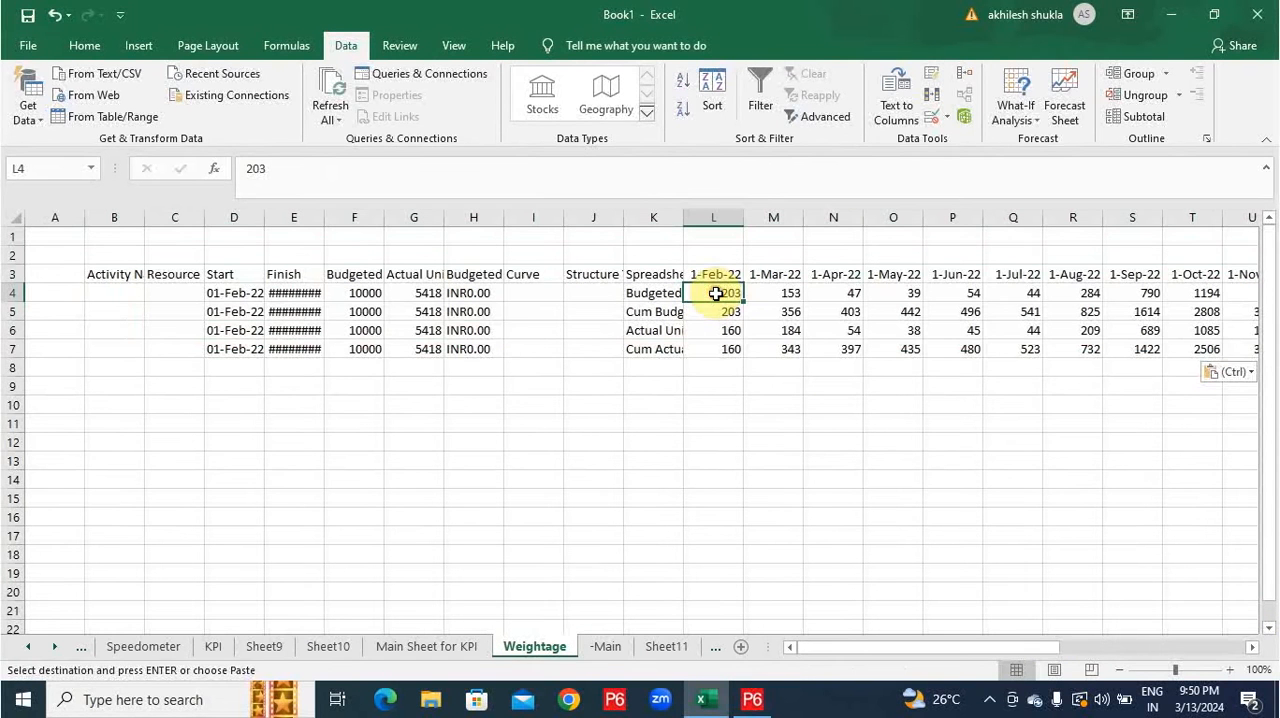
{"action": "type", "text": "="}
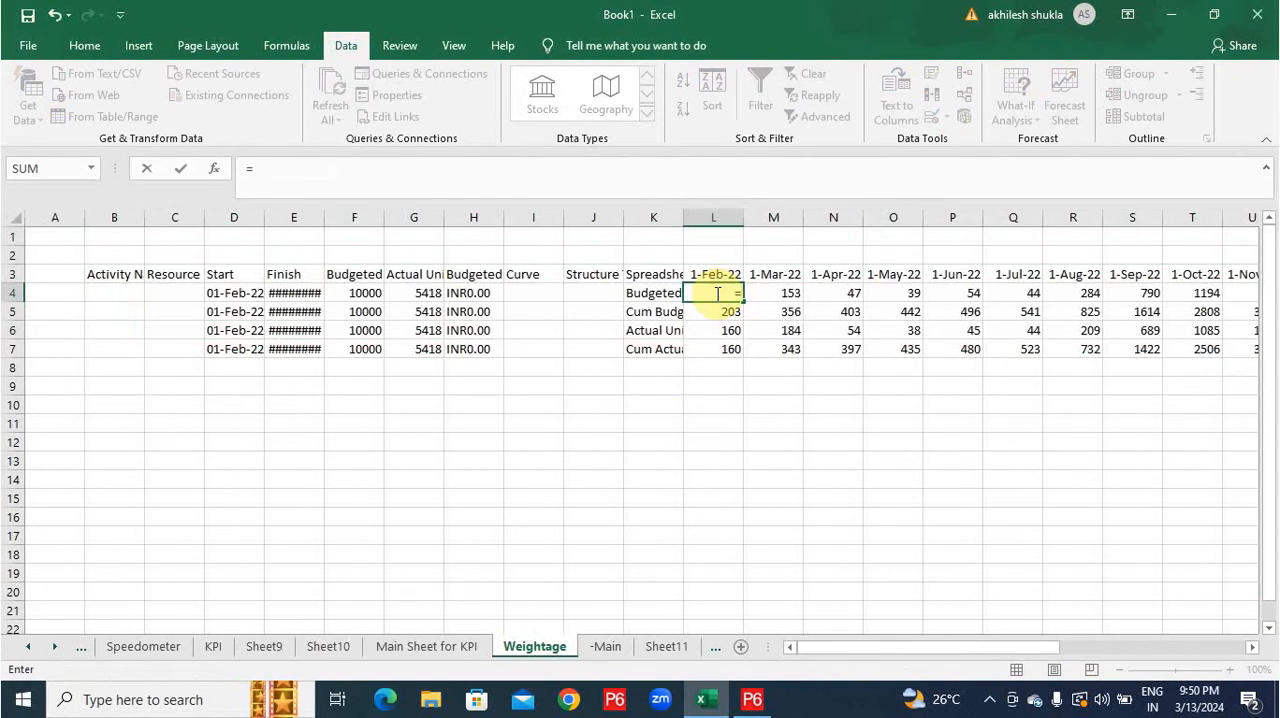
{"action": "left_click", "coordinate": [607, 646]}
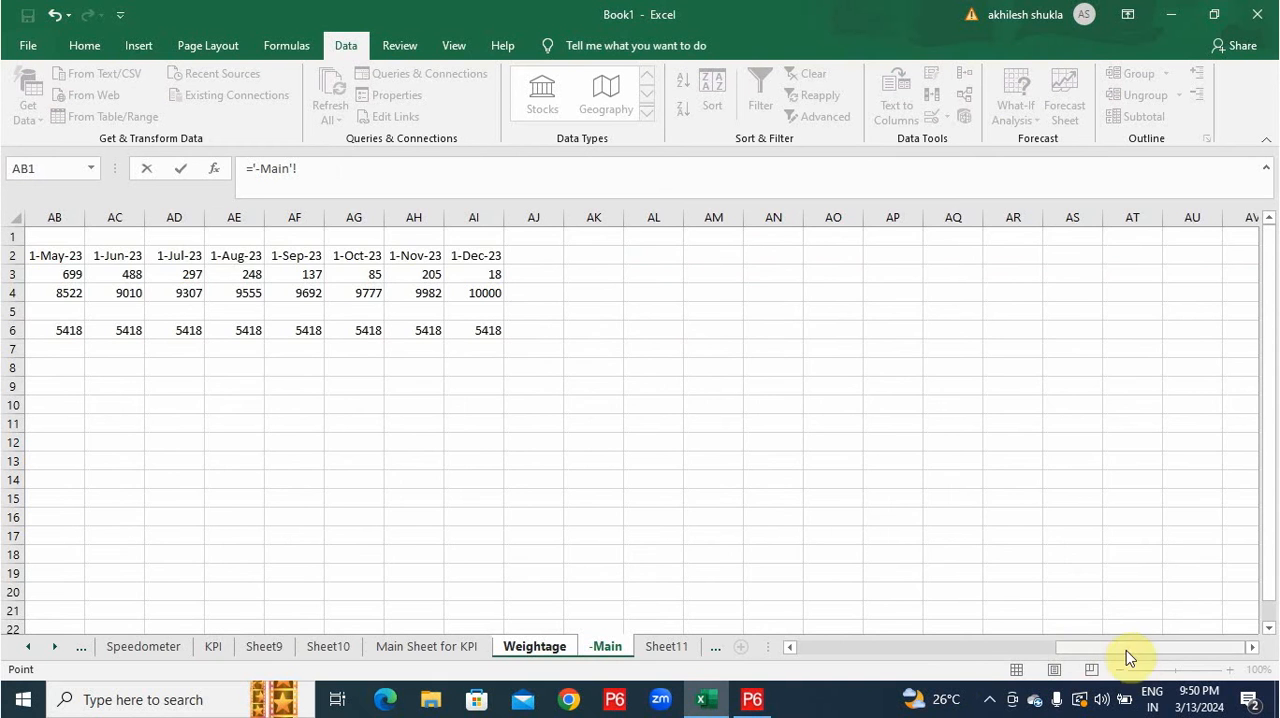
{"action": "left_click_drag", "start_coordinate": [1126, 650], "coordinate": [859, 648]}
{"action": "left_click", "coordinate": [786, 276]}
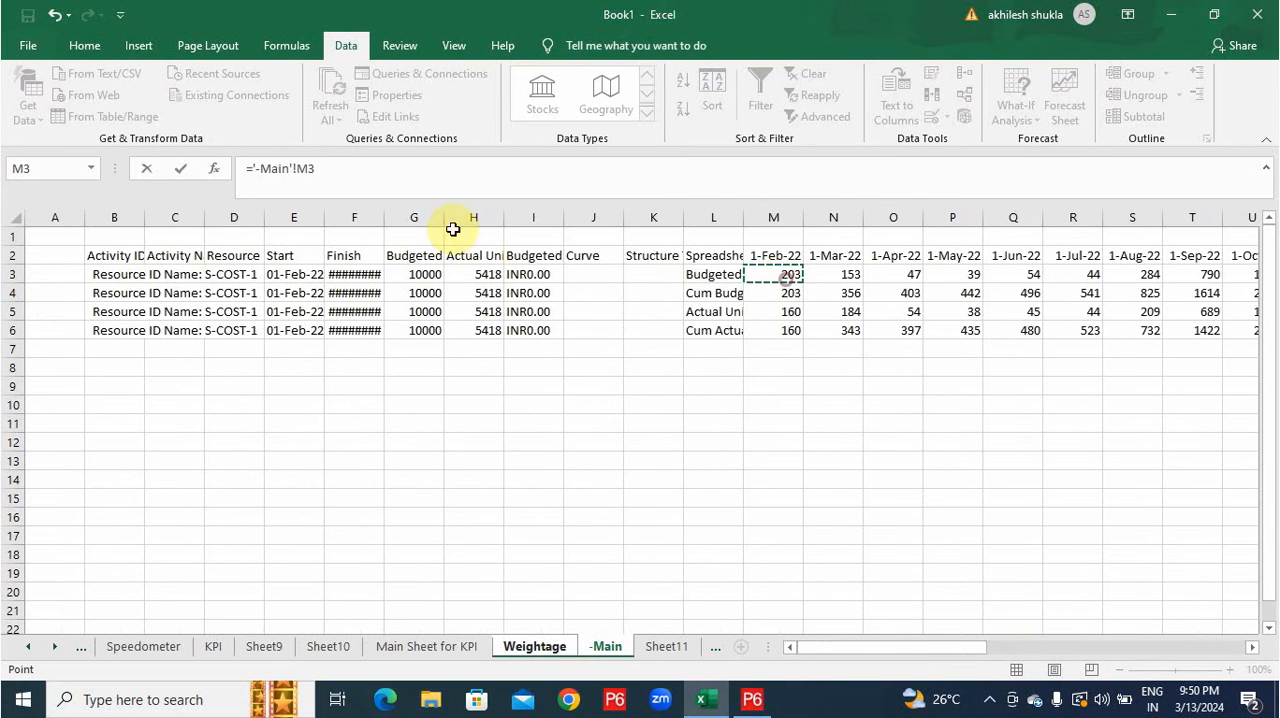
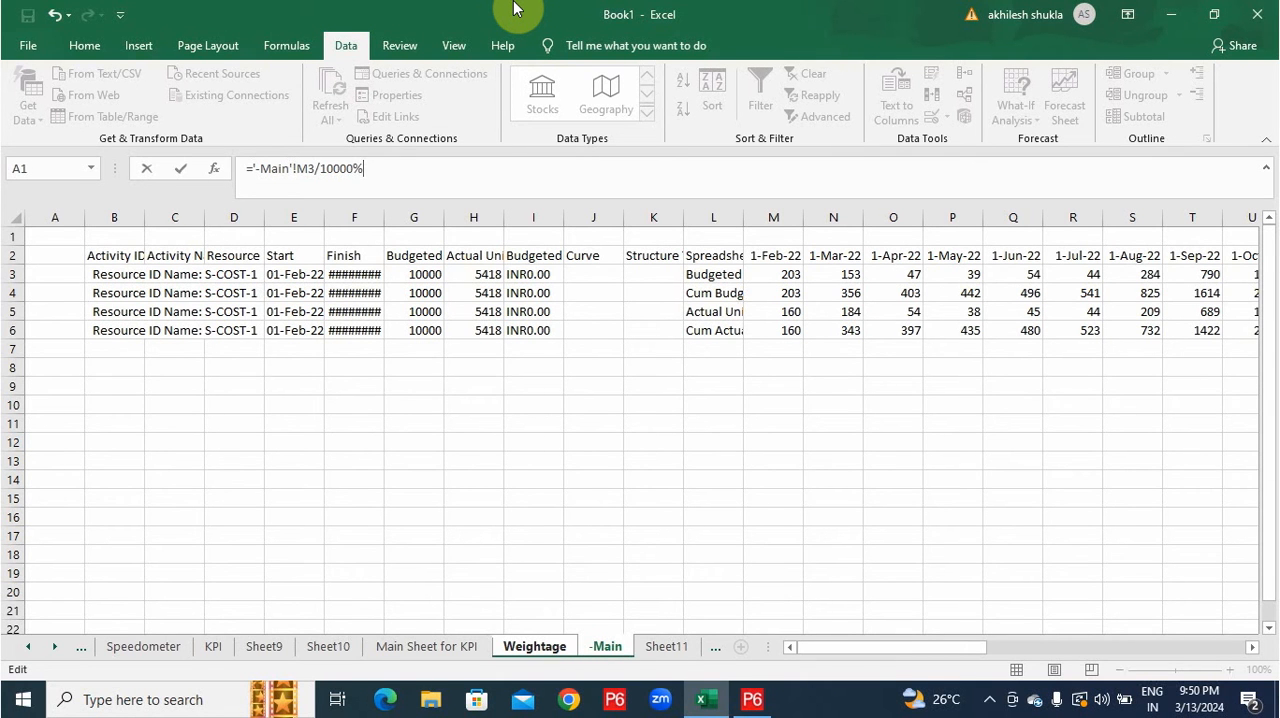
Finish the L4 formula as ='-Main'!M3/(10000) in Percentage format and fill it across and down through cell AH7.
{"action": "key", "text": "Return"}
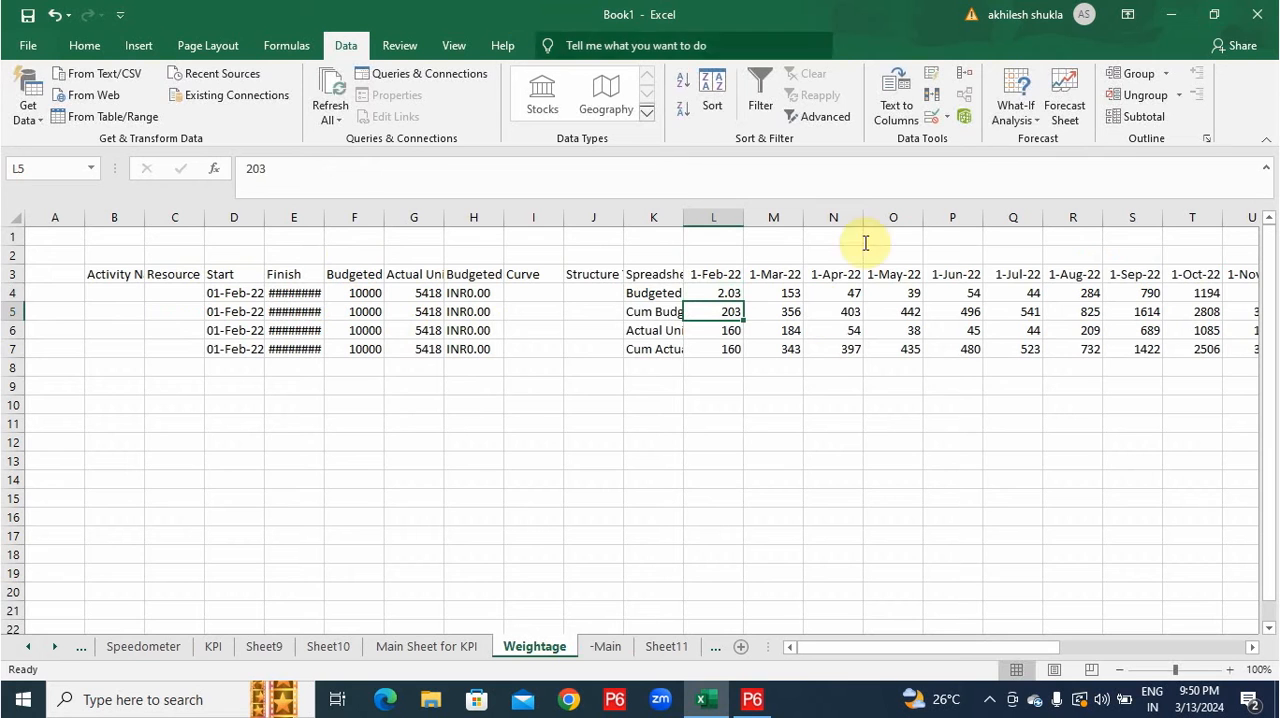
{"action": "left_click", "coordinate": [719, 297]}
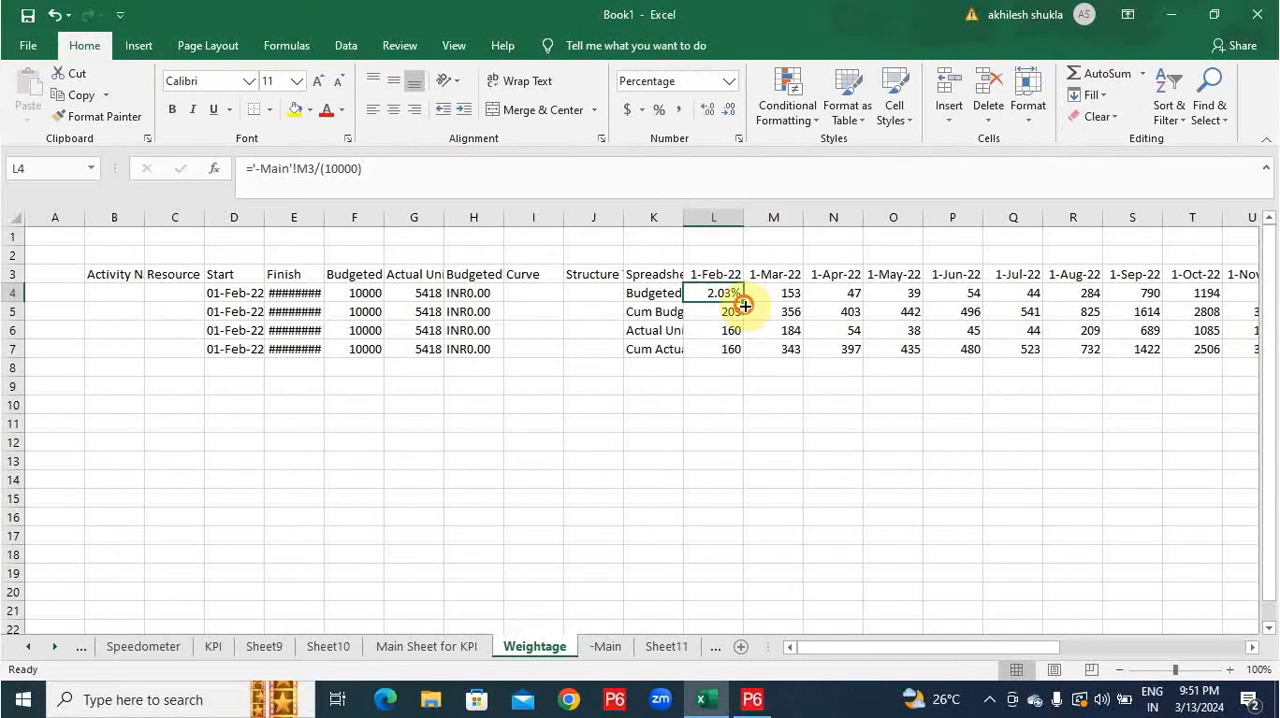
{"action": "left_click_drag", "start_coordinate": [743, 302], "coordinate": [1220, 274]}
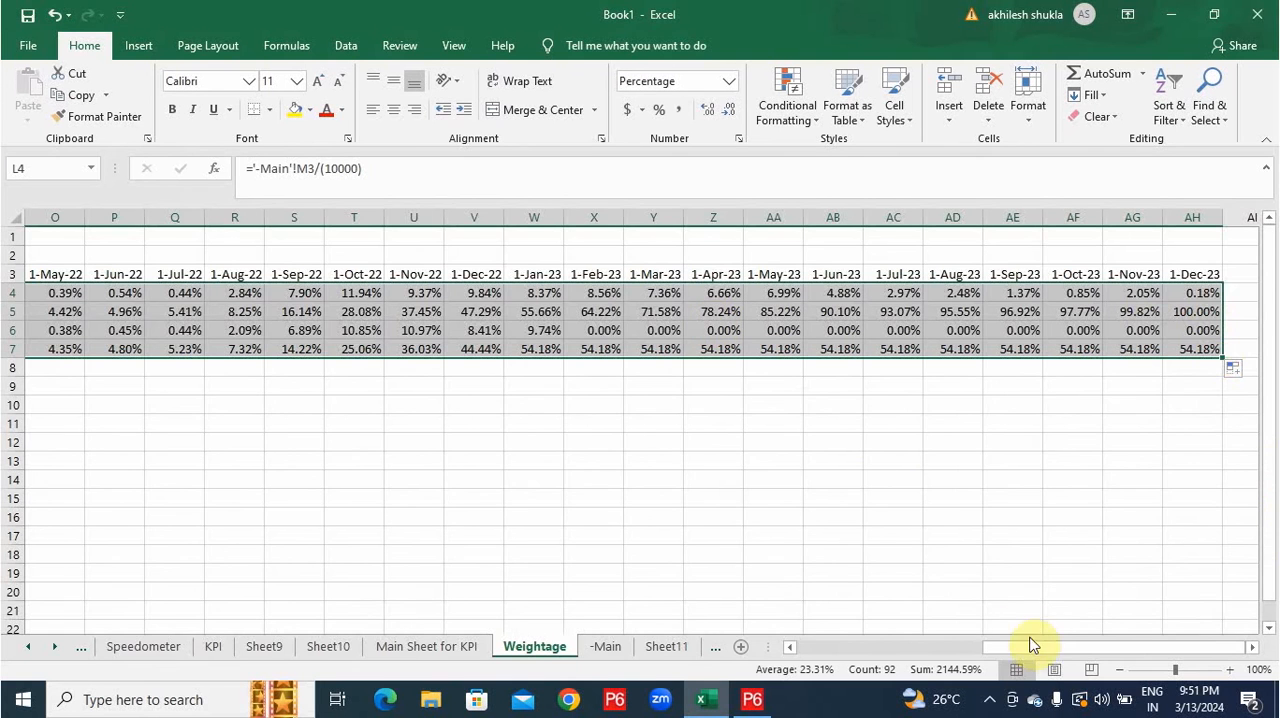
{"action": "left_click_drag", "start_coordinate": [1048, 647], "coordinate": [860, 622]}
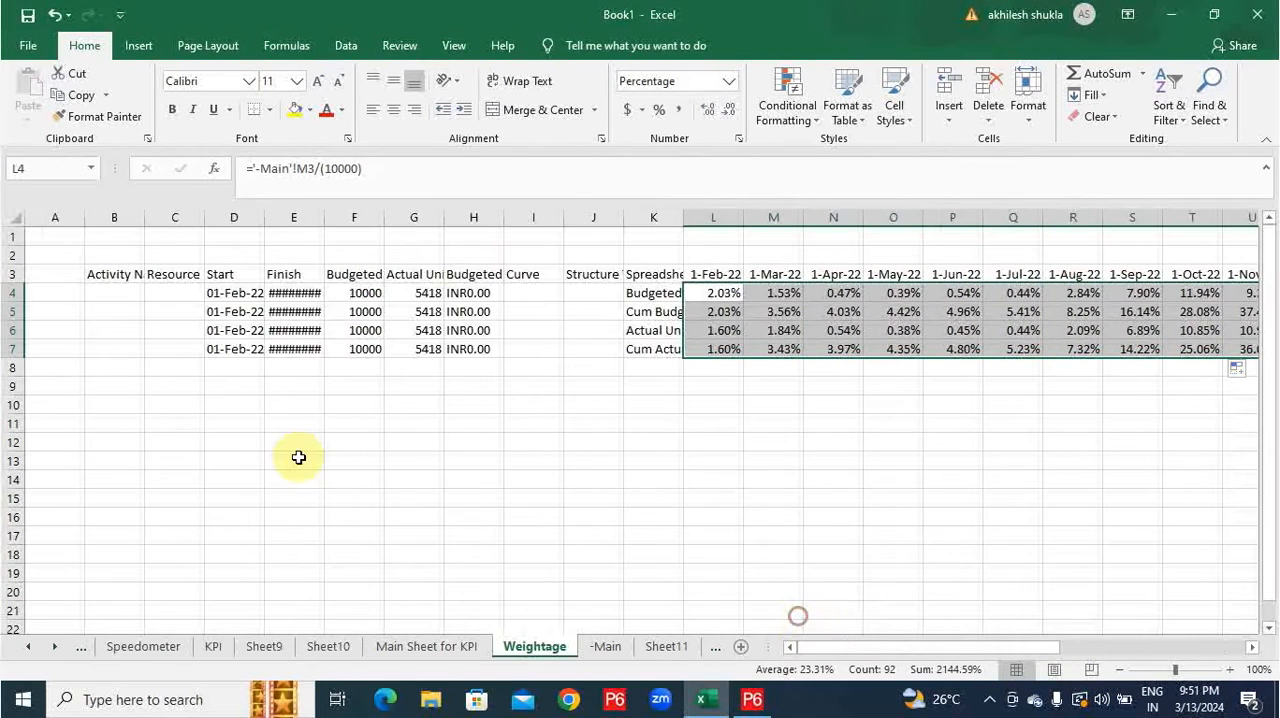
Create a PivotChart on a new sheet from range B3:AH7 of Weightage, with Spreadsheet Field as the axis category.
{"action": "left_click", "coordinate": [101, 275]}
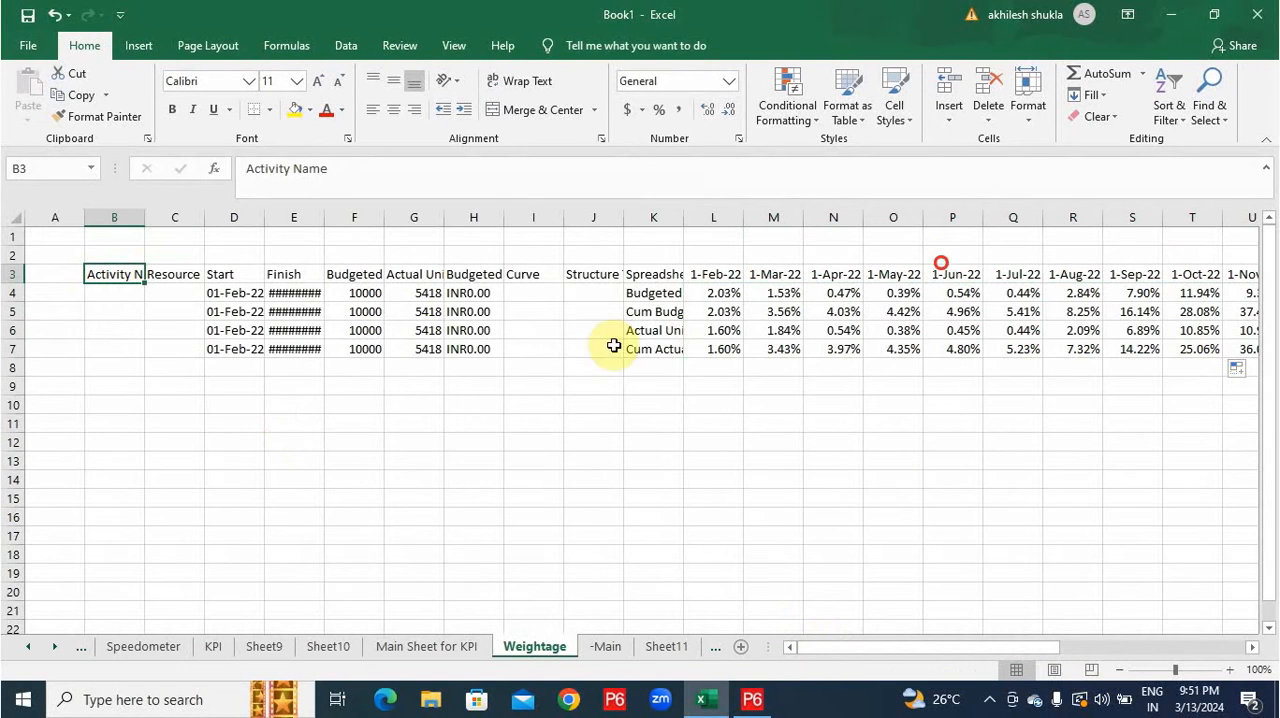
{"action": "left_click_drag", "start_coordinate": [894, 646], "coordinate": [1194, 360]}
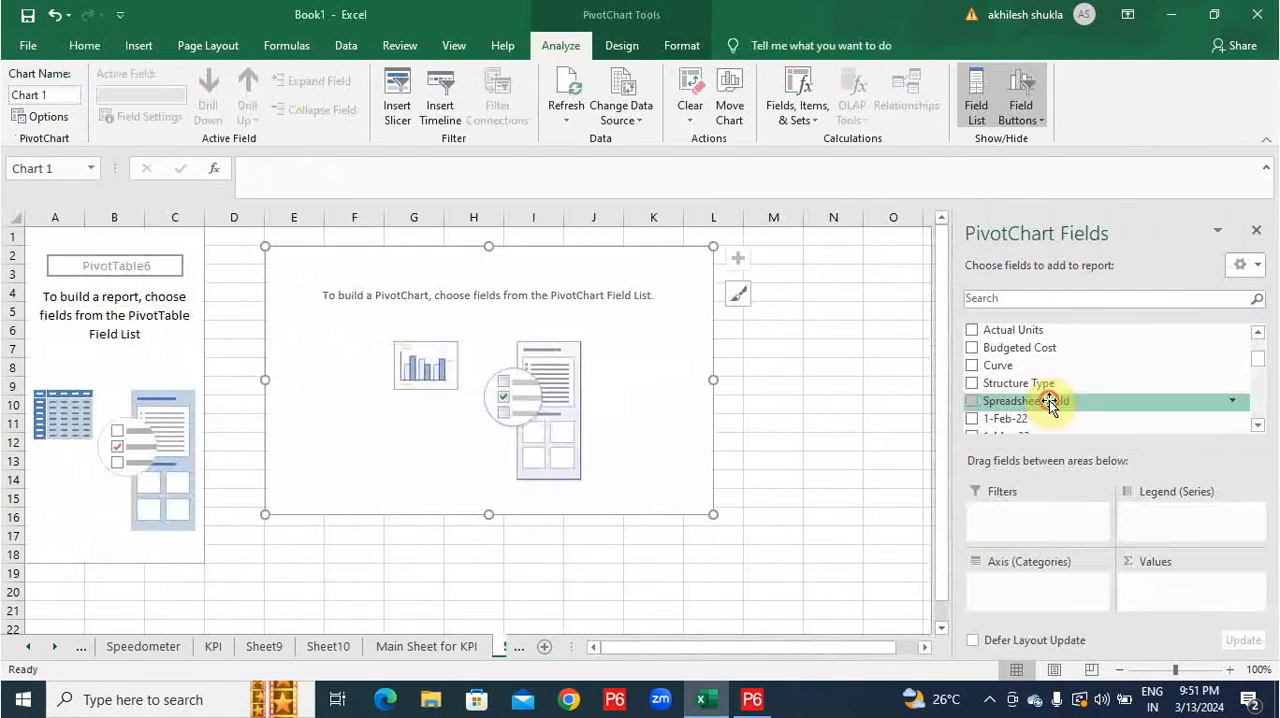
{"action": "left_click_drag", "start_coordinate": [1049, 400], "coordinate": [1038, 582]}
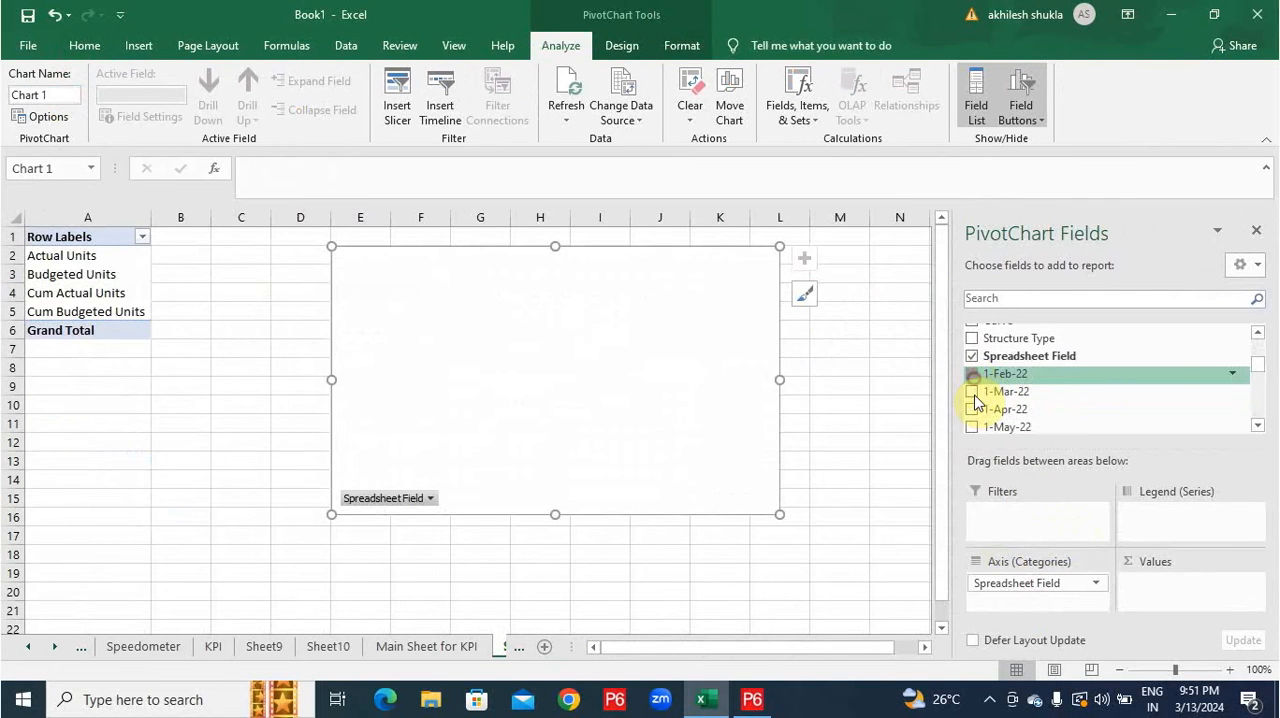
Add the monthly fields from 1-Feb-22 through 1-Dec-22 as values of the PivotChart.
{"action": "left_click", "coordinate": [973, 392]}
{"action": "left_click", "coordinate": [972, 410]}
{"action": "left_click", "coordinate": [972, 426]}
{"action": "scroll", "coordinate": [972, 423], "scroll_direction": "down", "scroll_amount": 1}
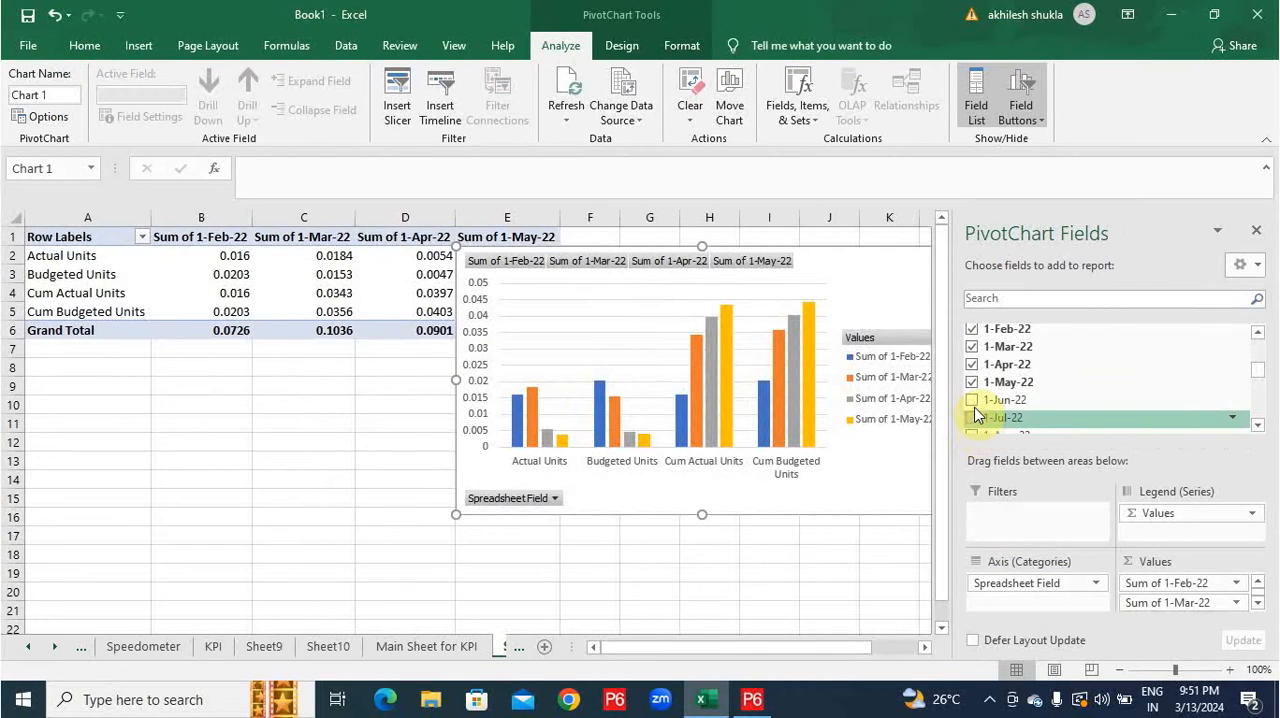
{"action": "left_click", "coordinate": [973, 401]}
{"action": "left_click", "coordinate": [973, 419]}
{"action": "scroll", "coordinate": [975, 424], "scroll_direction": "down", "scroll_amount": 1}
{"action": "left_click", "coordinate": [971, 391]}
{"action": "left_click", "coordinate": [972, 409]}
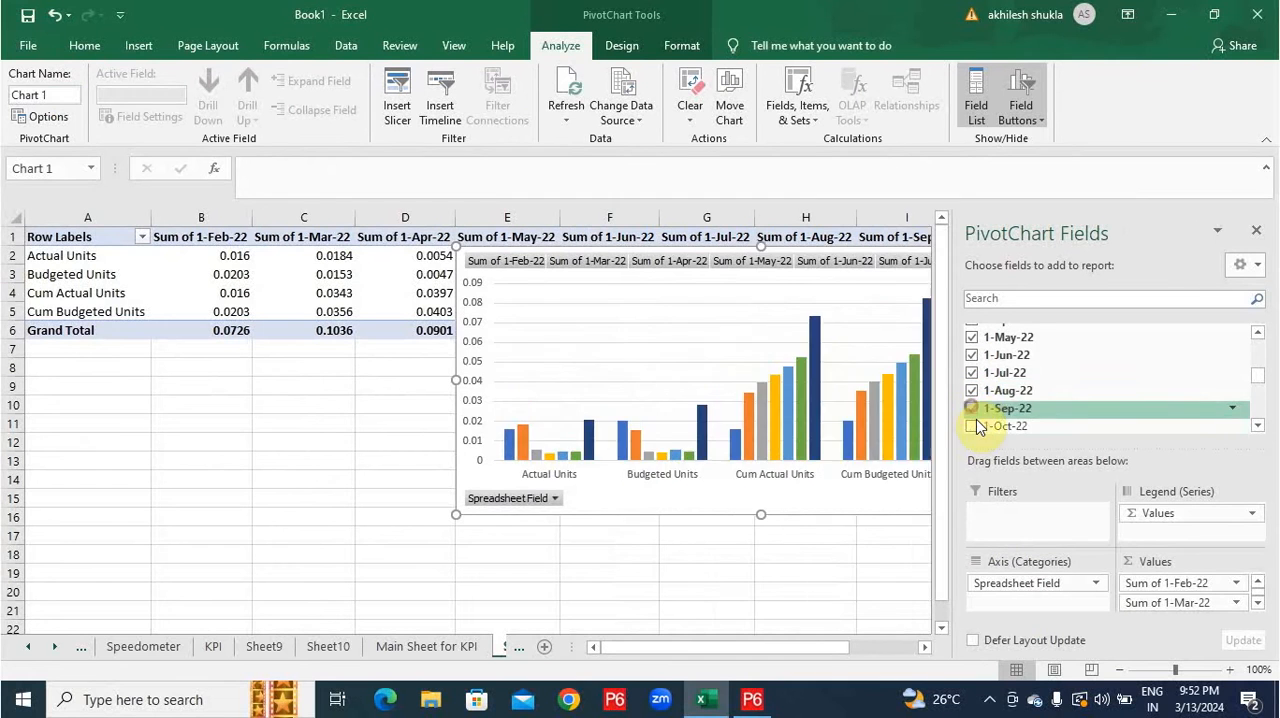
{"action": "left_click", "coordinate": [975, 425]}
{"action": "scroll", "coordinate": [975, 420], "scroll_direction": "down", "scroll_amount": 1}
{"action": "left_click", "coordinate": [972, 398]}
{"action": "left_click", "coordinate": [973, 416]}
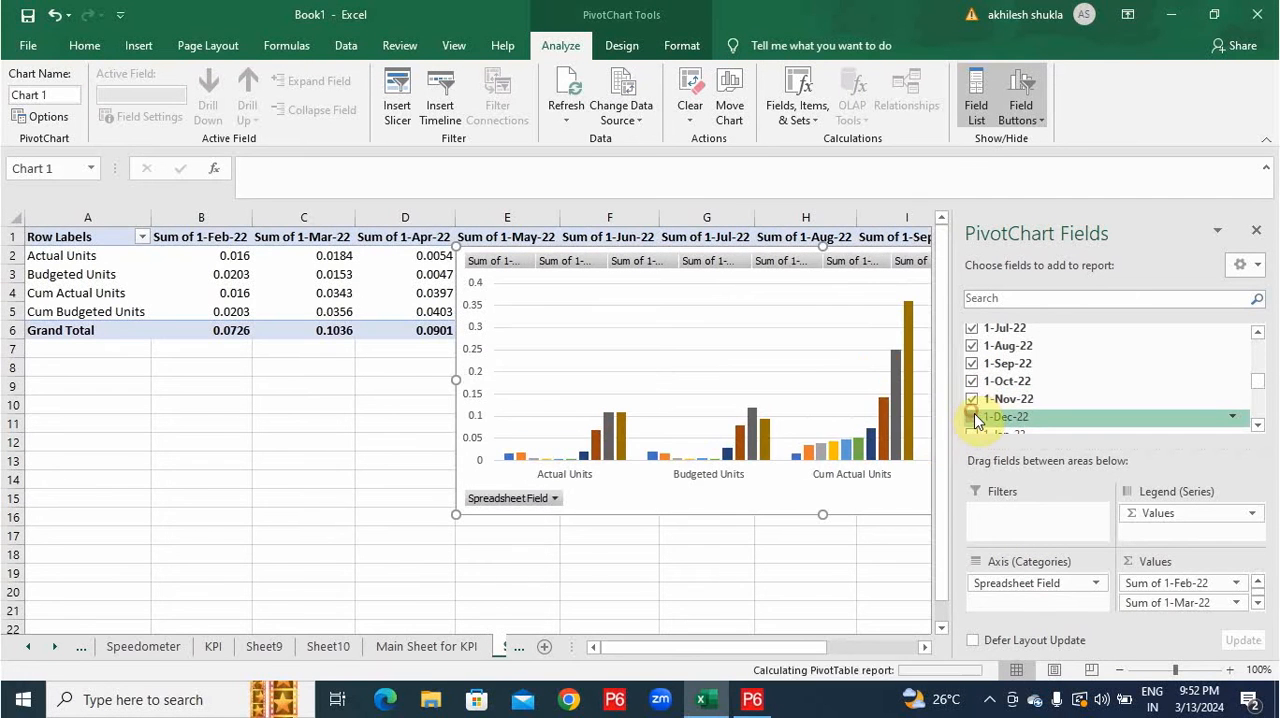
Add the monthly fields from 1-Jan-23 through 1-Dec-23 as PivotChart values and close the field list.
{"action": "scroll", "coordinate": [978, 420], "scroll_direction": "down", "scroll_amount": 1}
{"action": "left_click", "coordinate": [973, 391]}
{"action": "left_click", "coordinate": [973, 407]}
{"action": "scroll", "coordinate": [978, 412], "scroll_direction": "down", "scroll_amount": 1}
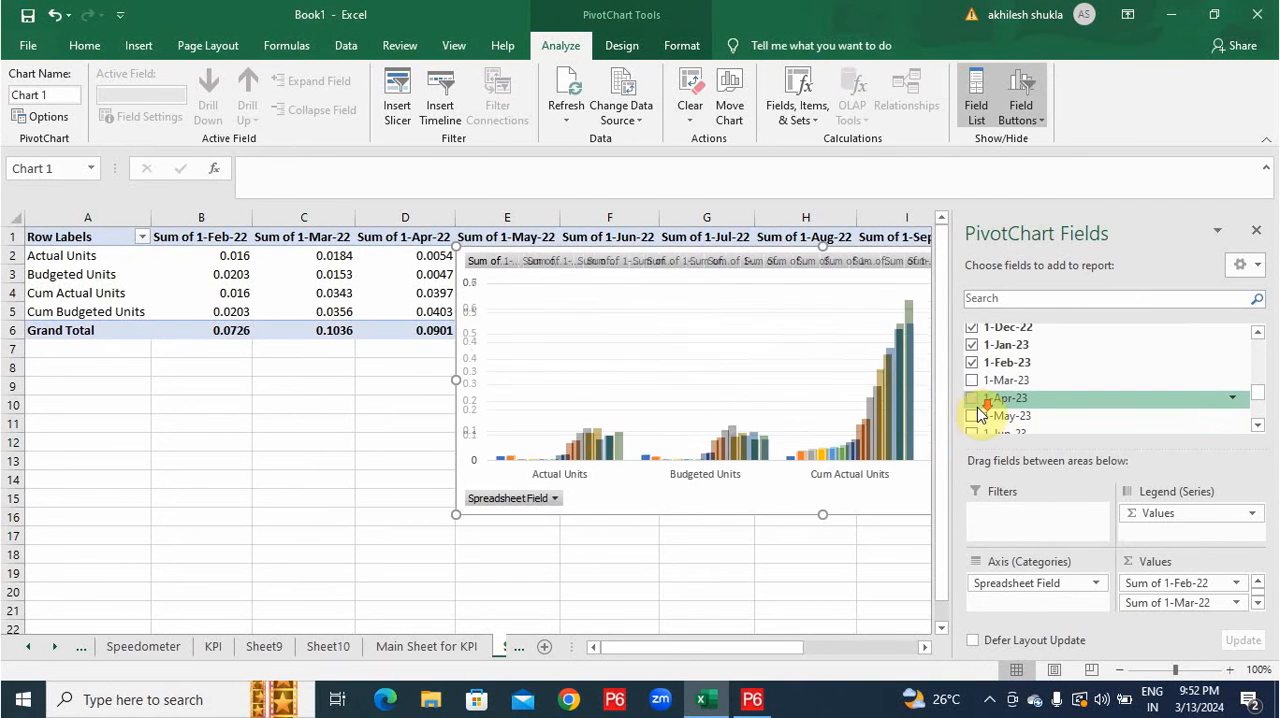
{"action": "left_click", "coordinate": [973, 386]}
{"action": "left_click", "coordinate": [973, 398]}
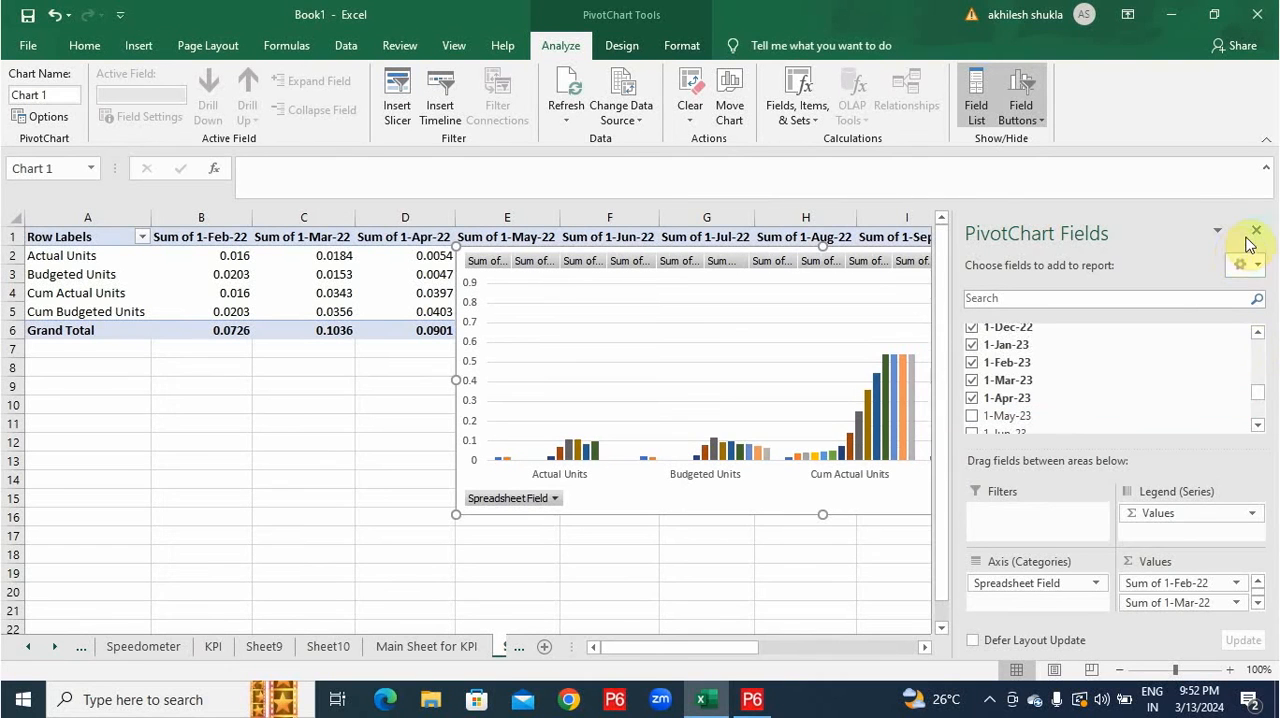
{"action": "scroll", "coordinate": [1040, 403], "scroll_direction": "down", "scroll_amount": 1}
{"action": "left_click", "coordinate": [970, 374]}
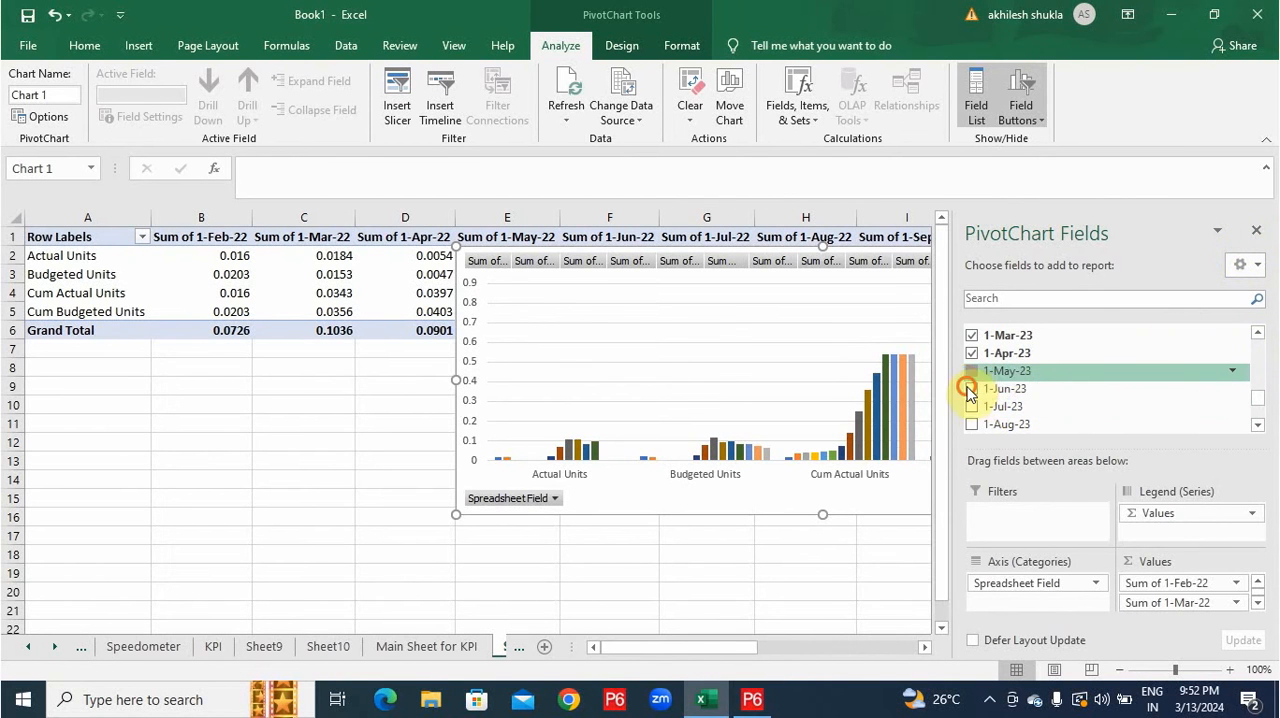
{"action": "left_click", "coordinate": [973, 390]}
{"action": "left_click", "coordinate": [975, 408]}
{"action": "scroll", "coordinate": [976, 413], "scroll_direction": "down", "scroll_amount": 1}
{"action": "left_click", "coordinate": [974, 380]}
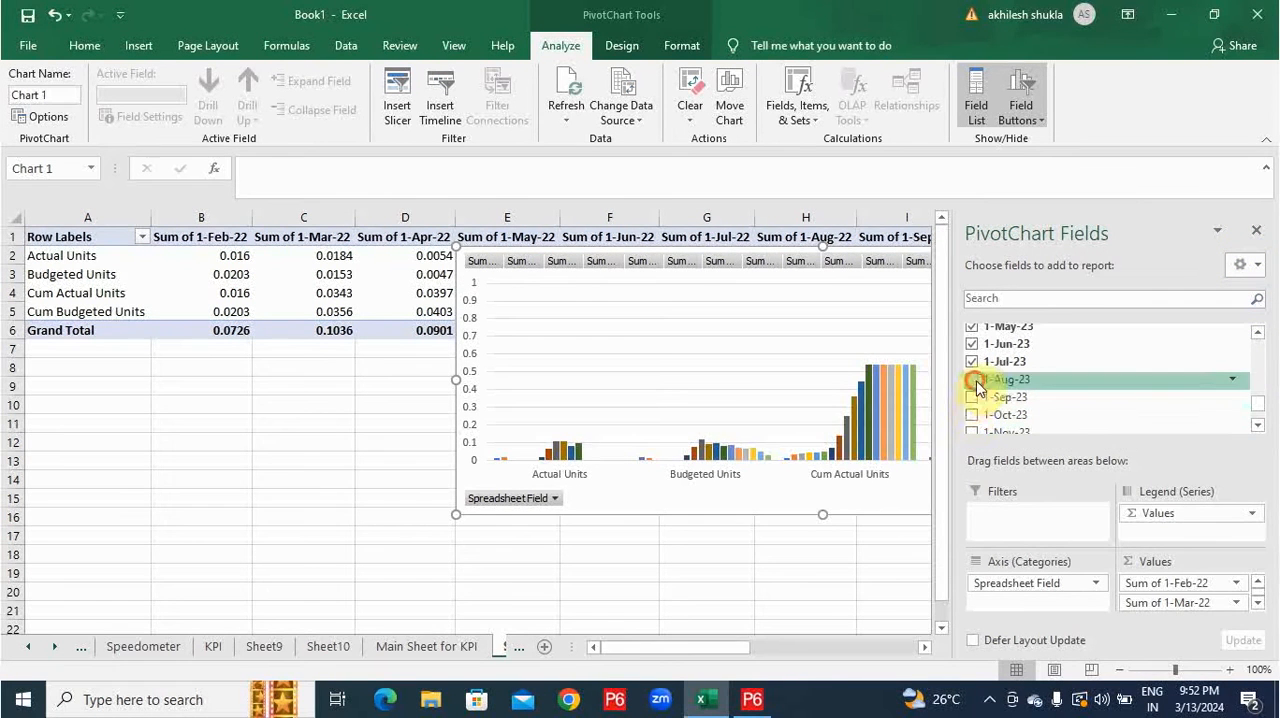
{"action": "left_click", "coordinate": [974, 397]}
{"action": "left_click", "coordinate": [974, 414]}
{"action": "scroll", "coordinate": [980, 415], "scroll_direction": "down", "scroll_amount": 1}
{"action": "left_click", "coordinate": [1256, 230]}
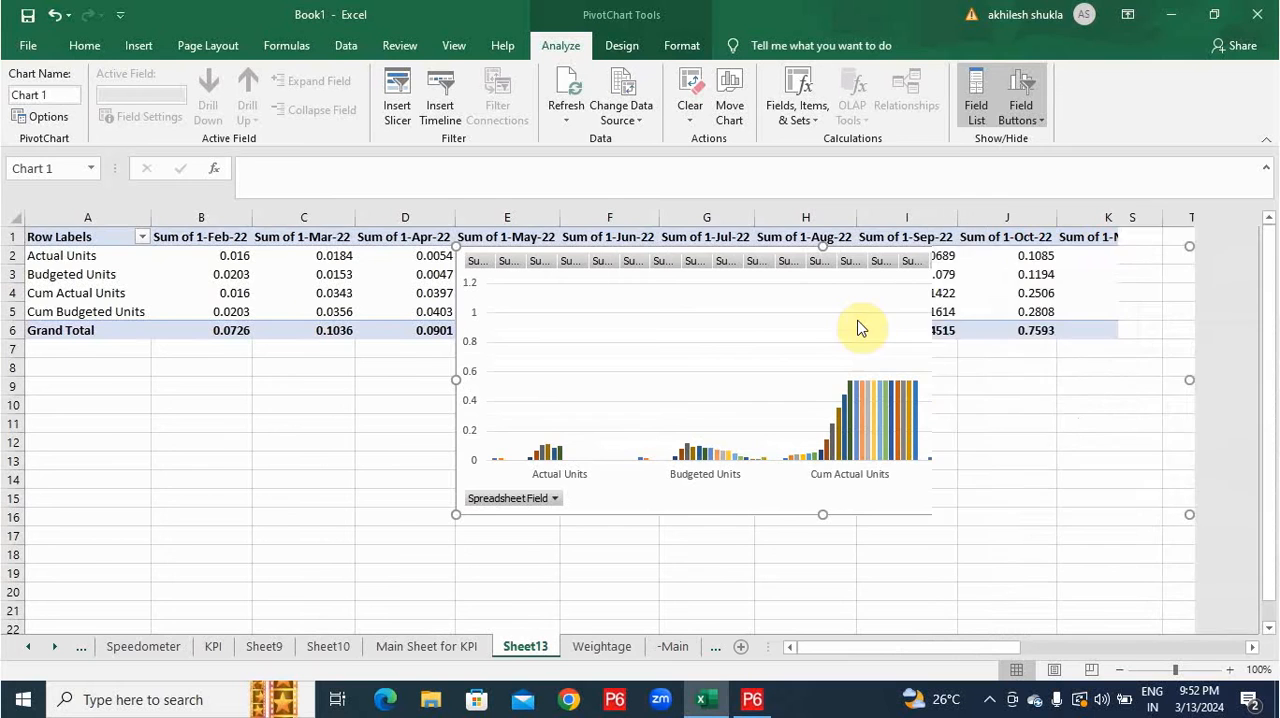
Switch the PivotChart's rows and columns, and strip "Sum of" and "1-" from the month labels in column A.
{"action": "right_click", "coordinate": [786, 340]}
{"action": "left_click", "coordinate": [850, 445]}
{"action": "left_click", "coordinate": [1029, 413]}
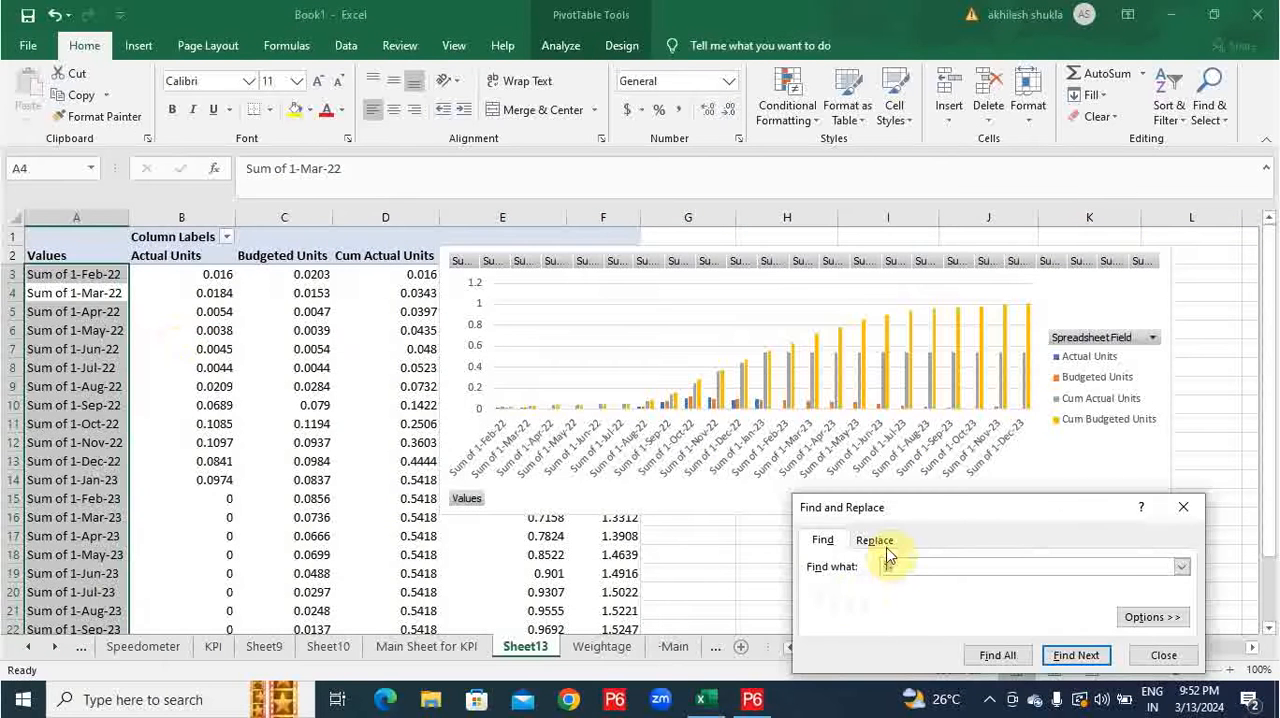
{"action": "left_click", "coordinate": [877, 540]}
Format the pivot values in B3:E25 as percentages.
{"action": "left_click_drag", "start_coordinate": [200, 276], "coordinate": [532, 293]}
{"action": "scroll", "coordinate": [326, 346], "scroll_direction": "down", "scroll_amount": 6}
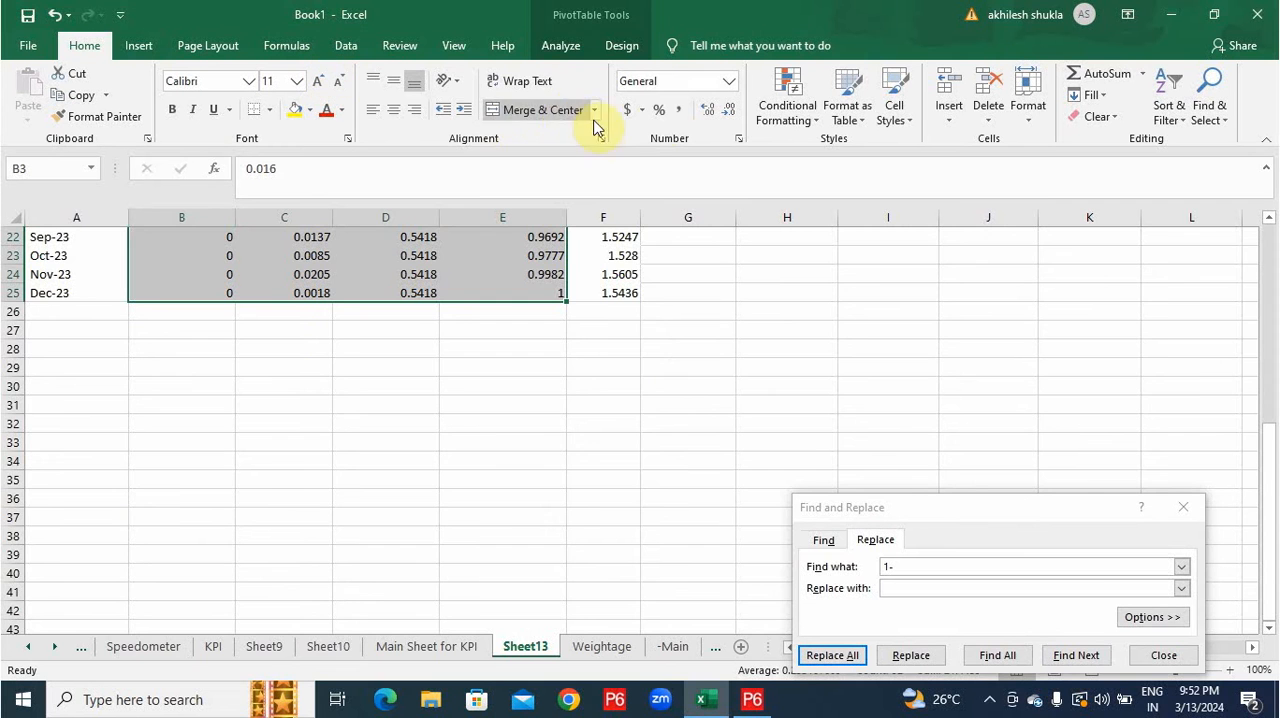
{"action": "left_click", "coordinate": [657, 114]}
{"action": "scroll", "coordinate": [790, 450], "scroll_direction": "up", "scroll_amount": 7}
Change the PivotChart to a Clustered Column - Line combo, with both cumulative series as lines.
{"action": "right_click", "coordinate": [1068, 364]}
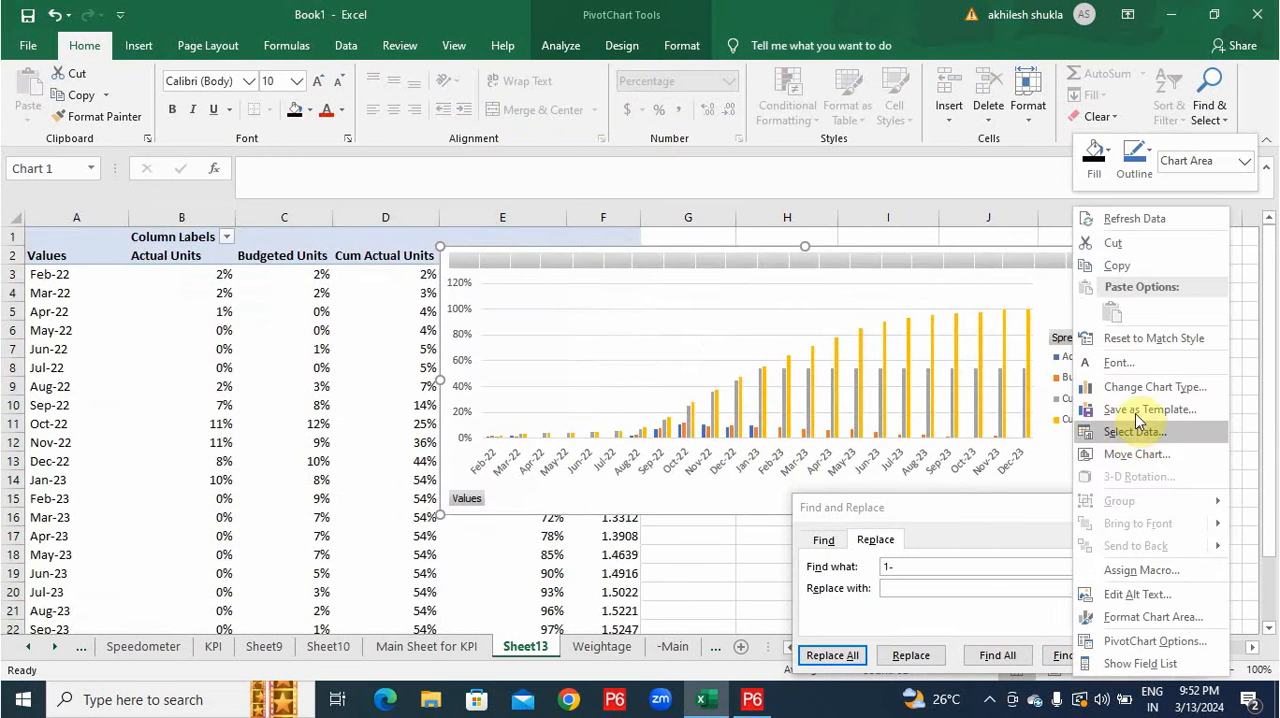
{"action": "left_click", "coordinate": [1143, 397]}
{"action": "left_click", "coordinate": [432, 538]}
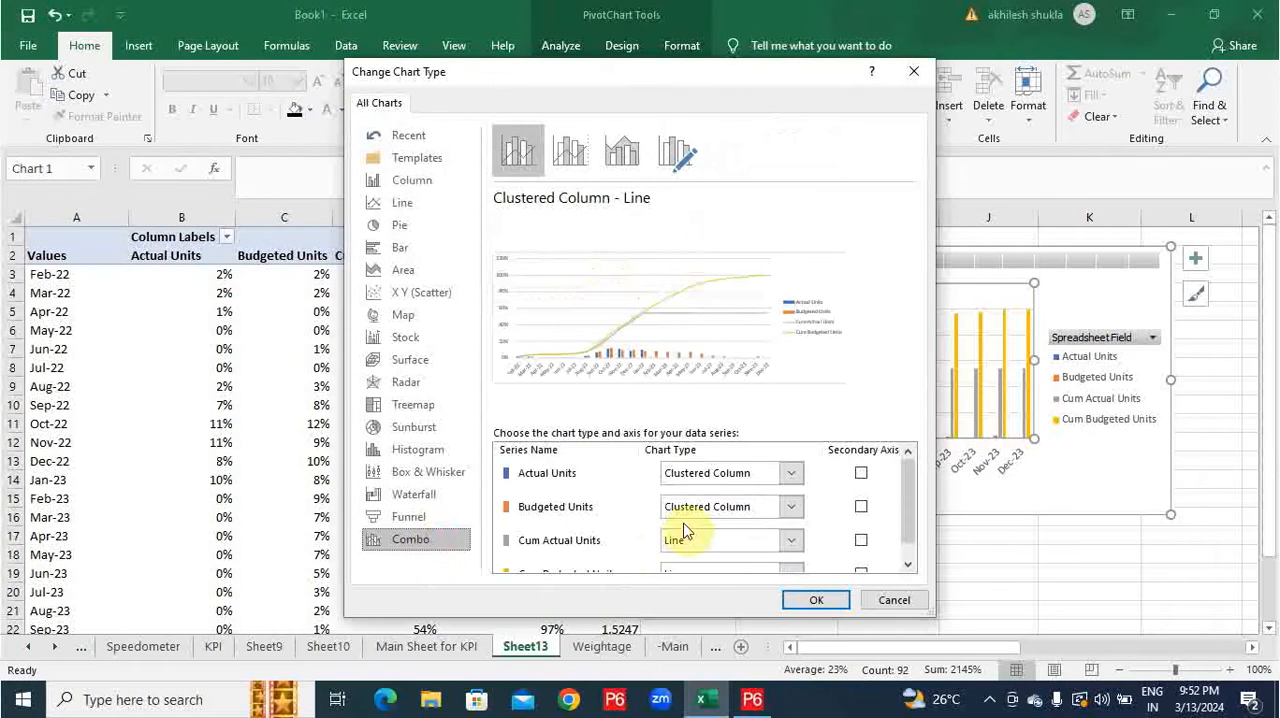
{"action": "left_click", "coordinate": [815, 600]}
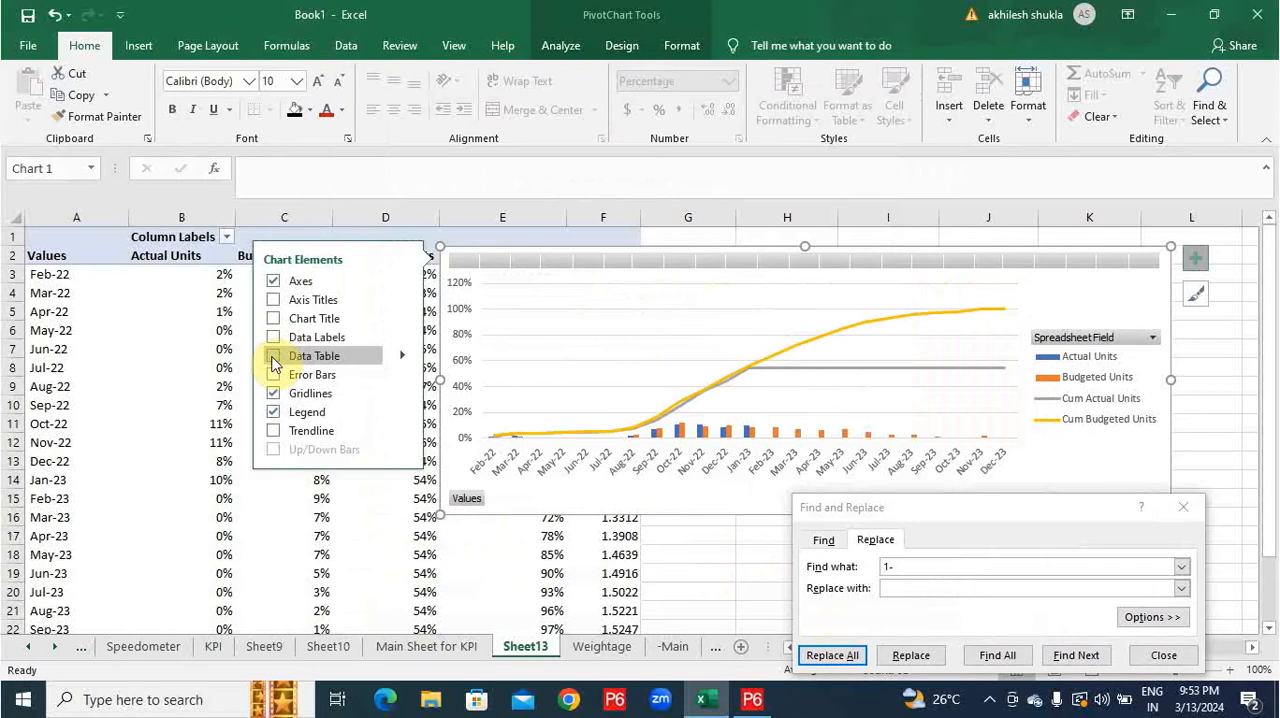
Add a data table to the PivotChart and title the chart "Physical S curve".
{"action": "left_click", "coordinate": [289, 355]}
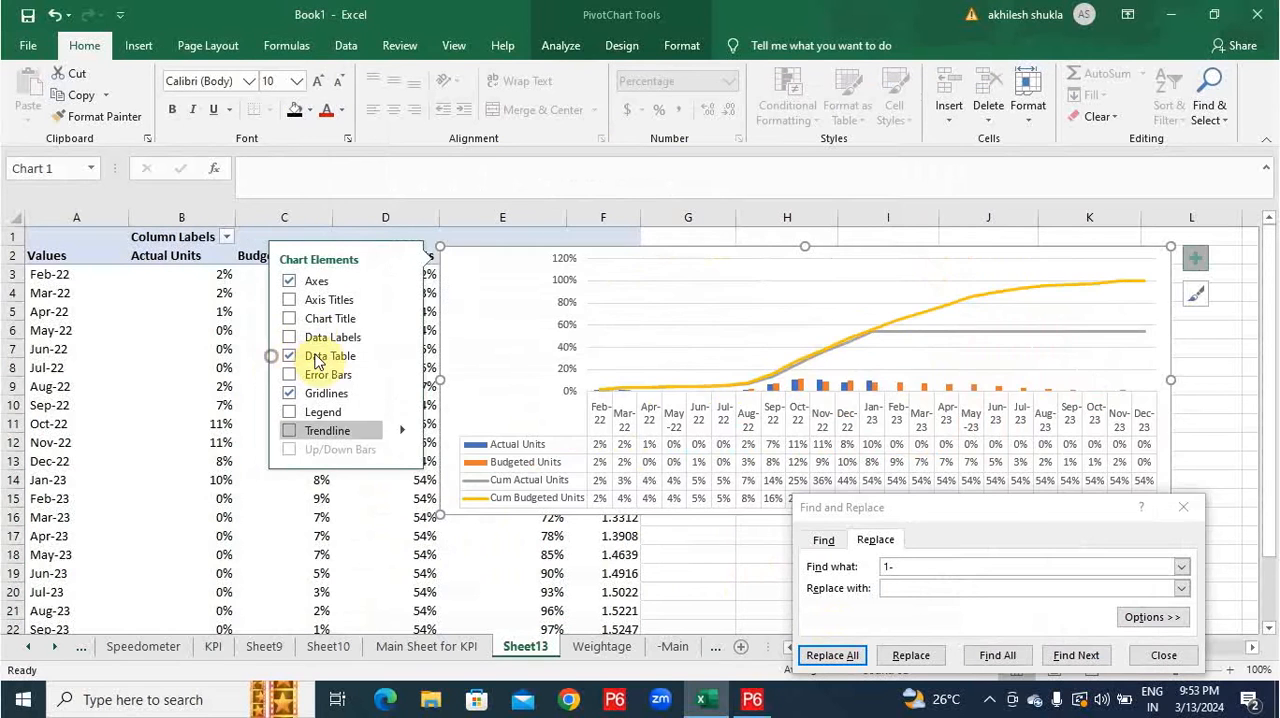
{"action": "left_click", "coordinate": [290, 319]}
{"action": "left_click", "coordinate": [775, 265]}
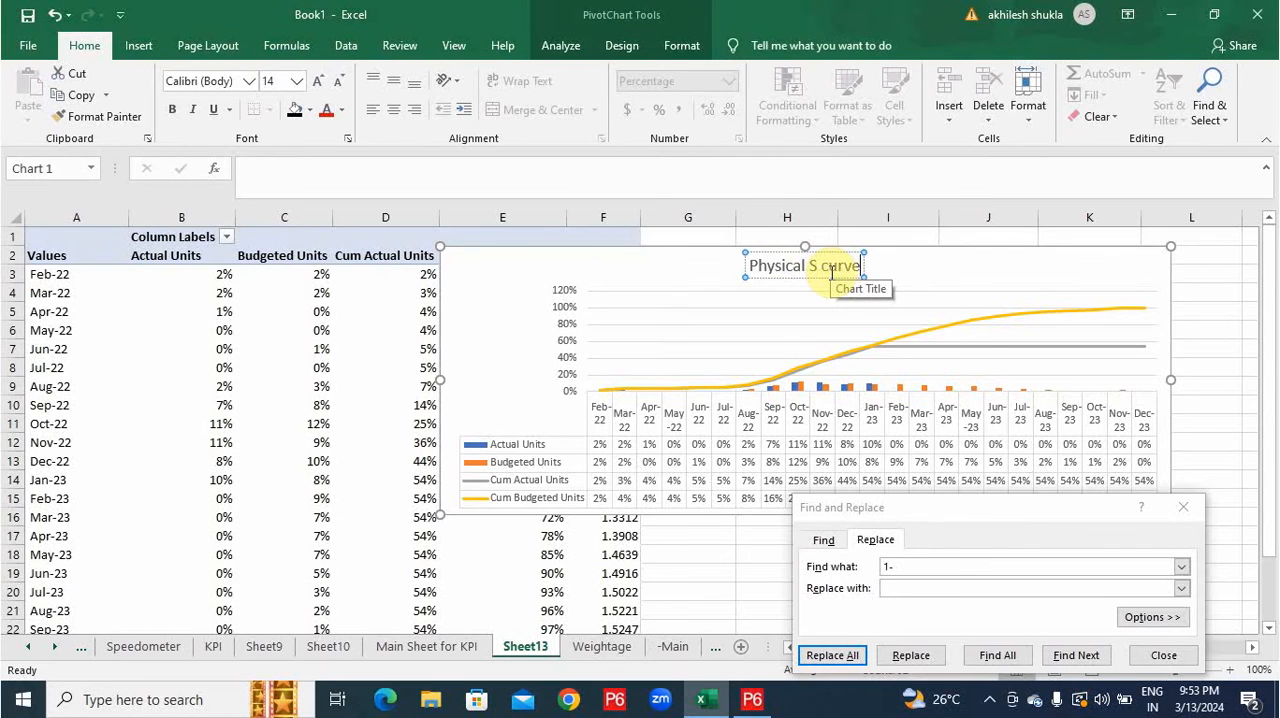
Rename the pivot column header Budgeted Units as "Planned".
{"action": "left_click", "coordinate": [320, 258]}
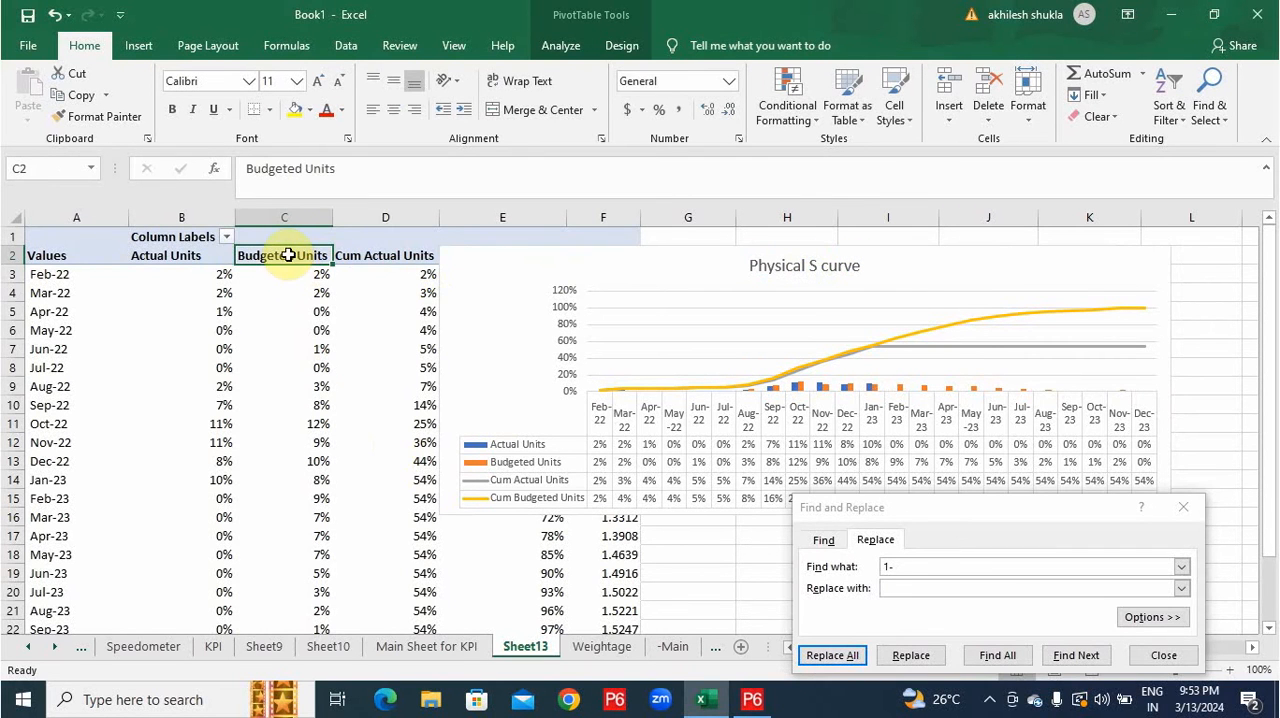
{"action": "double_click", "coordinate": [290, 257]}
{"action": "left_click", "coordinate": [1100, 509]}
{"action": "left_click_drag", "start_coordinate": [338, 169], "coordinate": [217, 174]}
{"action": "type", "text": "Pla"}
{"action": "type", "text": "nned"}
{"action": "key", "text": "Return"}
Rename the remaining unit headers of the pivot table as "Actual", "Cumm Actual" and "Cum Planned", and close Find and Replace.
{"action": "left_click", "coordinate": [387, 255]}
{"action": "type", "text": "Cumm A"}
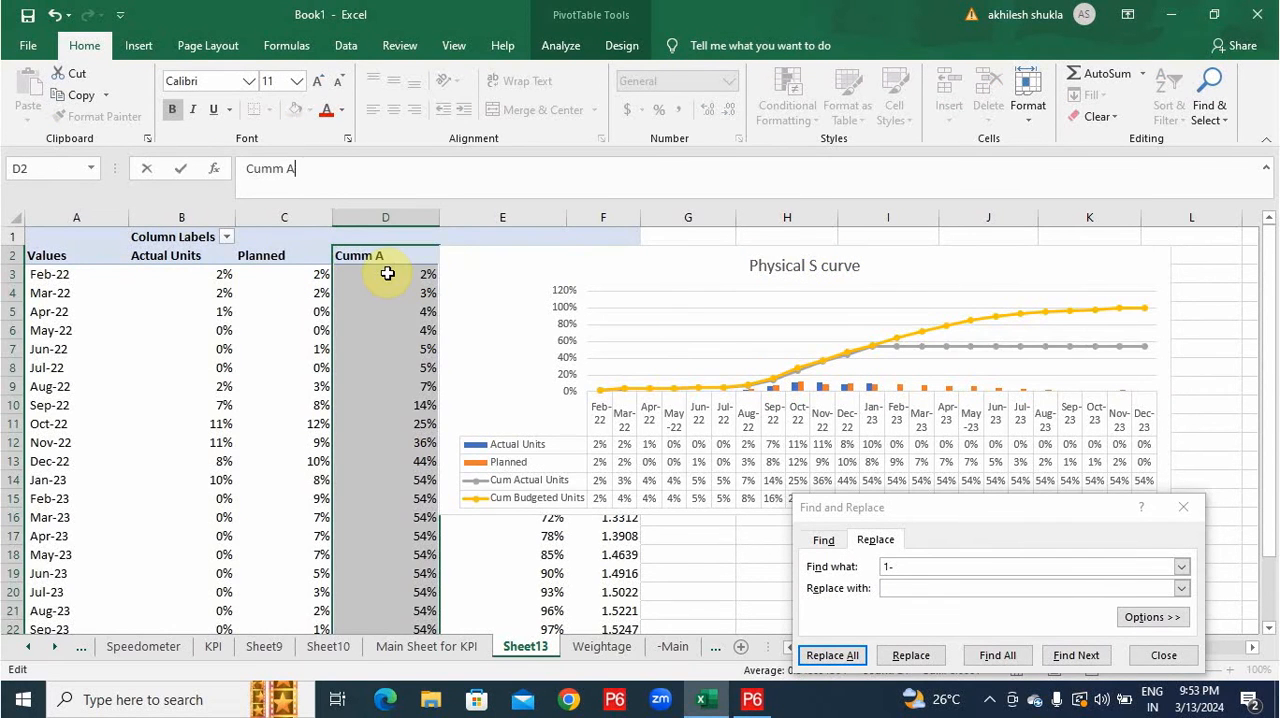
{"action": "type", "text": "ct"}
{"action": "type", "text": "ual"}
{"action": "key", "text": "Tab"}
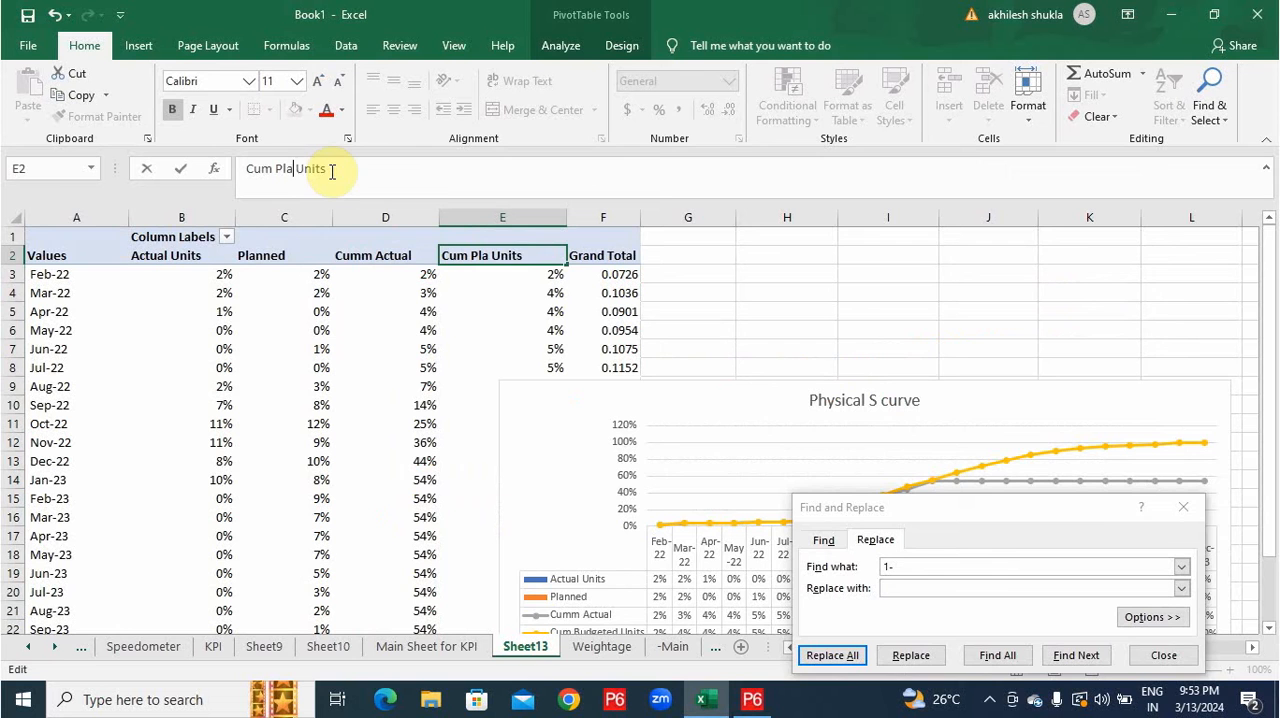
{"action": "type", "text": "Planne"}
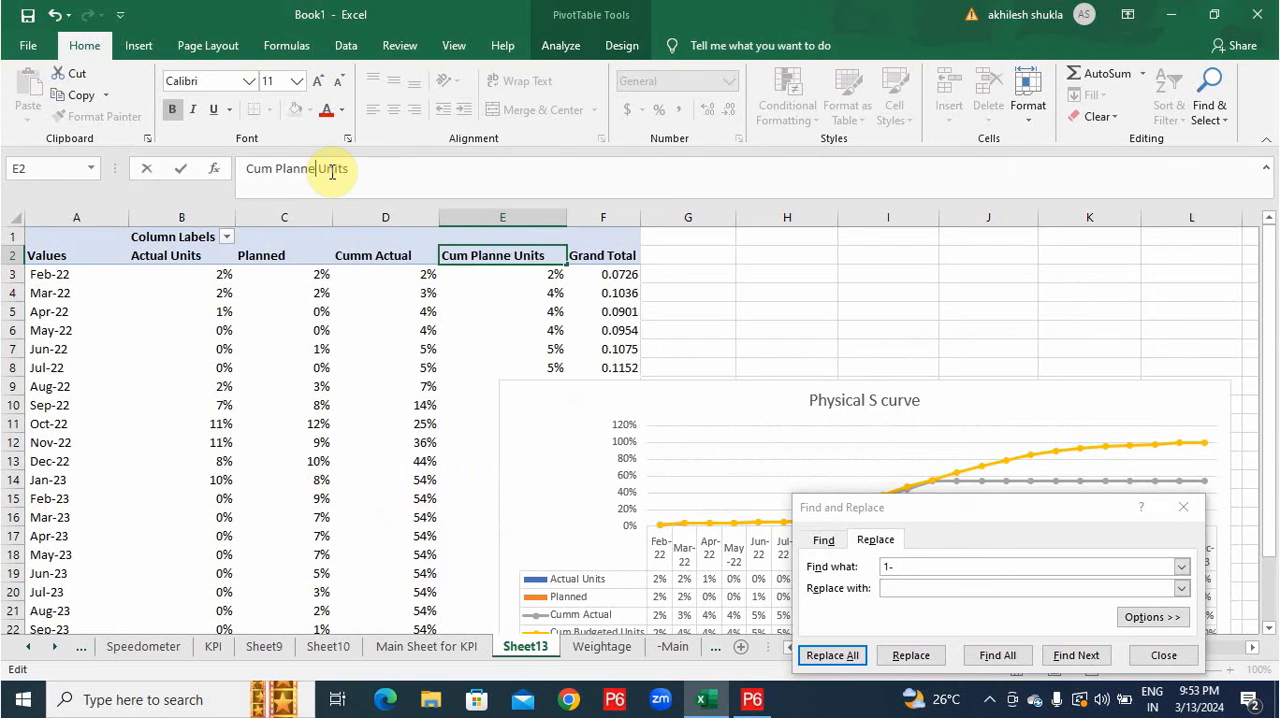
{"action": "type", "text": "d"}
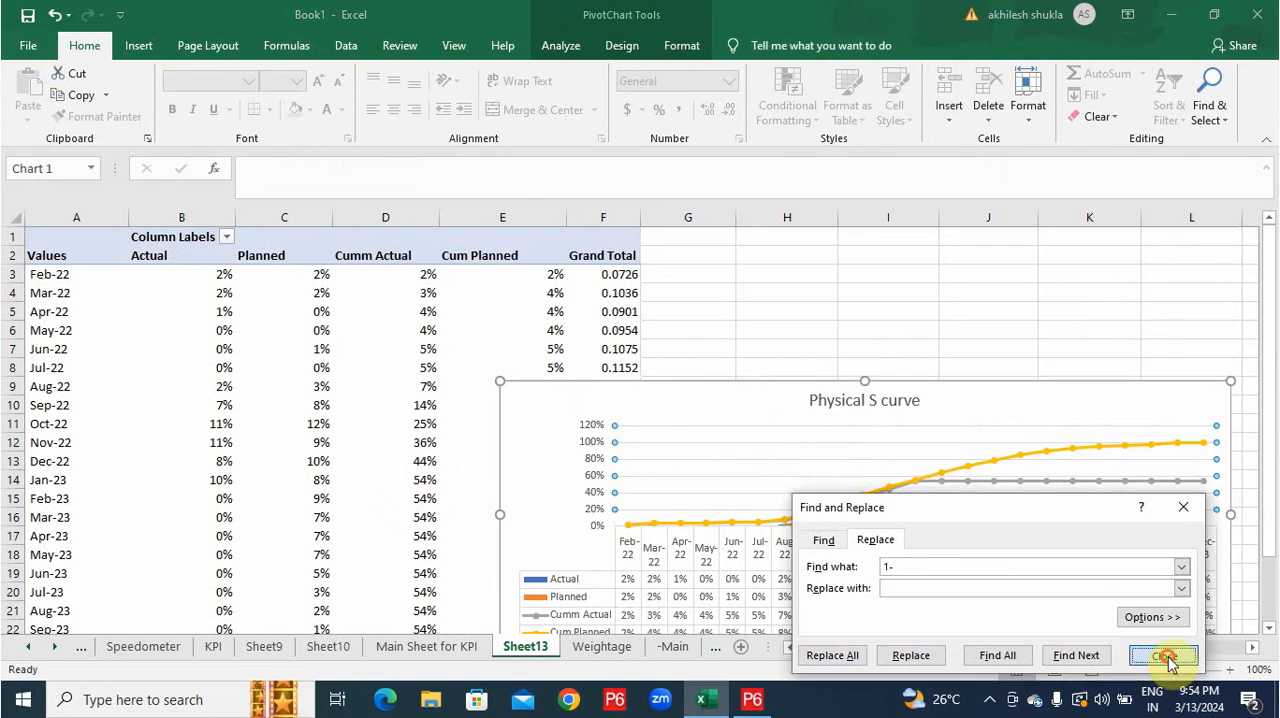
{"action": "left_click", "coordinate": [1165, 657]}
Copy the Physical S curve chart to cell B33 of the Dashboard sheet and narrow it to end at column K.
{"action": "scroll", "coordinate": [1110, 575], "scroll_direction": "down", "scroll_amount": 1}
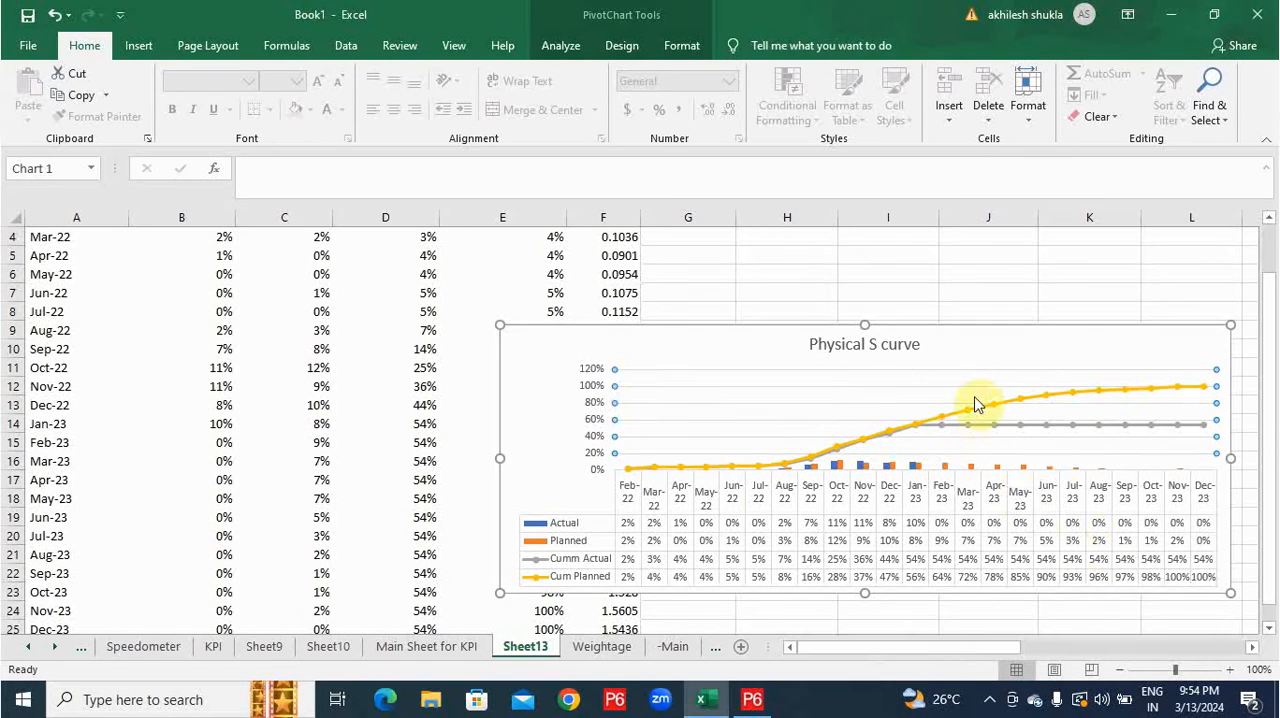
{"action": "left_click", "coordinate": [991, 366]}
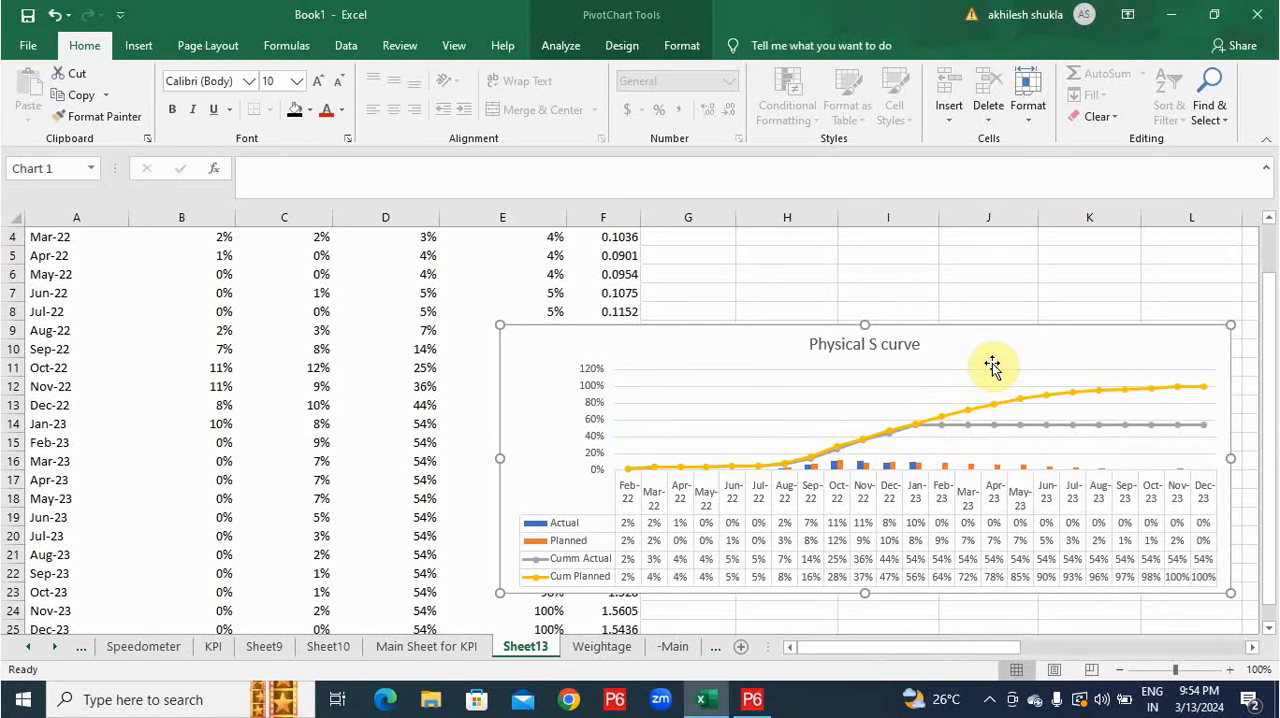
{"action": "left_click", "coordinate": [126, 642]}
{"action": "left_click", "coordinate": [86, 652]}
{"action": "left_click", "coordinate": [92, 650]}
{"action": "scroll", "coordinate": [217, 575], "scroll_direction": "down", "scroll_amount": 3}
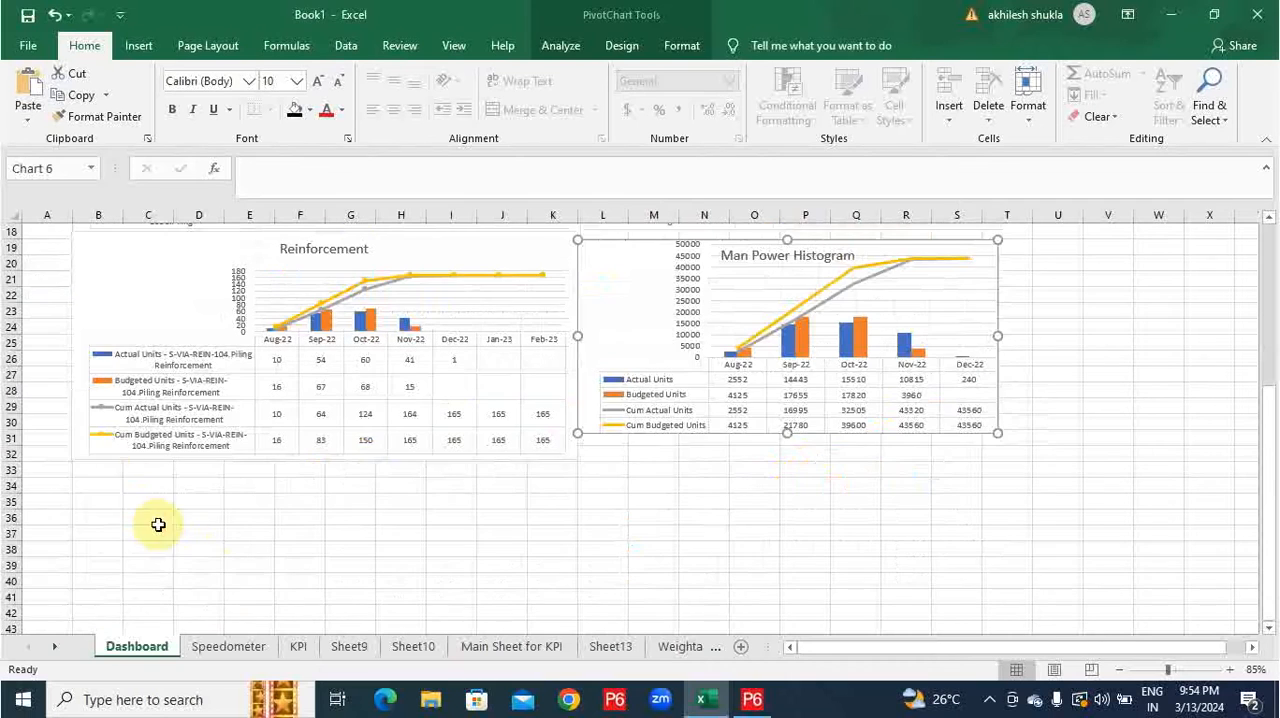
{"action": "left_click", "coordinate": [110, 469]}
{"action": "key", "text": "ctrl+v"}
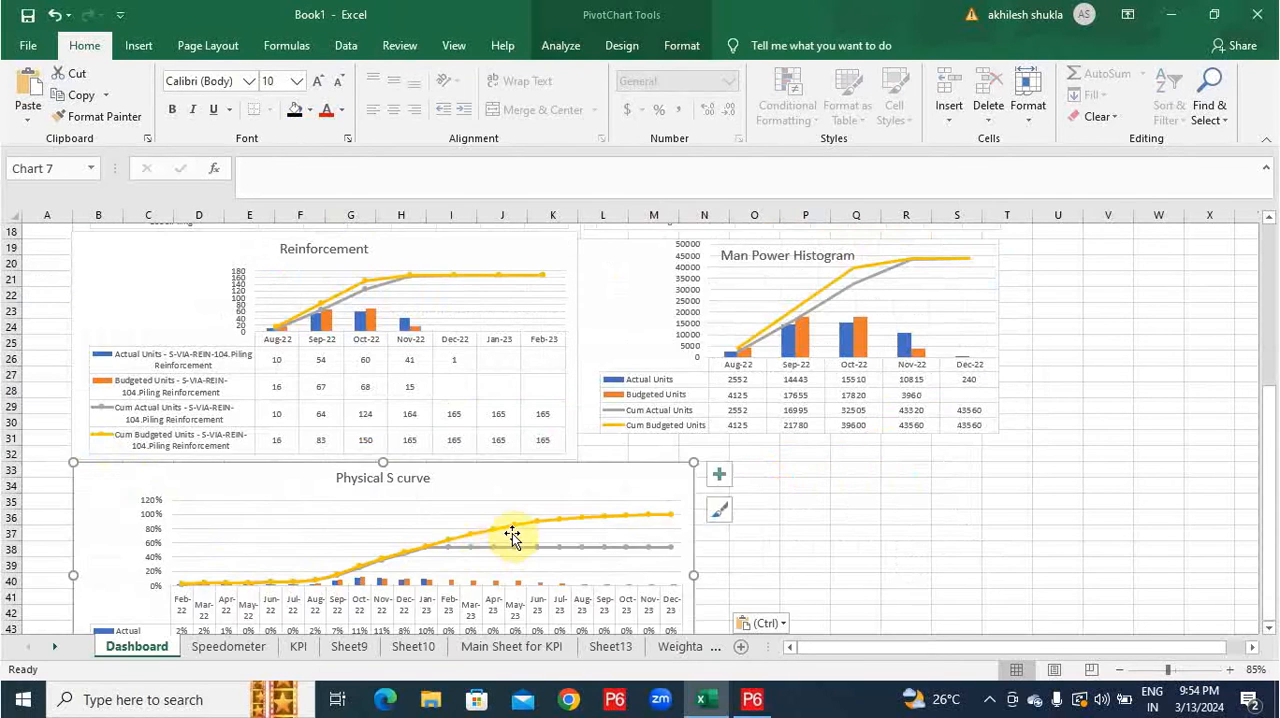
{"action": "scroll", "coordinate": [586, 580], "scroll_direction": "down", "scroll_amount": 3}
{"action": "left_click_drag", "start_coordinate": [696, 545], "coordinate": [569, 546]}
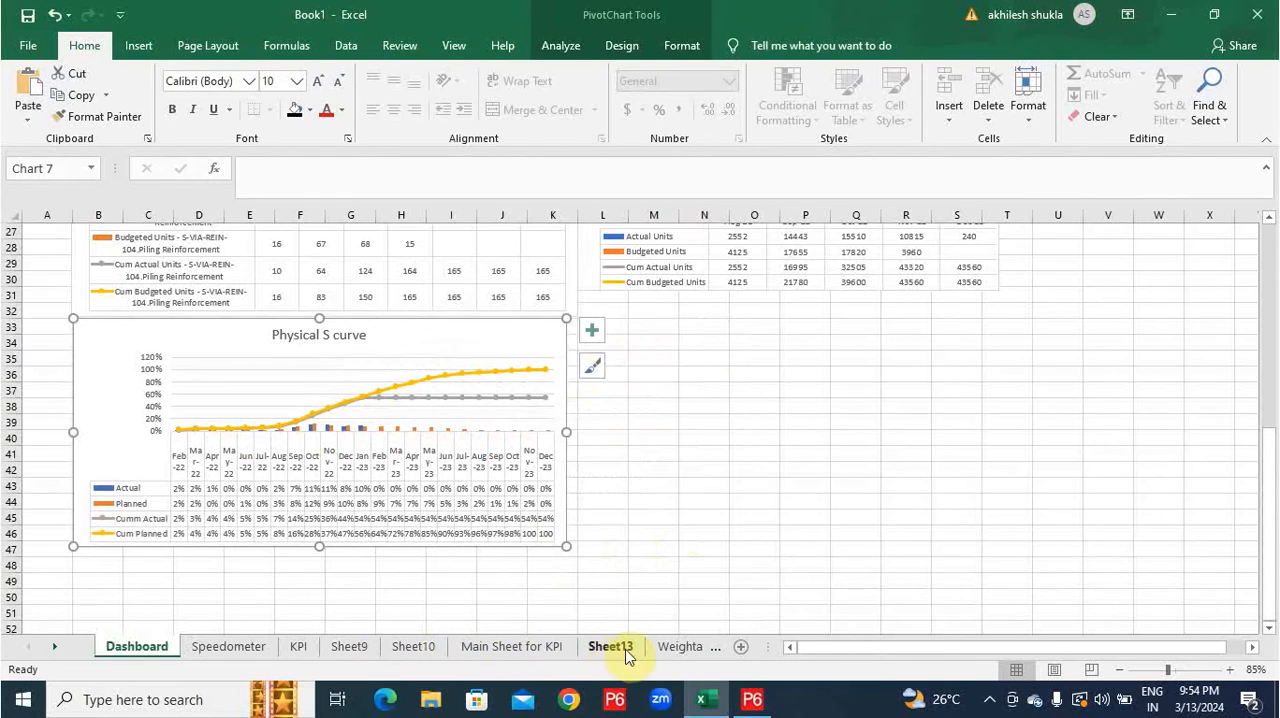
Go to the cost data sheet after Labour and rename it as "Cost".
{"action": "left_click", "coordinate": [656, 648]}
{"action": "left_click", "coordinate": [658, 652]}
{"action": "left_click", "coordinate": [712, 655]}
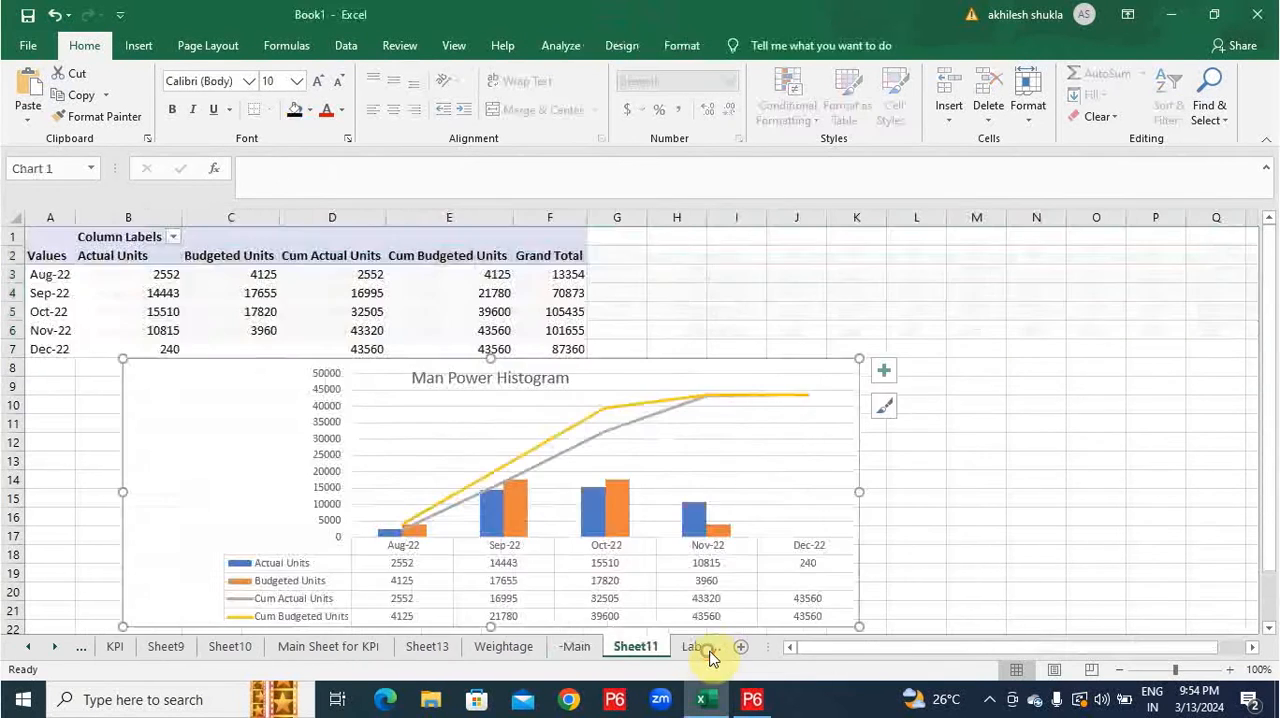
{"action": "left_click", "coordinate": [711, 656]}
{"action": "right_click", "coordinate": [668, 650]}
{"action": "left_click", "coordinate": [766, 346]}
Remove "INR" from the values in M3:AU6 of the Cost sheet and format them as Number.
{"action": "scroll", "coordinate": [768, 345], "scroll_direction": "up", "scroll_amount": 2}
{"action": "left_click", "coordinate": [758, 281]}
{"action": "left_click_drag", "start_coordinate": [895, 648], "coordinate": [1153, 648]}
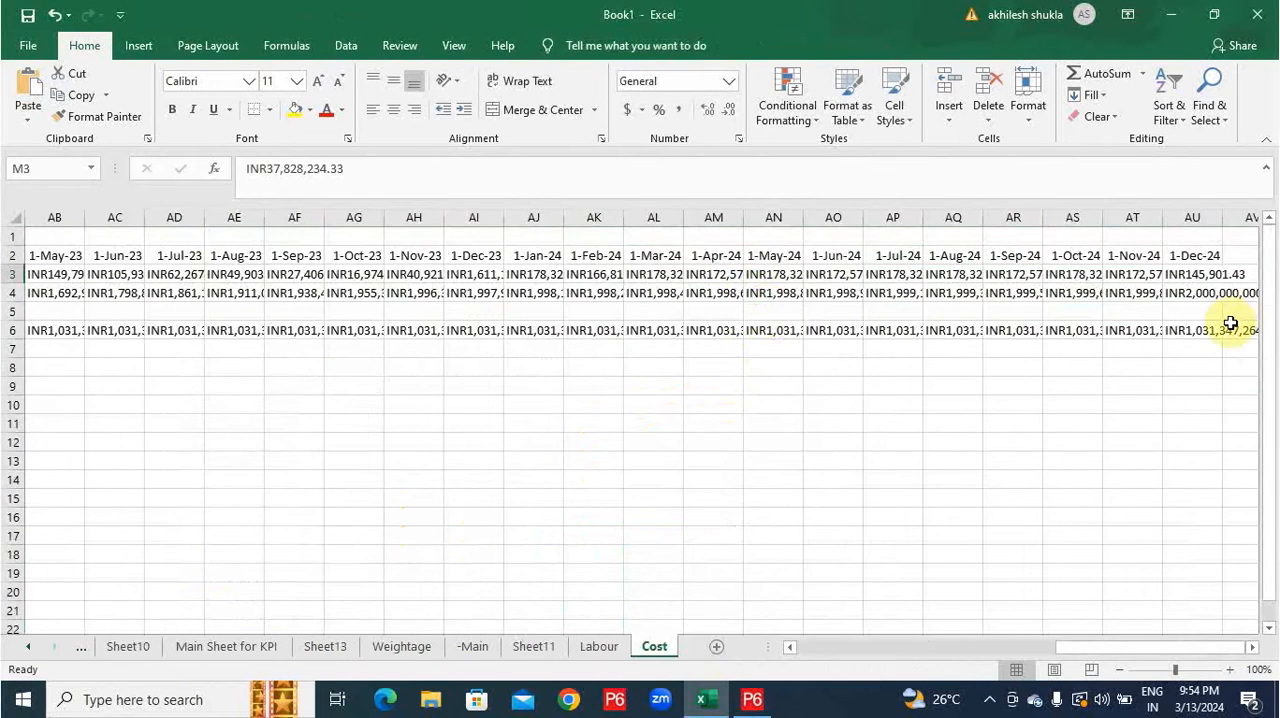
{"action": "left_click", "coordinate": [1212, 334], "text": "shift"}
{"action": "key", "text": "ctrl+h"}
{"action": "key", "text": "alt+a"}
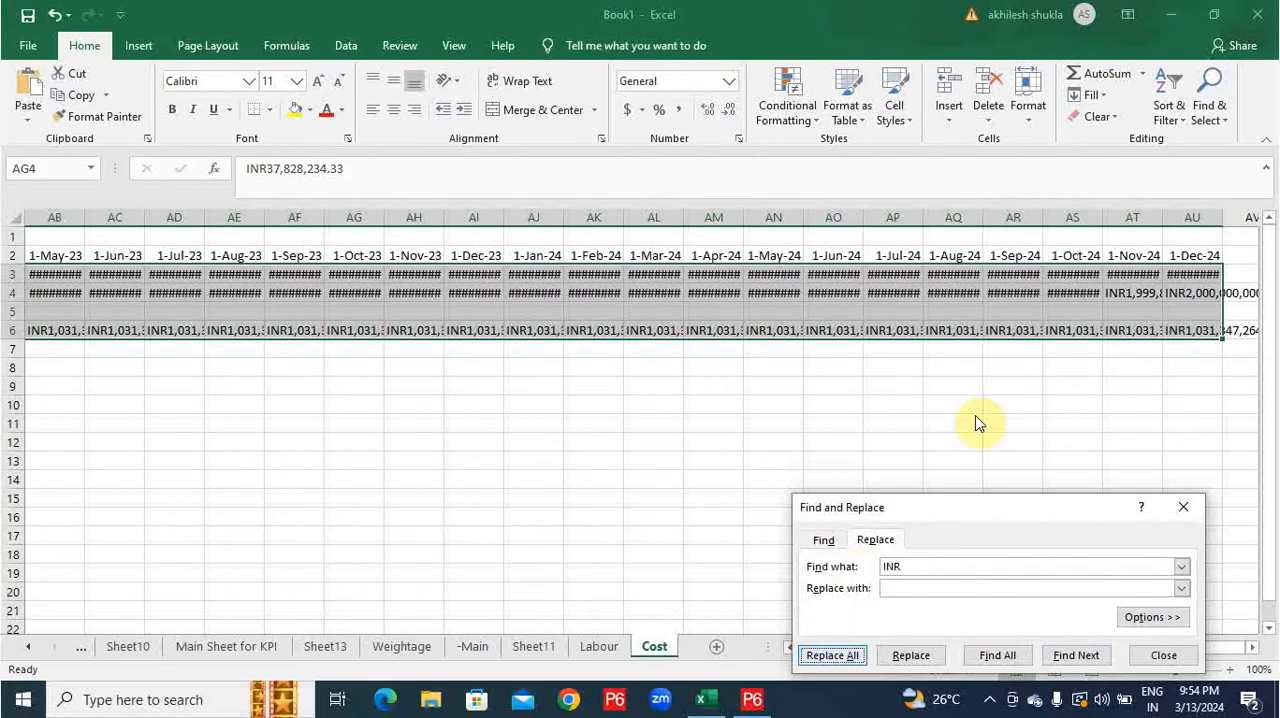
Copy the cost table to B3 of a new worksheet and fill its monthly values from M4 through row 7 with =Cost!M3/10^7.
{"action": "left_click", "coordinate": [648, 402]}
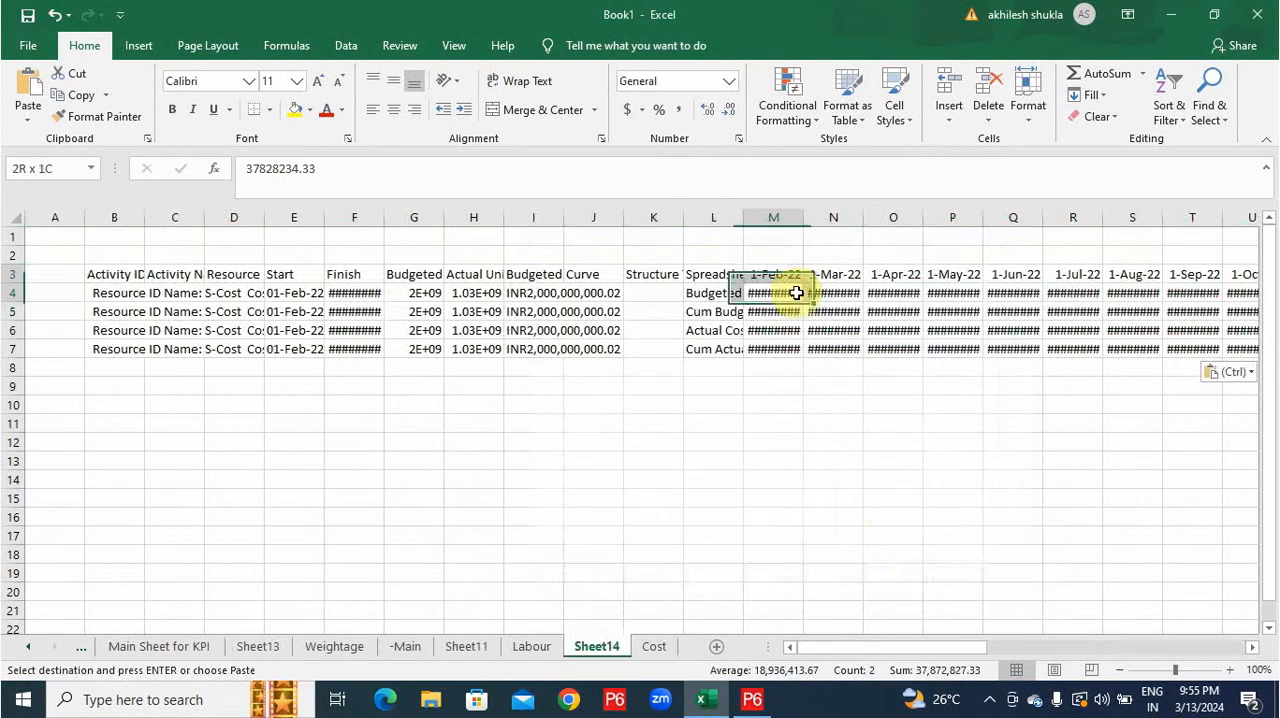
{"action": "left_click", "coordinate": [796, 294]}
{"action": "type", "text": "="}
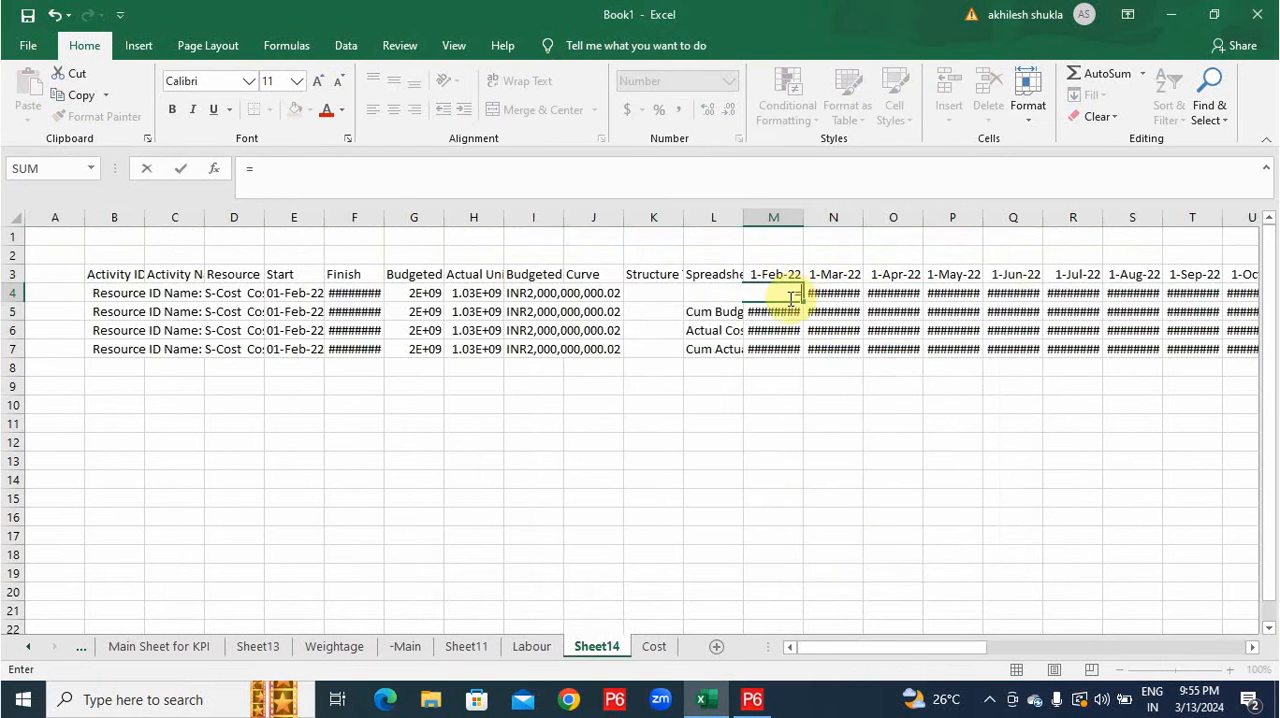
{"action": "left_click", "coordinate": [656, 650]}
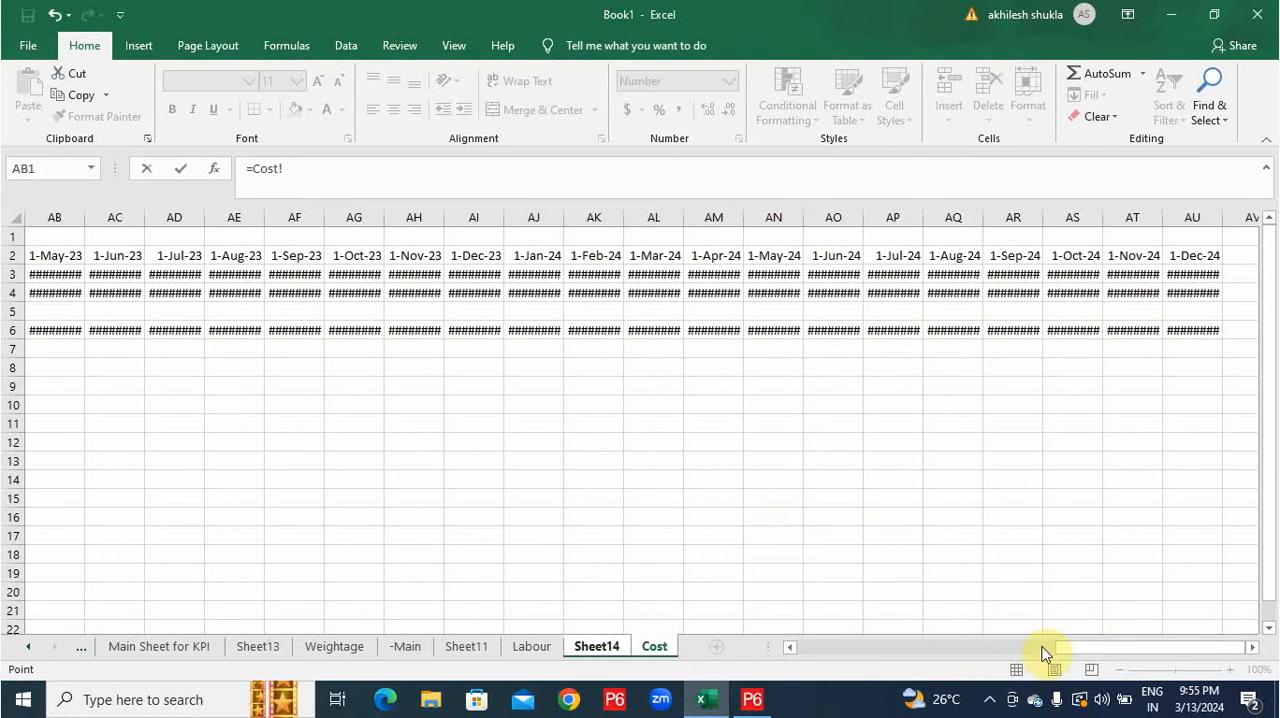
{"action": "left_click_drag", "start_coordinate": [1046, 651], "coordinate": [728, 527]}
{"action": "left_click", "coordinate": [776, 274]}
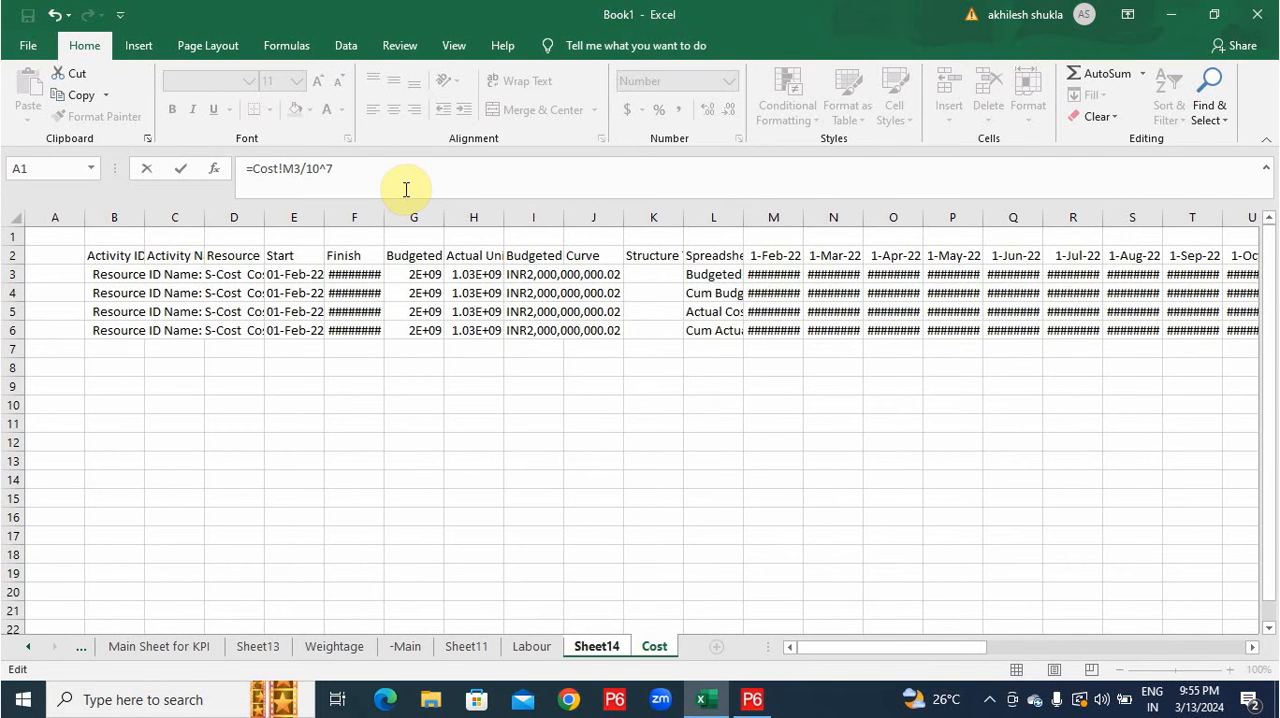
{"action": "key", "text": "Return"}
{"action": "left_click", "coordinate": [797, 293]}
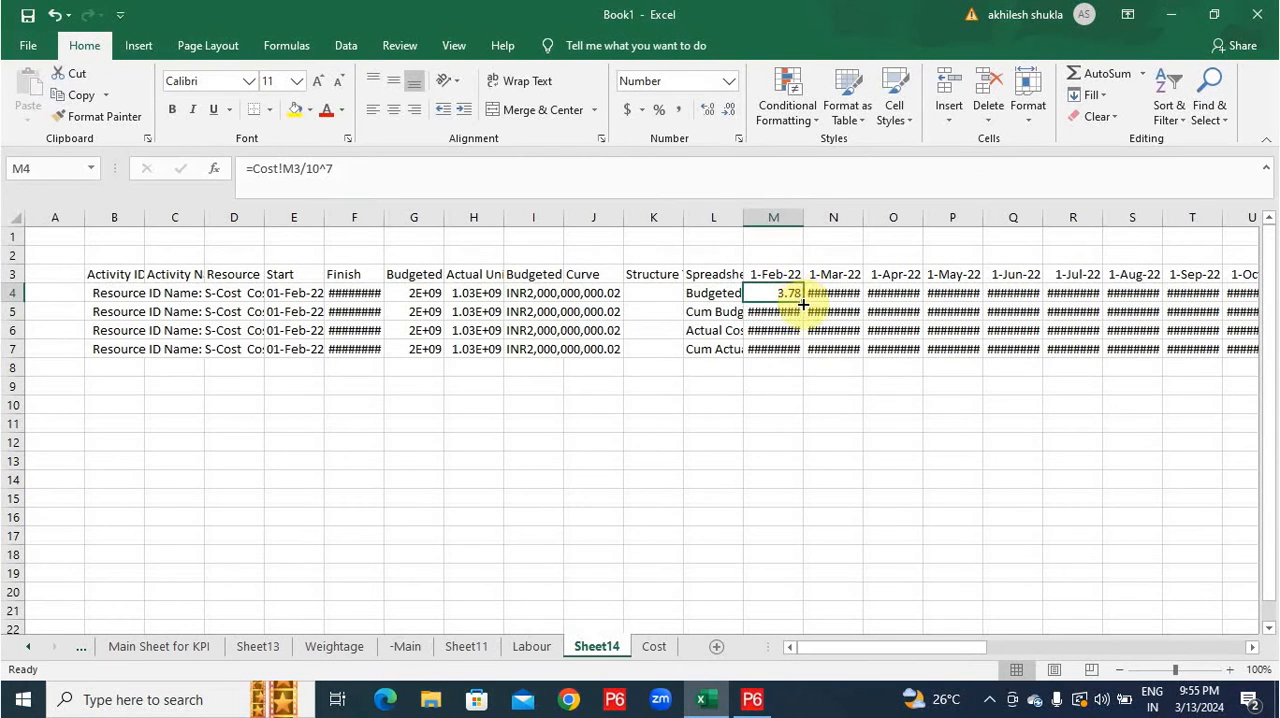
{"action": "left_click_drag", "start_coordinate": [803, 301], "coordinate": [806, 360]}
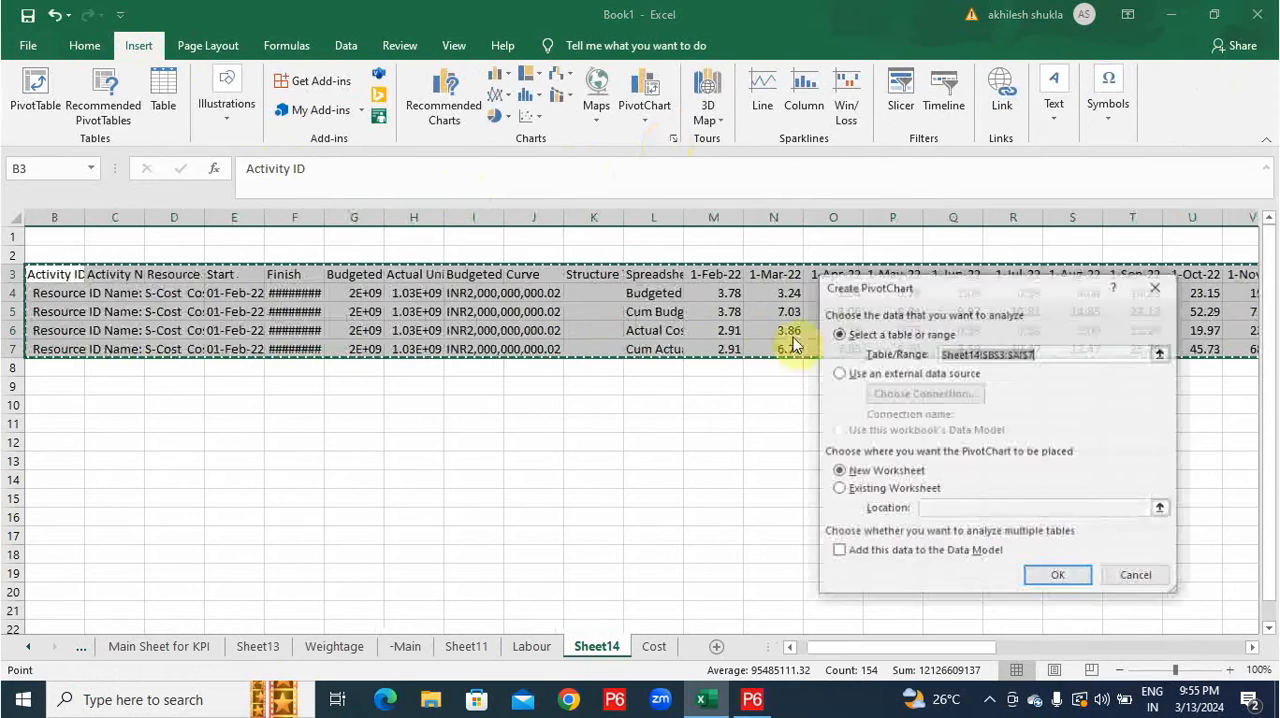
Create a PivotChart of the converted cost table on a new worksheet, with Spreadsheet Field as axis and months 1-Feb-22 to 1-Dec-23 as values.
{"action": "left_click", "coordinate": [1040, 575]}
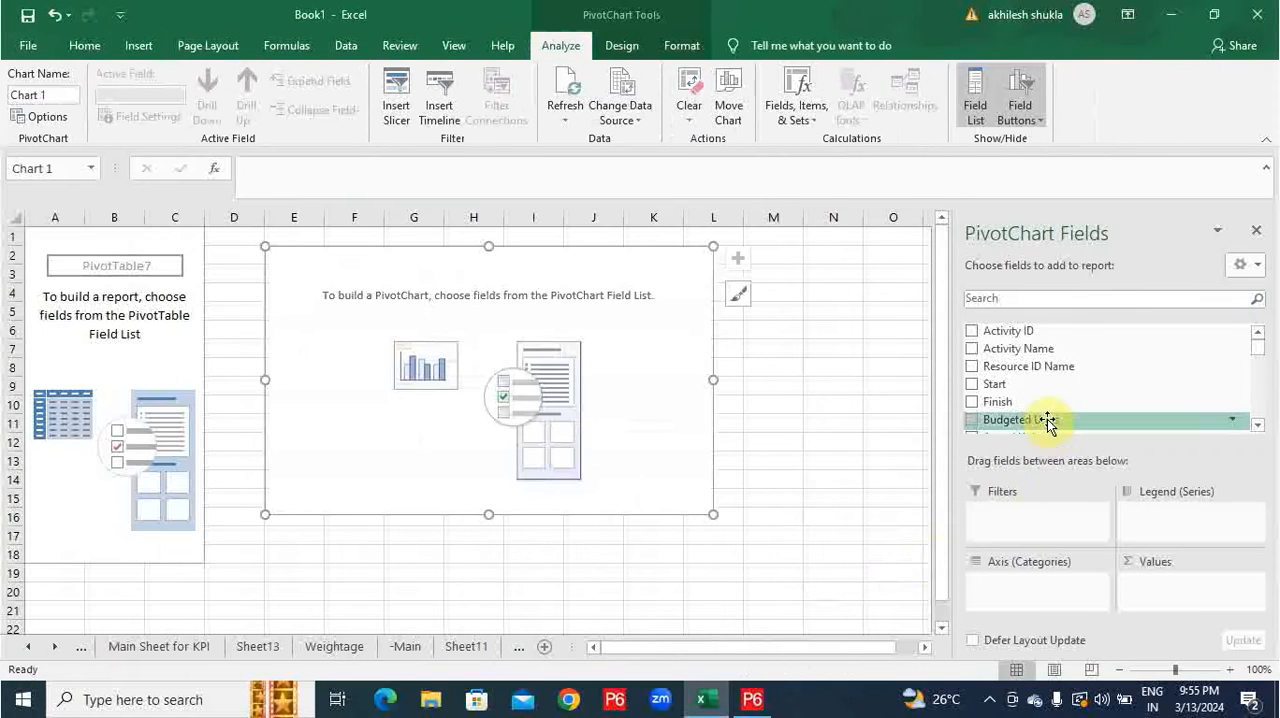
{"action": "scroll", "coordinate": [1047, 423], "scroll_direction": "down", "scroll_amount": 2}
{"action": "left_click_drag", "start_coordinate": [1046, 420], "coordinate": [1024, 578]}
{"action": "scroll", "coordinate": [1057, 414], "scroll_direction": "down", "scroll_amount": 2}
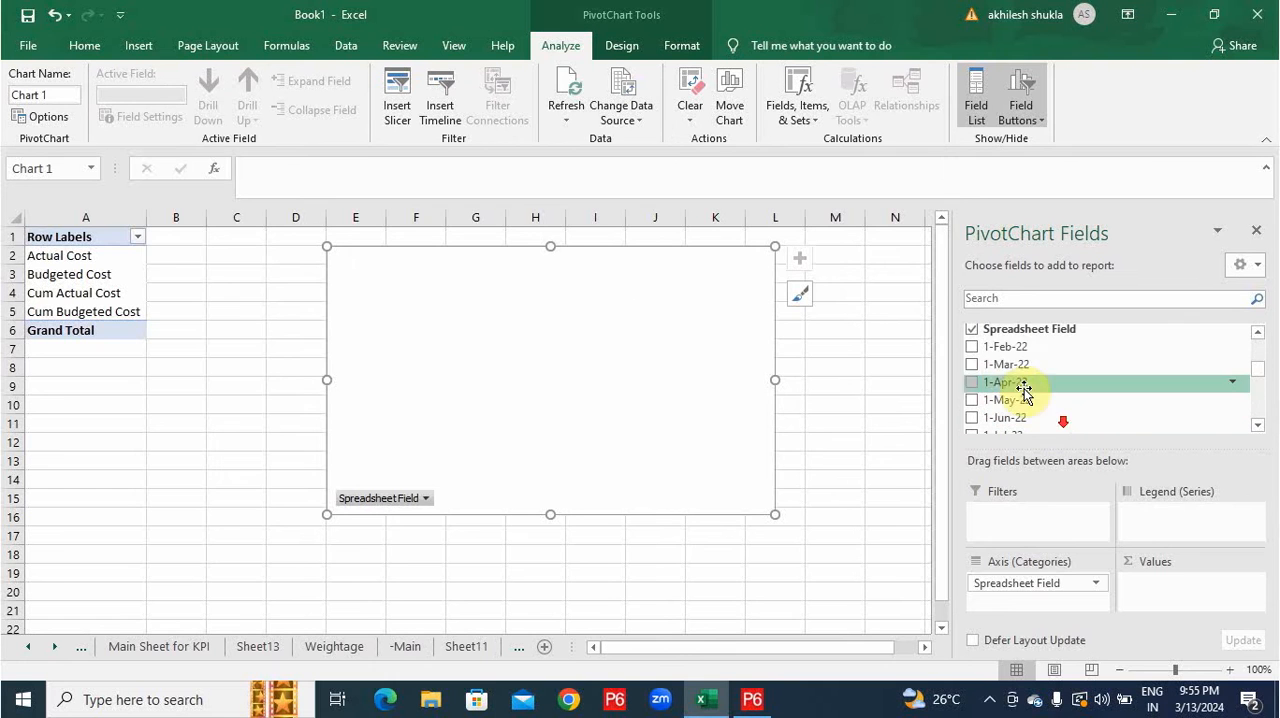
{"action": "left_click", "coordinate": [972, 346]}
{"action": "left_click", "coordinate": [972, 364]}
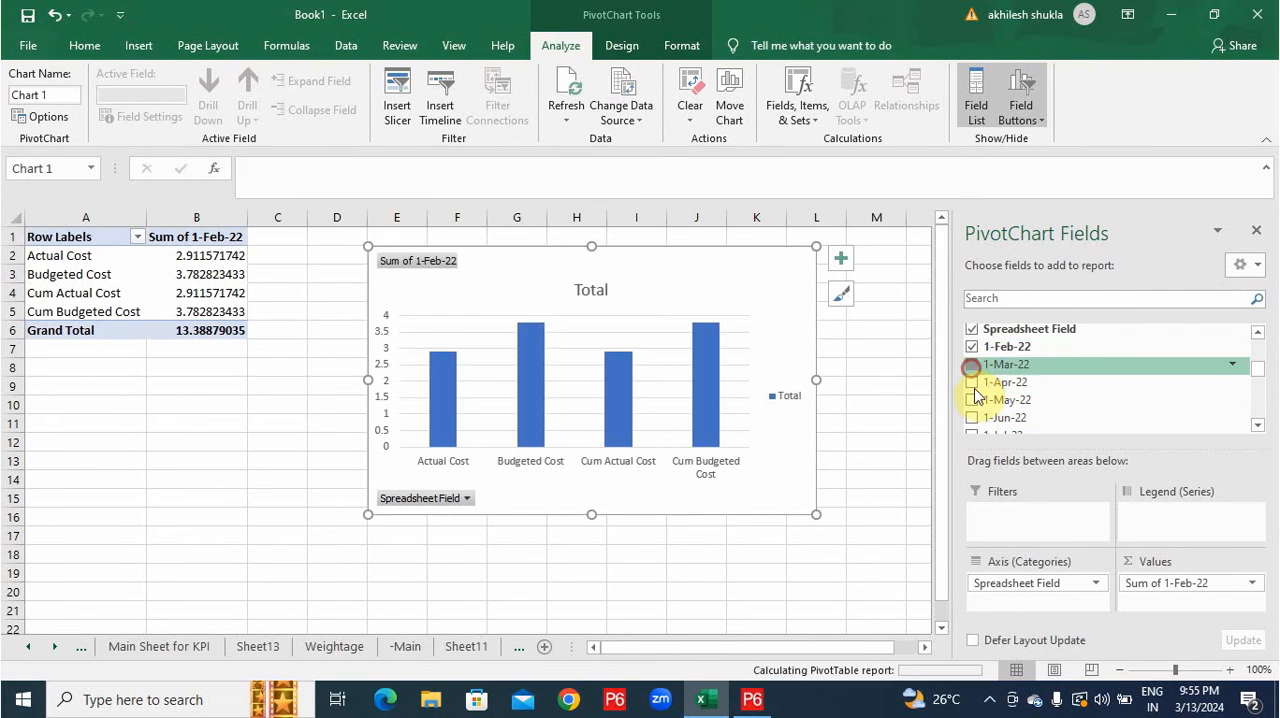
Switch the rows and columns of the cost PivotChart so the months run along the category axis.
{"action": "right_click", "coordinate": [748, 358]}
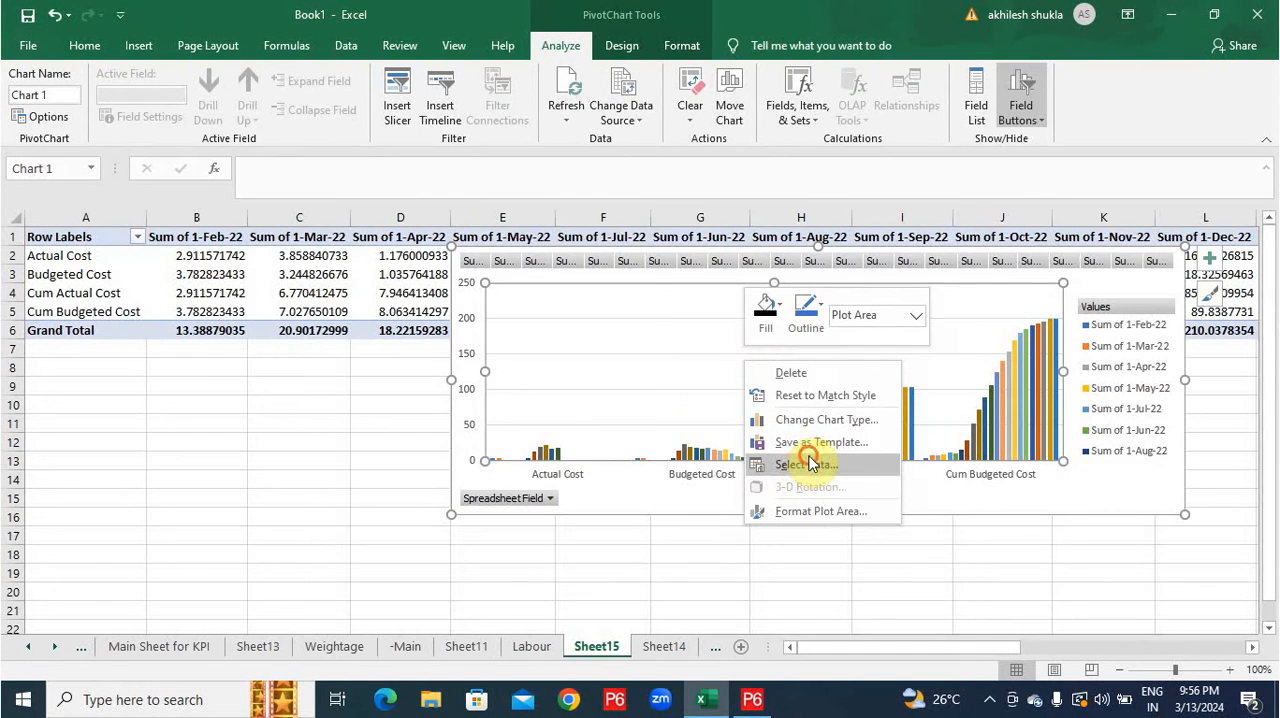
{"action": "left_click", "coordinate": [806, 464]}
{"action": "left_click", "coordinate": [975, 412]}
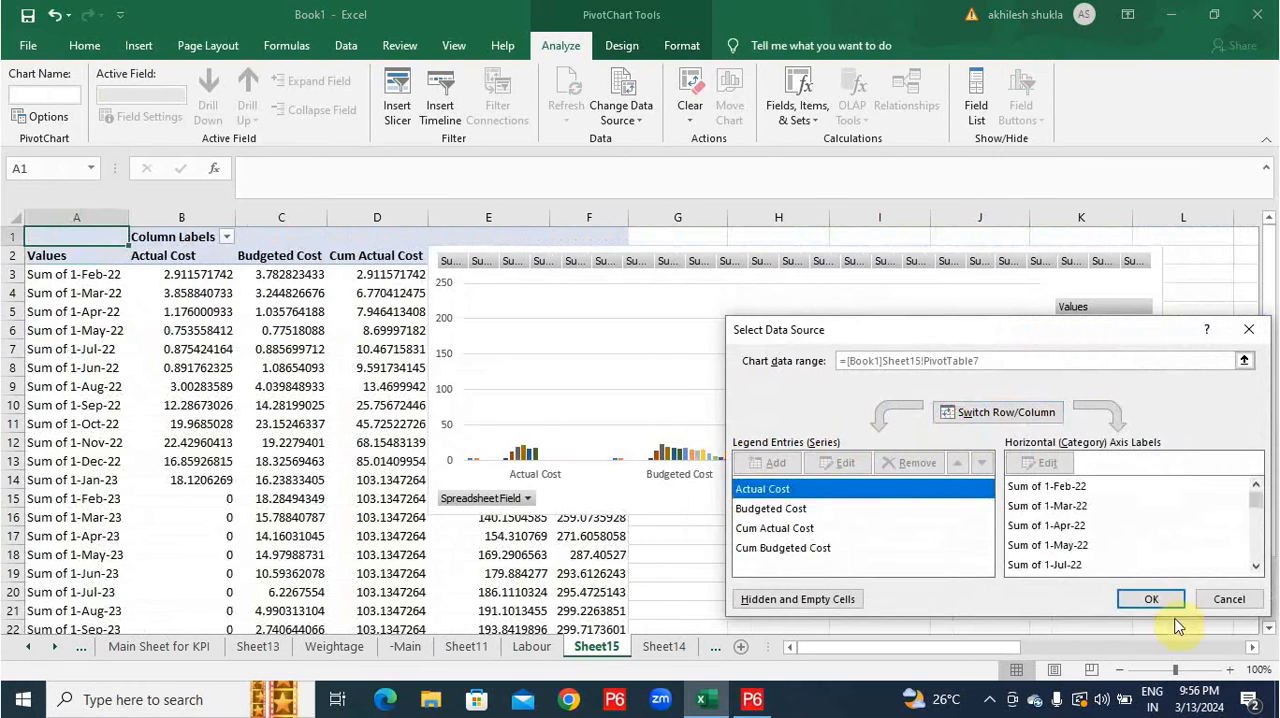
{"action": "left_click", "coordinate": [1151, 598]}
Remove "Sum of" and the leading "1-" from the pivot table's month labels in A3:A25 with Find and Replace.
{"action": "left_click_drag", "start_coordinate": [86, 277], "coordinate": [82, 342]}
{"action": "key", "text": "ctrl+f"}
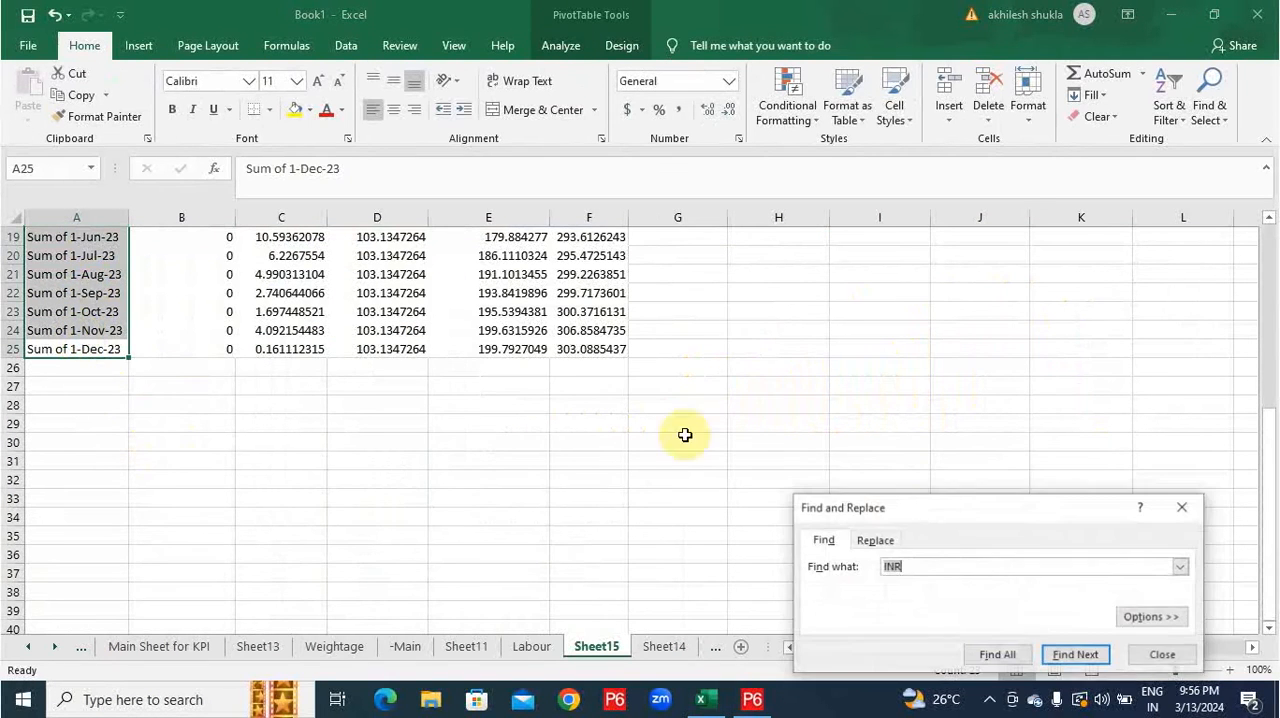
{"action": "left_click", "coordinate": [870, 541]}
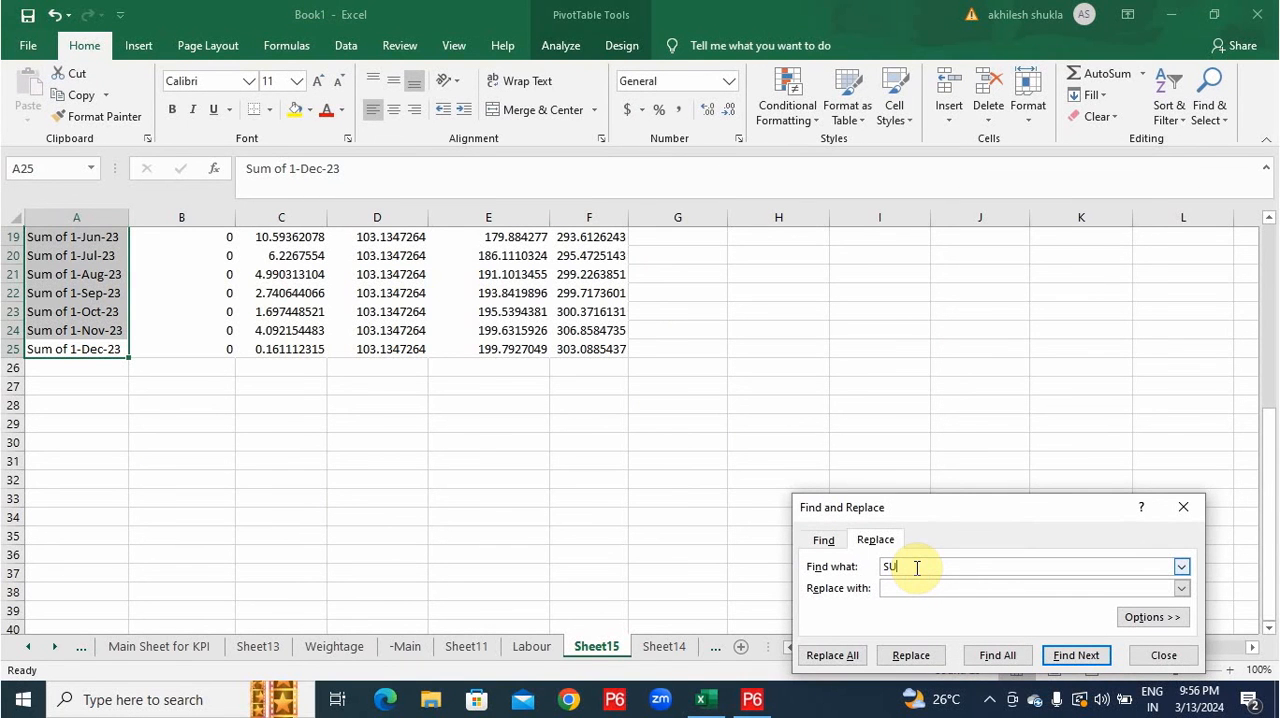
{"action": "left_click", "coordinate": [840, 661]}
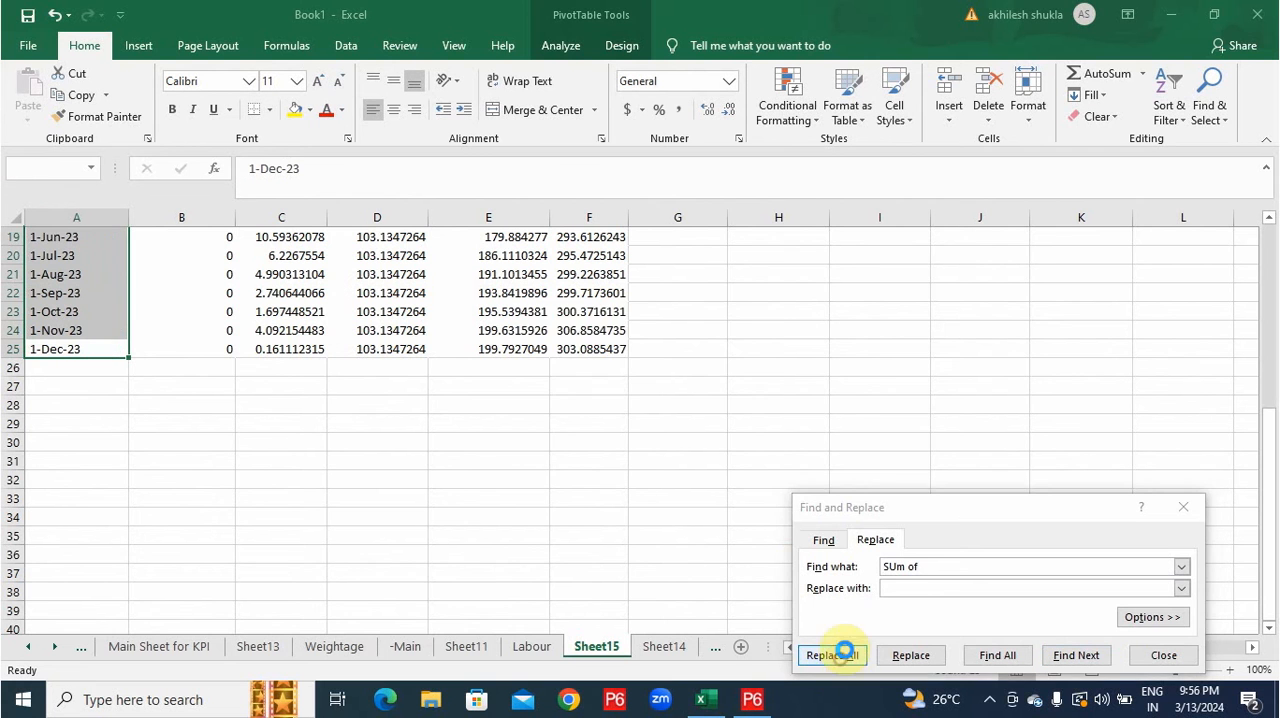
{"action": "left_click", "coordinate": [647, 403]}
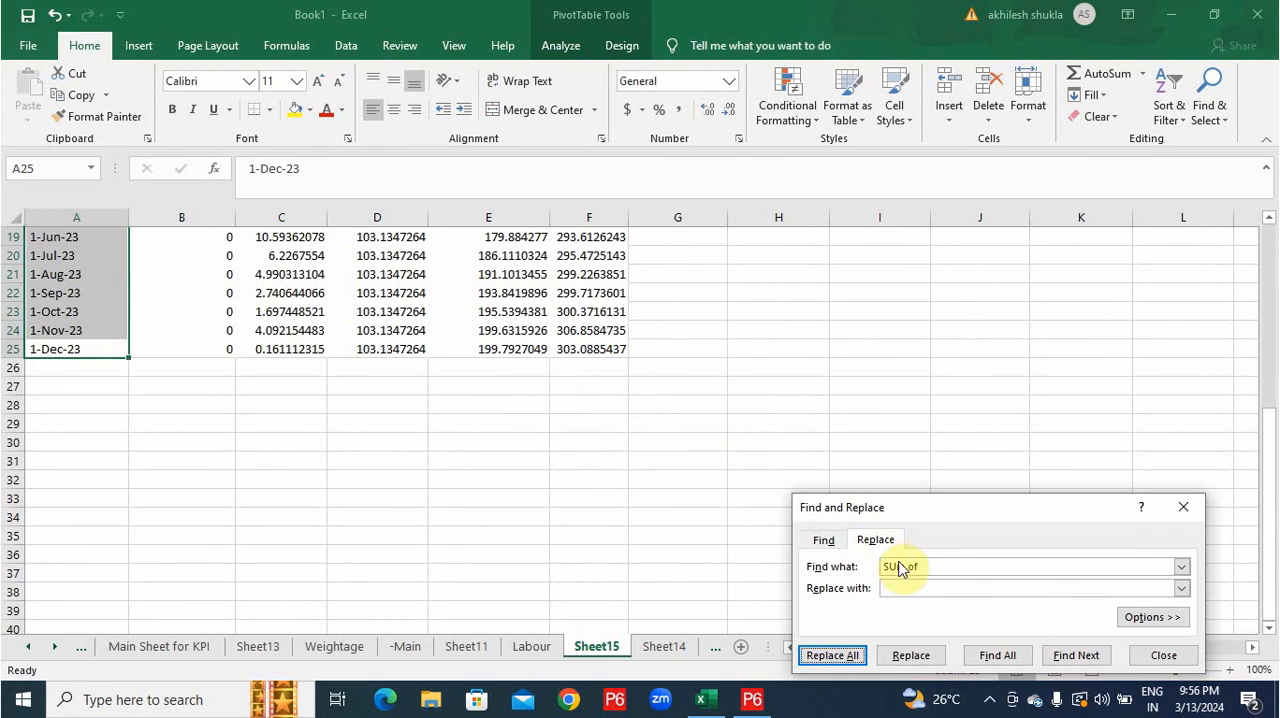
{"action": "left_click", "coordinate": [938, 567]}
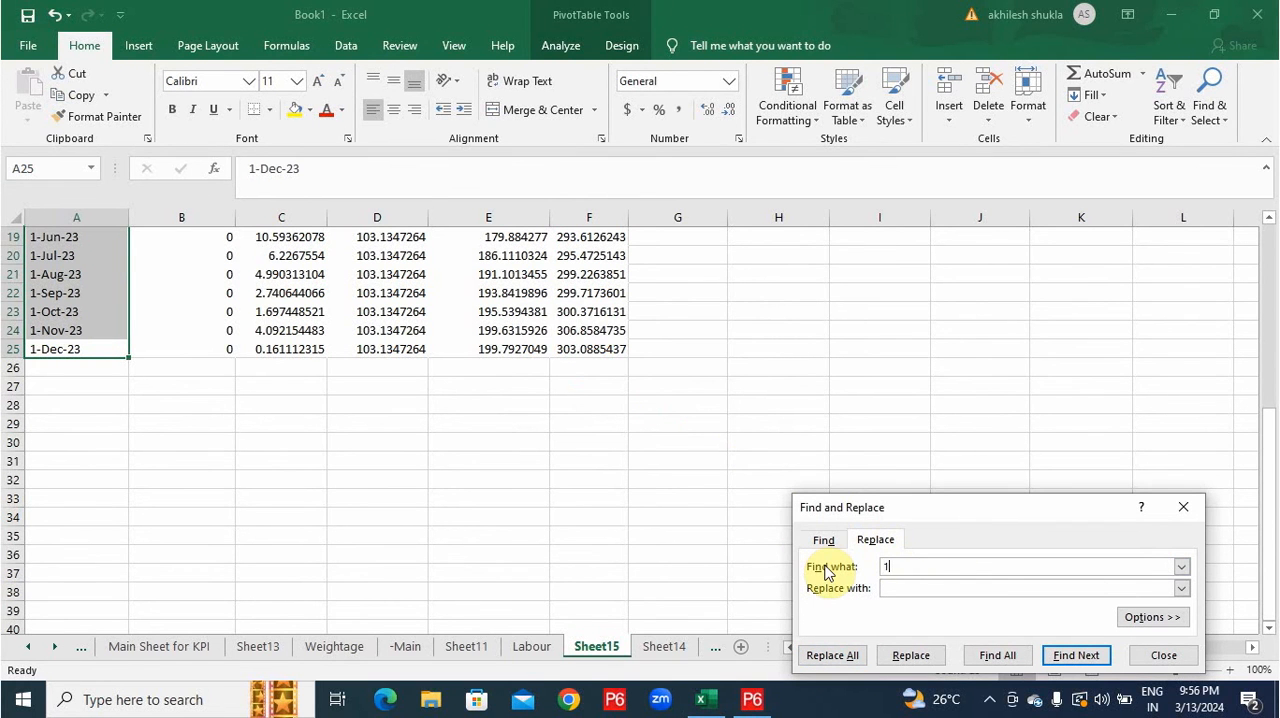
{"action": "left_click", "coordinate": [832, 655]}
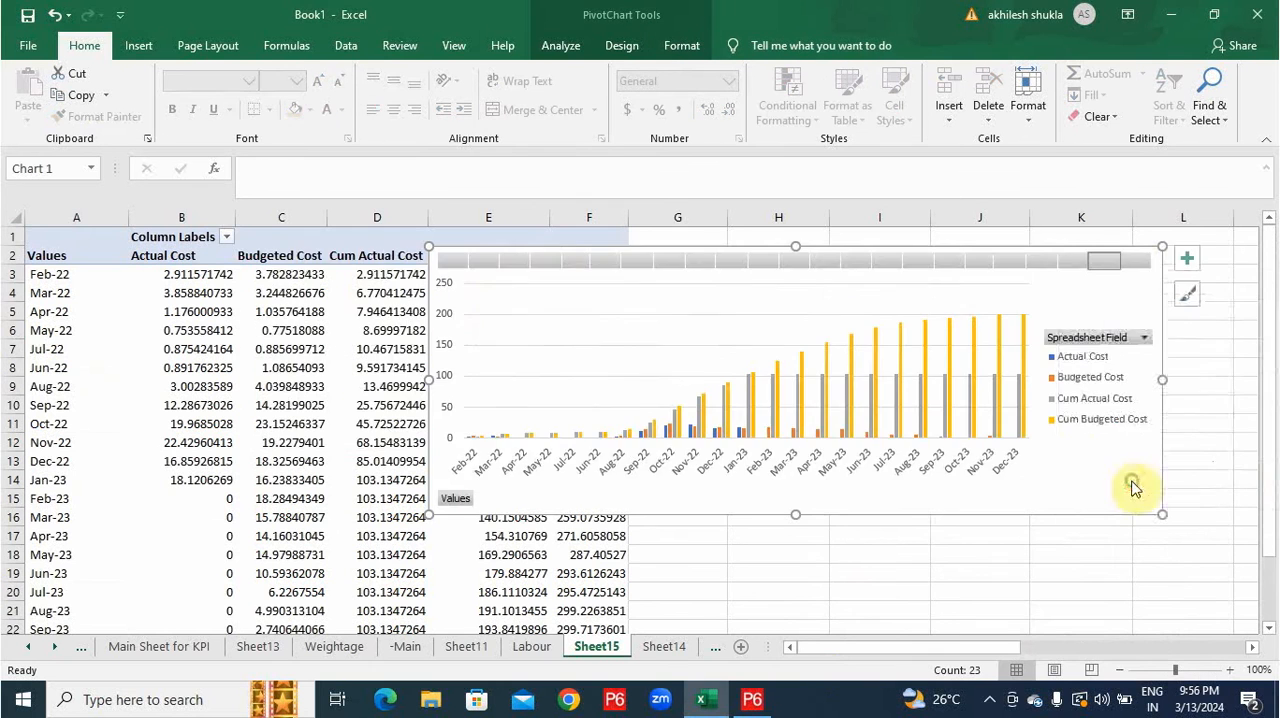
Hide the field buttons of the cost PivotChart and add the chart title "Project Invoice".
{"action": "left_click", "coordinate": [1186, 260]}
{"action": "left_click", "coordinate": [331, 319]}
{"action": "triple_click", "coordinate": [814, 270]}
{"action": "type", "text": "Project Invoice"}
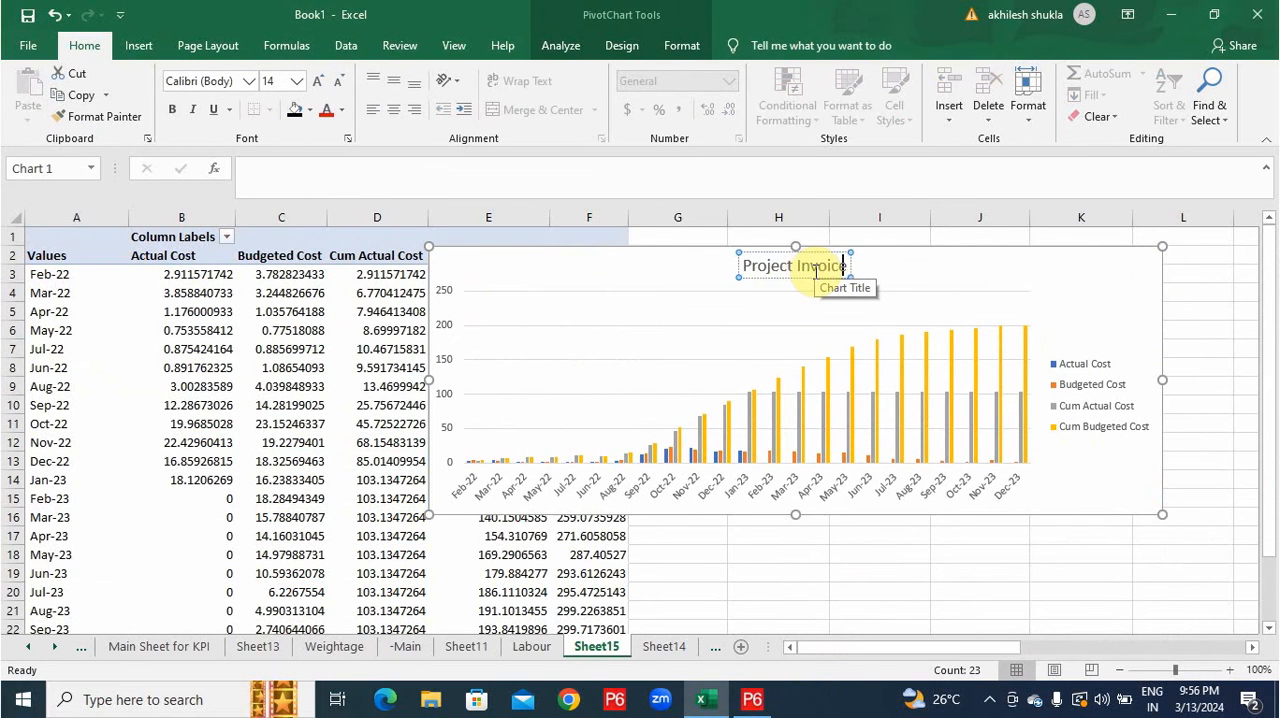
Change the Project Invoice chart to a Clustered Column - Line combo with lines for the cumulative costs, and copy it to the Dashboard sheet.
{"action": "right_click", "coordinate": [692, 359]}
{"action": "left_click", "coordinate": [746, 406]}
{"action": "left_click", "coordinate": [410, 539]}
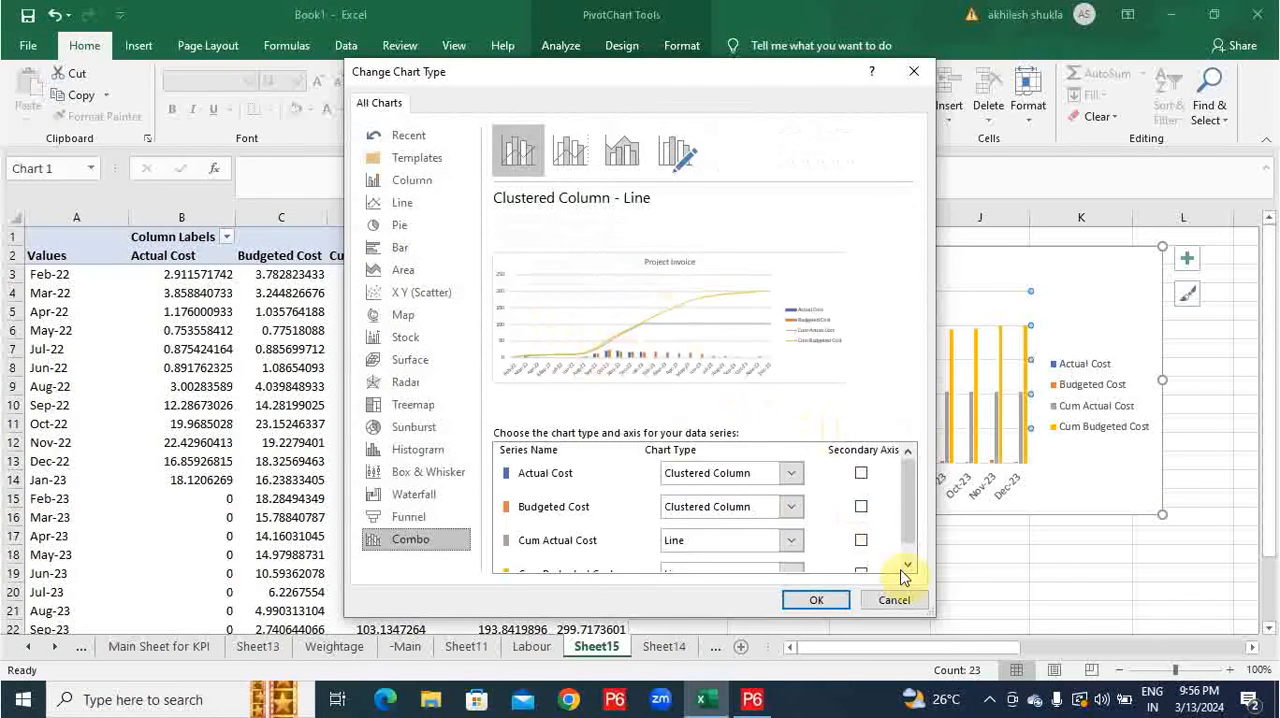
{"action": "left_click", "coordinate": [906, 567]}
{"action": "left_click", "coordinate": [807, 599]}
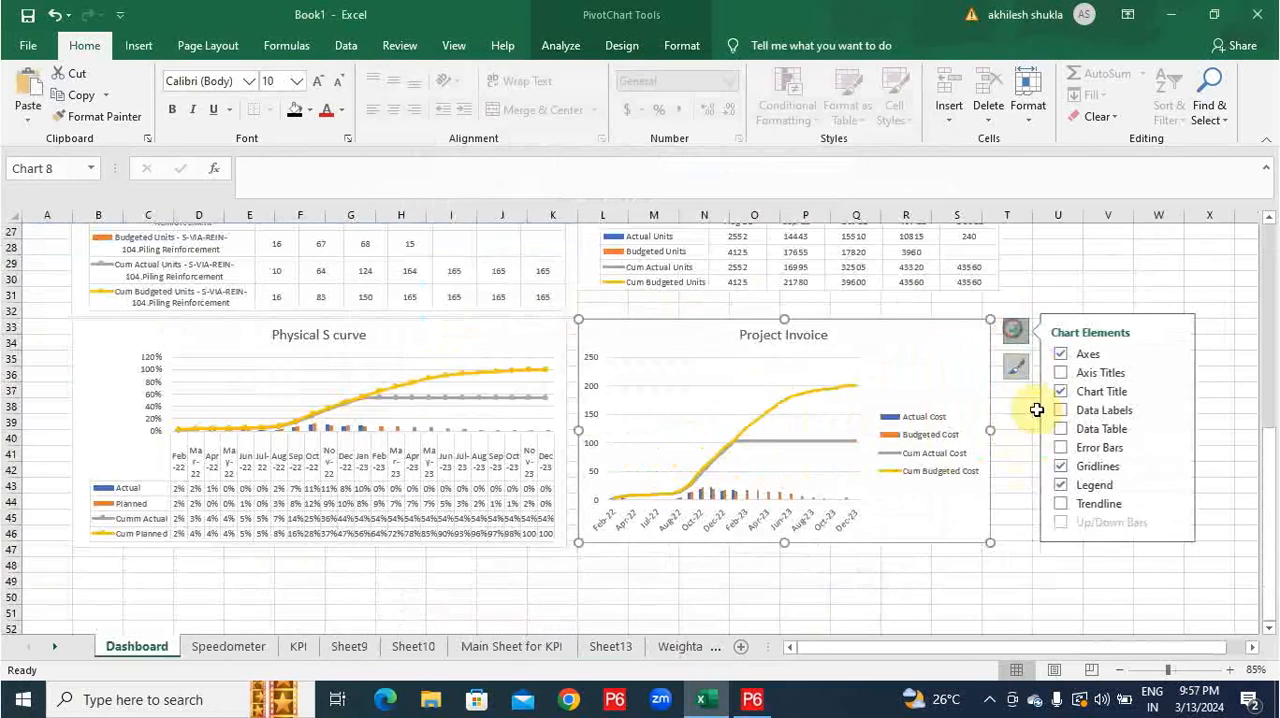
Add a data table to the Project Invoice chart and place it below the Physical S curve, widened across columns B to S.
{"action": "left_click", "coordinate": [1066, 415]}
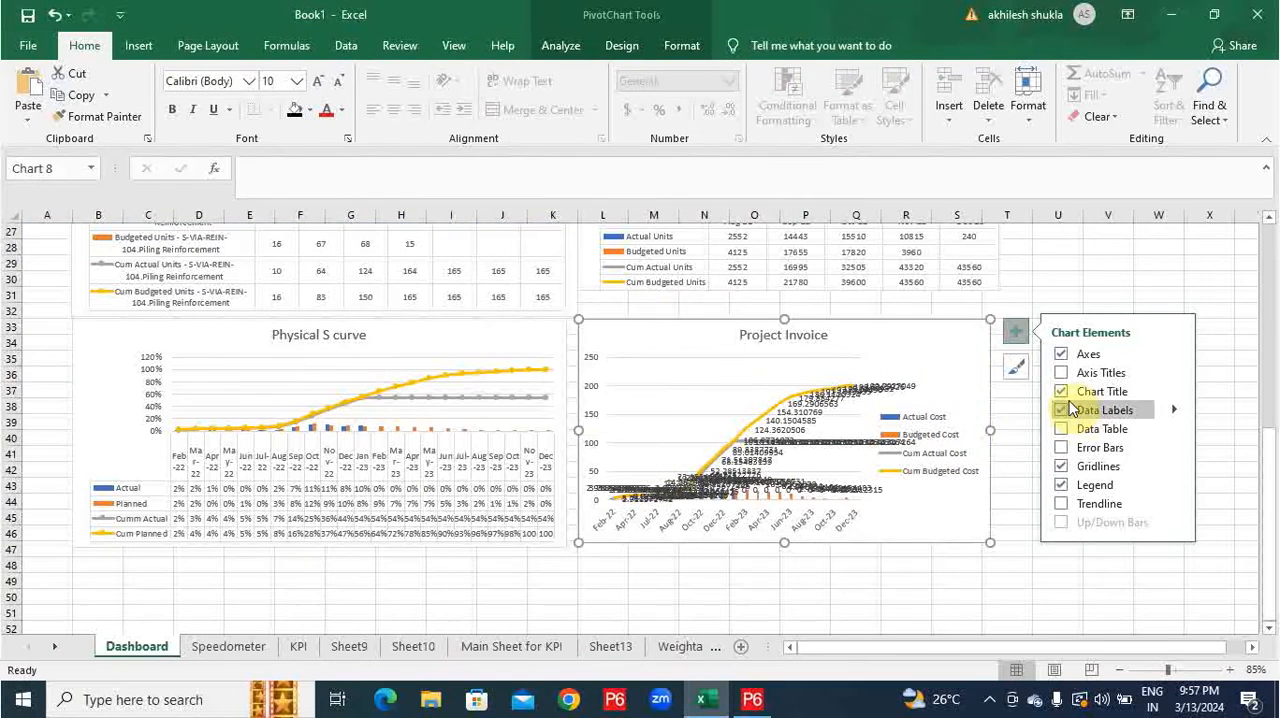
{"action": "left_click", "coordinate": [1066, 415]}
{"action": "left_click", "coordinate": [1060, 430]}
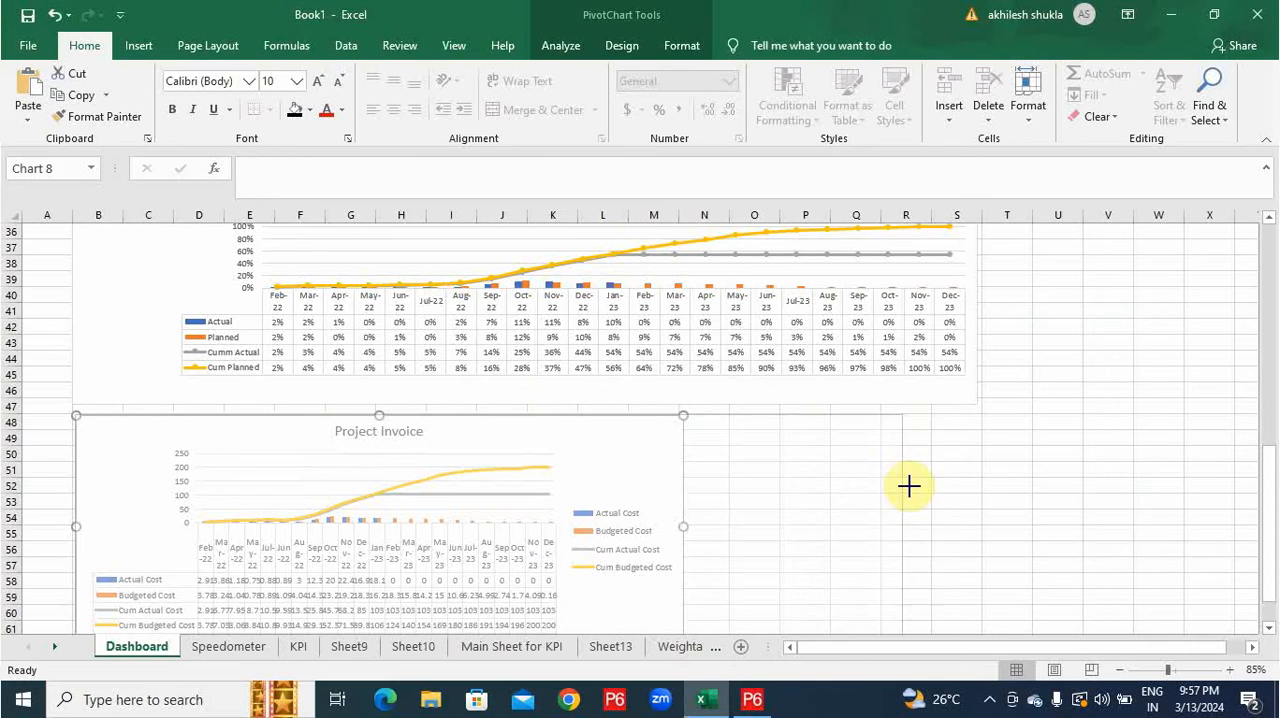
{"action": "left_click_drag", "start_coordinate": [908, 483], "coordinate": [975, 467]}
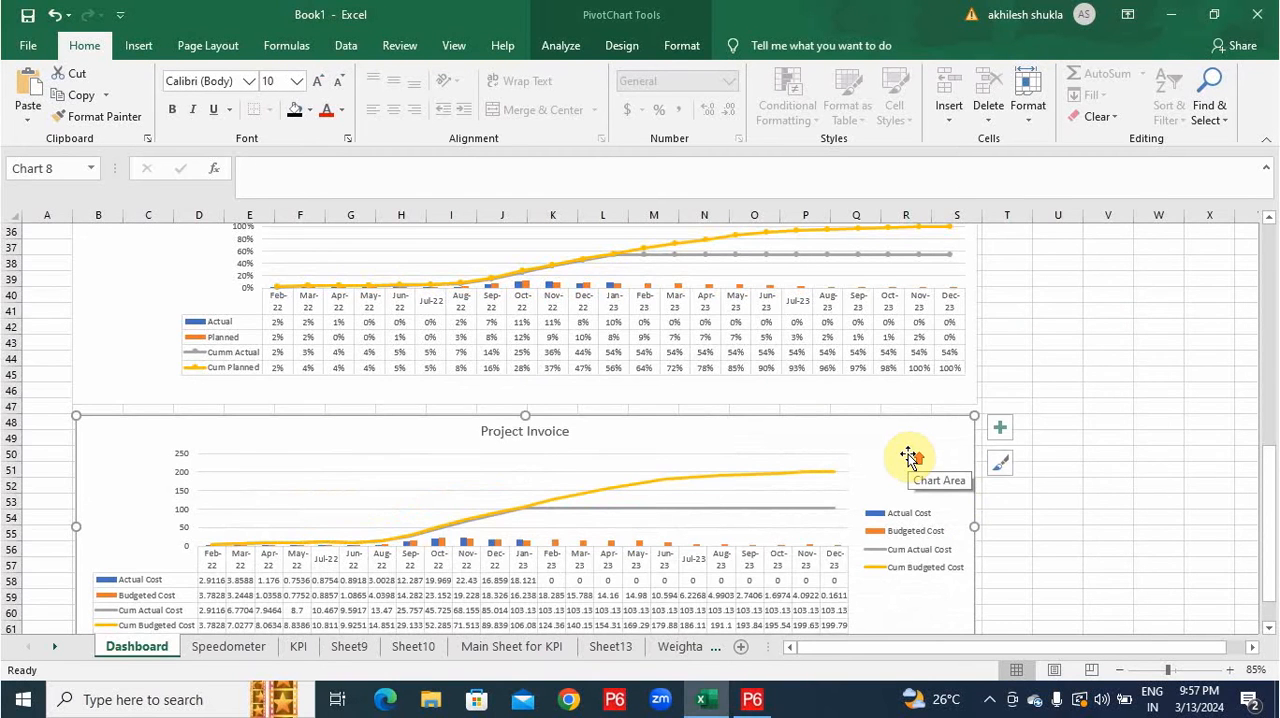
Select A1:S63 on the Dashboard sheet and turn off the display of gridlines.
{"action": "scroll", "coordinate": [908, 457], "scroll_direction": "up", "scroll_amount": 3}
{"action": "scroll", "coordinate": [752, 416], "scroll_direction": "up", "scroll_amount": 9}
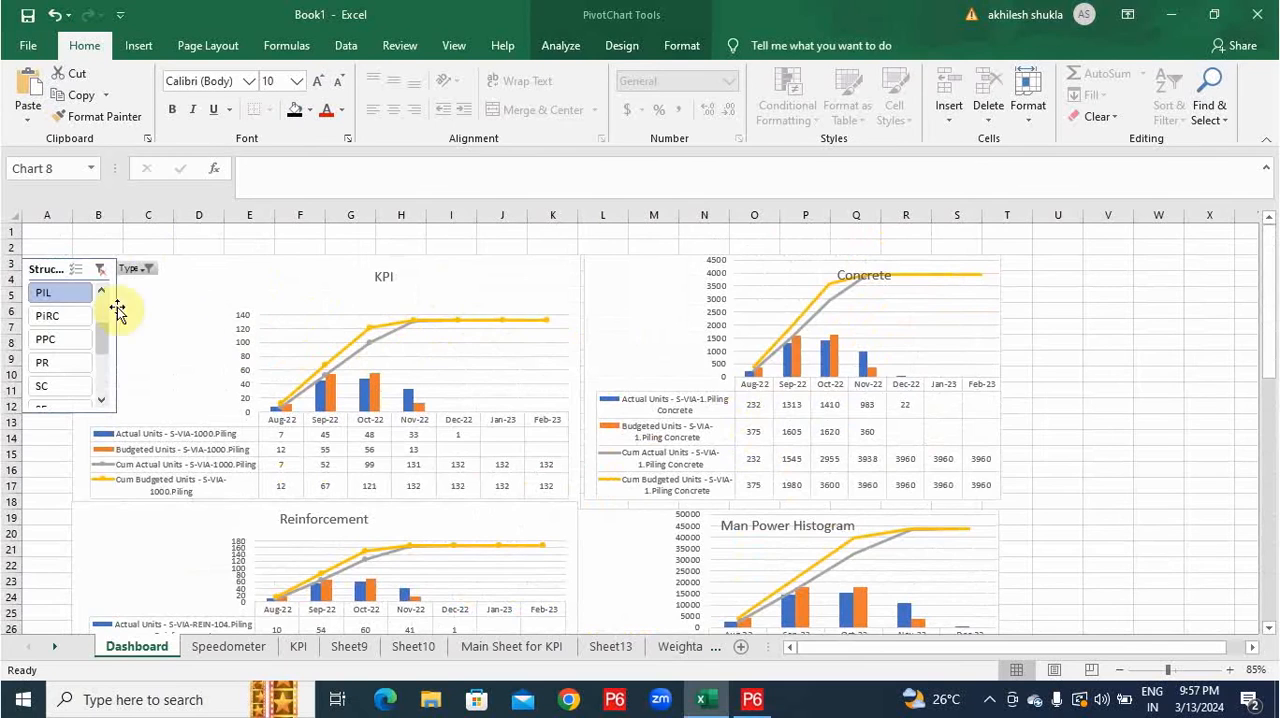
{"action": "scroll", "coordinate": [963, 400], "scroll_direction": "down", "scroll_amount": 16}
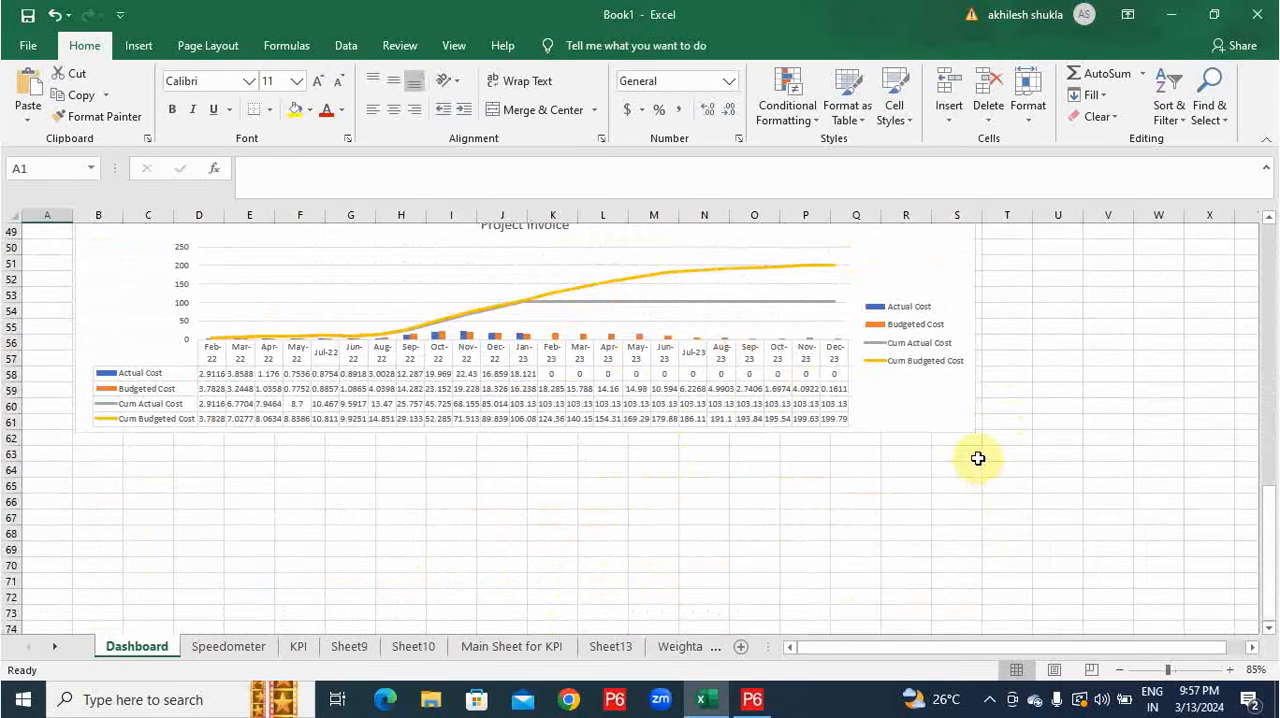
{"action": "left_click", "coordinate": [978, 458], "text": "shift"}
{"action": "left_click", "coordinate": [208, 46]}
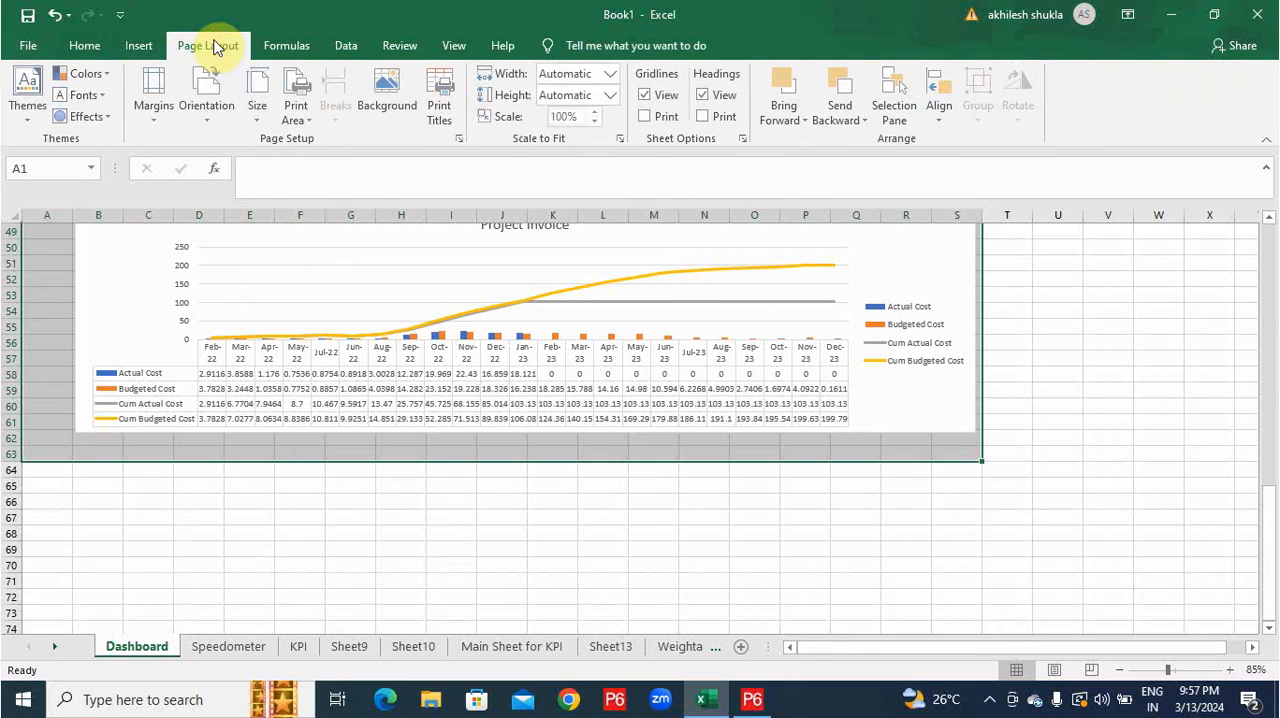
{"action": "left_click", "coordinate": [652, 100]}
Insert a row above row 3 and enter the heading "Project Dashboard" at size 18 in merged, centered, light blue cells A1:T2.
{"action": "scroll", "coordinate": [940, 415], "scroll_direction": "up", "scroll_amount": 10}
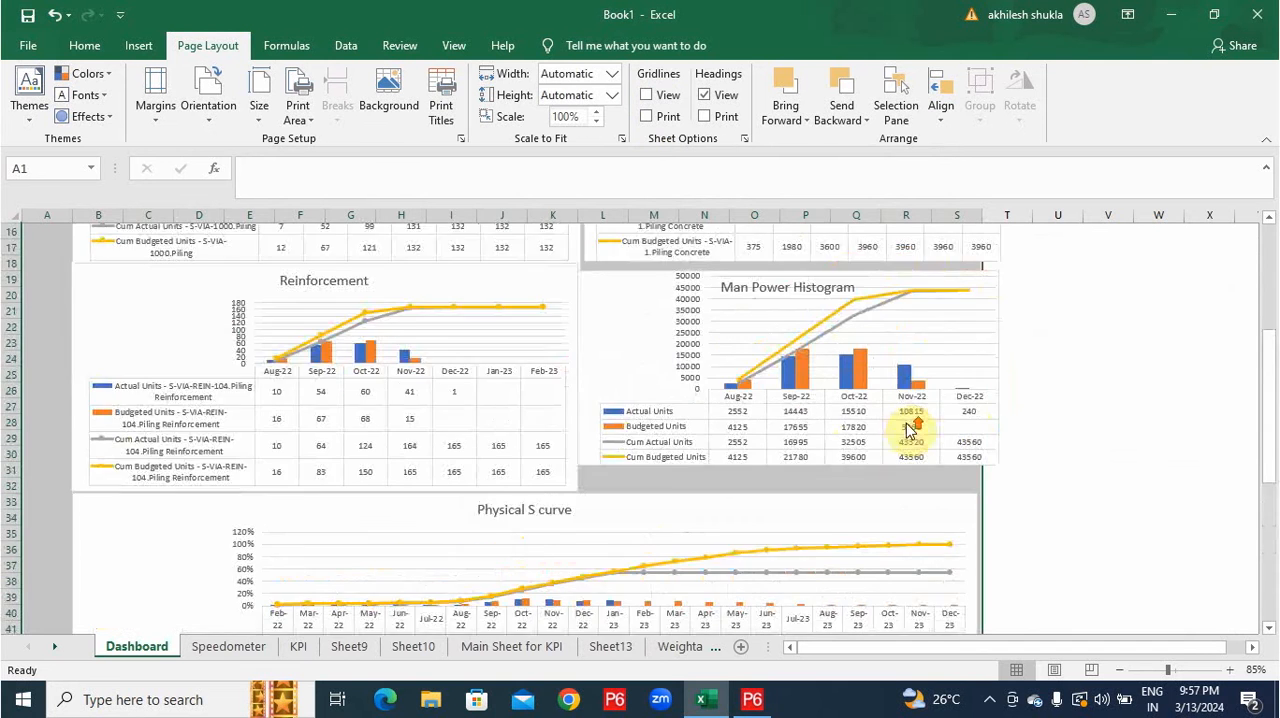
{"action": "scroll", "coordinate": [910, 428], "scroll_direction": "up", "scroll_amount": 5}
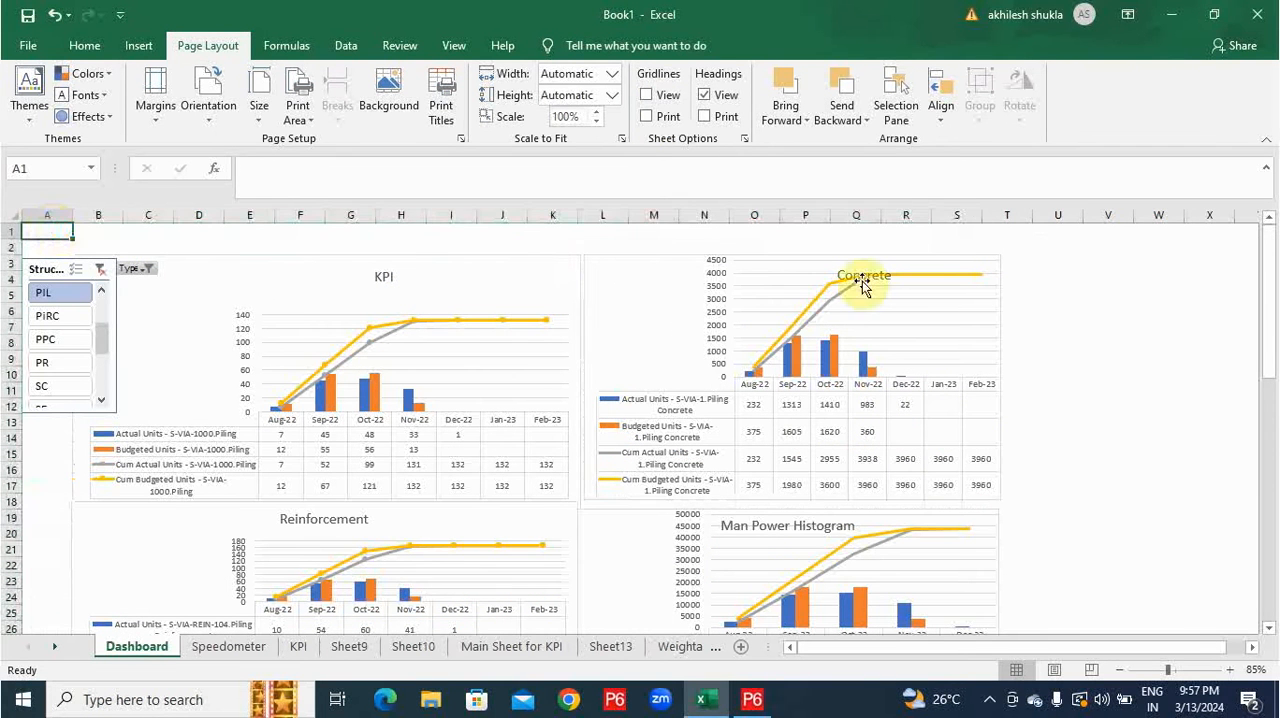
{"action": "left_click", "coordinate": [11, 262]}
{"action": "right_click", "coordinate": [11, 262]}
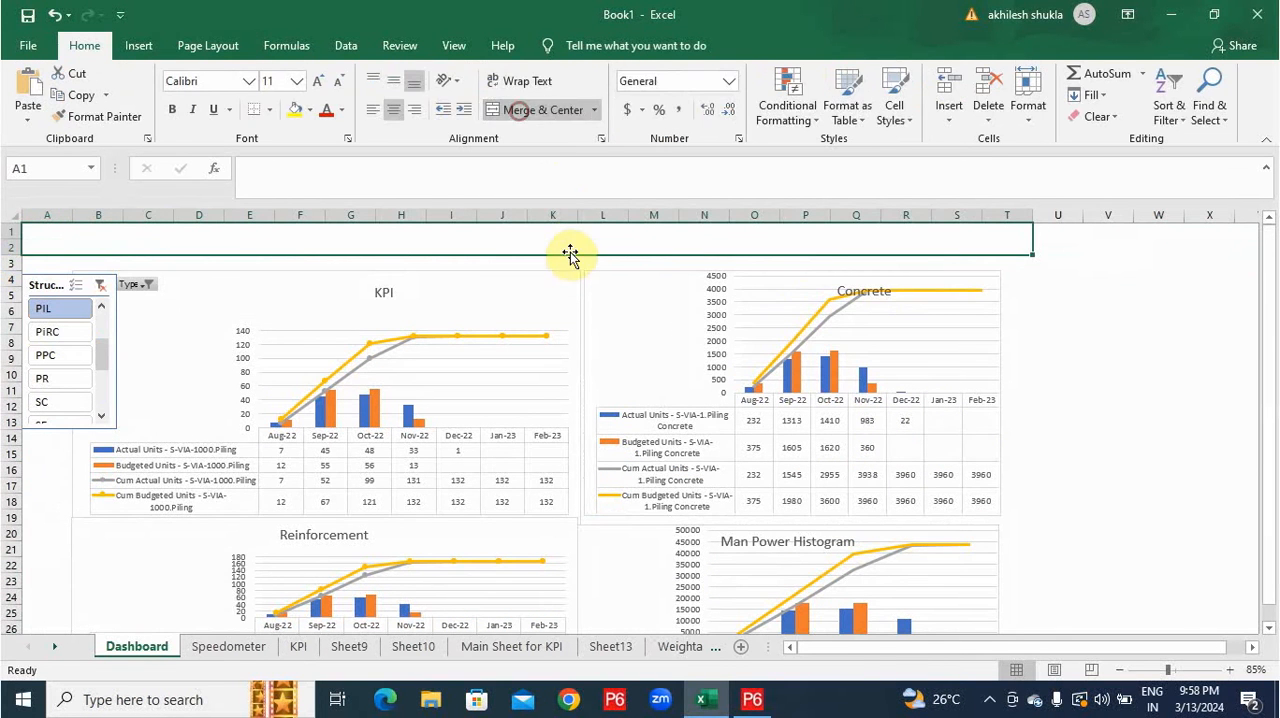
{"action": "type", "text": "Project Dashboard"}
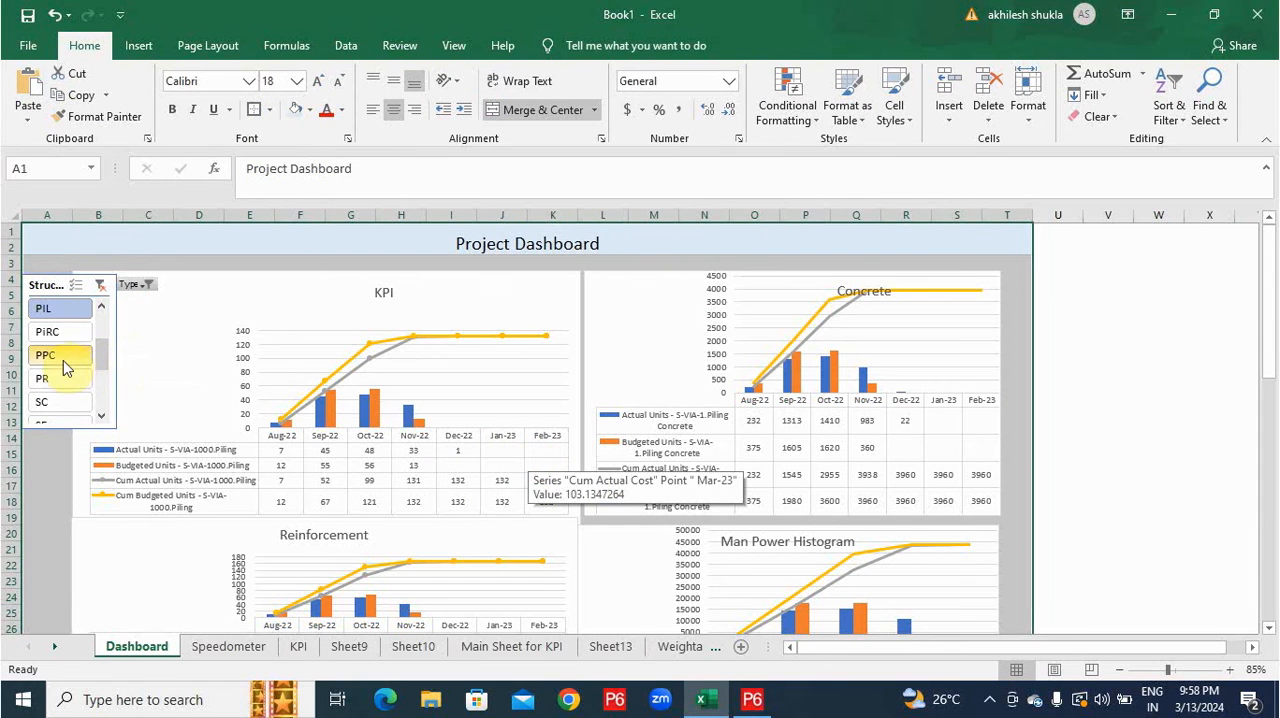
Filter the dashboard to structure PR with the slicer and look over the charts down to the Project Invoice curve.
{"action": "left_click", "coordinate": [40, 378]}
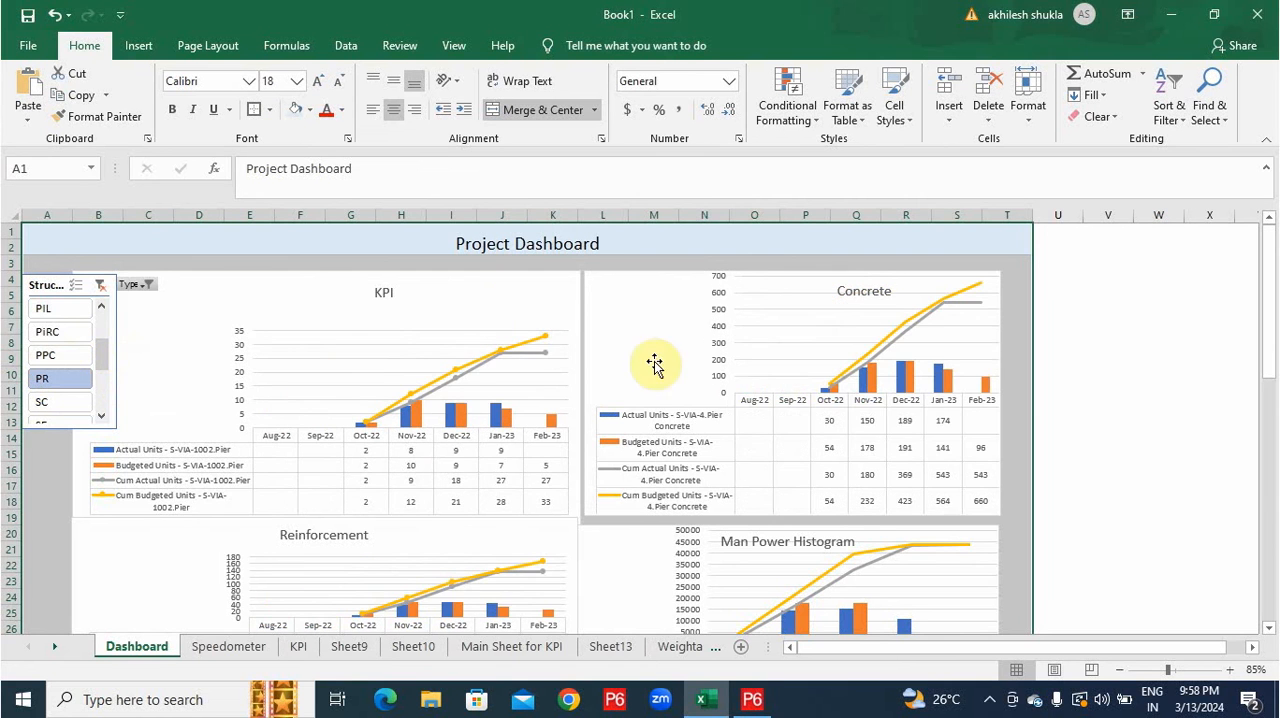
{"action": "scroll", "coordinate": [418, 335], "scroll_direction": "down", "scroll_amount": 2}
{"action": "scroll", "coordinate": [418, 335], "scroll_direction": "down", "scroll_amount": 1}
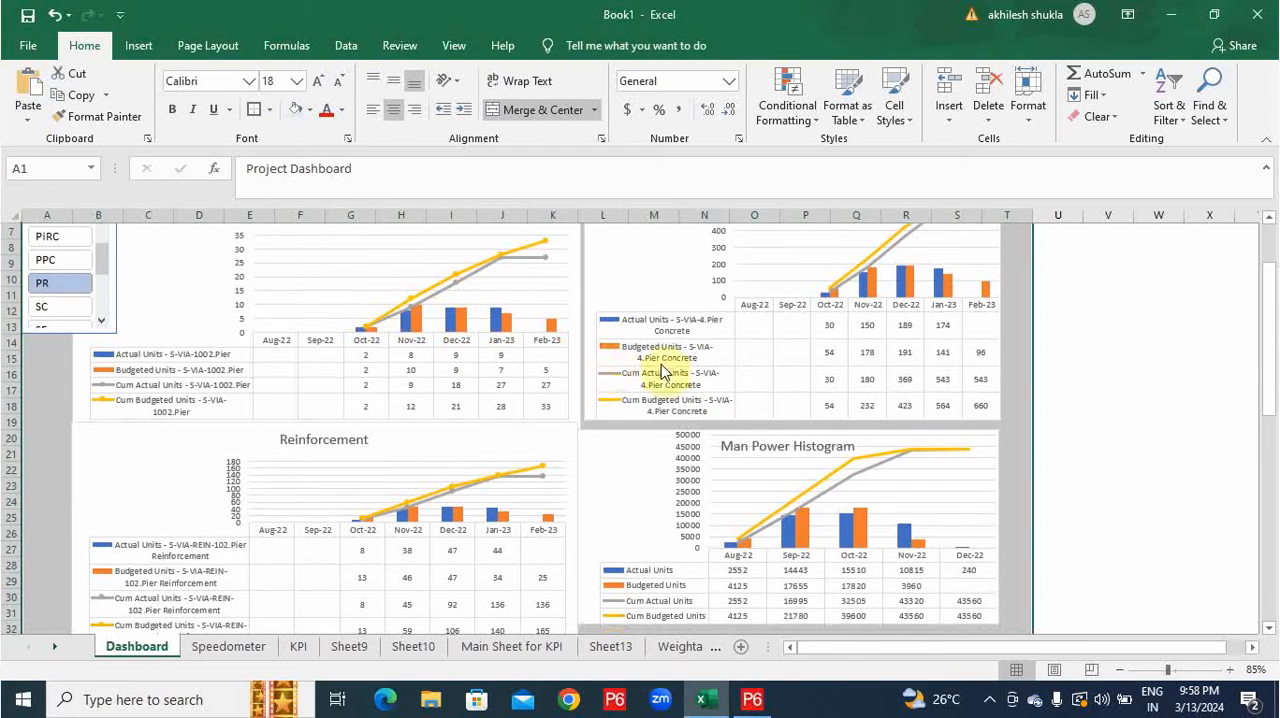
{"action": "scroll", "coordinate": [730, 373], "scroll_direction": "down", "scroll_amount": 6}
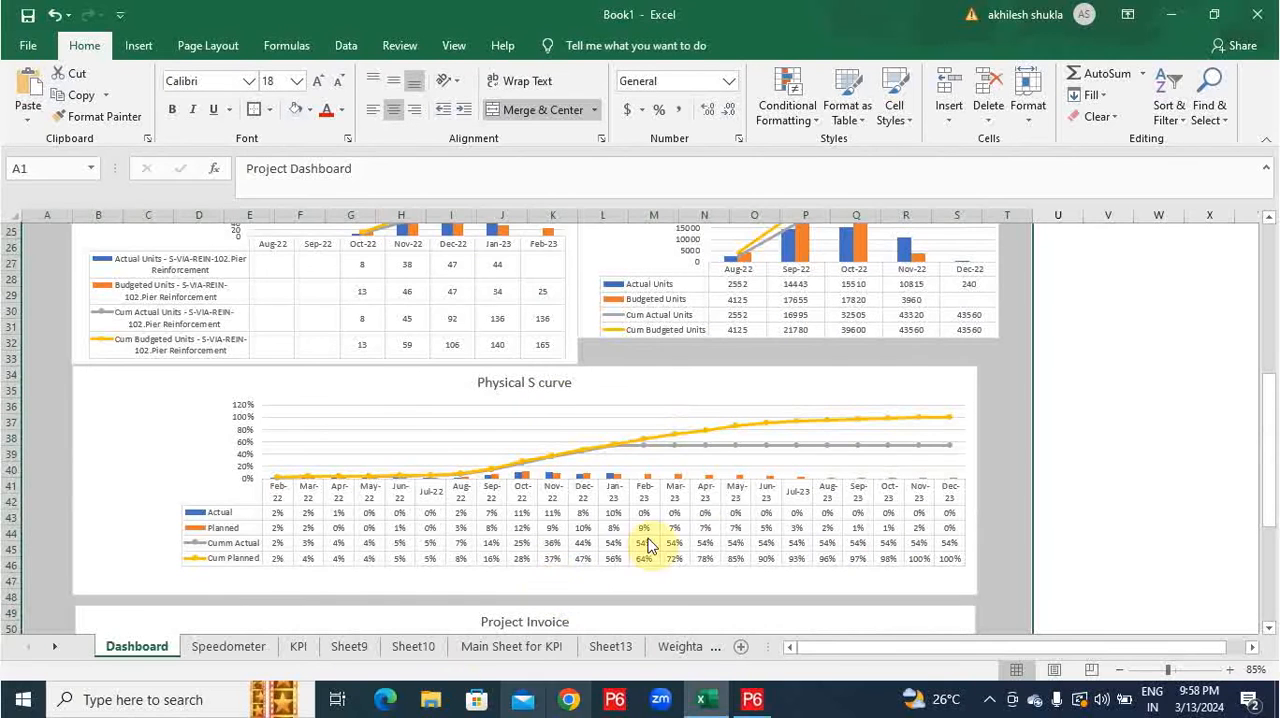
Open the Main Sheet for KPI and examine its source data across the month columns.
{"action": "left_click", "coordinate": [546, 648]}
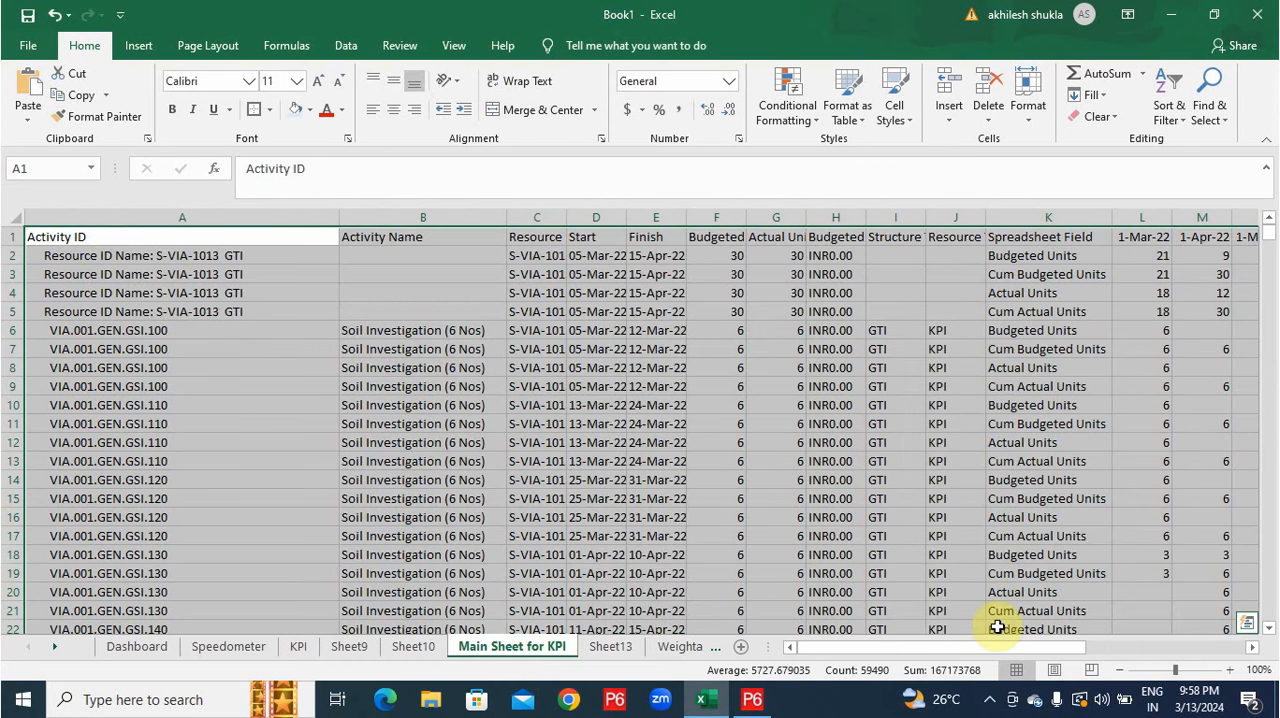
{"action": "left_click_drag", "start_coordinate": [818, 650], "coordinate": [945, 648]}
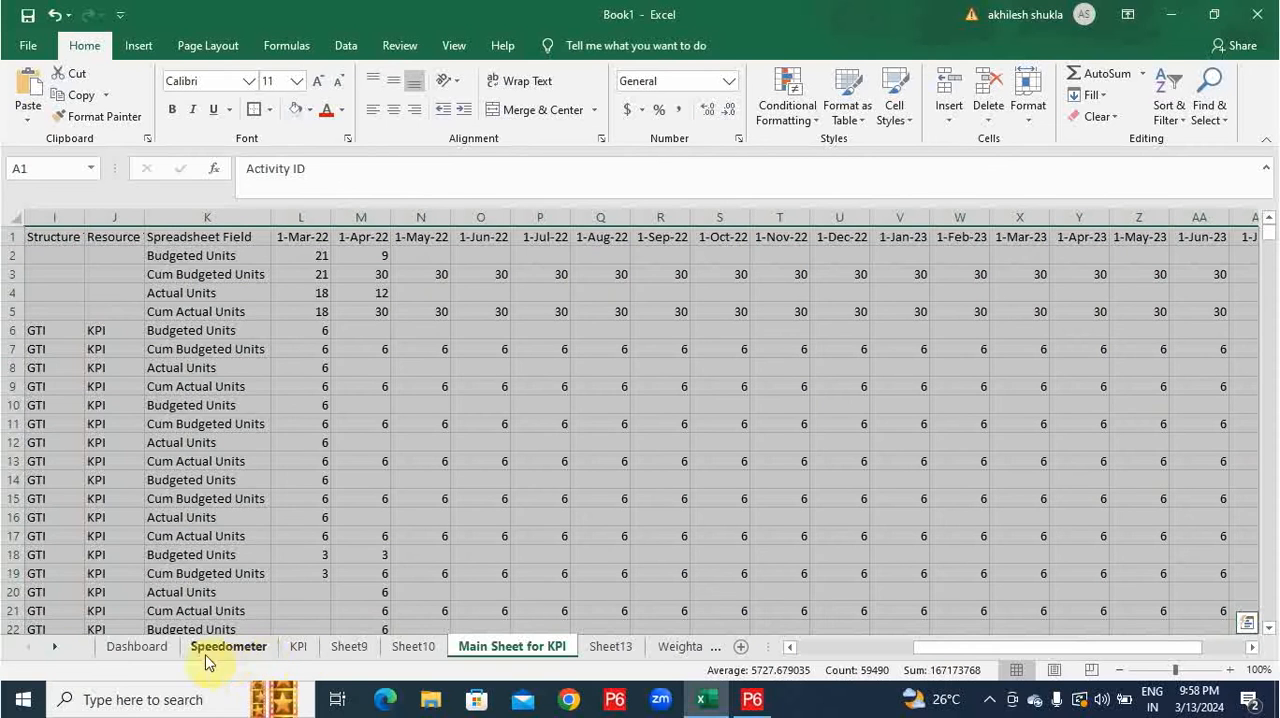
Compare the KPI chart sheet and the Main Sheet for KPI data with the KPI chart on the Dashboard.
{"action": "left_click", "coordinate": [300, 645]}
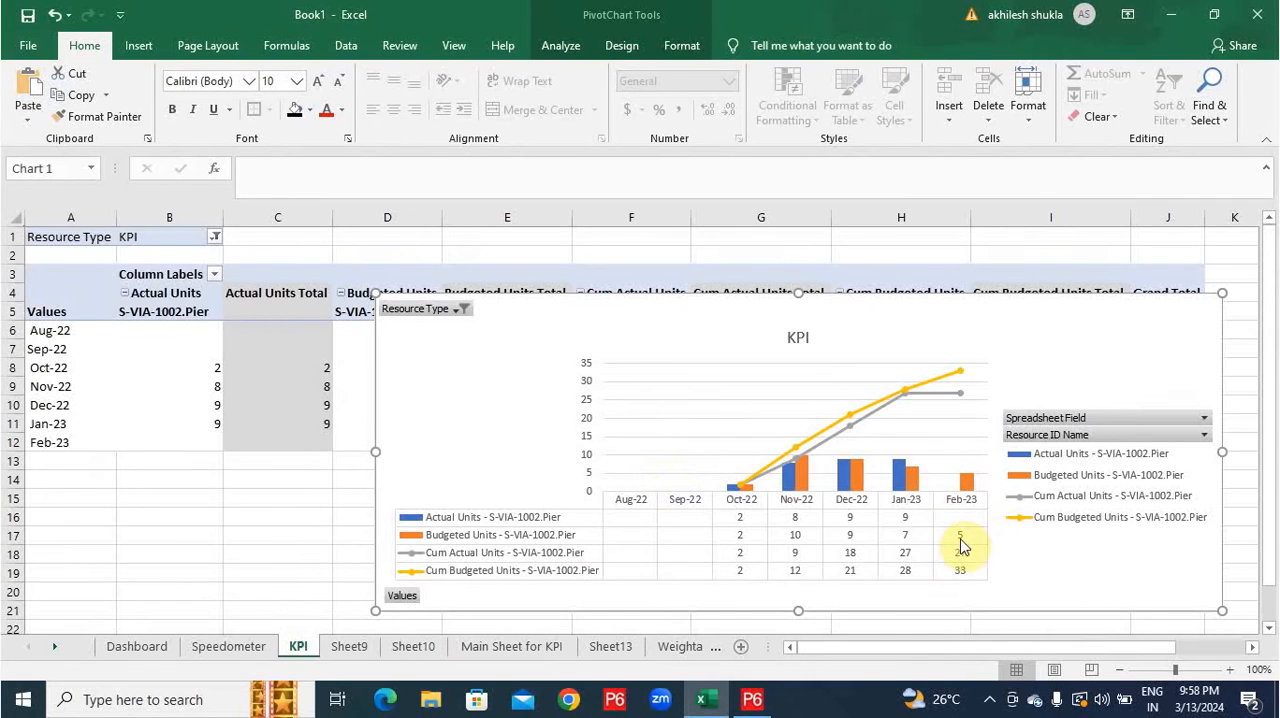
{"action": "left_click", "coordinate": [145, 650]}
{"action": "scroll", "coordinate": [714, 490], "scroll_direction": "up", "scroll_amount": 2}
{"action": "scroll", "coordinate": [640, 358], "scroll_direction": "up", "scroll_amount": 7}
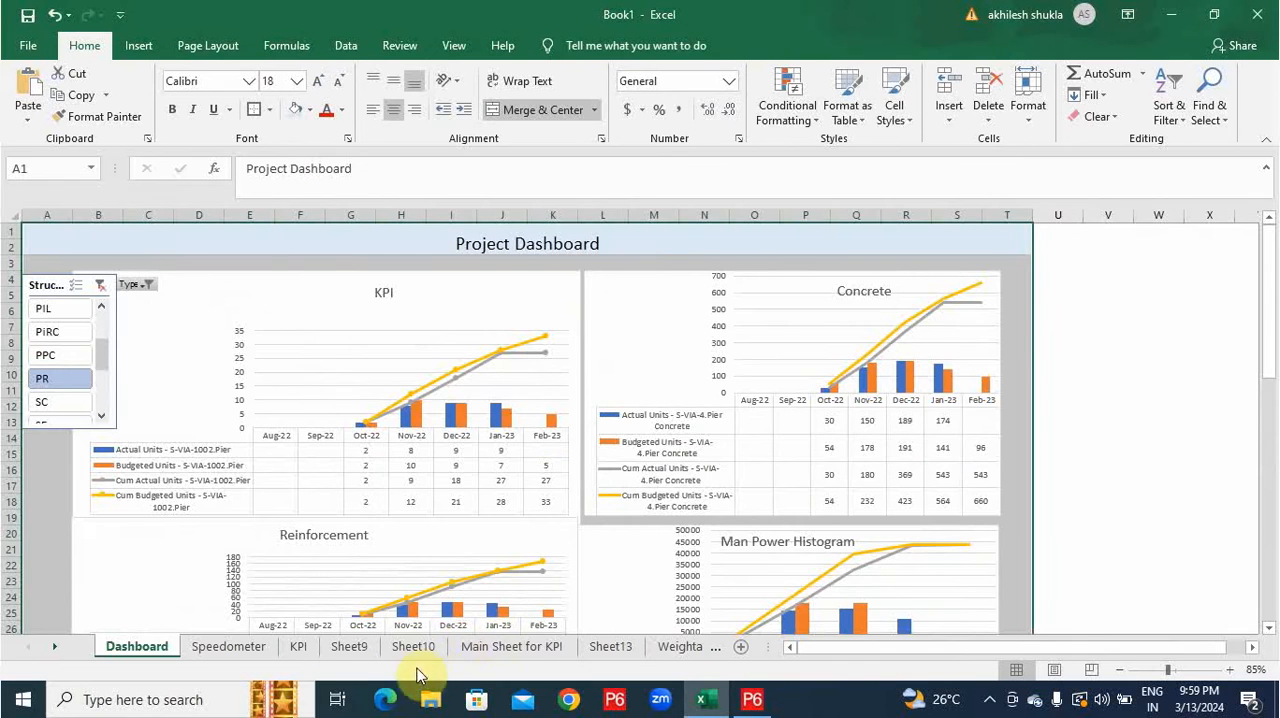
{"action": "left_click", "coordinate": [300, 648]}
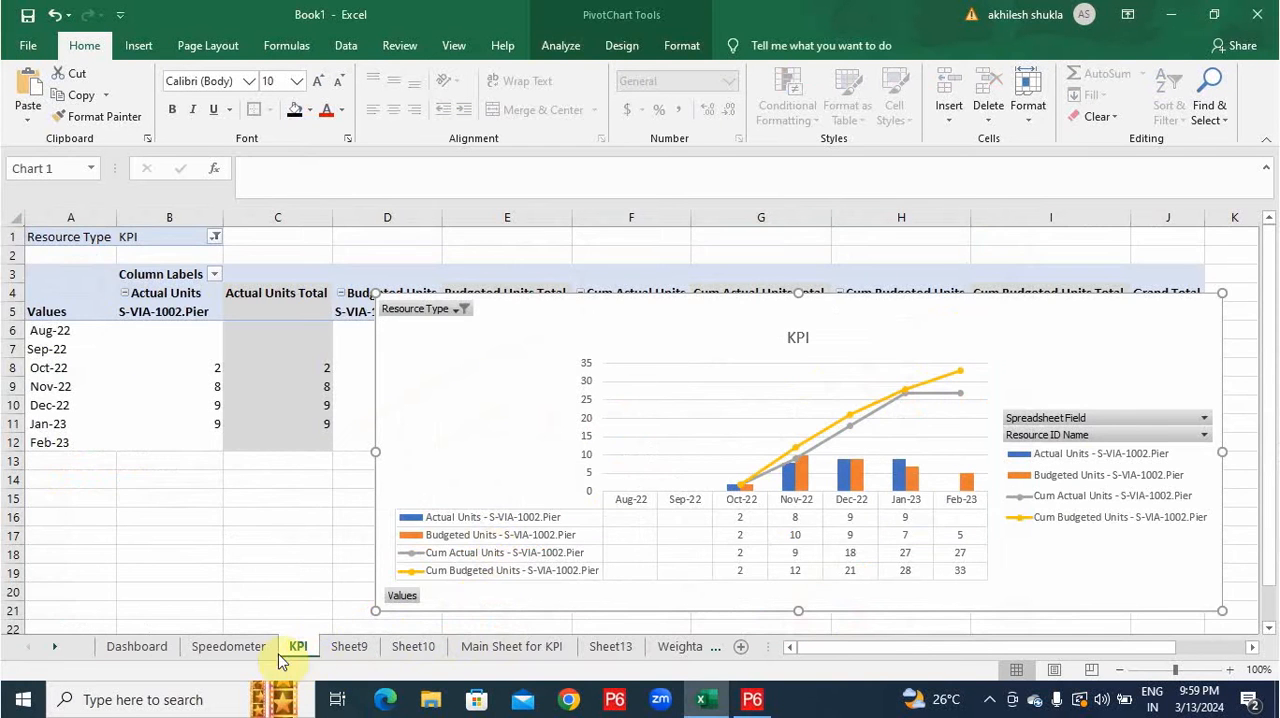
{"action": "left_click", "coordinate": [481, 650]}
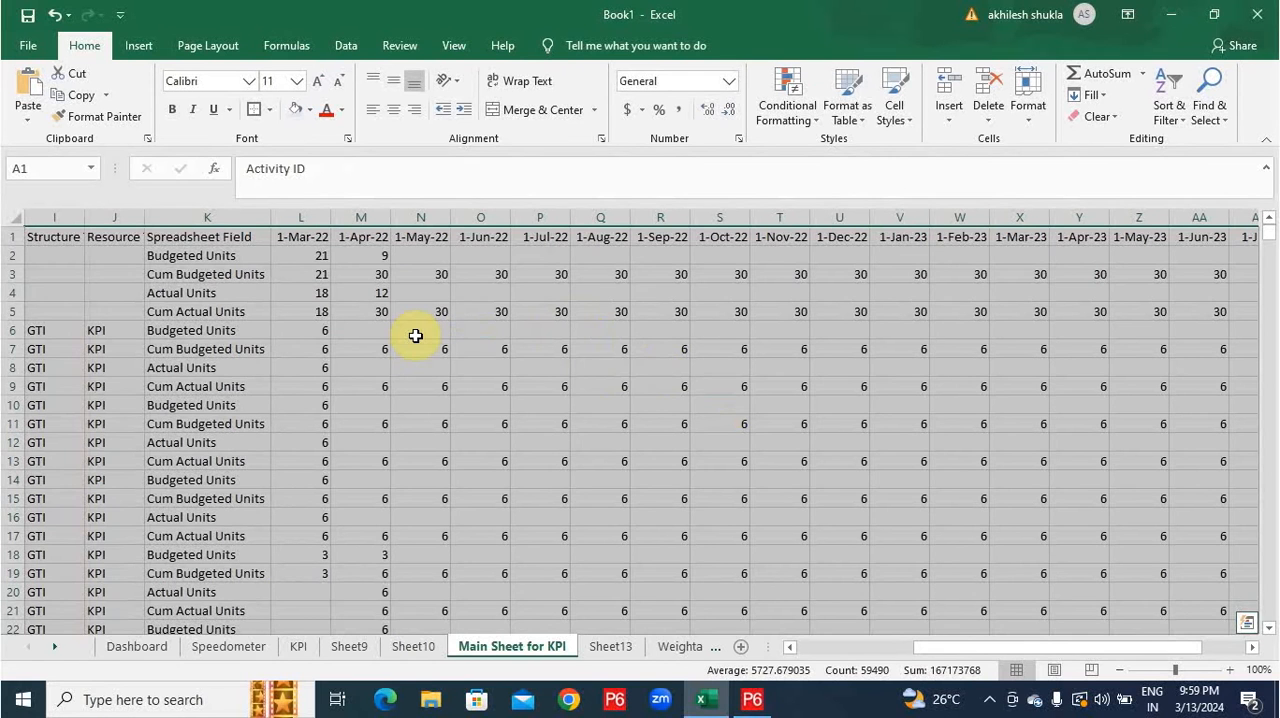
{"action": "left_click", "coordinate": [136, 648]}
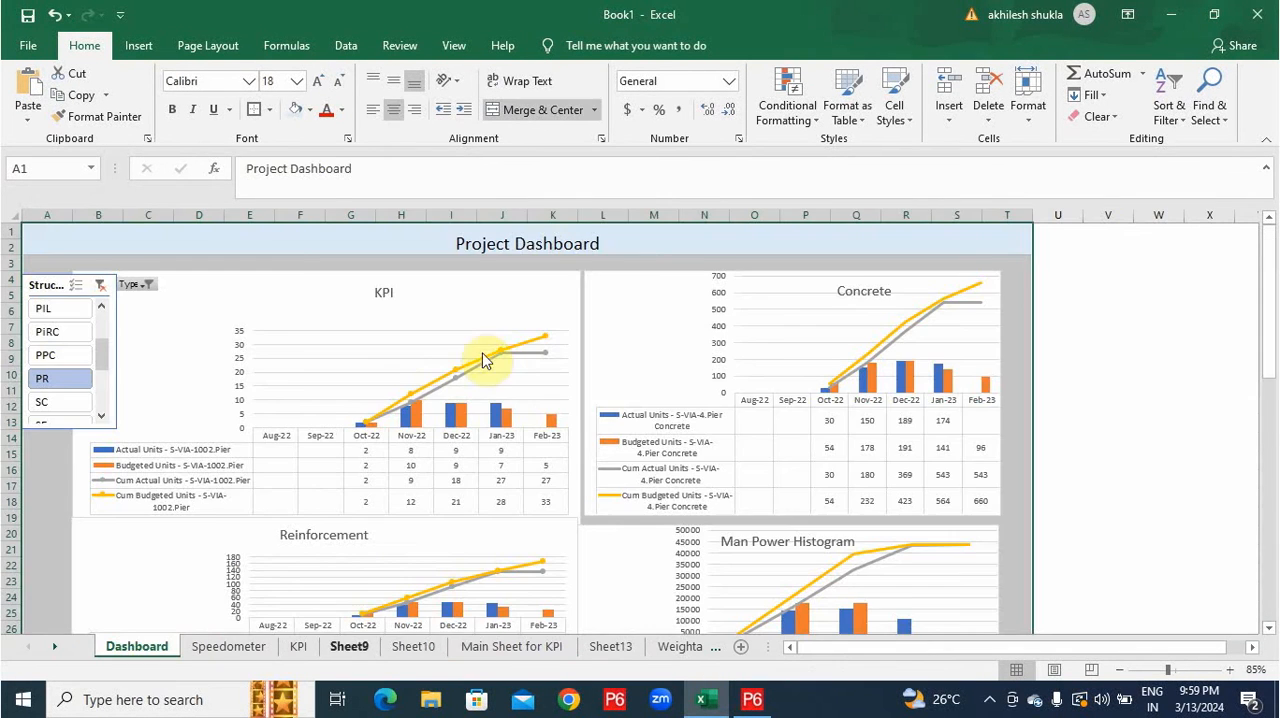
Look over the Dashboard charts from KPI down to the Physical S curve and Project Invoice.
{"action": "scroll", "coordinate": [557, 400], "scroll_direction": "down", "scroll_amount": 3}
{"action": "scroll", "coordinate": [652, 400], "scroll_direction": "down", "scroll_amount": 2}
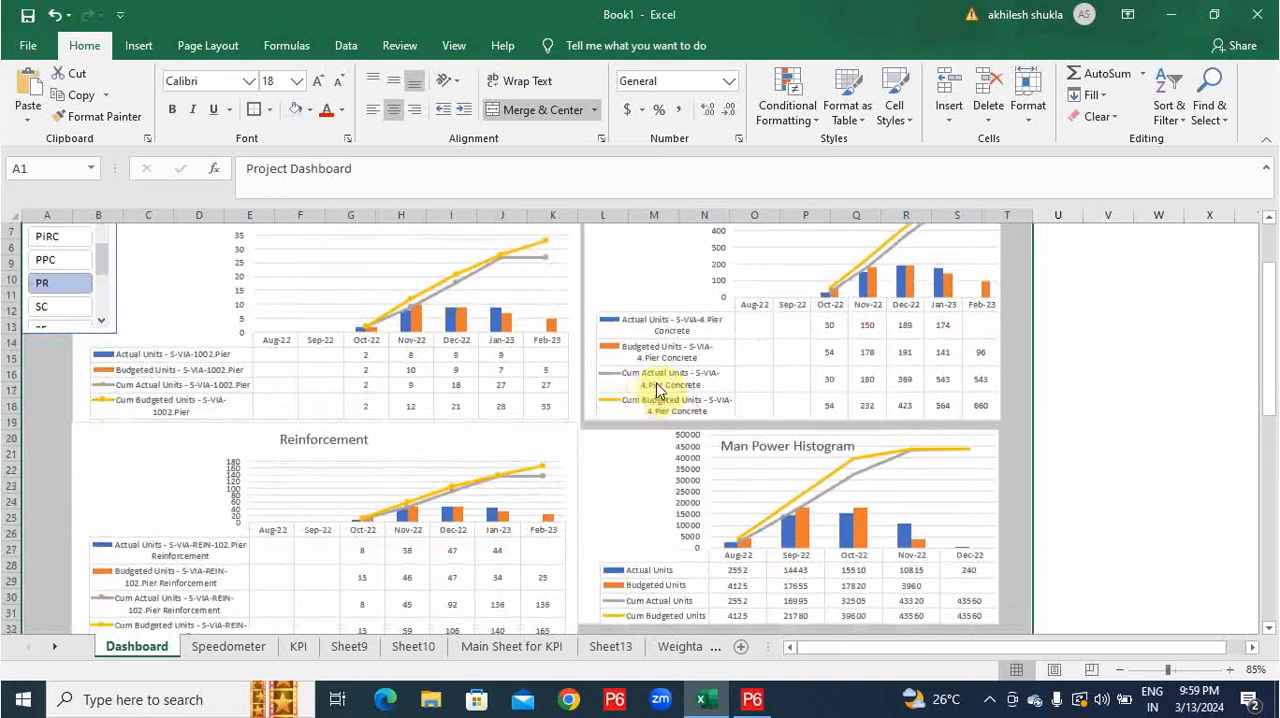
{"action": "scroll", "coordinate": [656, 385], "scroll_direction": "down", "scroll_amount": 1}
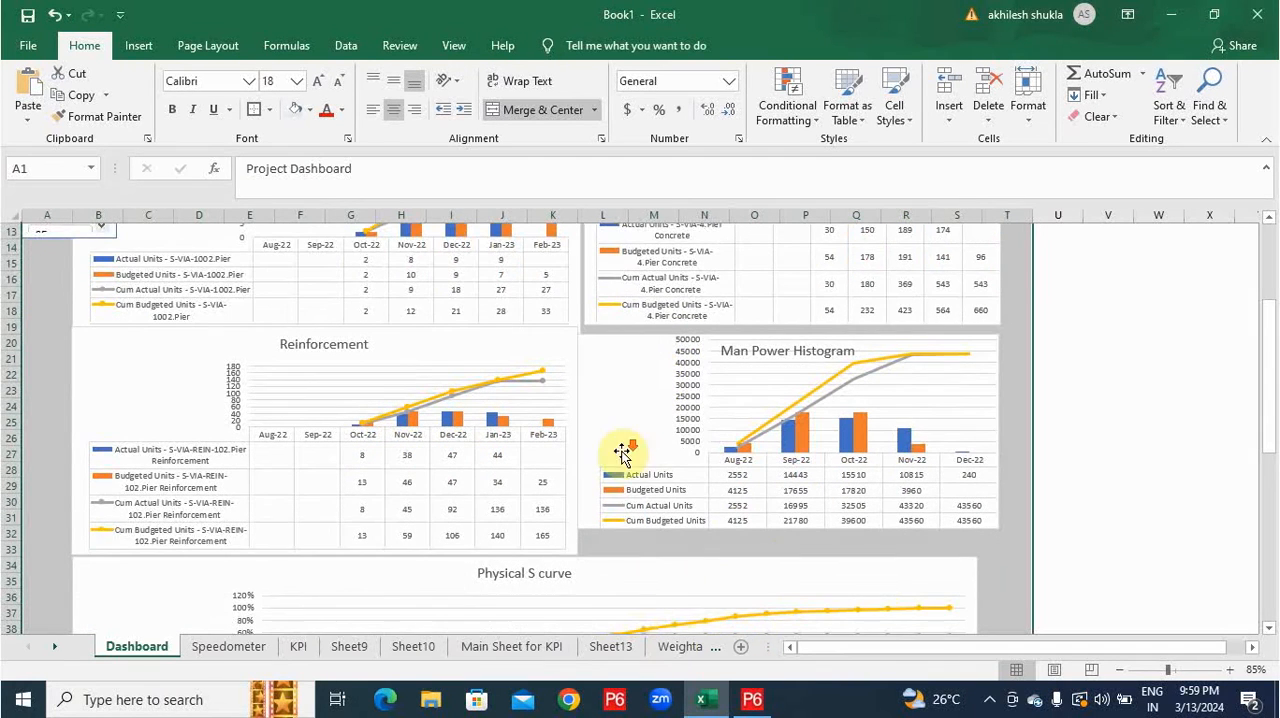
{"action": "scroll", "coordinate": [622, 453], "scroll_direction": "down", "scroll_amount": 2}
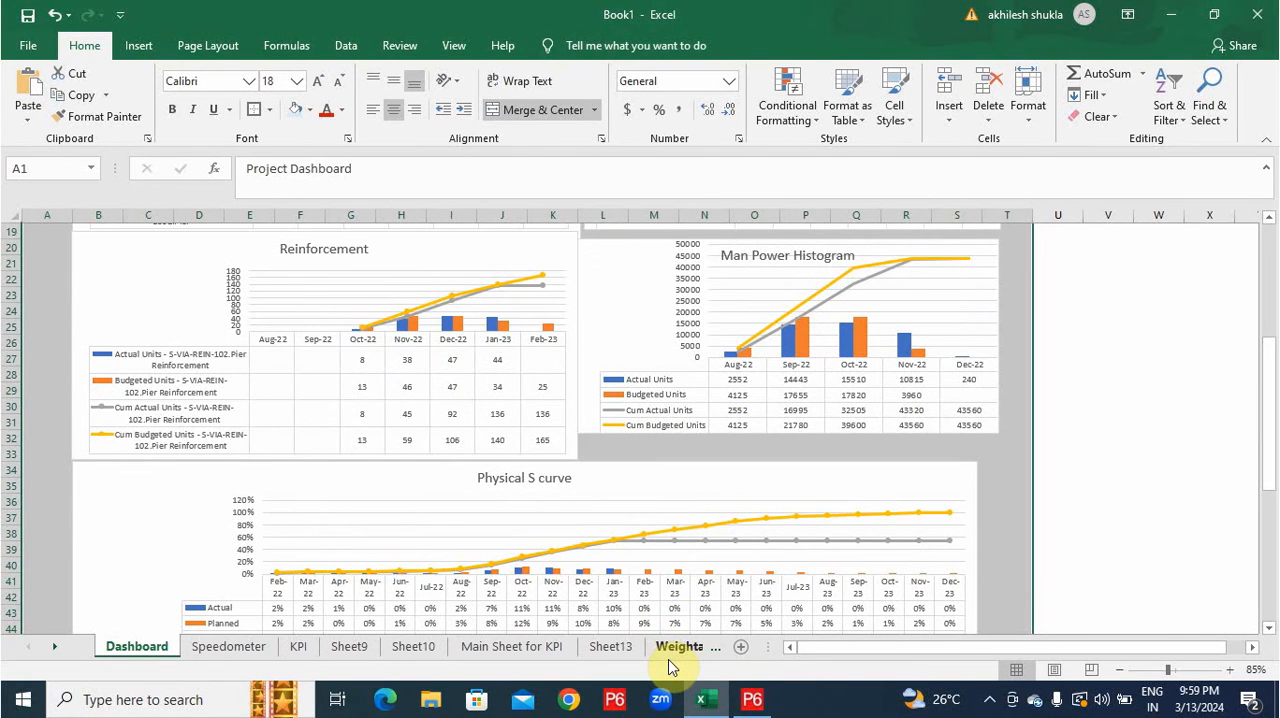
{"action": "scroll", "coordinate": [700, 506], "scroll_direction": "down", "scroll_amount": 7}
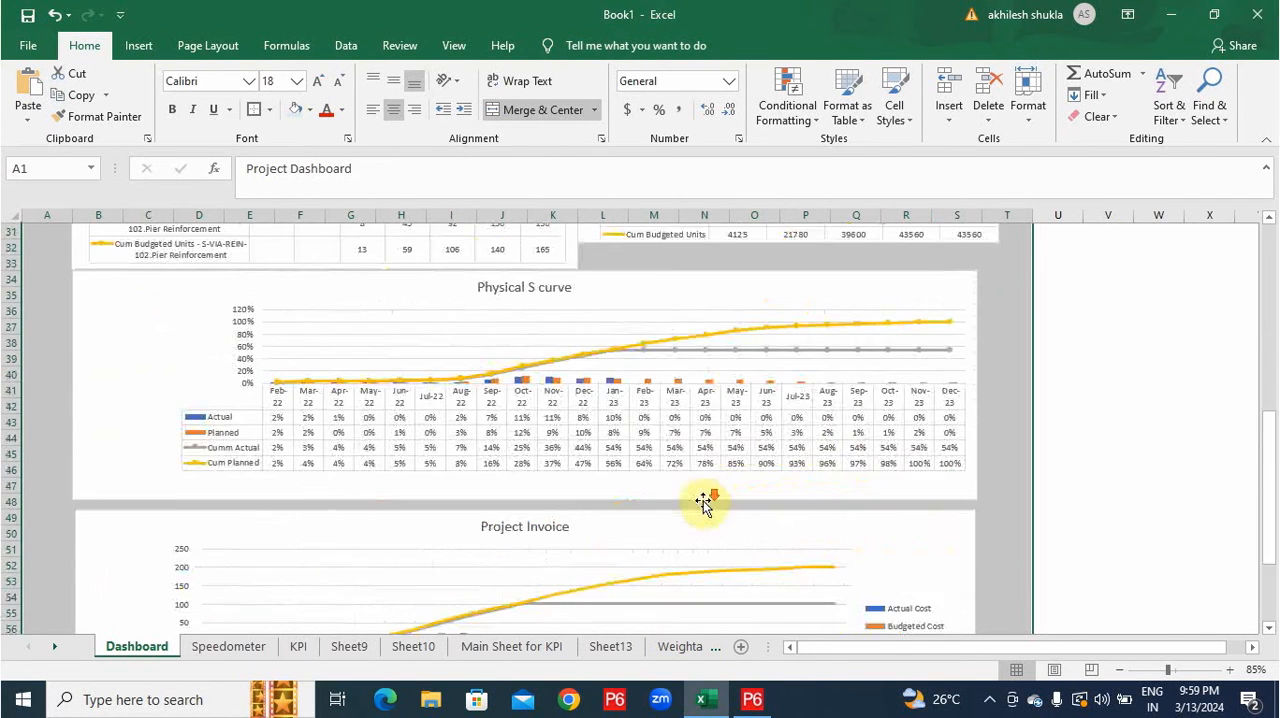
{"action": "scroll", "coordinate": [703, 505], "scroll_direction": "up", "scroll_amount": 3}
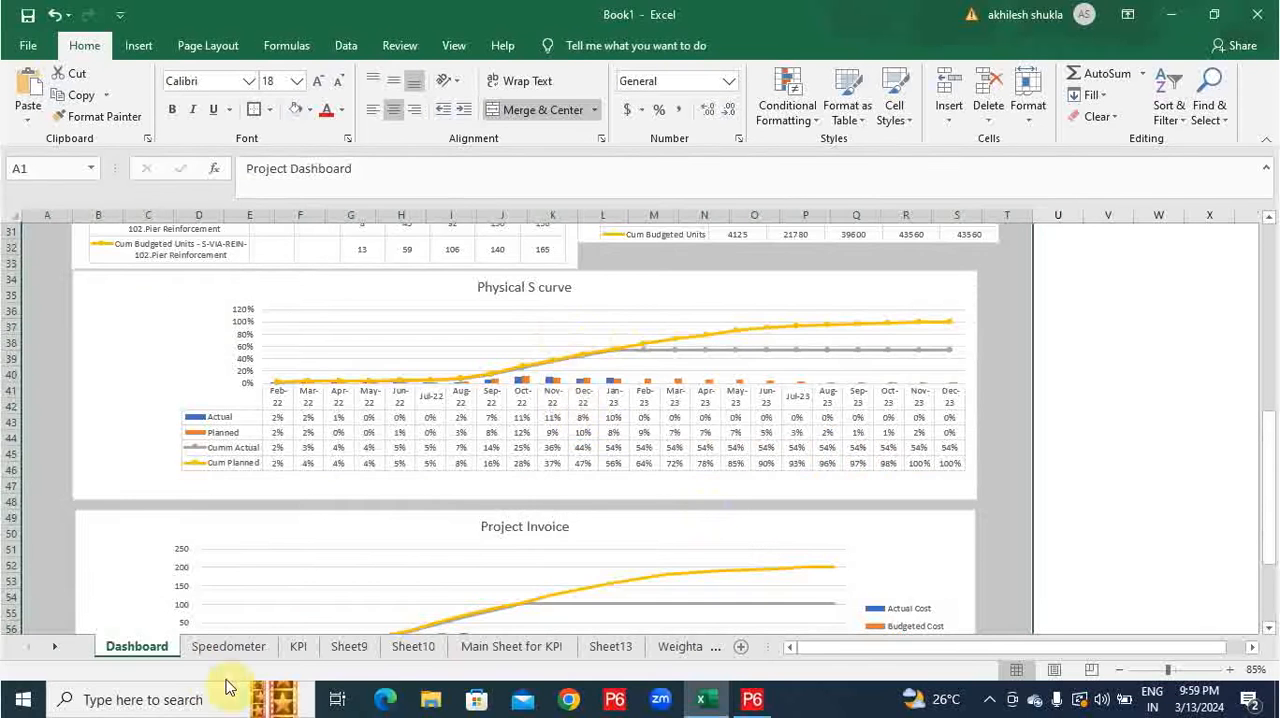
Copy both the SPI and CPI gauge charts from the Speedometer sheet and paste them on the Dashboard at column U, beside the heading.
{"action": "left_click", "coordinate": [215, 647]}
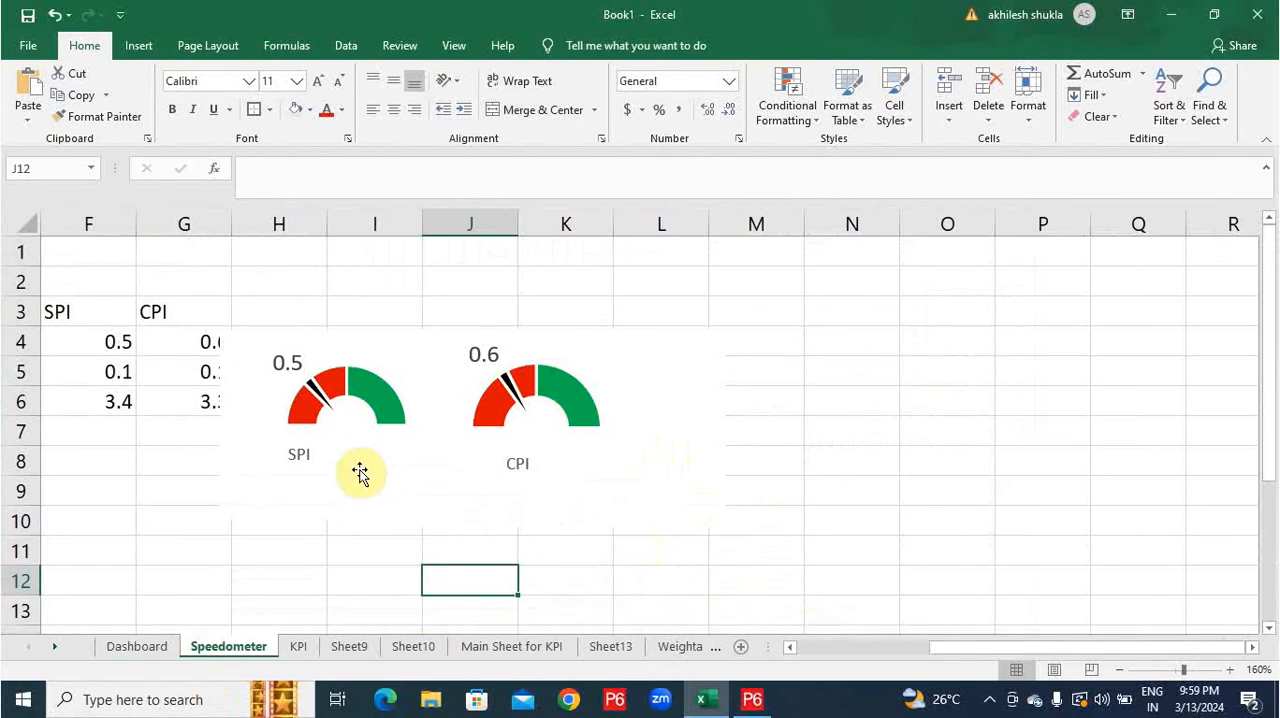
{"action": "left_click", "coordinate": [397, 452]}
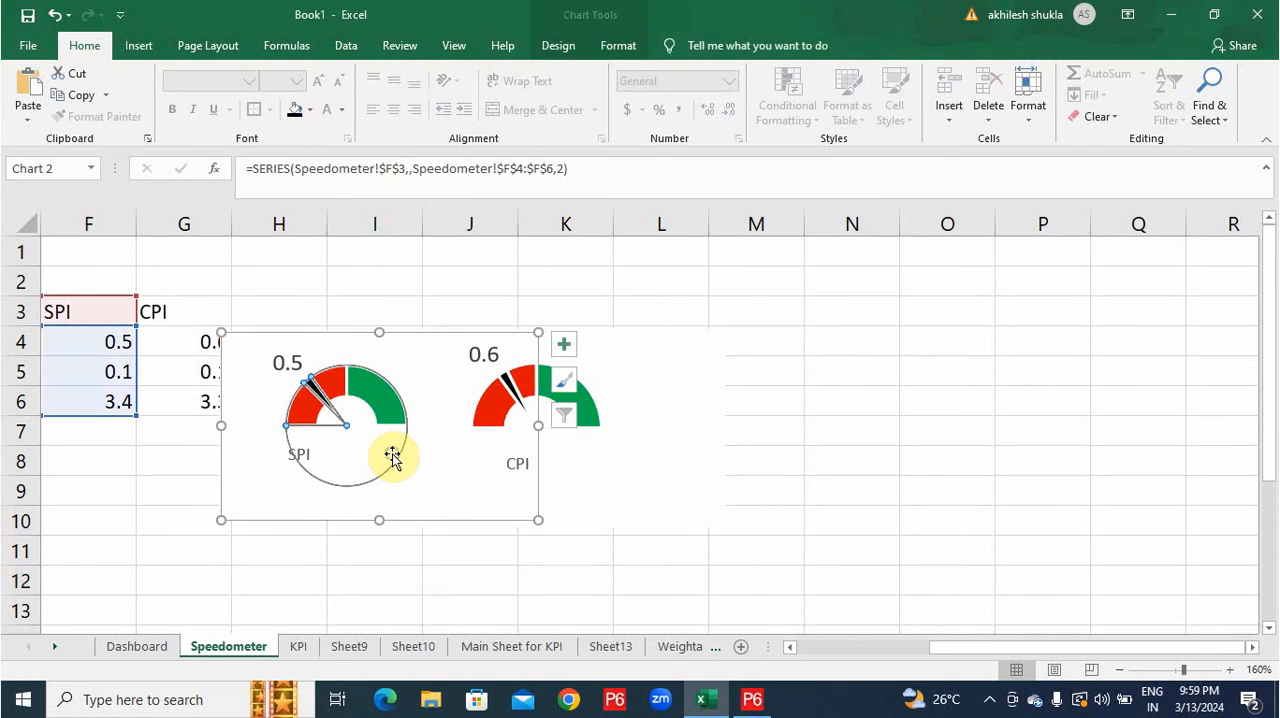
{"action": "left_click", "coordinate": [609, 346], "text": "ctrl"}
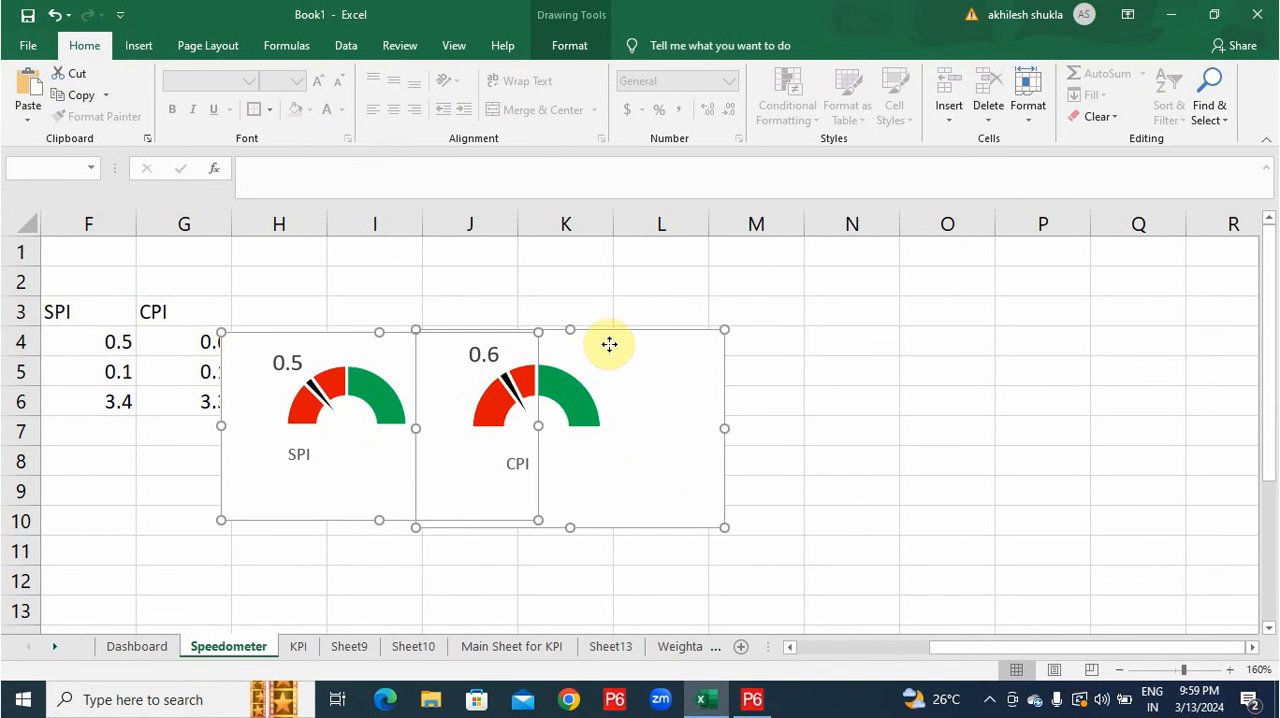
{"action": "left_click_drag", "start_coordinate": [508, 371], "coordinate": [497, 443]}
{"action": "left_click_drag", "start_coordinate": [446, 543], "coordinate": [459, 470]}
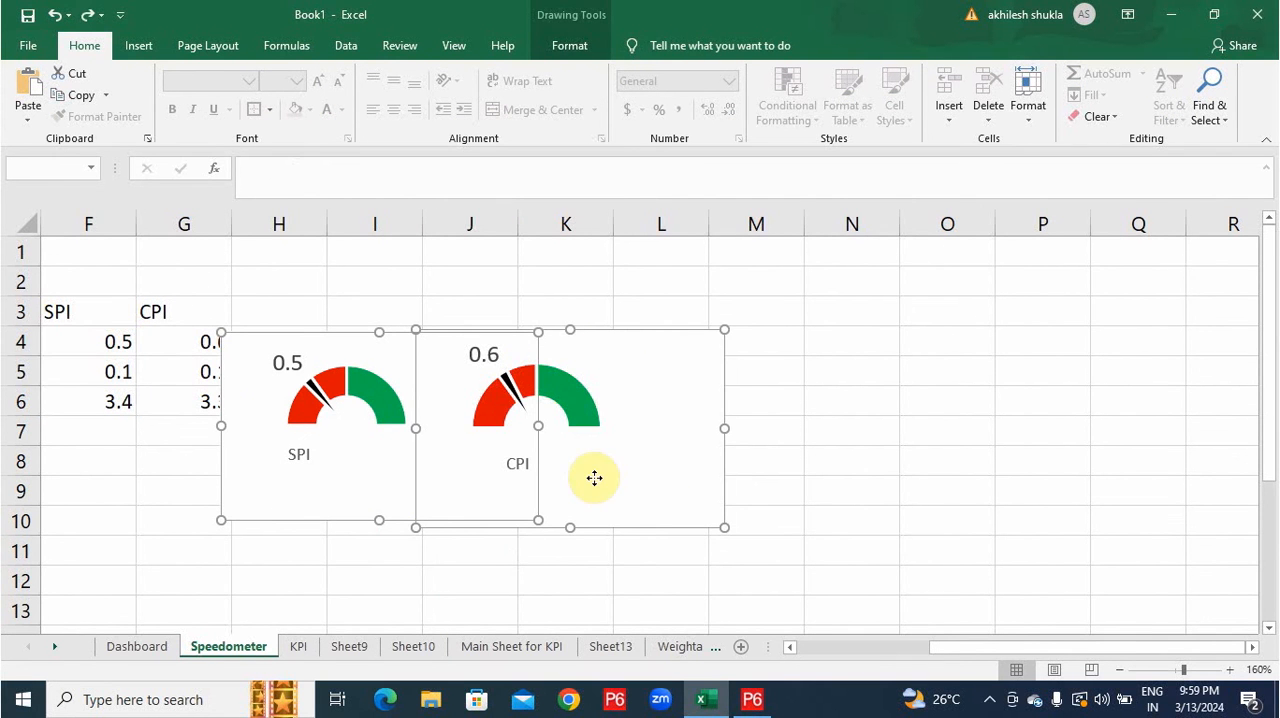
{"action": "left_click", "coordinate": [168, 647]}
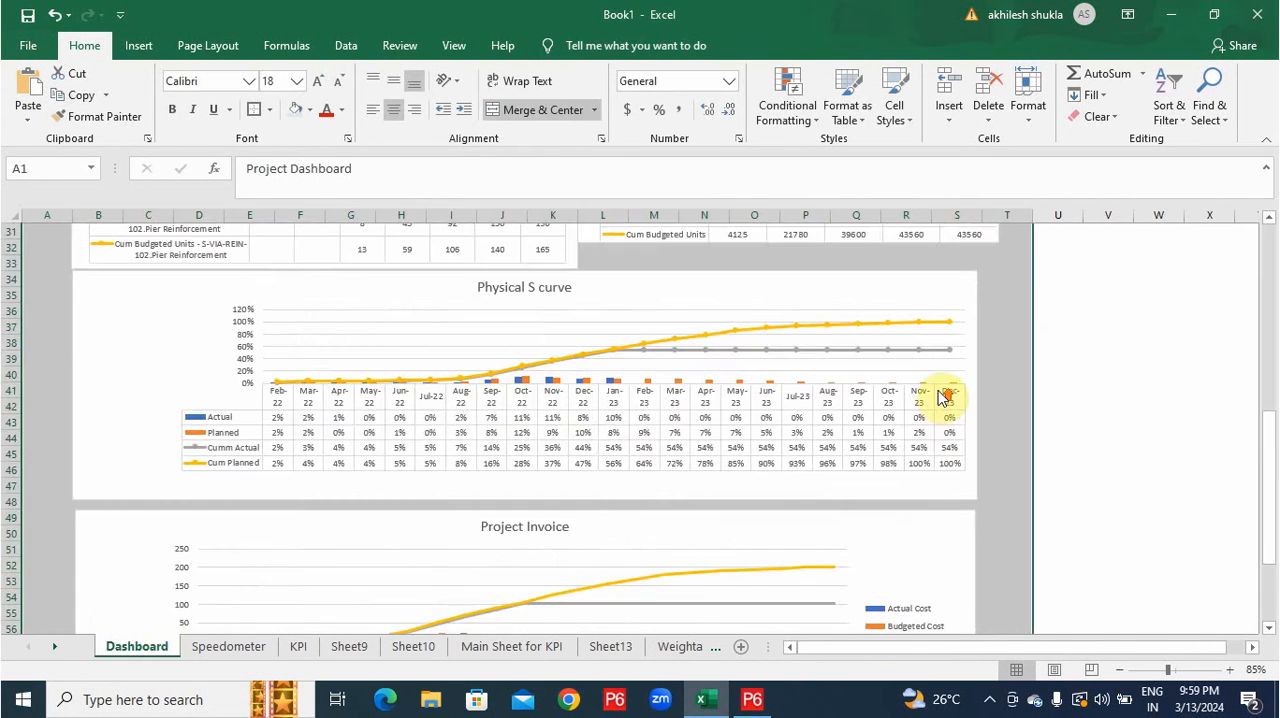
{"action": "scroll", "coordinate": [945, 405], "scroll_direction": "up", "scroll_amount": 10}
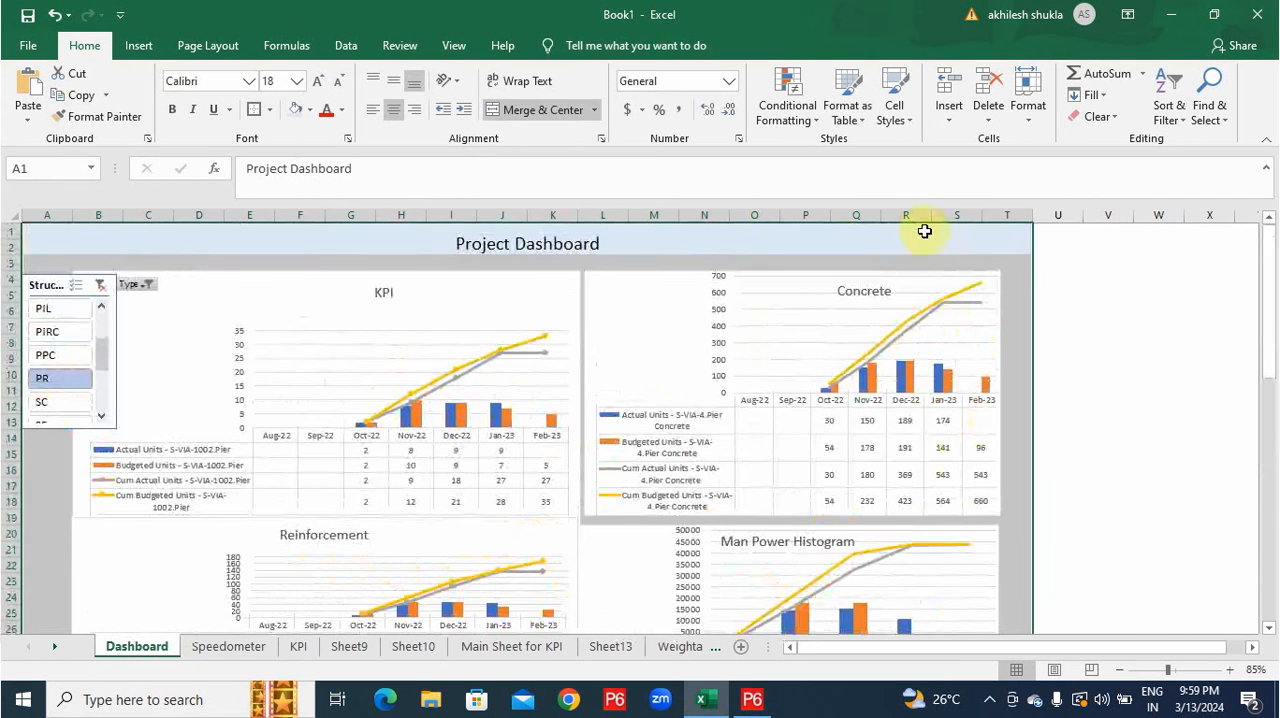
{"action": "left_click", "coordinate": [1068, 257]}
{"action": "key", "text": "ctrl+v"}
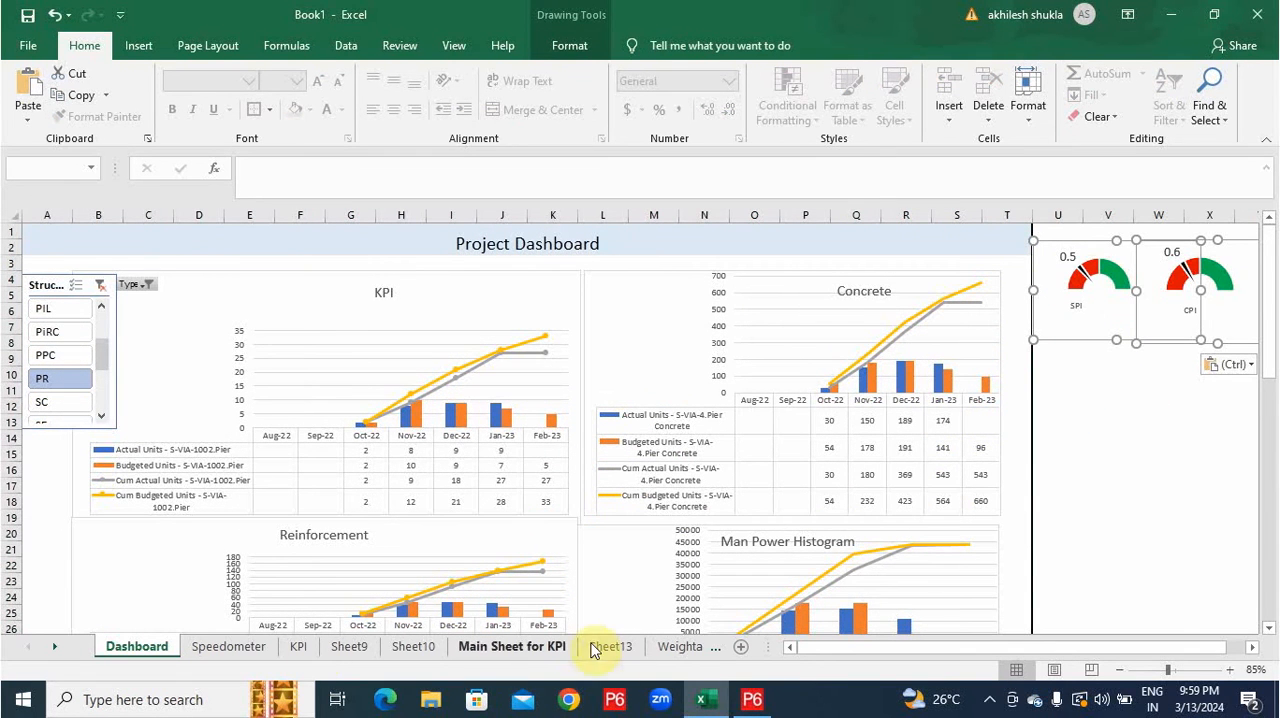
Check the cumulative percentages on the Weightage sheet and set the SPI Start value in Speedometer cell F4 to =54.16/55.68.
{"action": "left_click", "coordinate": [211, 648]}
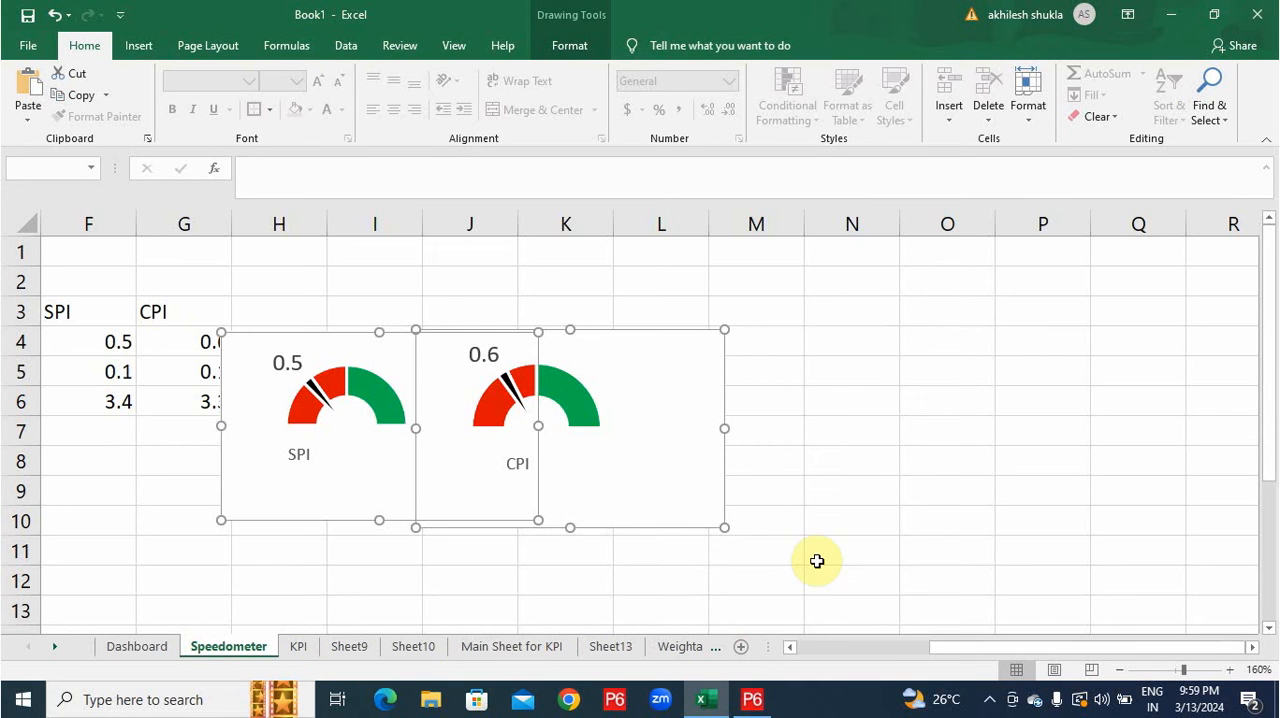
{"action": "left_click", "coordinate": [1086, 637]}
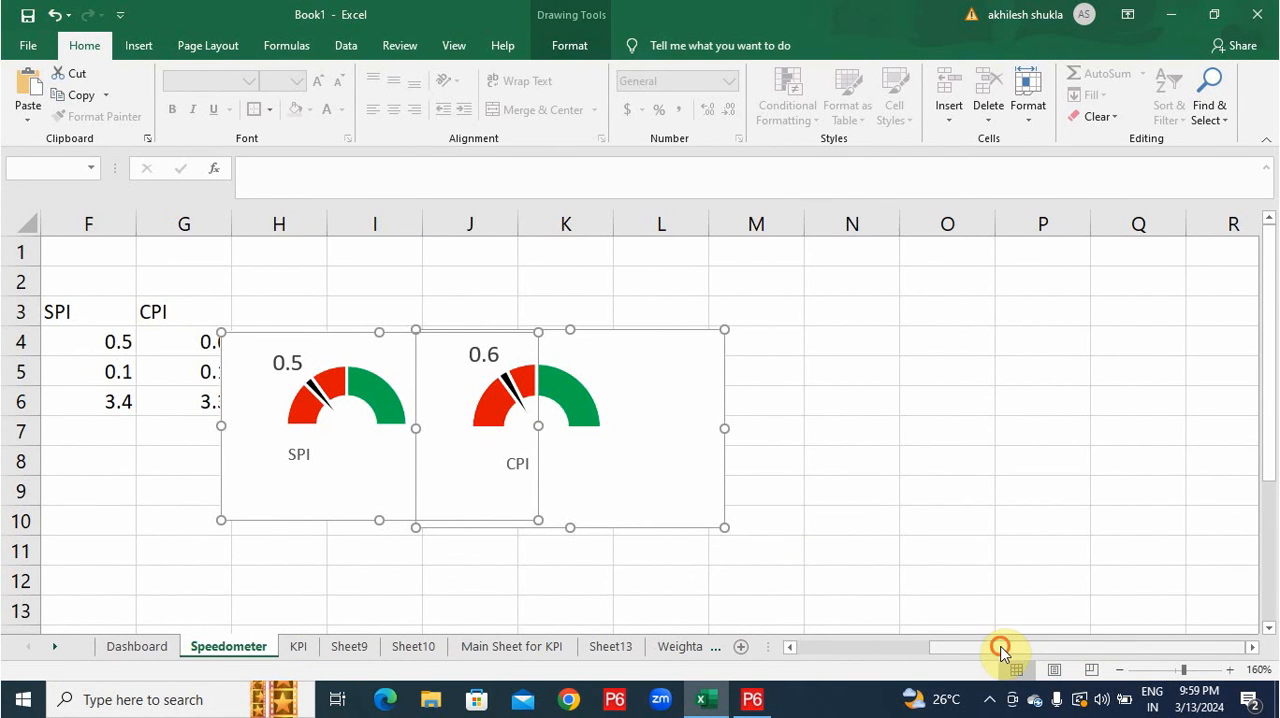
{"action": "left_click_drag", "start_coordinate": [1003, 650], "coordinate": [946, 645]}
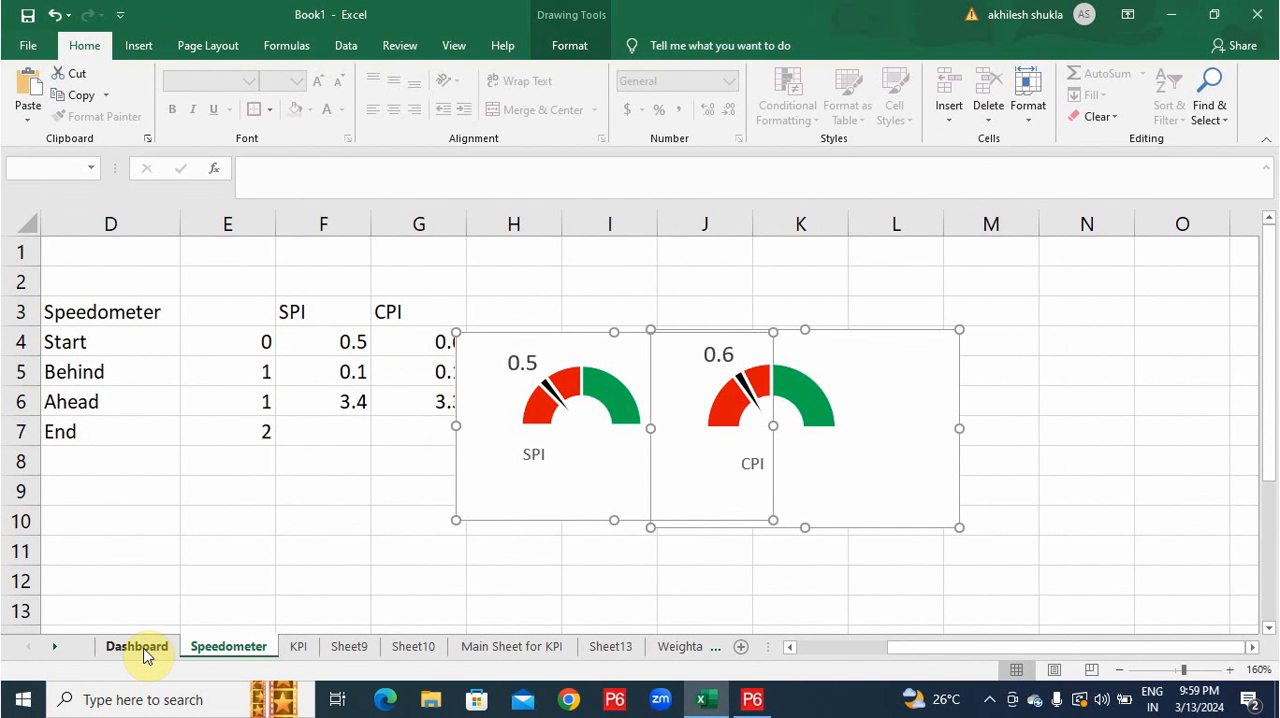
{"action": "left_click", "coordinate": [677, 647]}
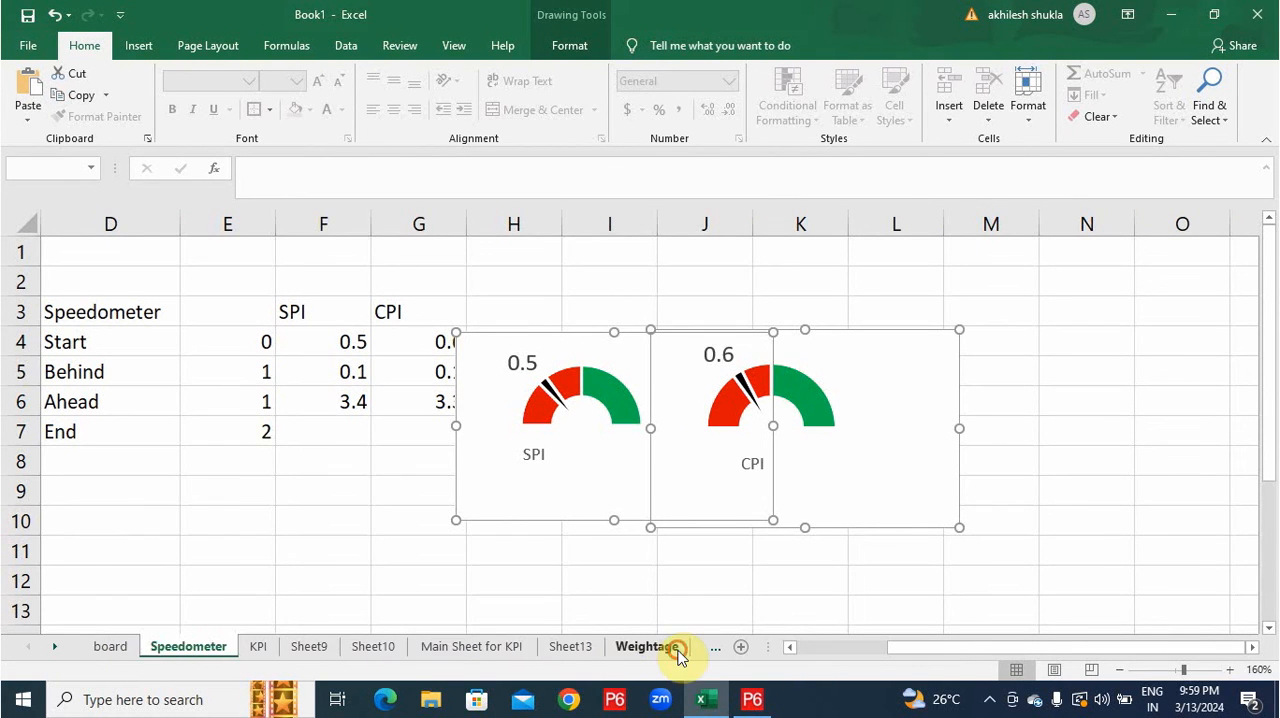
{"action": "left_click", "coordinate": [1031, 466]}
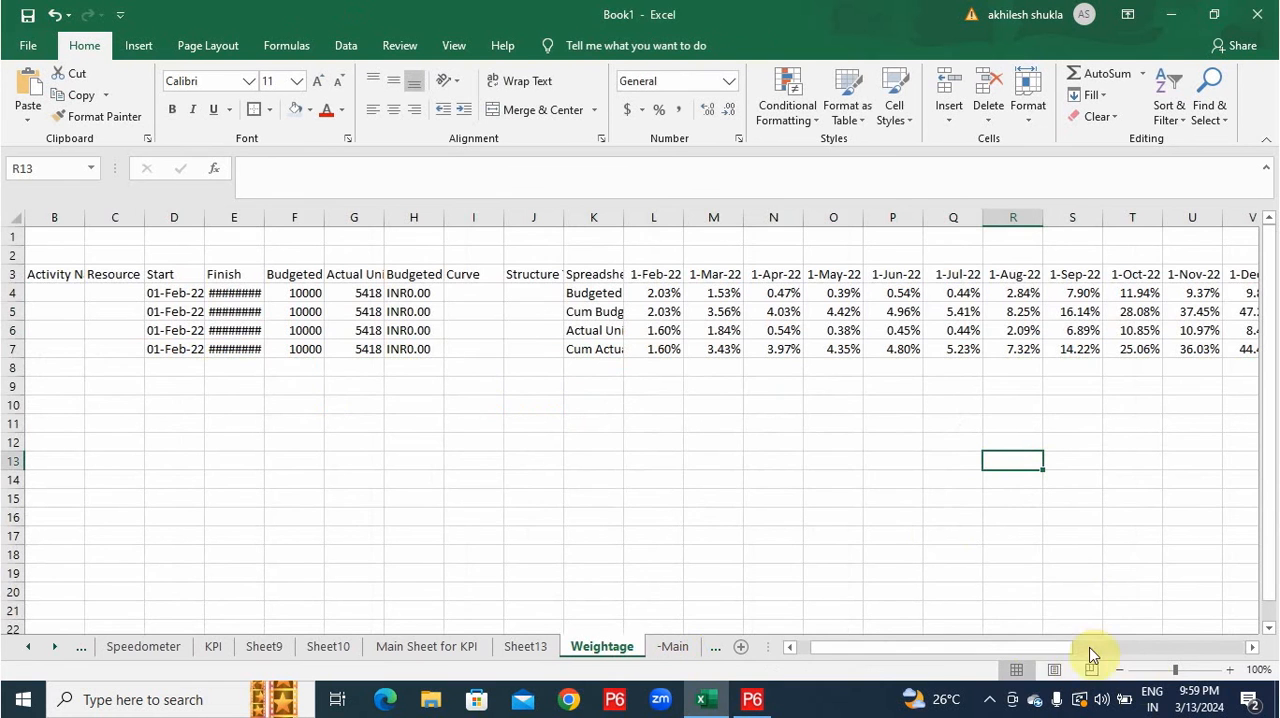
{"action": "left_click_drag", "start_coordinate": [1035, 647], "coordinate": [1029, 651]}
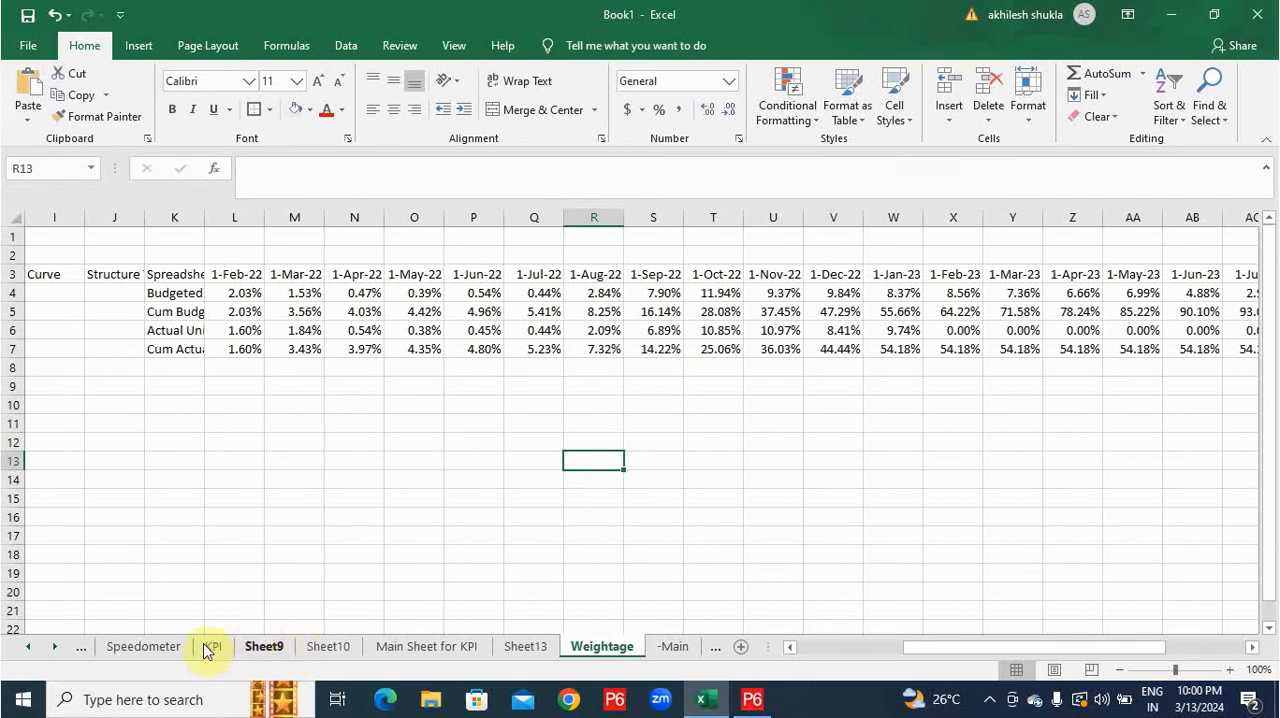
{"action": "left_click", "coordinate": [145, 647]}
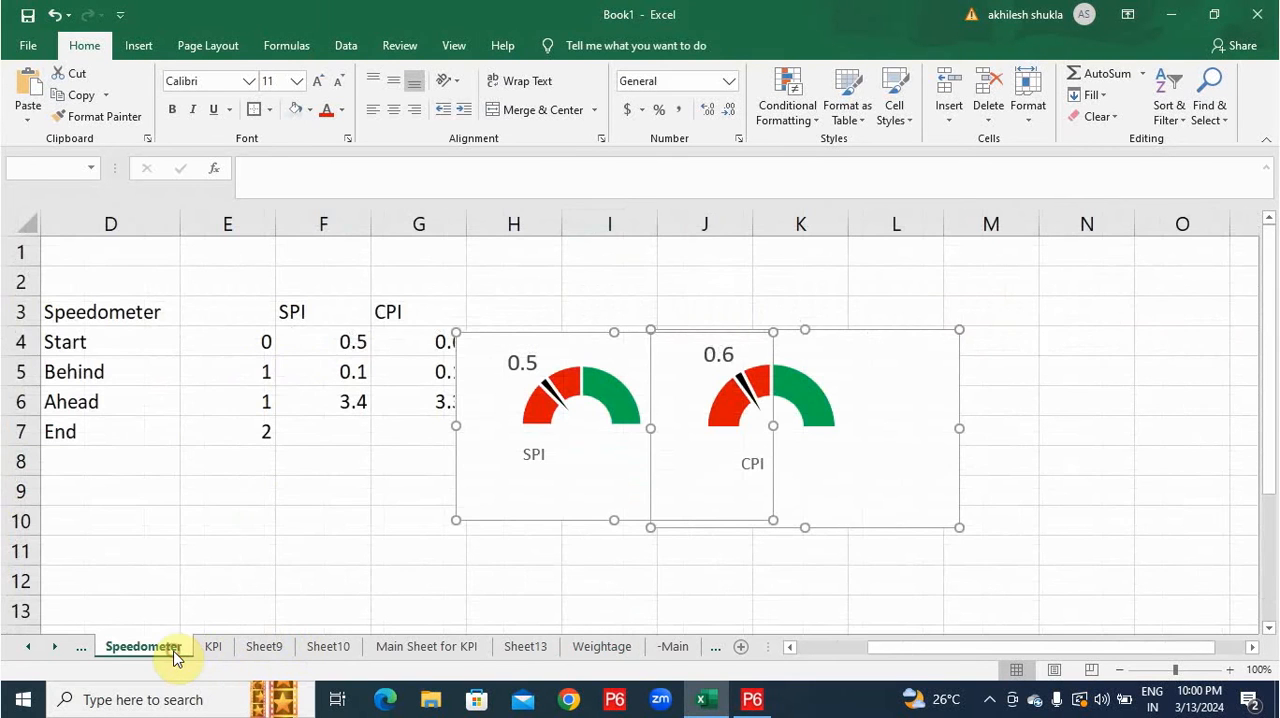
{"action": "left_click", "coordinate": [343, 350]}
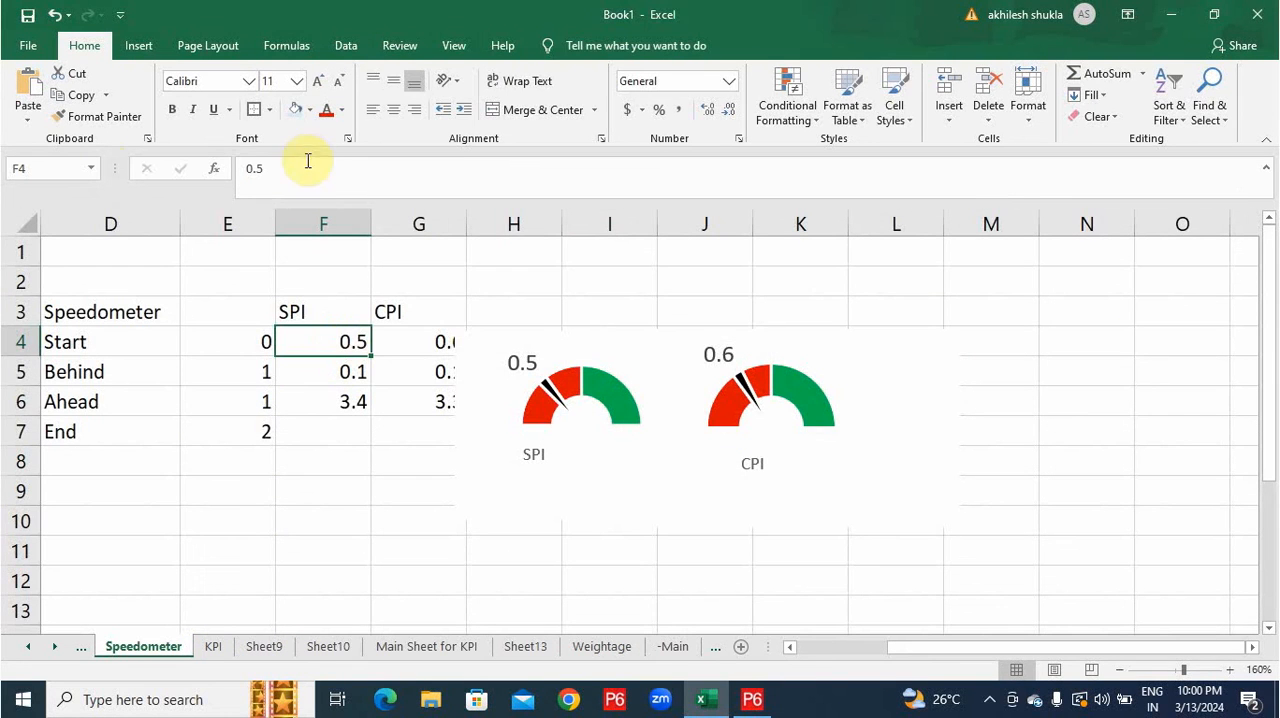
{"action": "left_click_drag", "start_coordinate": [290, 168], "coordinate": [104, 168]}
{"action": "type", "text": "=54"}
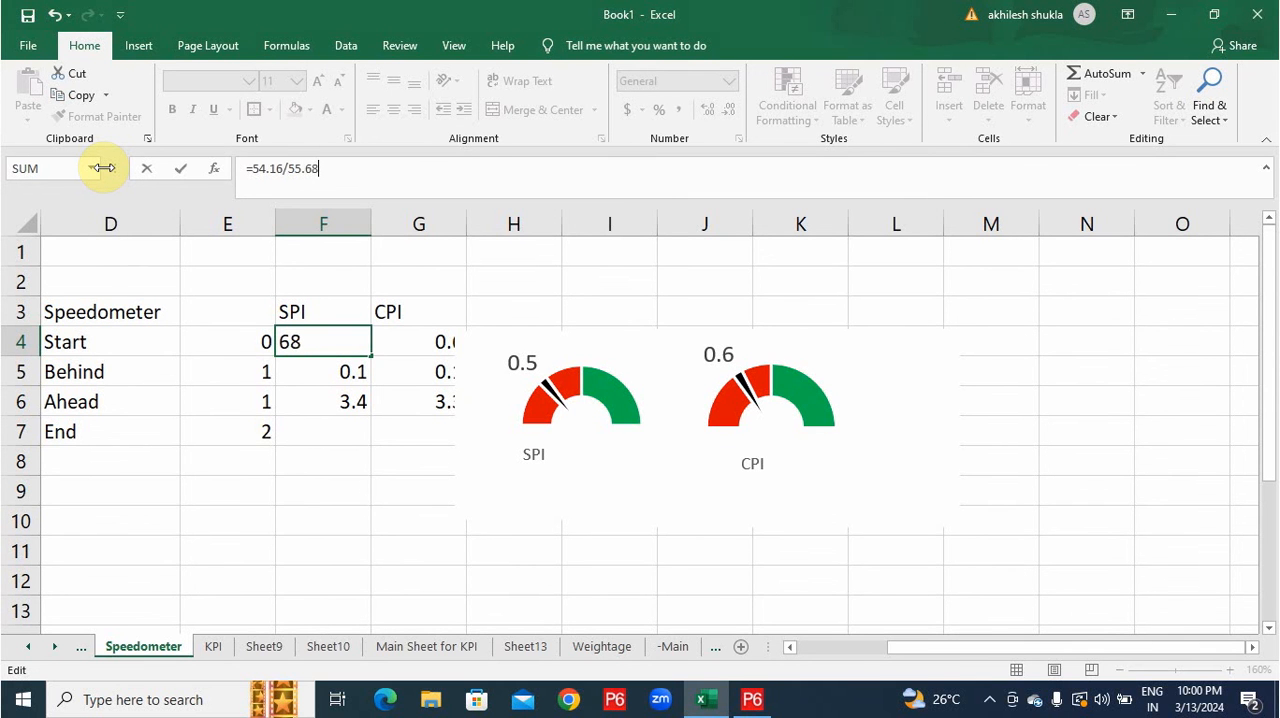
{"action": "key", "text": "Return"}
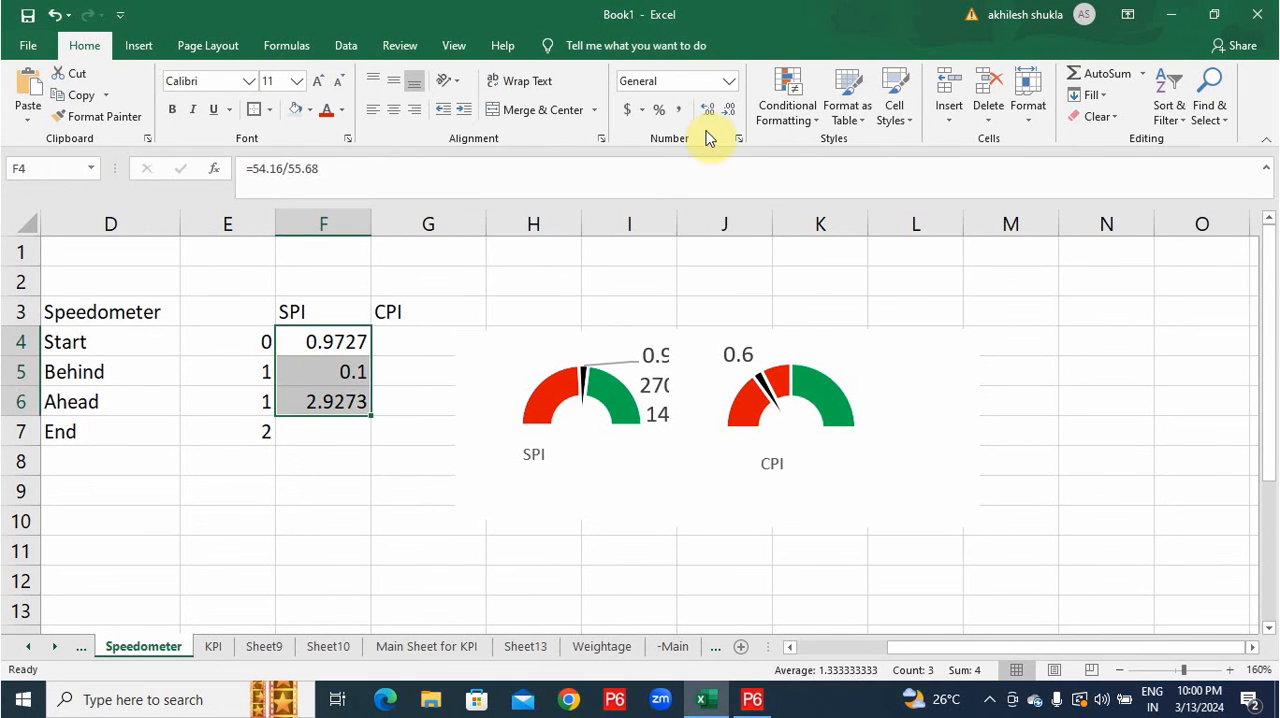
Reduce the SPI values in F4:F6 to two decimal places.
{"action": "left_click", "coordinate": [724, 120]}
{"action": "left_click", "coordinate": [724, 120]}
{"action": "left_click", "coordinate": [700, 546]}
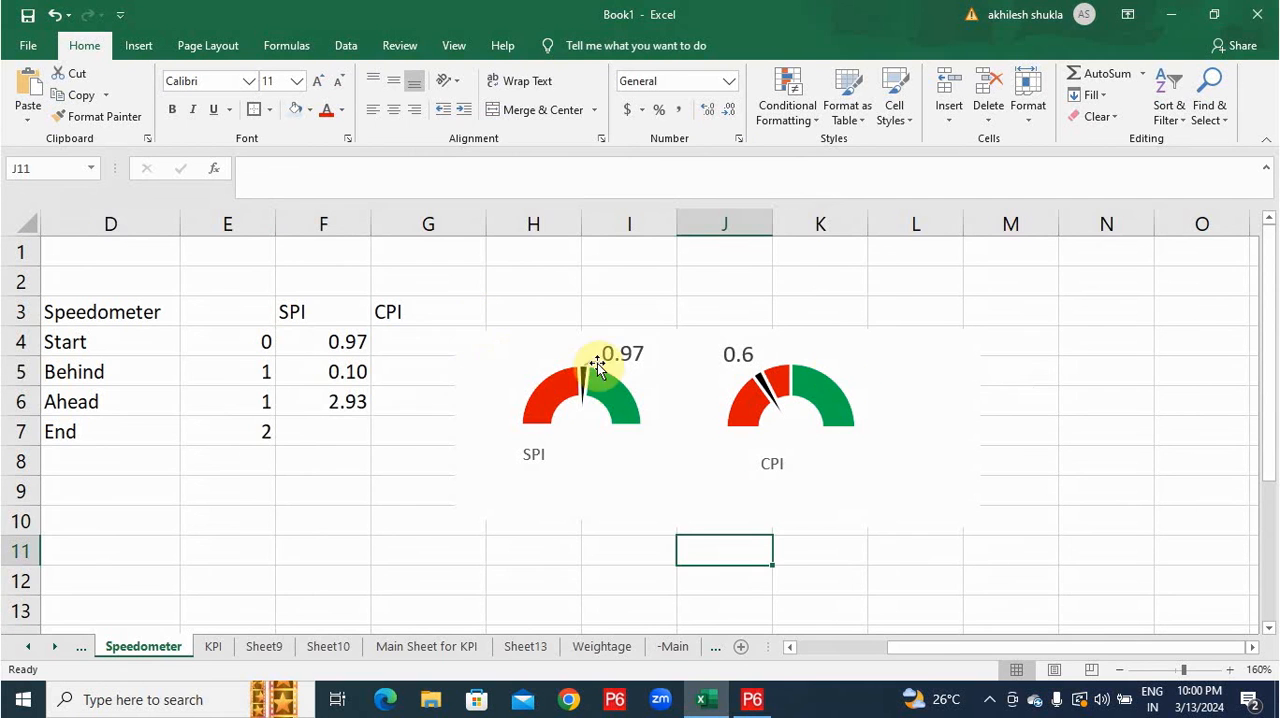
{"action": "left_click", "coordinate": [632, 339]}
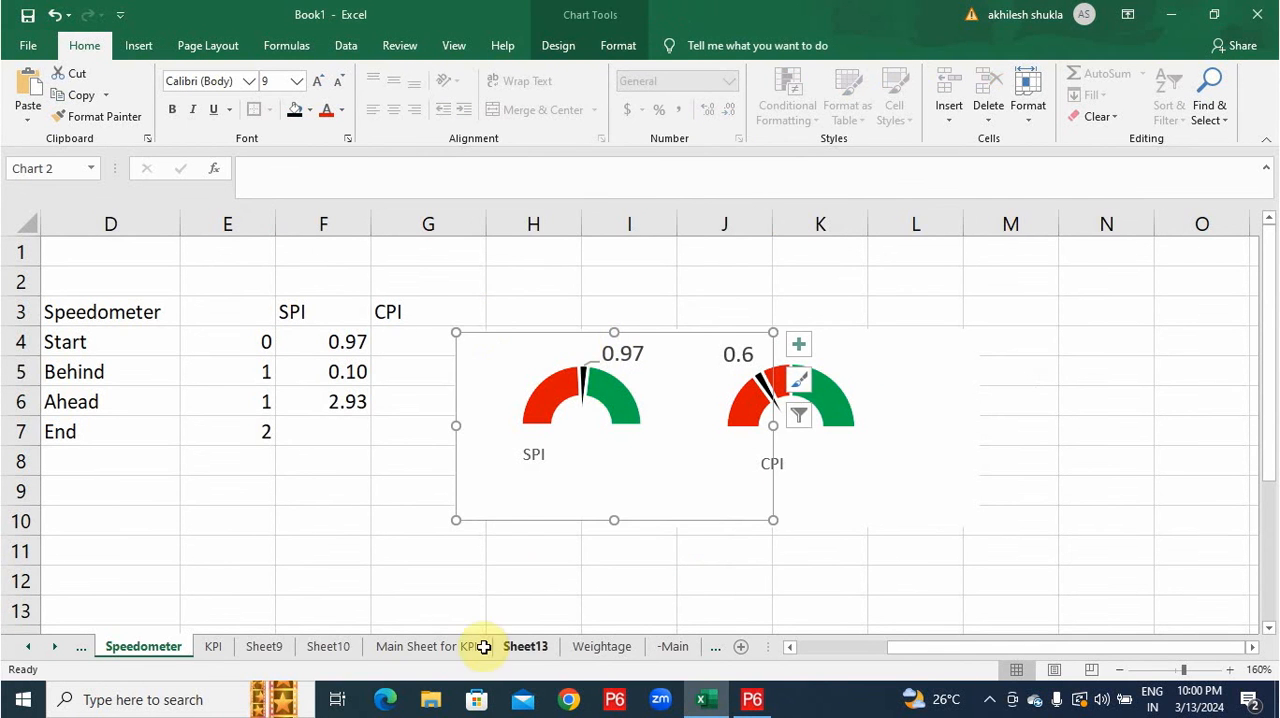
Look through the workbook's sheets for the cumulative actual and budgeted cost figures needed for the CPI, ending on the Speedometer sheet.
{"action": "left_click", "coordinate": [686, 649]}
{"action": "left_click", "coordinate": [708, 649]}
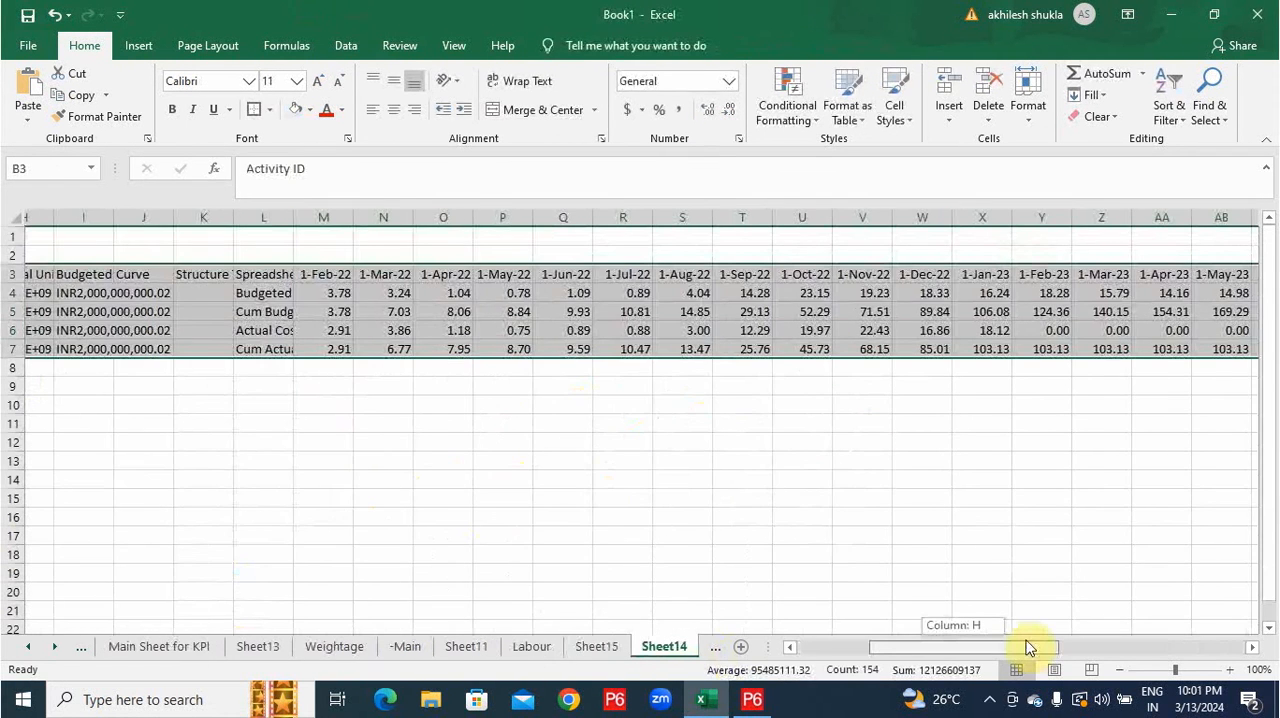
{"action": "left_click_drag", "start_coordinate": [1030, 648], "coordinate": [886, 651]}
{"action": "left_click", "coordinate": [170, 646]}
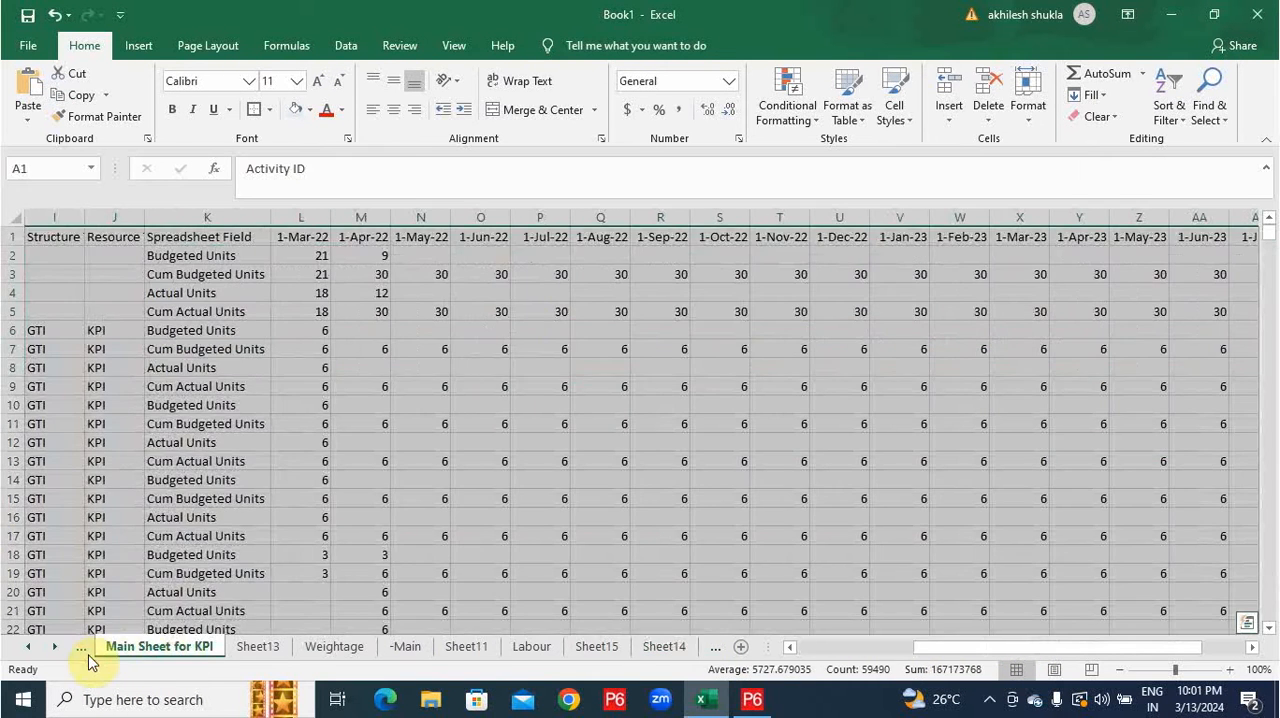
{"action": "left_click", "coordinate": [84, 650]}
{"action": "left_click", "coordinate": [72, 652]}
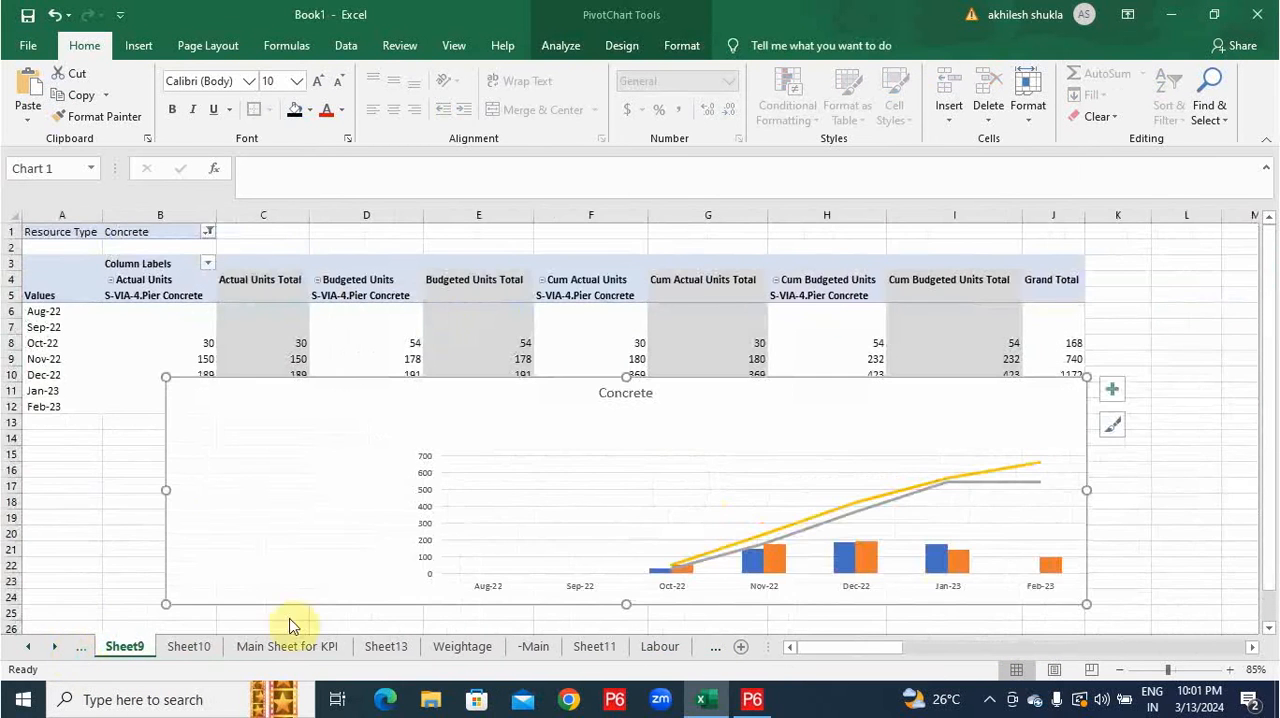
{"action": "left_click", "coordinate": [85, 652]}
{"action": "left_click", "coordinate": [85, 652]}
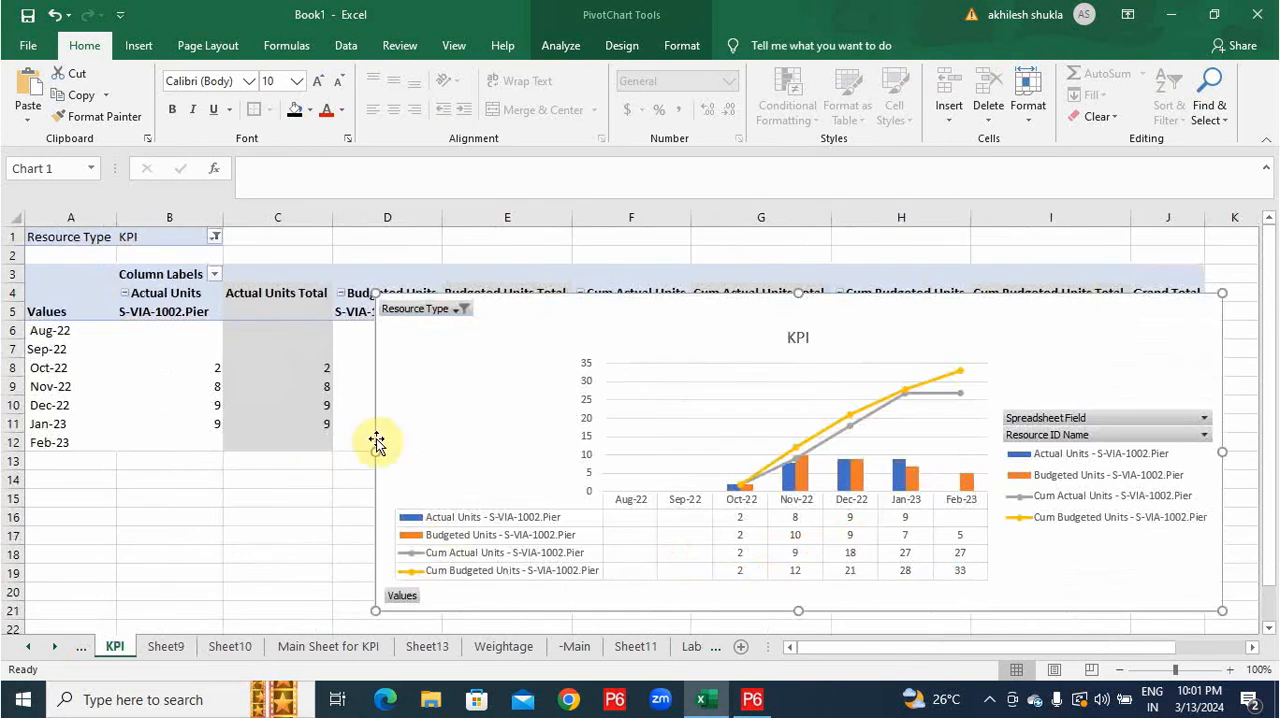
{"action": "left_click", "coordinate": [86, 650]}
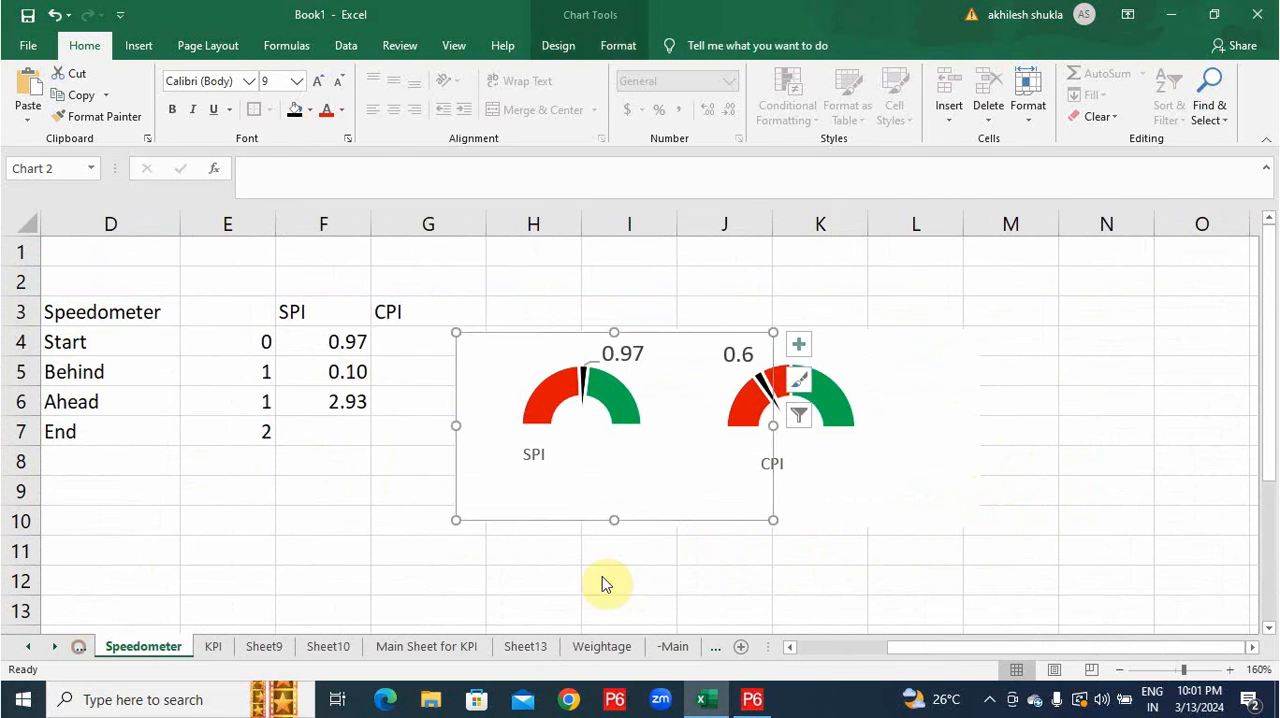
Set the CPI Start value in Speedometer cell G4 to =103/106.
{"action": "left_click", "coordinate": [394, 342]}
{"action": "type", "text": "=103/106"}
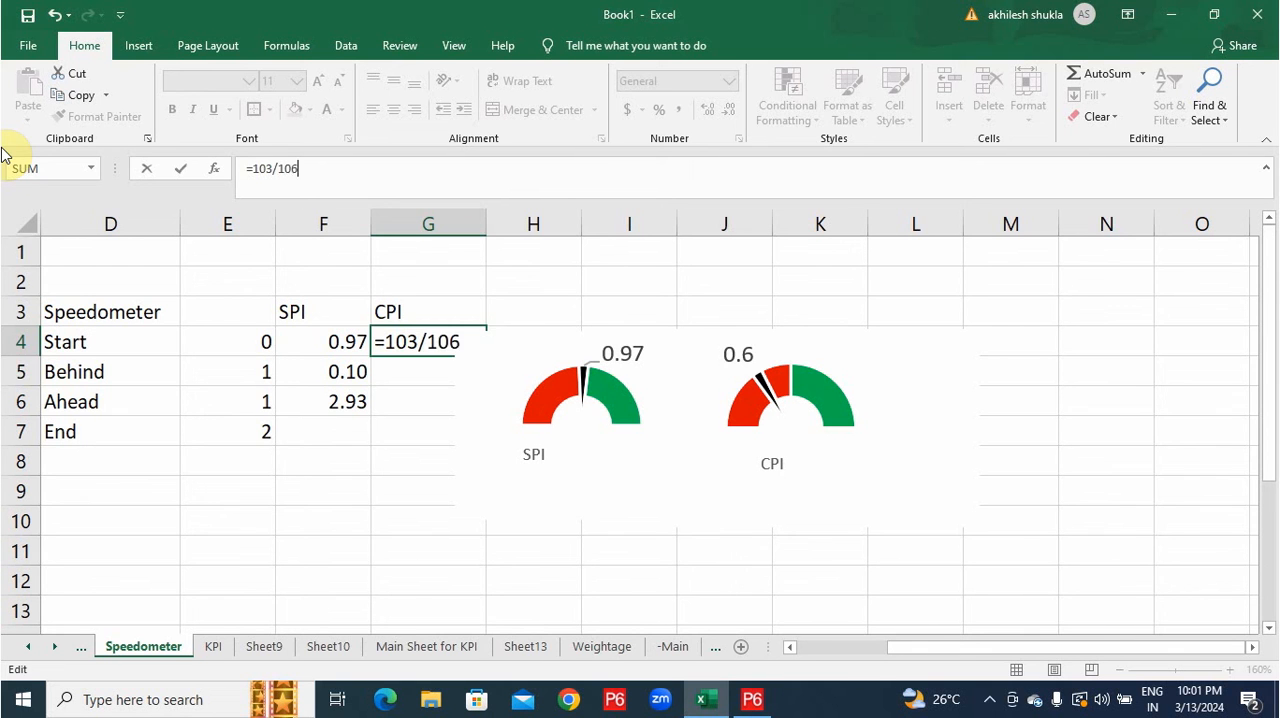
{"action": "key", "text": "Return"}
{"action": "key", "text": "Up"}
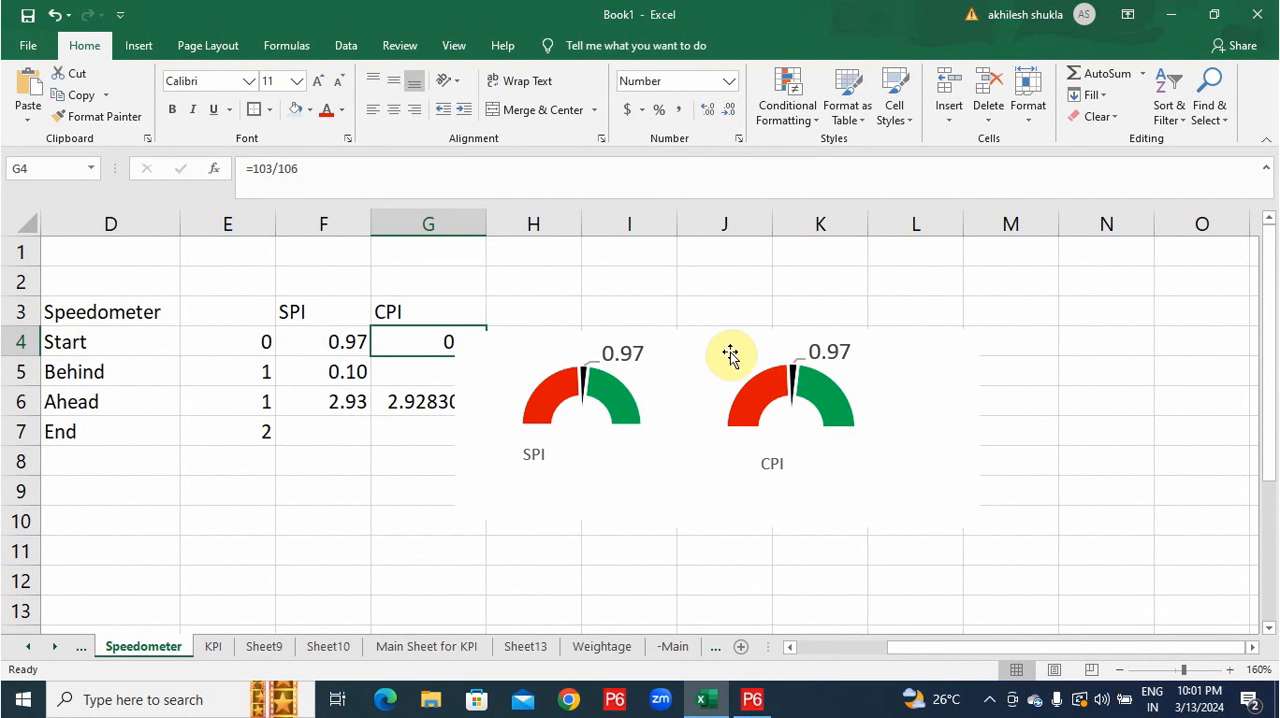
On the Dashboard, shrink the SPI and CPI gauge charts and stack CPI below SPI in columns U to X, beside the Concrete chart.
{"action": "left_click", "coordinate": [81, 647]}
{"action": "left_click", "coordinate": [92, 648]}
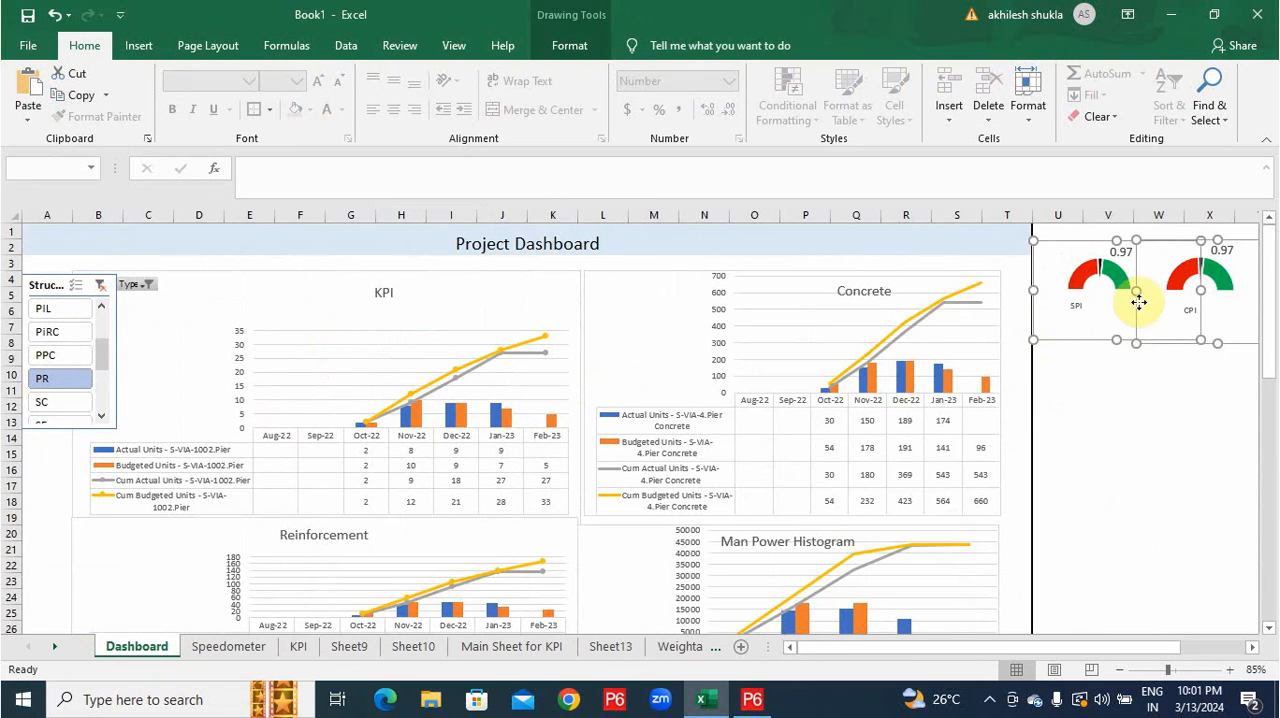
{"action": "left_click", "coordinate": [1140, 421]}
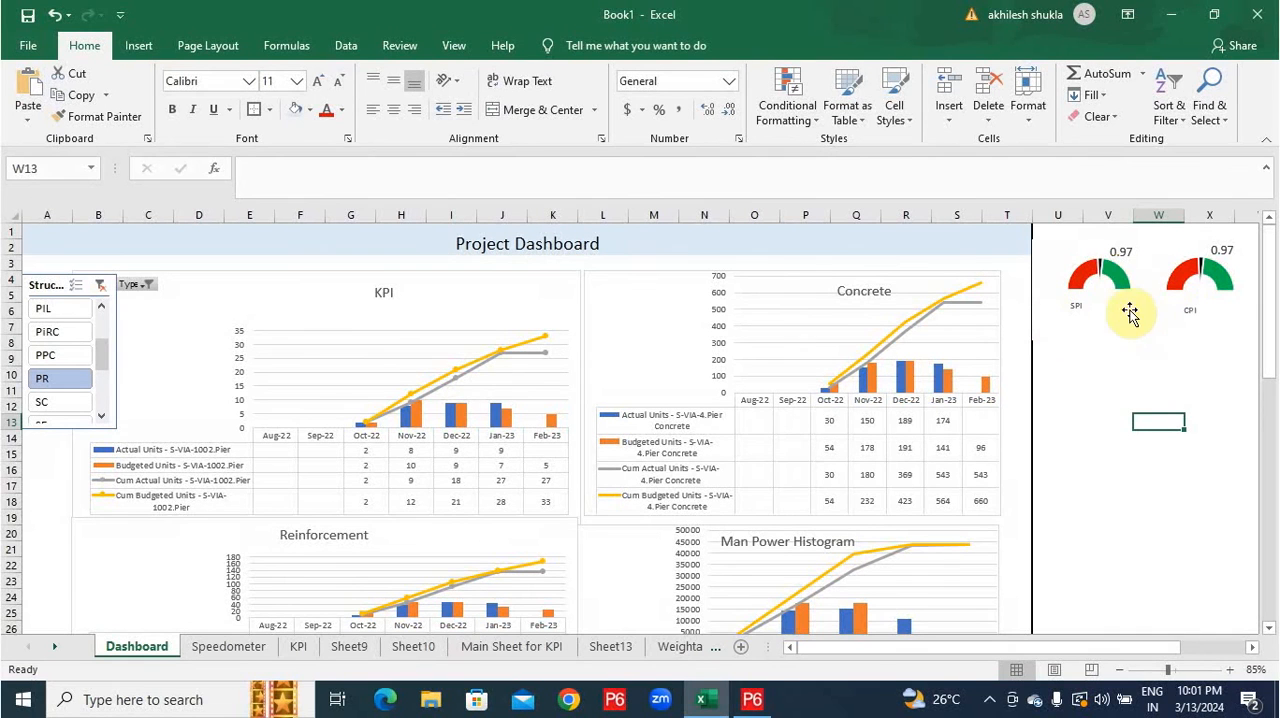
{"action": "mouse_move", "coordinate": [1111, 305]}
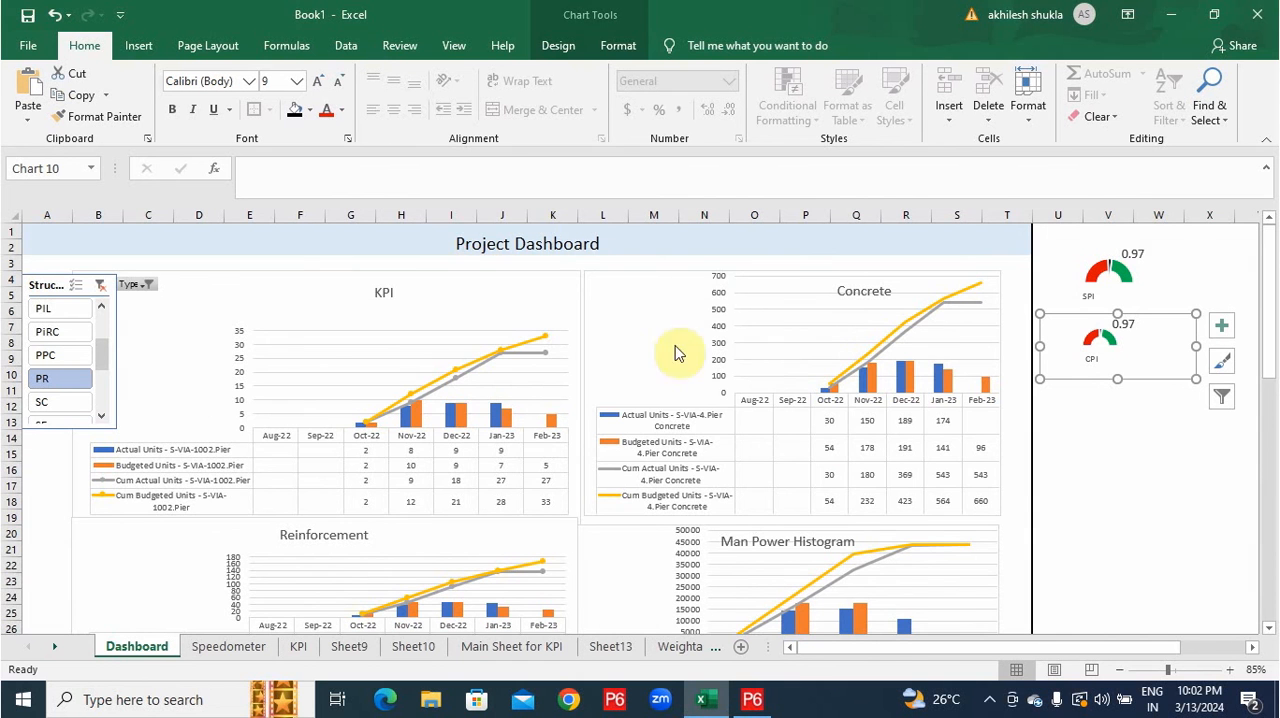
Review the whole Dashboard, from the KPI, Concrete, Reinforcement and Man Power charts to the Physical S curve and Project Invoice.
{"action": "scroll", "coordinate": [612, 366], "scroll_direction": "down", "scroll_amount": 5}
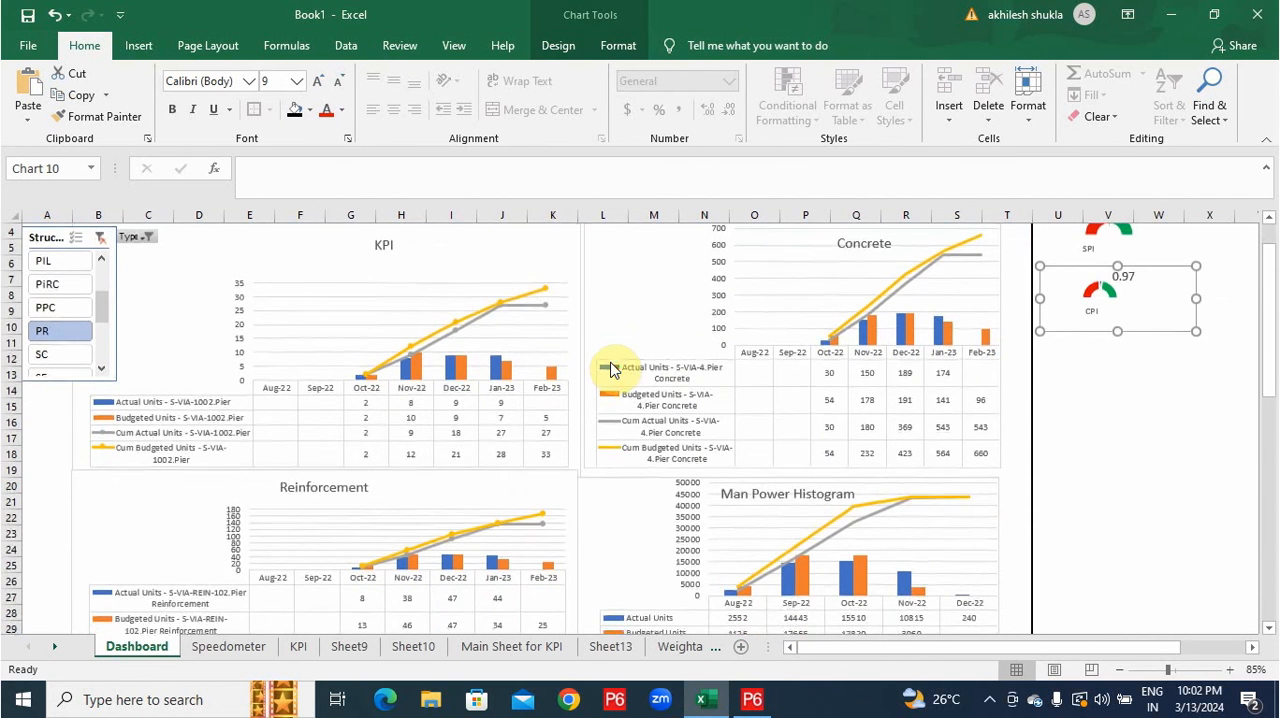
{"action": "scroll", "coordinate": [640, 390], "scroll_direction": "down", "scroll_amount": 2}
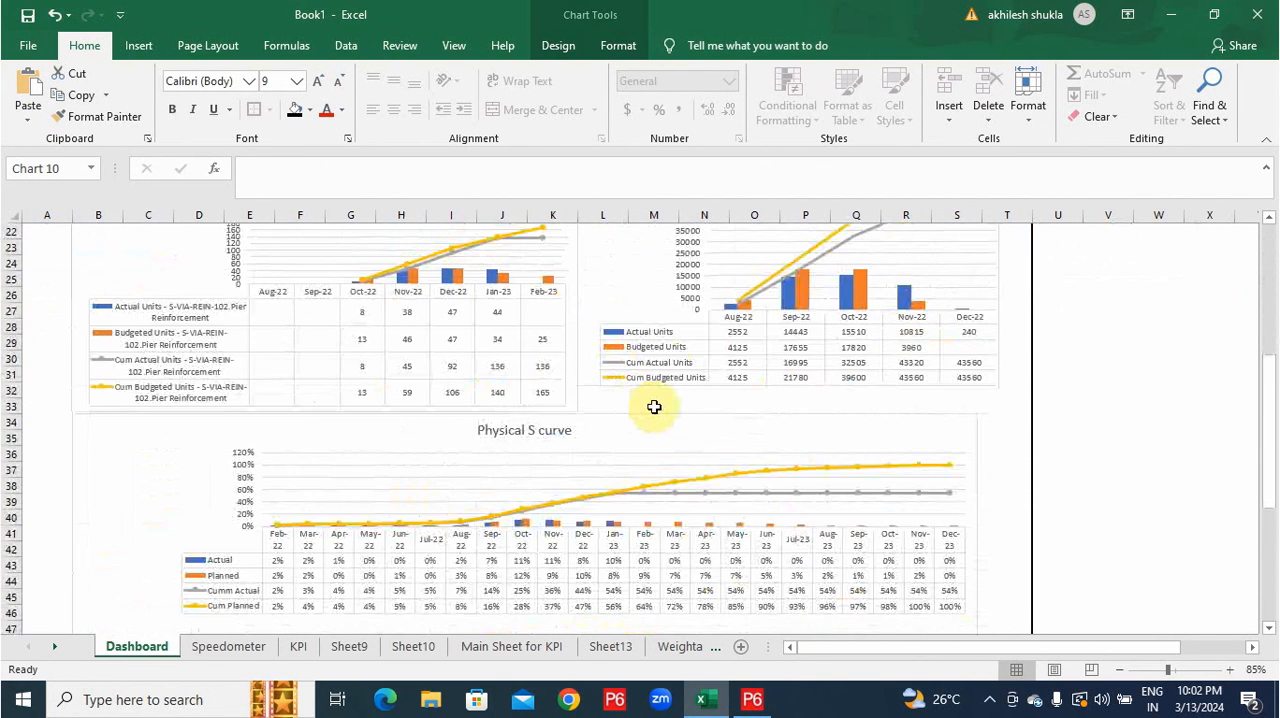
{"action": "scroll", "coordinate": [650, 400], "scroll_direction": "up", "scroll_amount": 6}
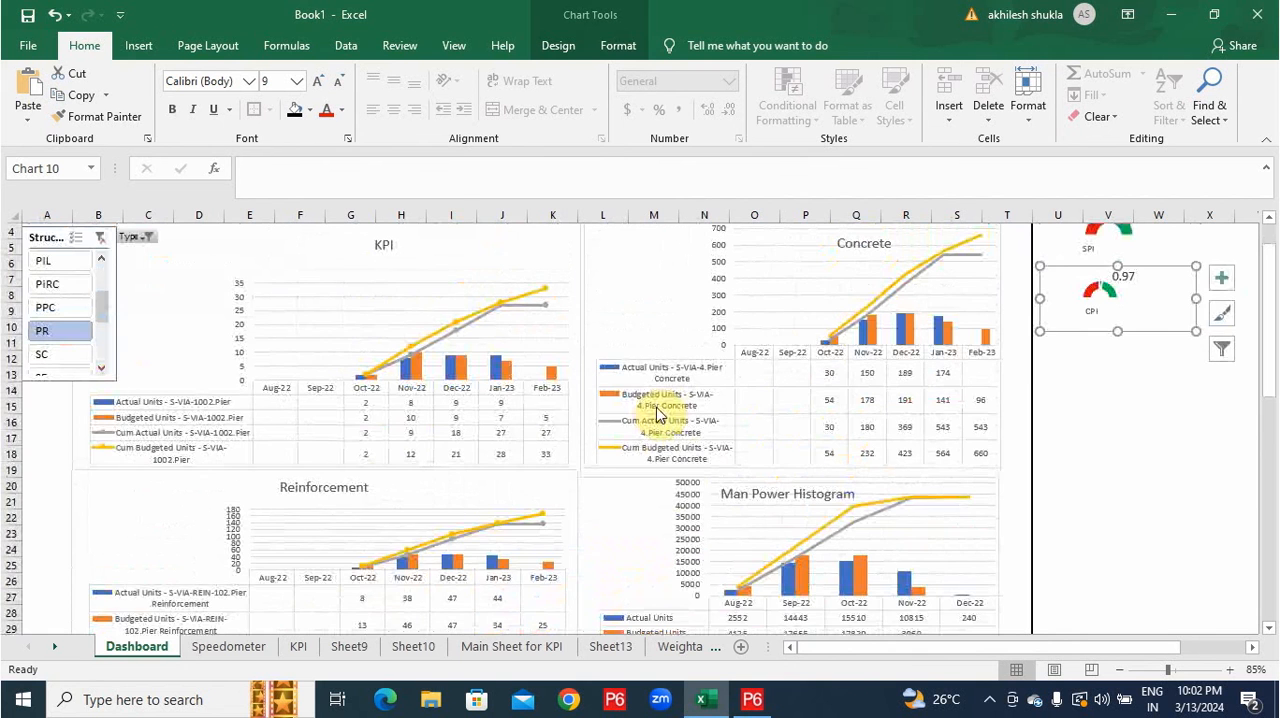
{"action": "scroll", "coordinate": [660, 410], "scroll_direction": "up", "scroll_amount": 1}
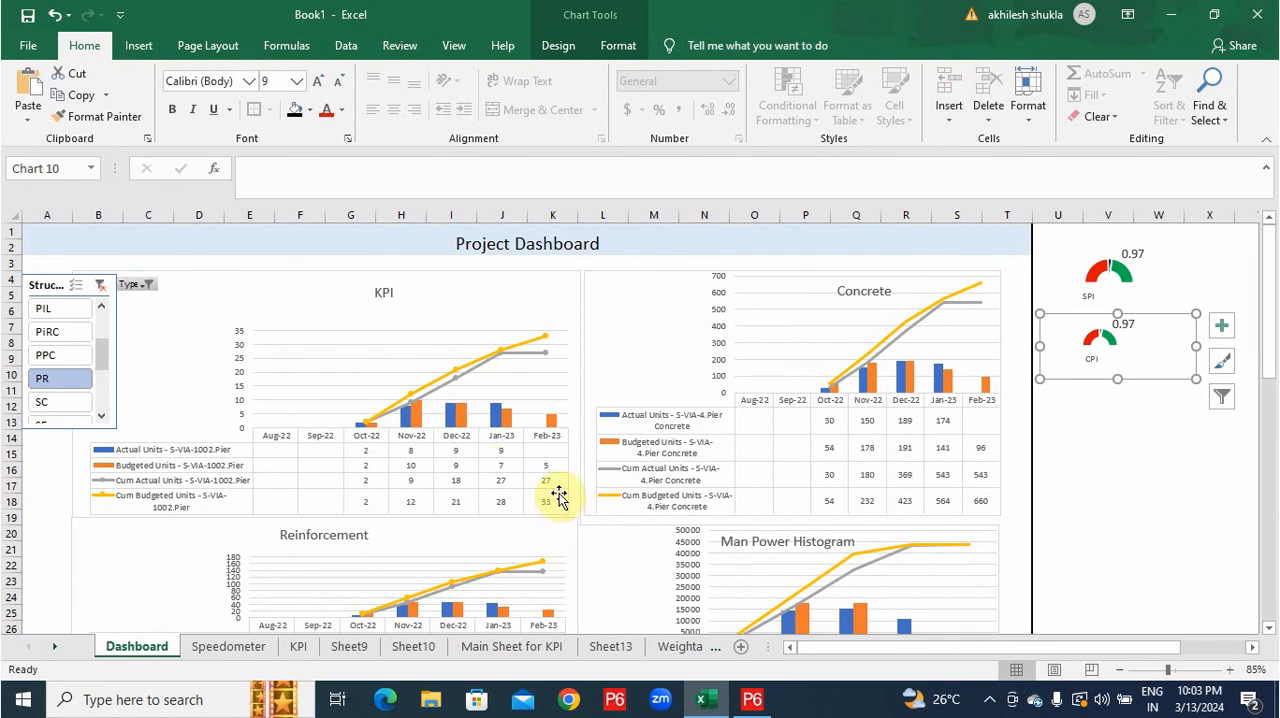
{"action": "scroll", "coordinate": [780, 449], "scroll_direction": "down", "scroll_amount": 1}
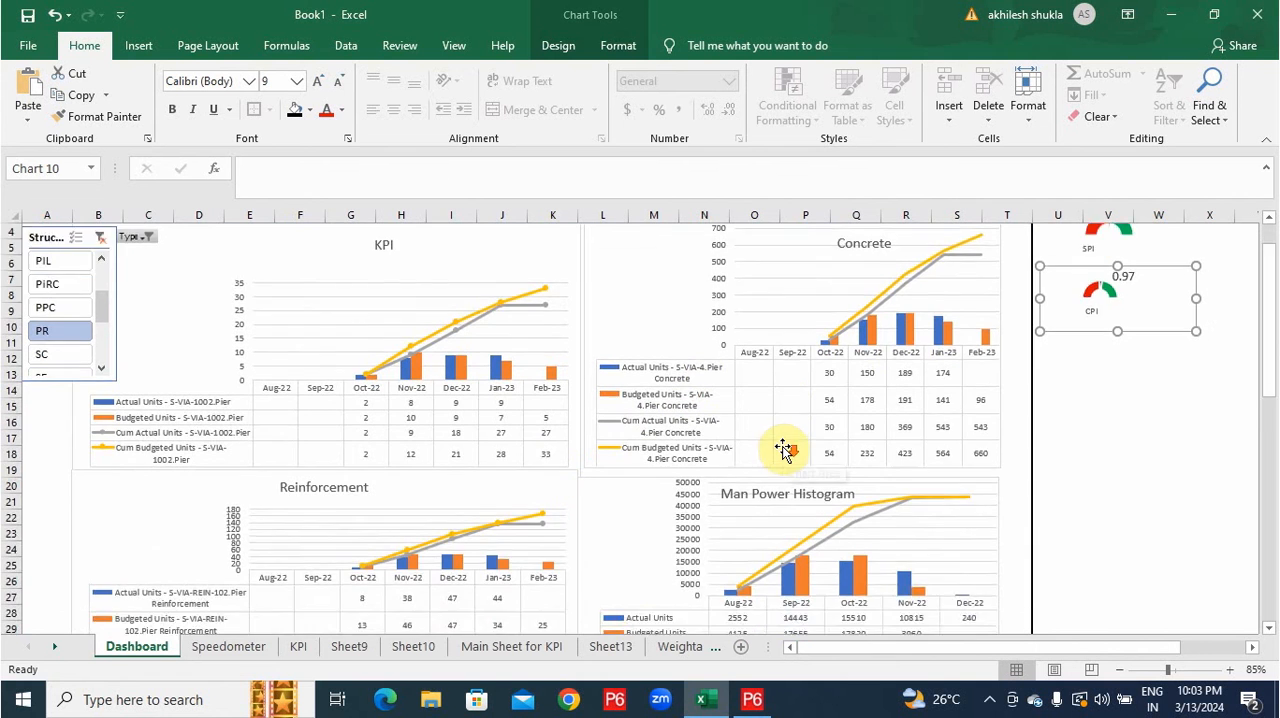
{"action": "scroll", "coordinate": [783, 449], "scroll_direction": "down", "scroll_amount": 2}
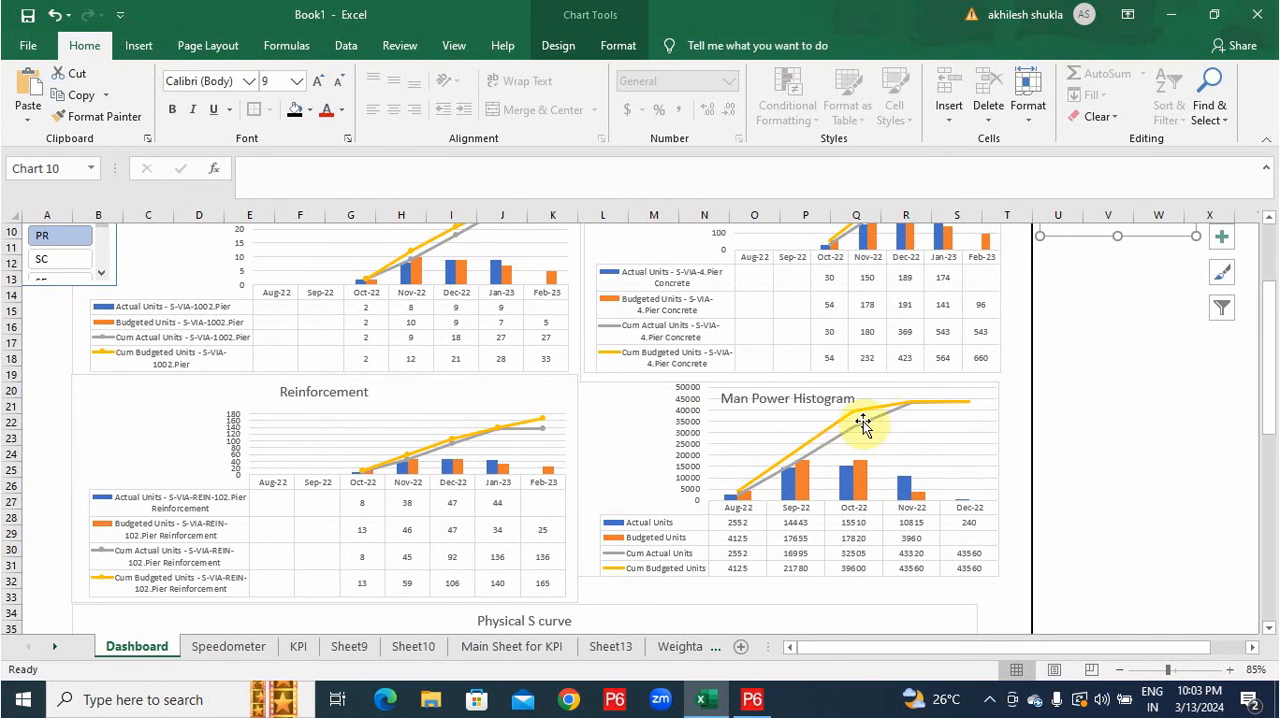
{"action": "scroll", "coordinate": [808, 419], "scroll_direction": "down", "scroll_amount": 3}
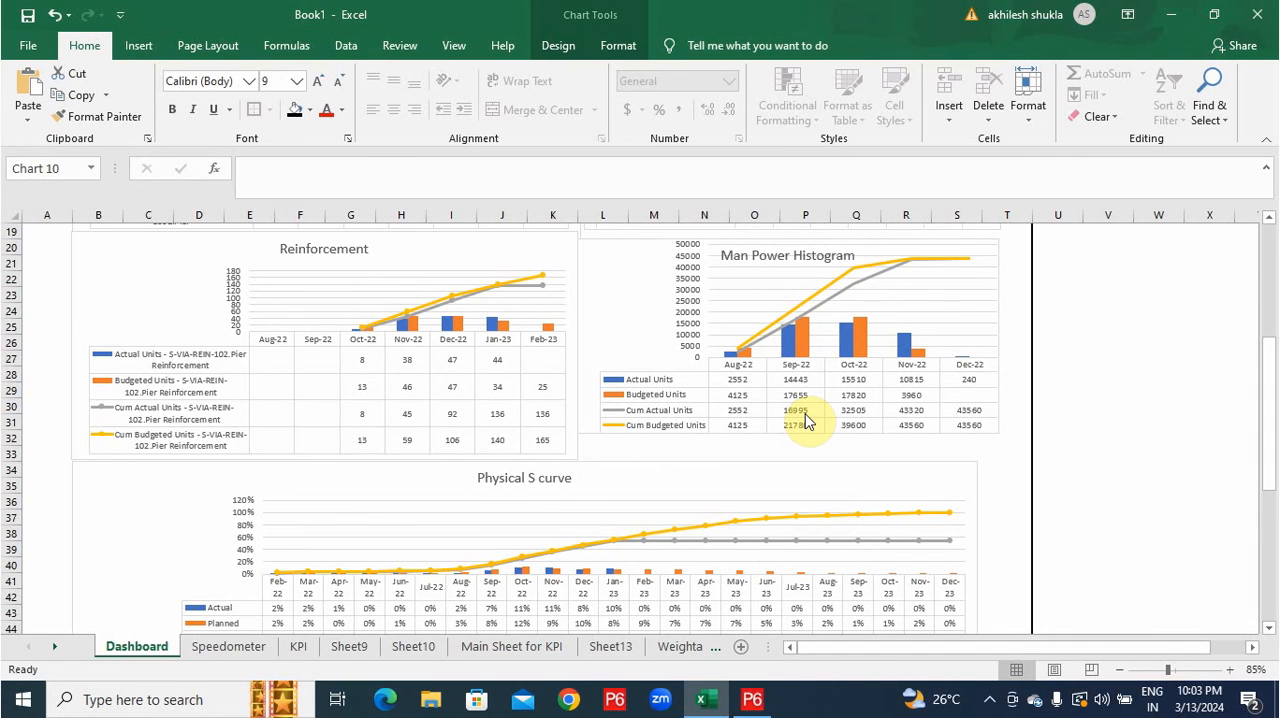
{"action": "scroll", "coordinate": [714, 463], "scroll_direction": "down", "scroll_amount": 4}
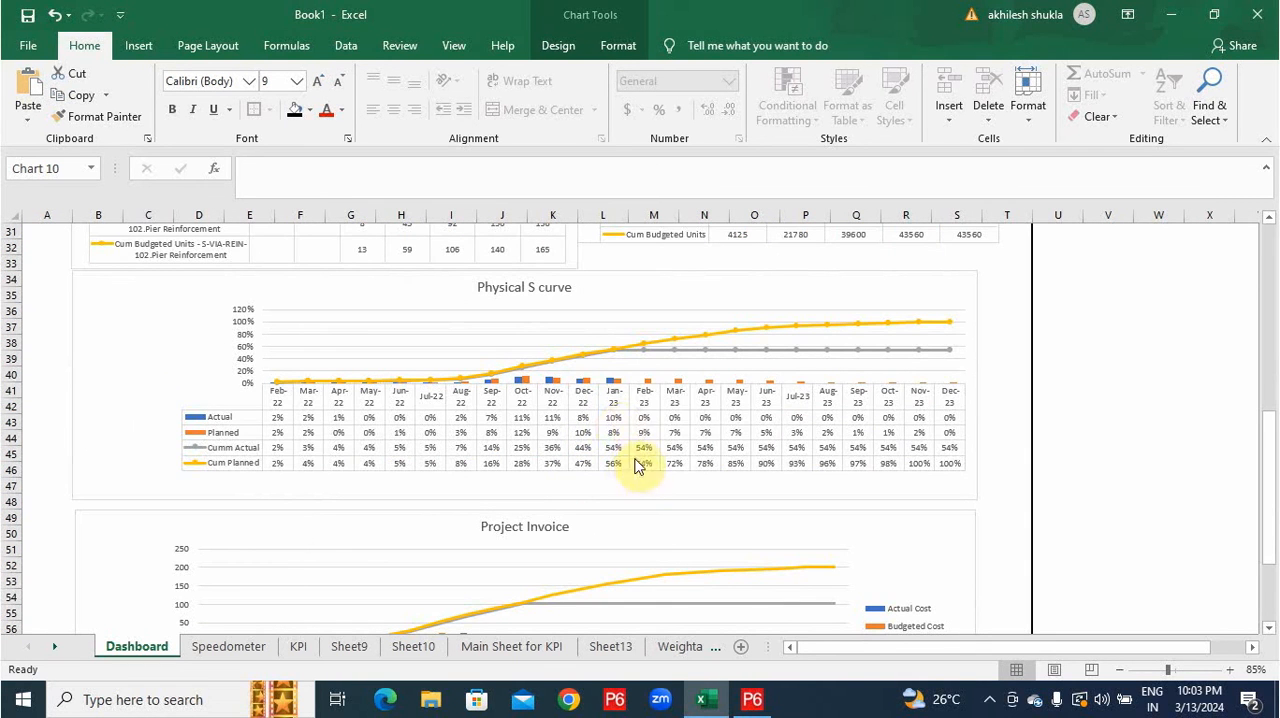
{"action": "scroll", "coordinate": [635, 425], "scroll_direction": "down", "scroll_amount": 3}
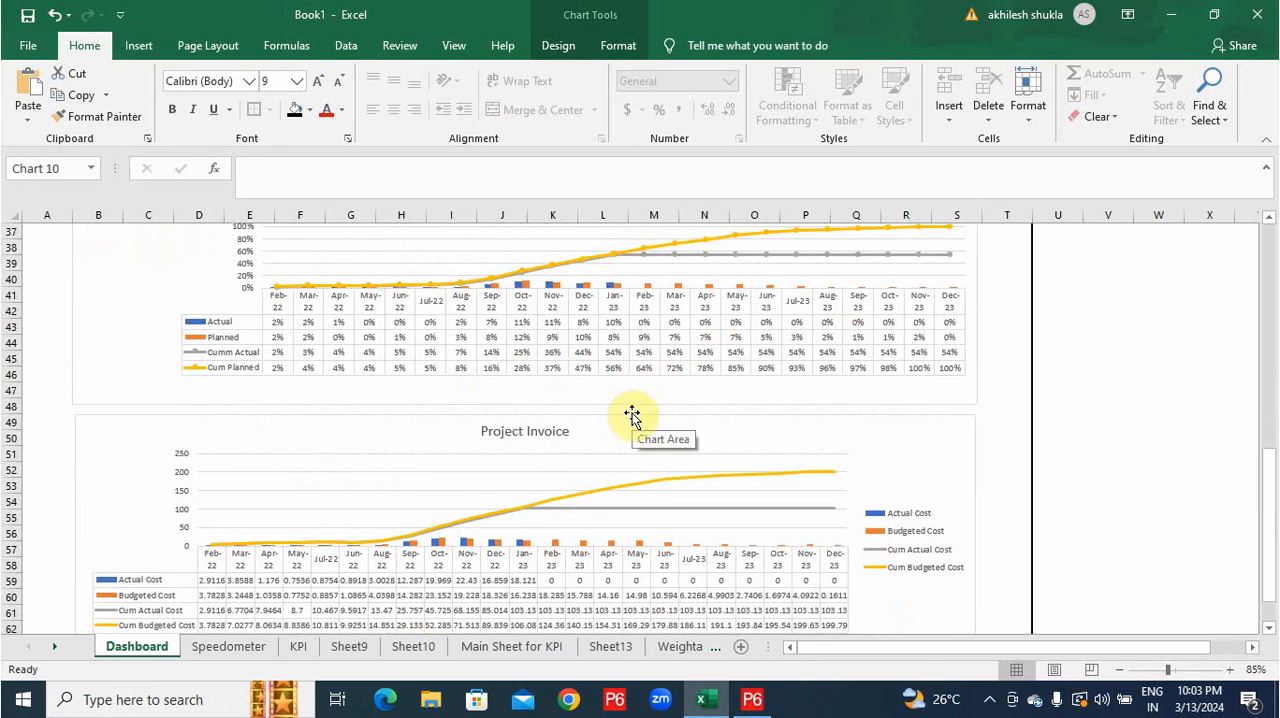
{"action": "scroll", "coordinate": [632, 415], "scroll_direction": "up", "scroll_amount": 4}
{"action": "scroll", "coordinate": [632, 415], "scroll_direction": "up", "scroll_amount": 9}
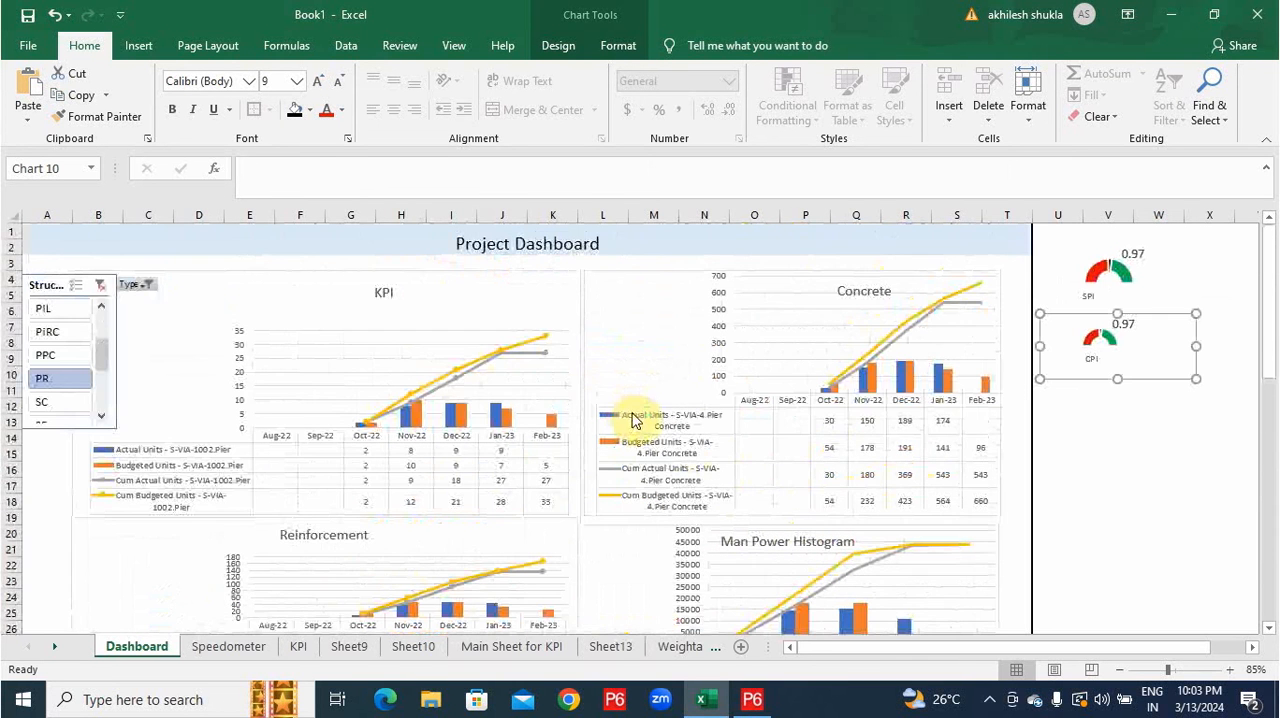